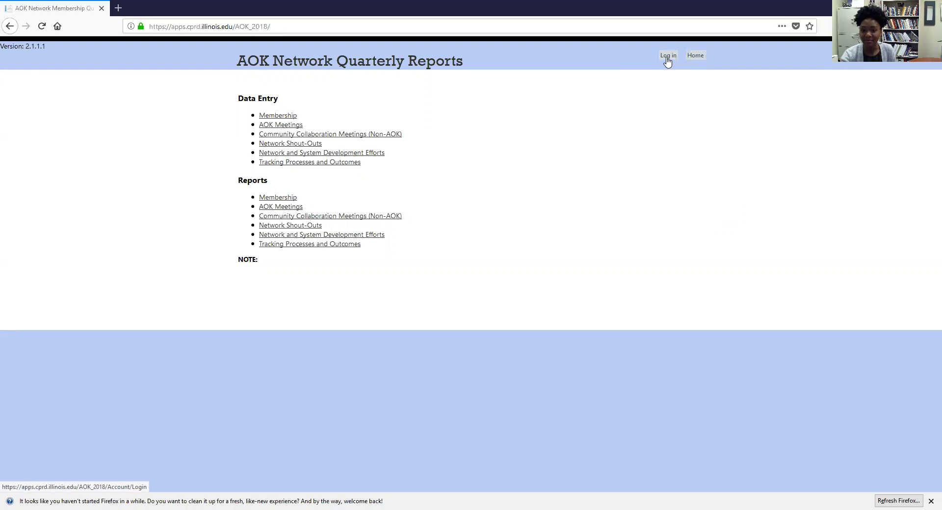
Step: Sign in to the site with Remember me ticked
{"action": "left_click", "coordinate": [666, 58]}
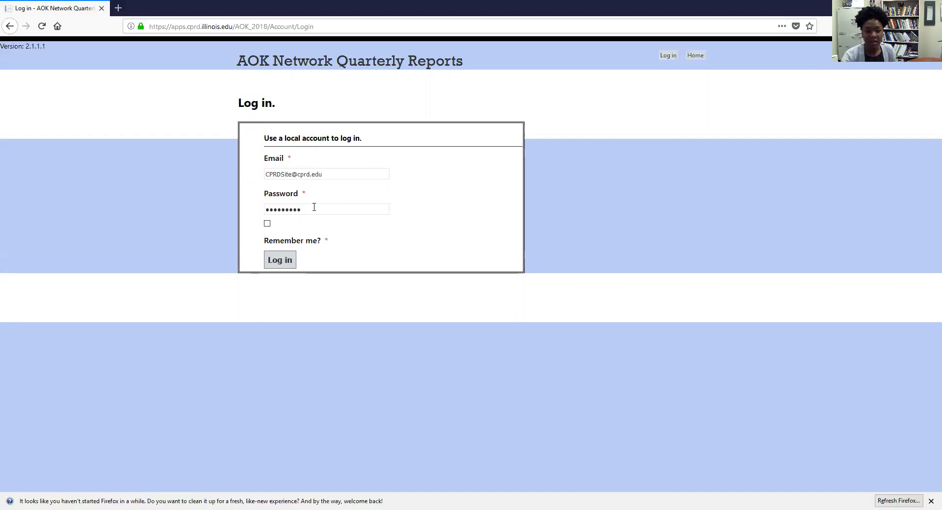
{"action": "left_click", "coordinate": [268, 225]}
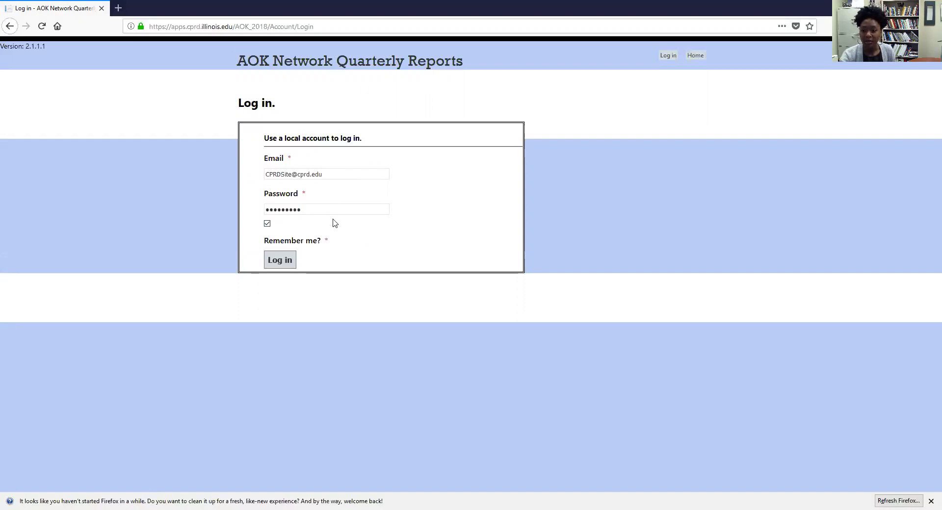
{"action": "left_click", "coordinate": [281, 261]}
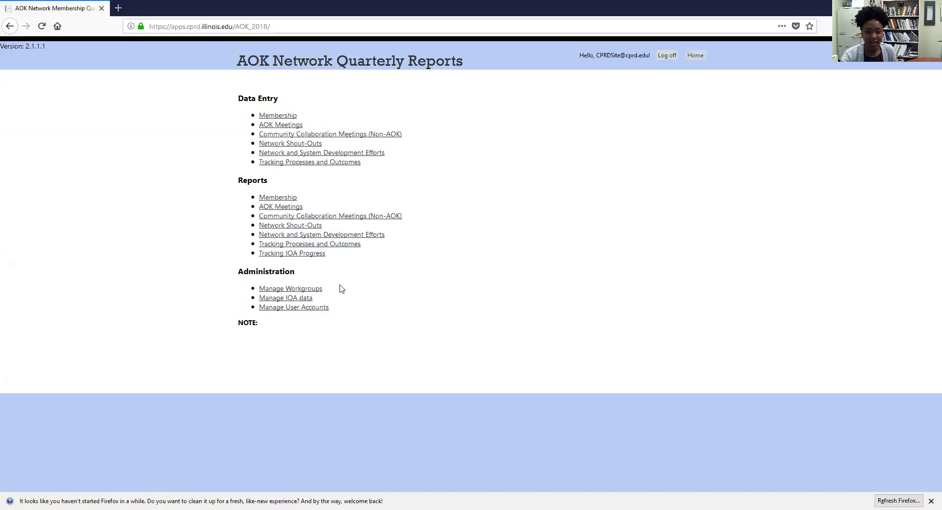
Step: Open Manage User Accounts from the Administration section
{"action": "left_click", "coordinate": [322, 313]}
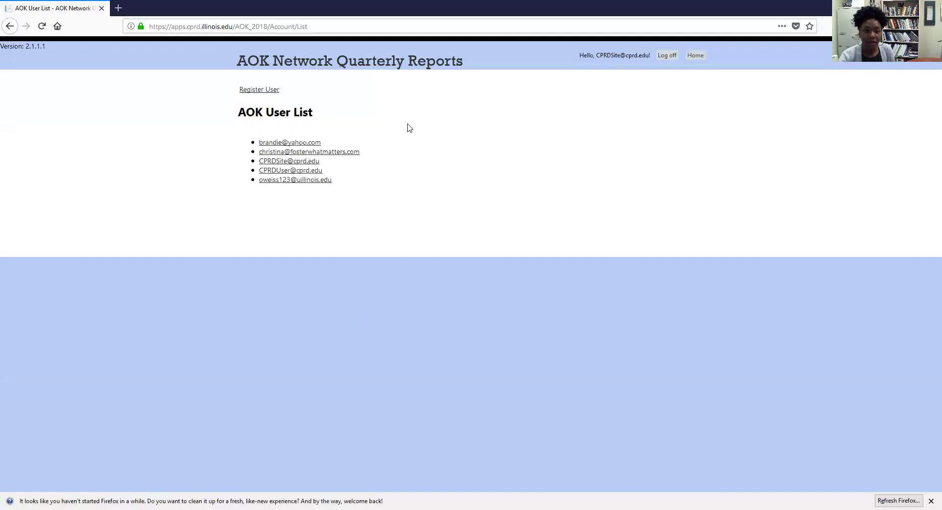
Step: Start a new user registration and clear the autofilled email and password fields
{"action": "left_click", "coordinate": [274, 93]}
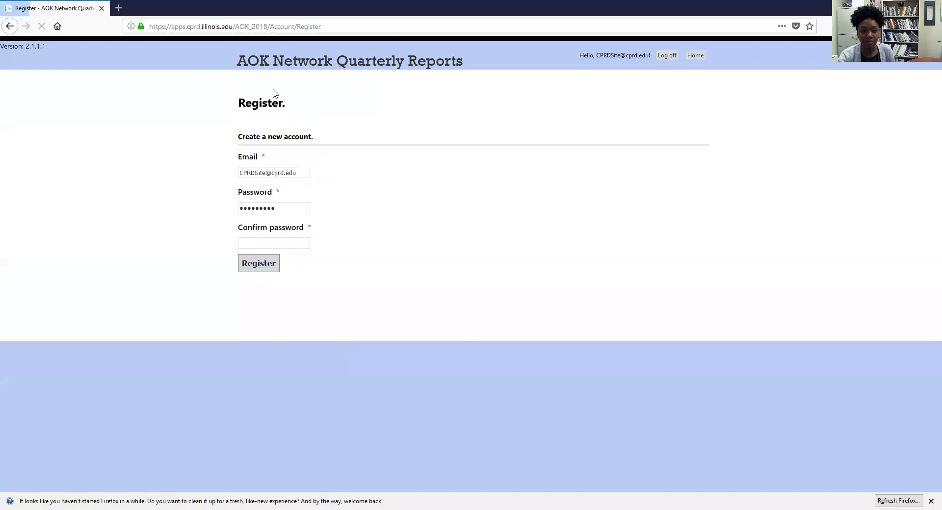
{"action": "left_click", "coordinate": [285, 172]}
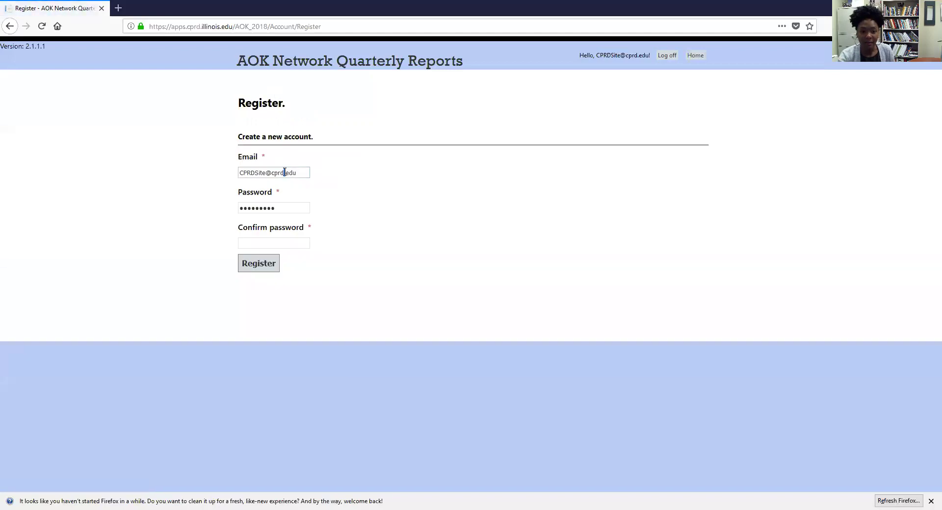
{"action": "triple_click", "coordinate": [285, 172]}
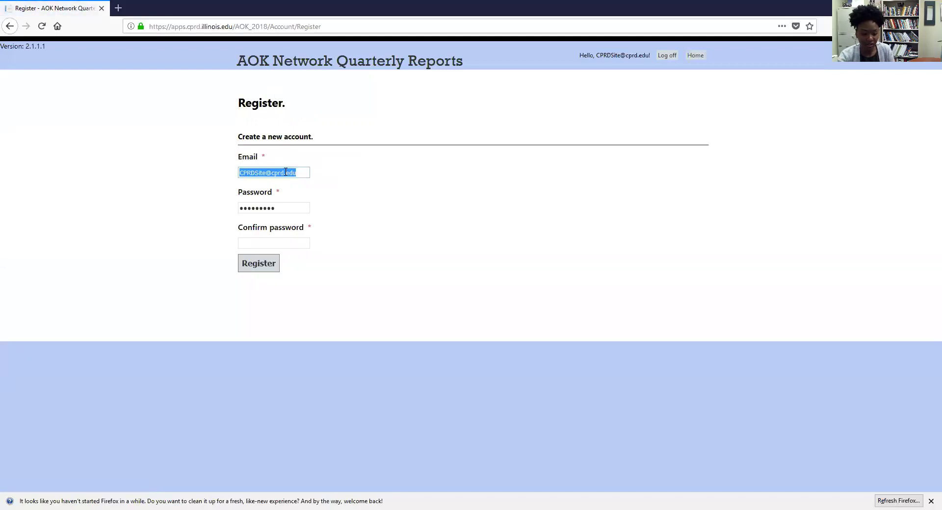
{"action": "key", "text": "BackSpace"}
{"action": "left_click", "coordinate": [292, 207]}
{"action": "triple_click", "coordinate": [292, 208]}
{"action": "key", "text": "BackSpace"}
Step: Enter the new user's e-mail, password and password confirmation, then register the account
{"action": "left_click", "coordinate": [293, 176]}
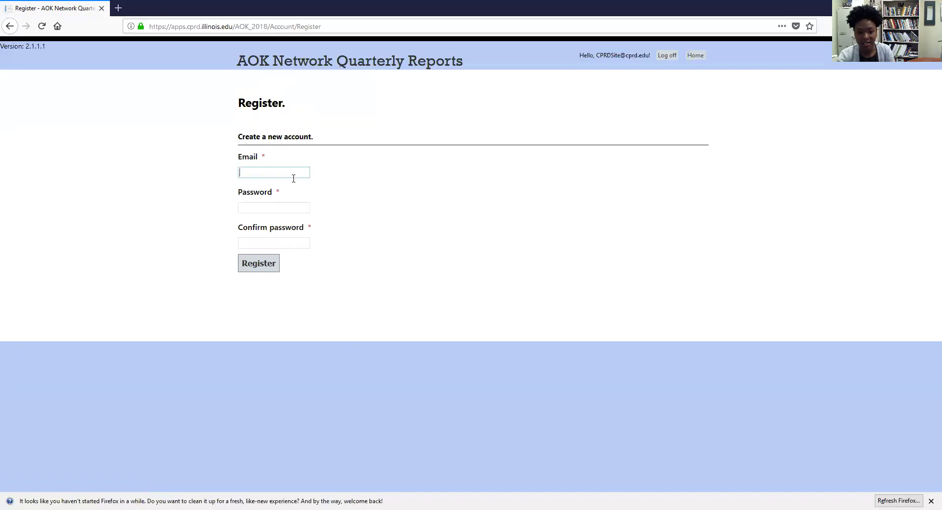
{"action": "left_click", "coordinate": [295, 170]}
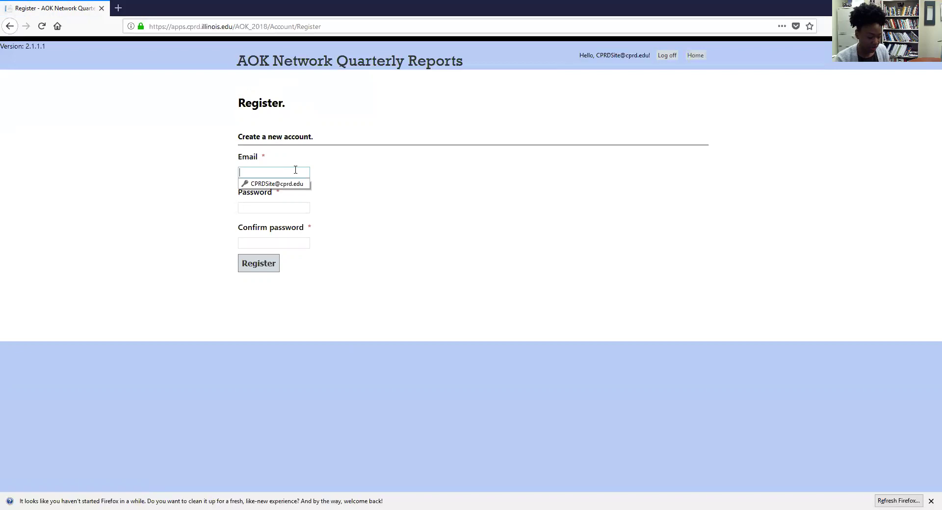
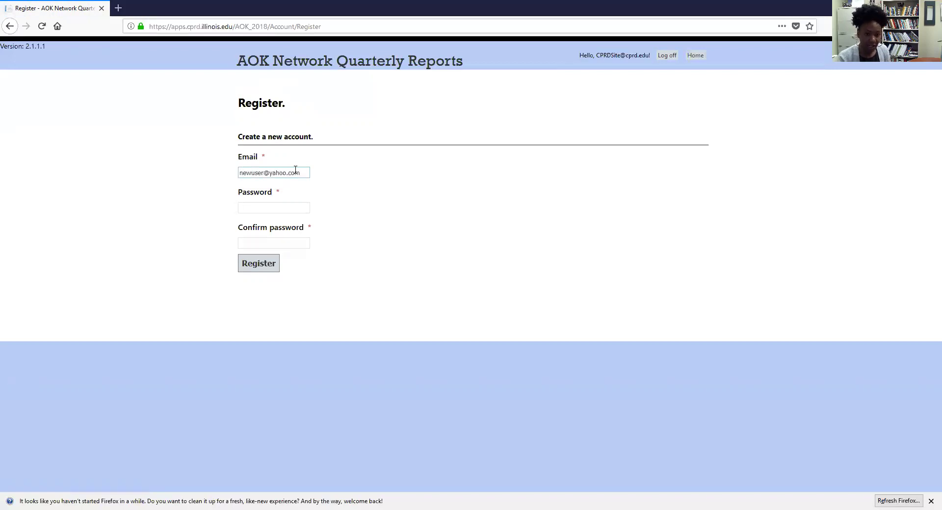
{"action": "left_click", "coordinate": [297, 207]}
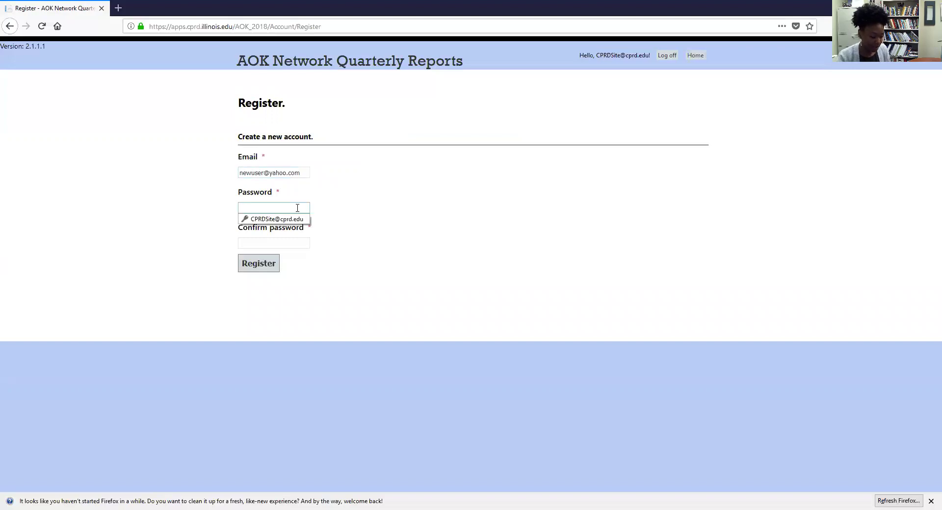
{"action": "type", "text": "Password1"}
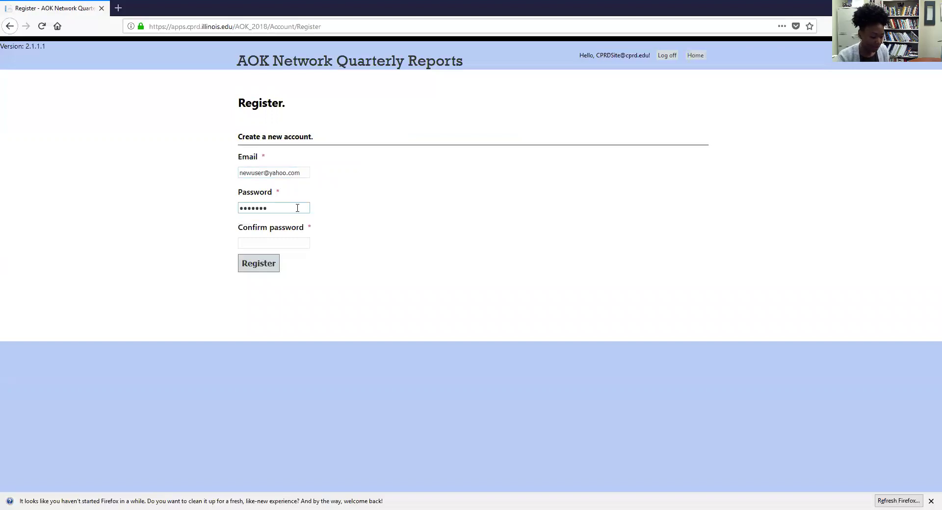
{"action": "left_click", "coordinate": [303, 247]}
{"action": "type", "text": "Password1"}
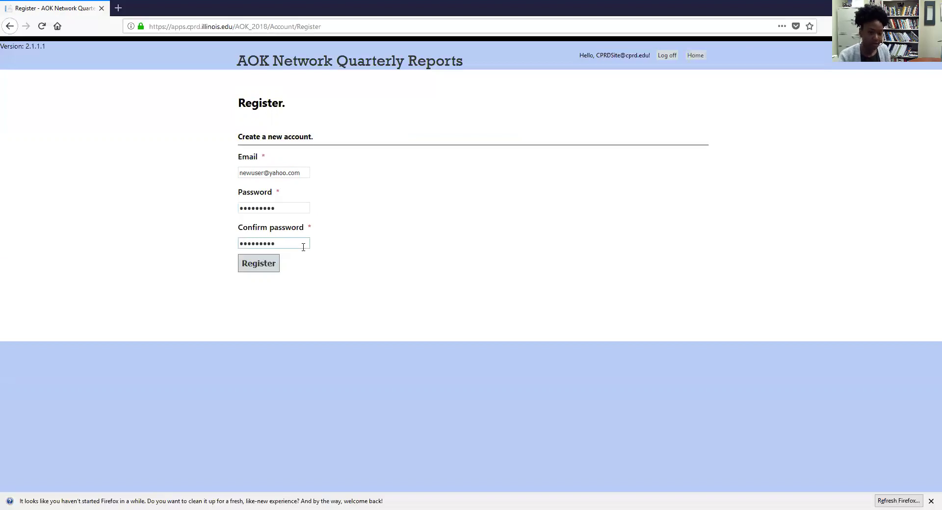
{"action": "left_click", "coordinate": [249, 267]}
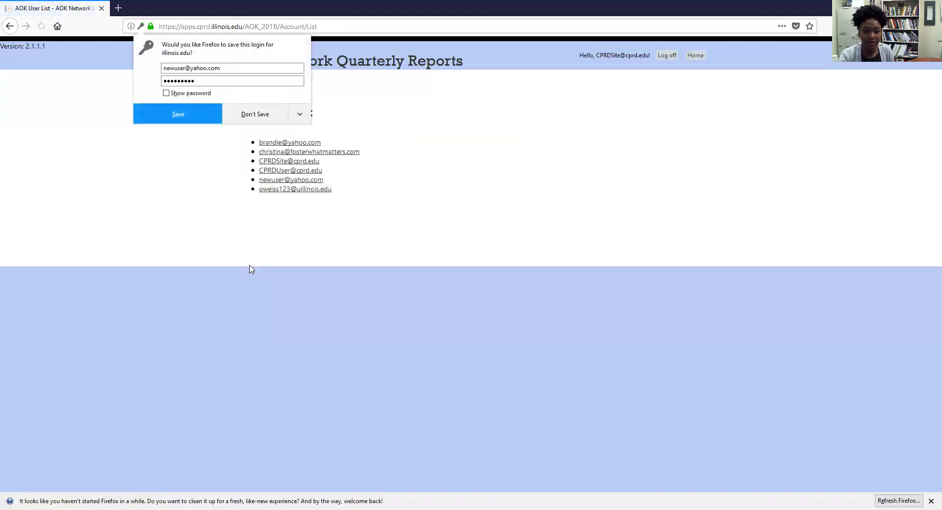
Step: Decline Firefox's save-login offer, inspect the new user's Edit password fields, then return to the list
{"action": "left_click", "coordinate": [243, 111]}
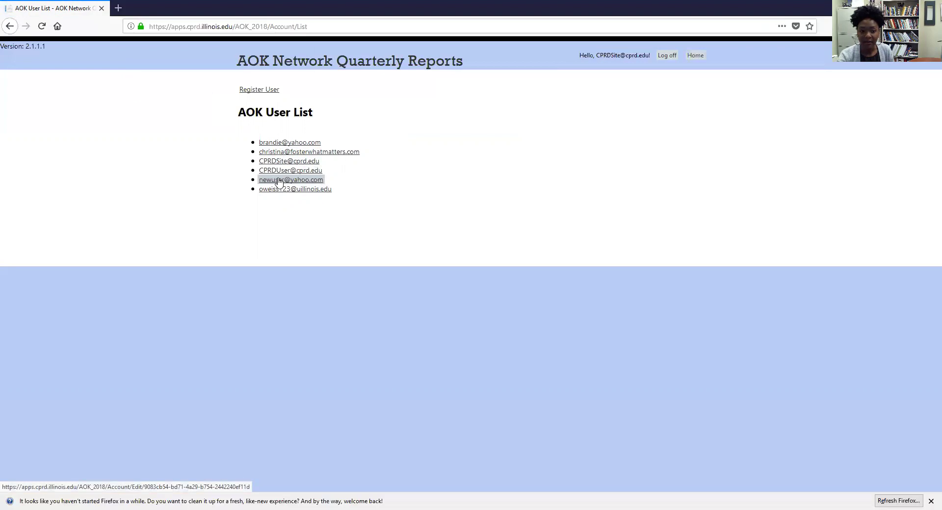
{"action": "left_click", "coordinate": [279, 183]}
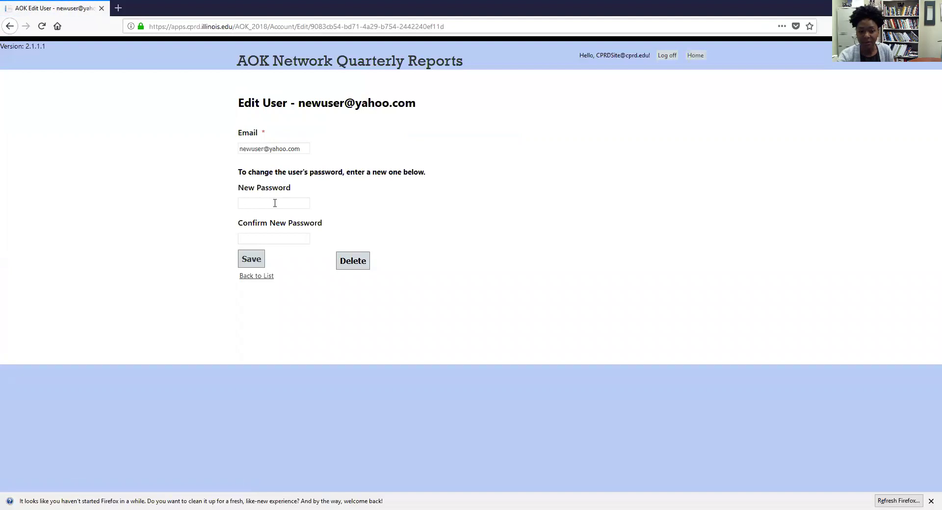
{"action": "left_click", "coordinate": [274, 203]}
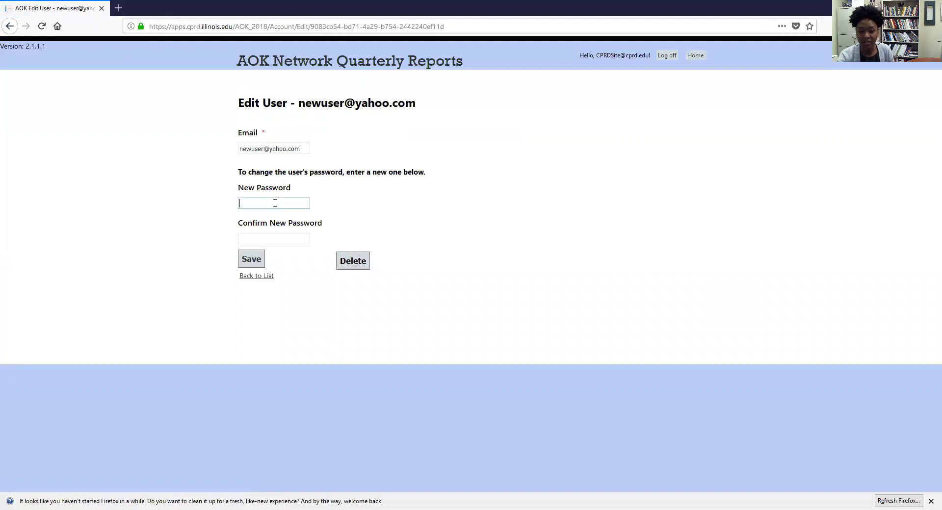
{"action": "left_click", "coordinate": [273, 238]}
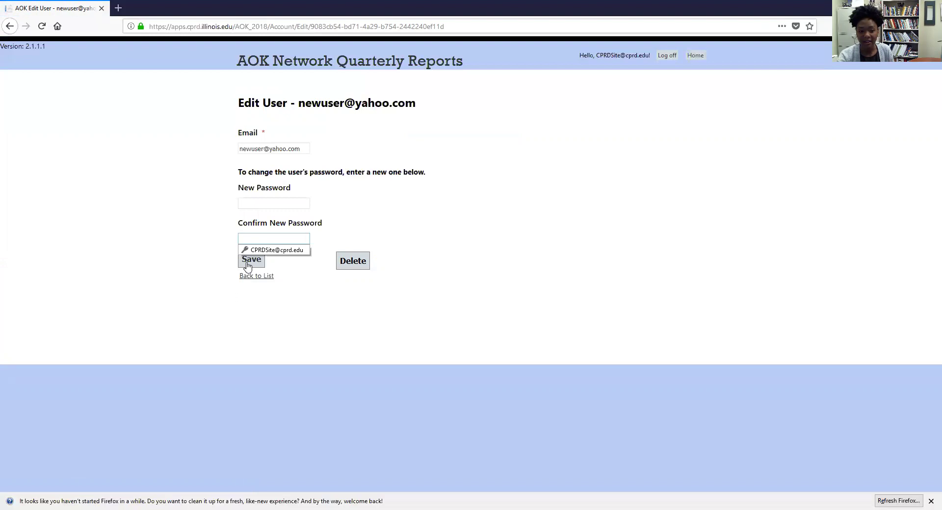
{"action": "left_click", "coordinate": [295, 265]}
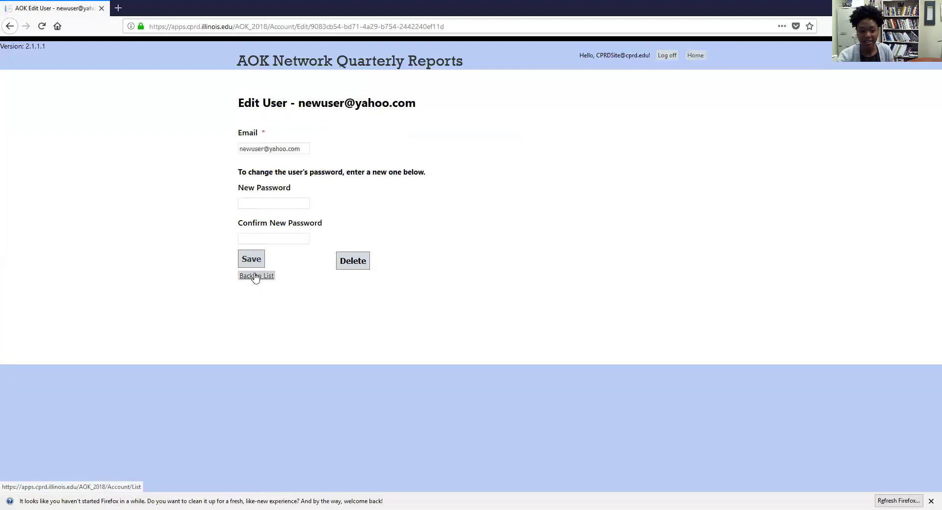
{"action": "left_click", "coordinate": [256, 276]}
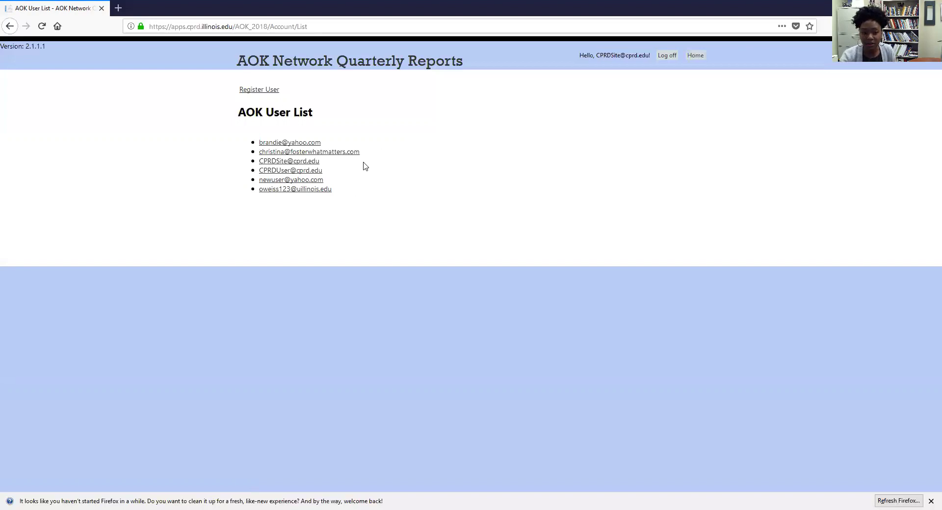
Step: Bring up the new user's delete confirmation, then back out without deleting
{"action": "left_click", "coordinate": [305, 182]}
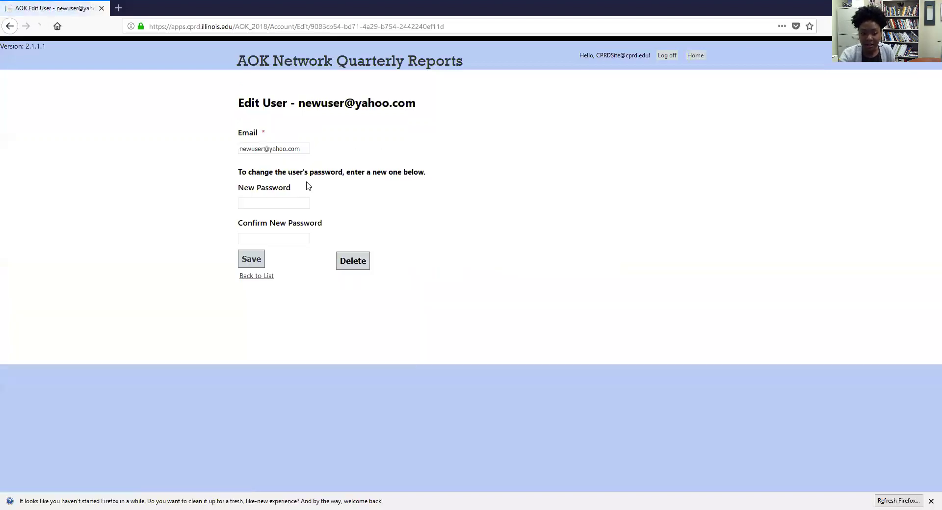
{"action": "left_click", "coordinate": [359, 265]}
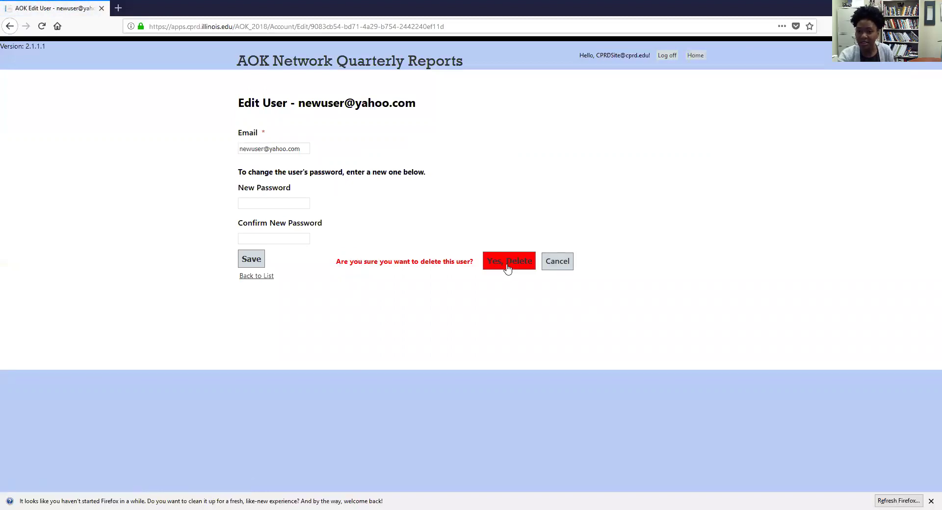
{"action": "left_click", "coordinate": [261, 277]}
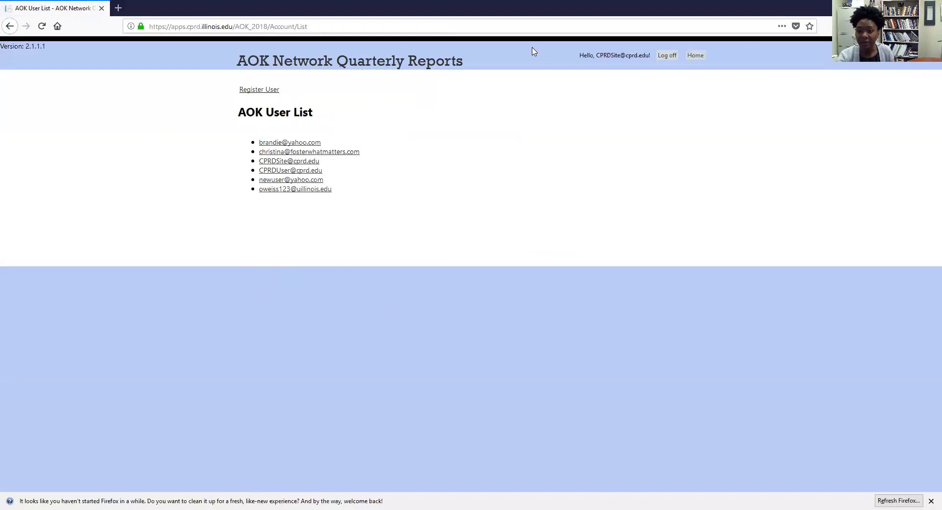
Step: Go Home, revisit the user account list, and return to the home page
{"action": "left_click", "coordinate": [695, 57]}
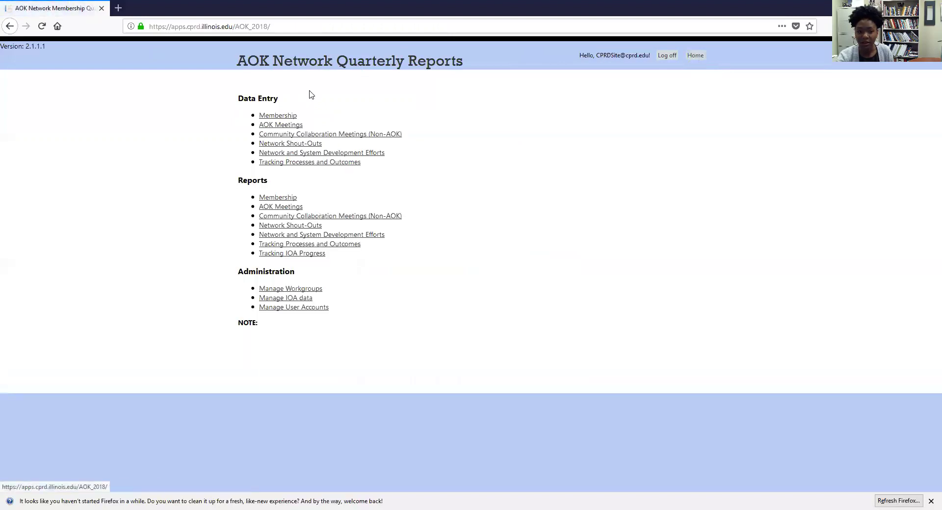
{"action": "left_click", "coordinate": [301, 311]}
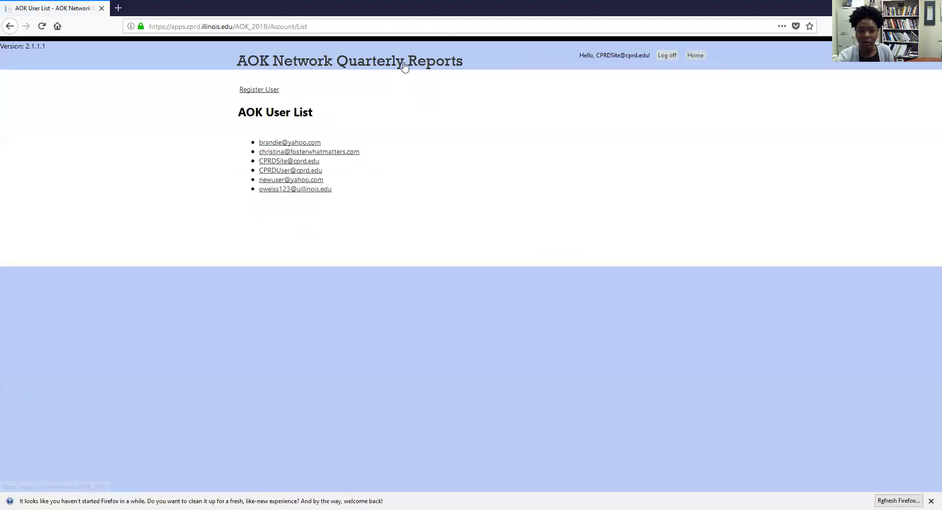
{"action": "left_click", "coordinate": [332, 70]}
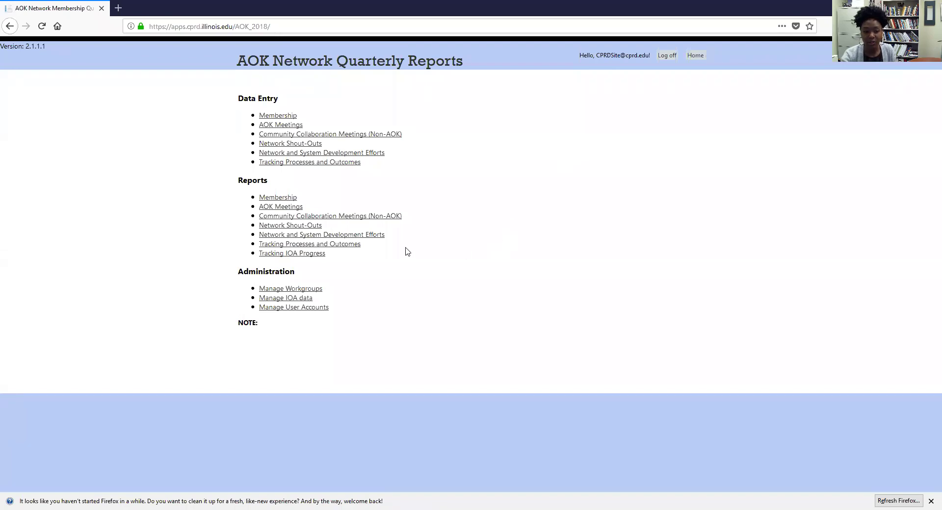
Step: Create a workgroup named 'Test Workgroup' from the Workgroup List
{"action": "left_click", "coordinate": [315, 291]}
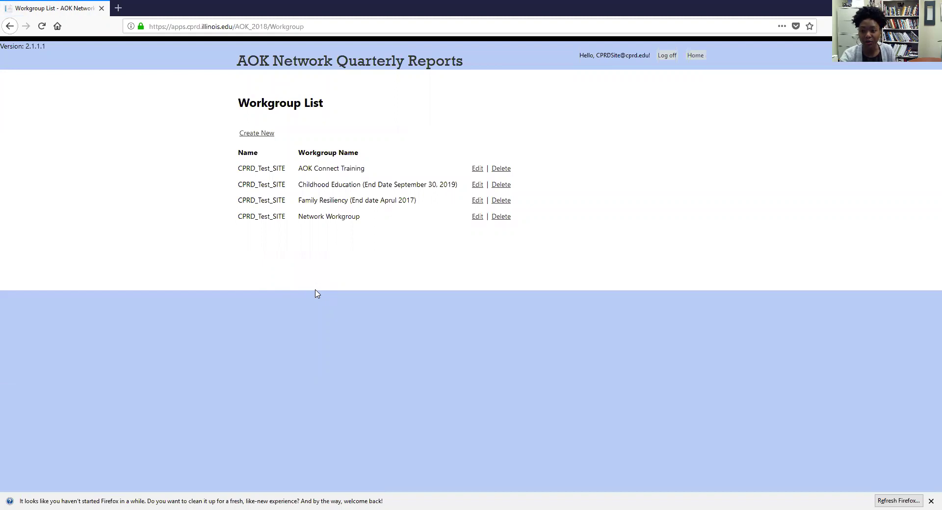
{"action": "left_click", "coordinate": [257, 133]}
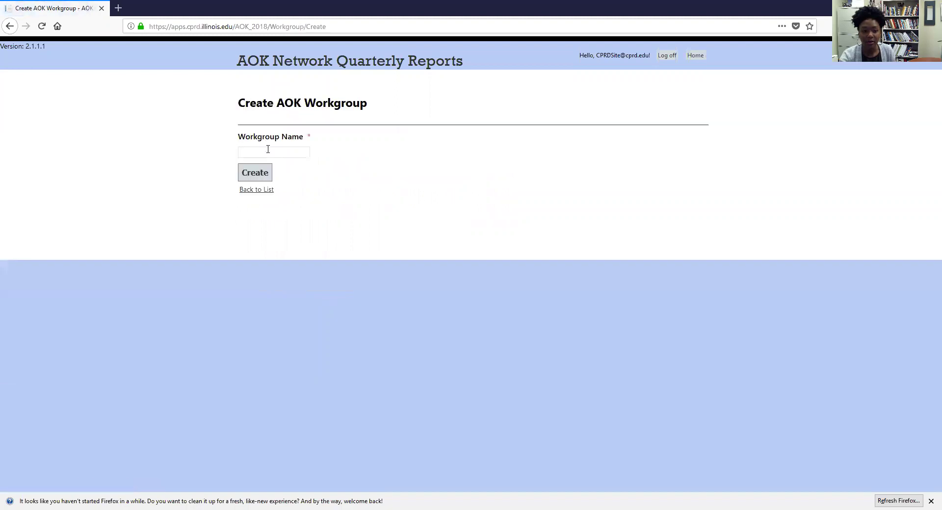
{"action": "left_click", "coordinate": [267, 152]}
{"action": "type", "text": "Test Work"}
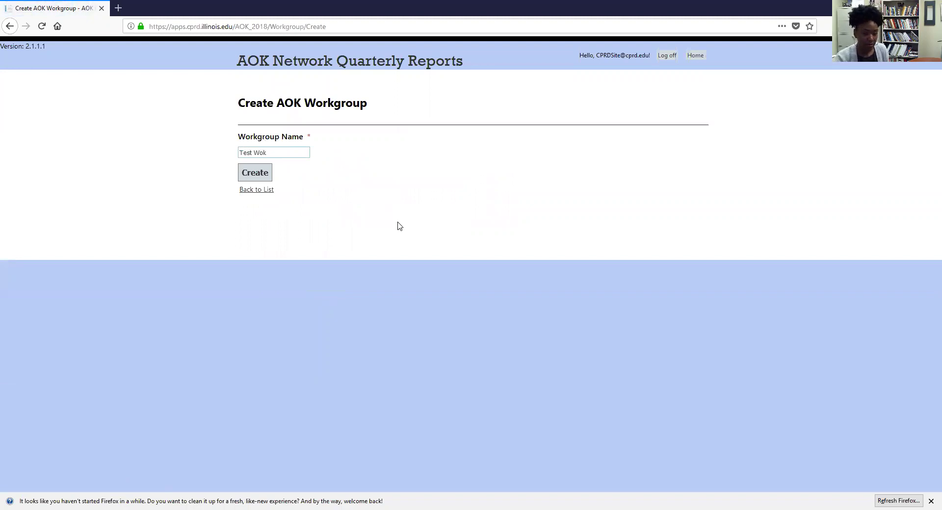
{"action": "type", "text": "group"}
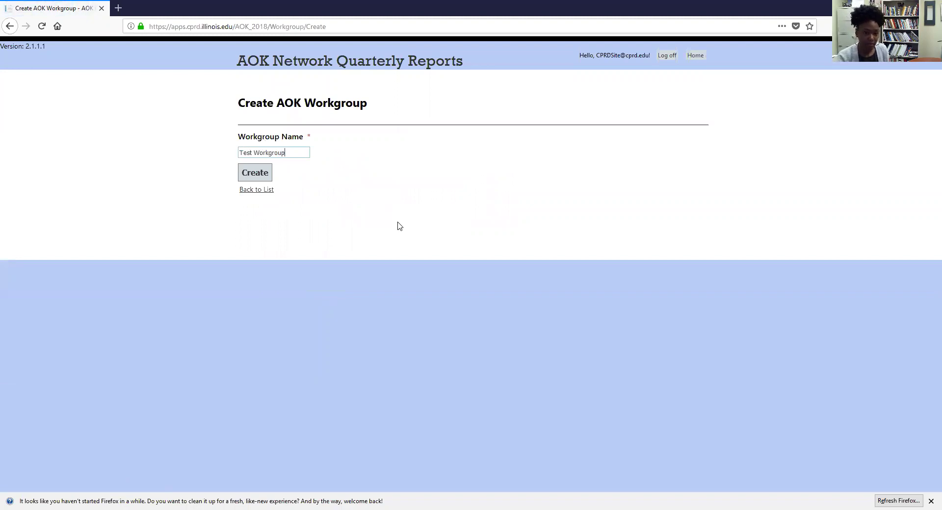
{"action": "left_click", "coordinate": [255, 173]}
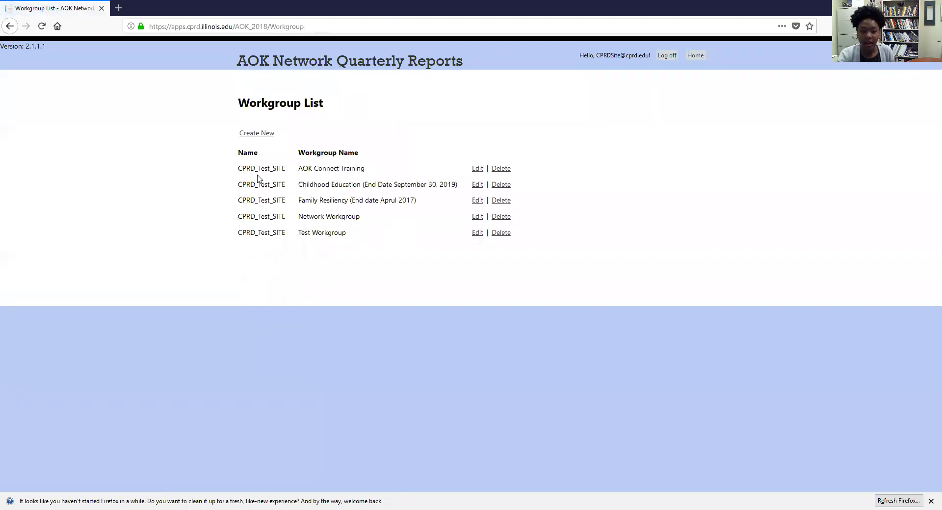
Step: Open Test Workgroup for editing and save it unchanged
{"action": "left_click_drag", "start_coordinate": [299, 233], "coordinate": [355, 238]}
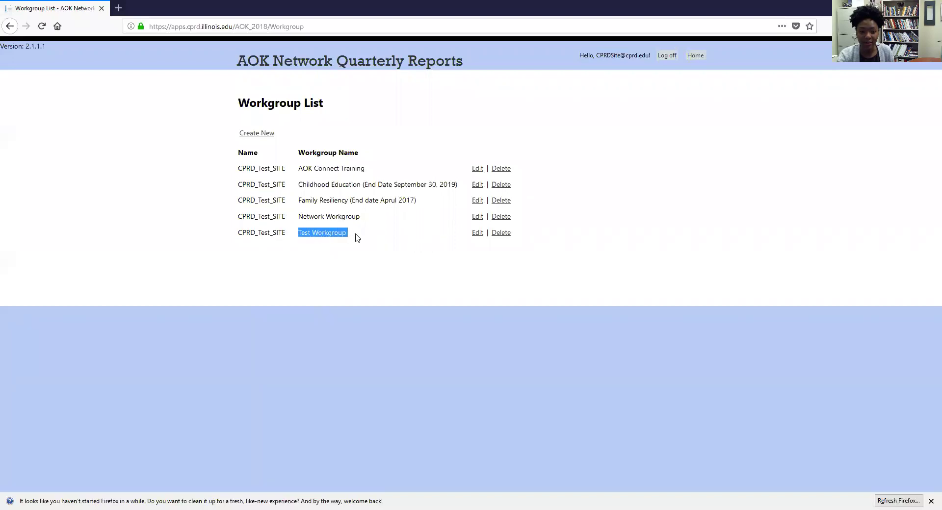
{"action": "left_click", "coordinate": [477, 234]}
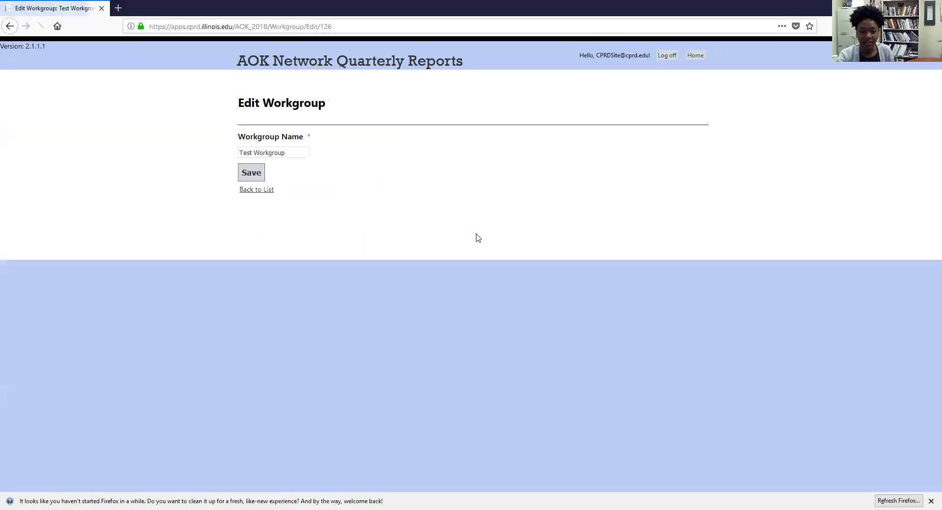
{"action": "left_click", "coordinate": [252, 175]}
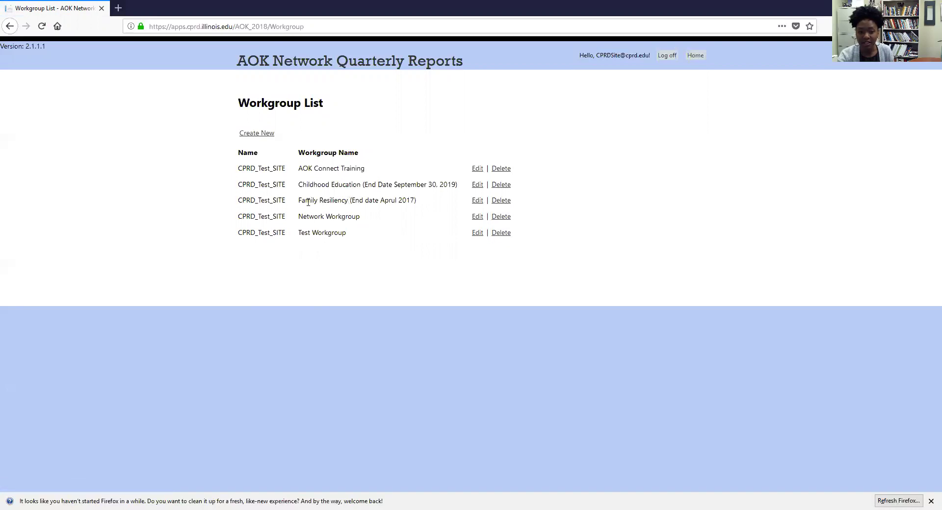
Step: Check the end-date note on Family Resiliency, then reopen Test Workgroup's edit form
{"action": "left_click_drag", "start_coordinate": [350, 200], "coordinate": [418, 206]}
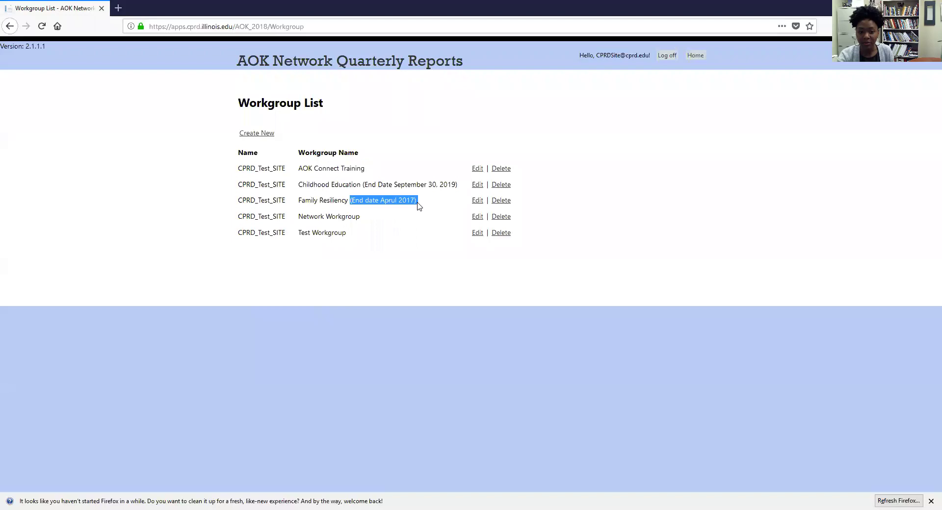
{"action": "left_click", "coordinate": [329, 233]}
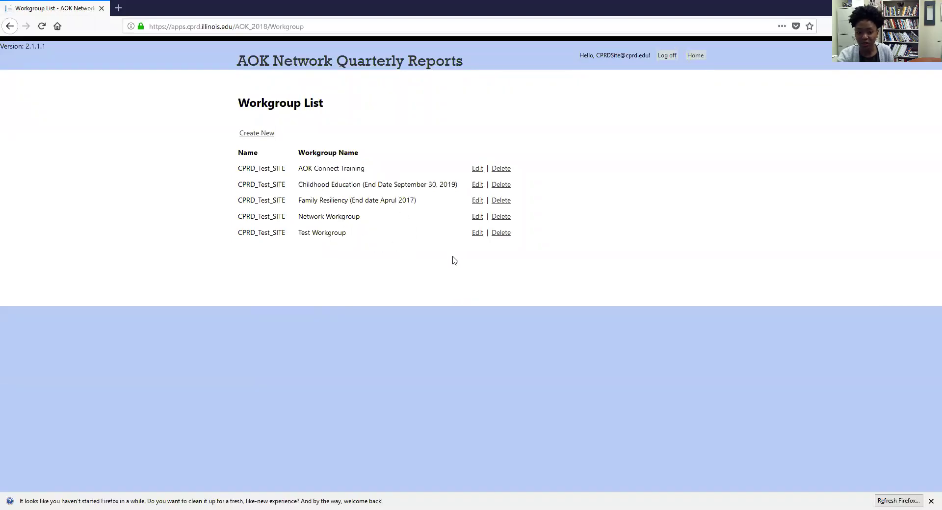
{"action": "left_click", "coordinate": [476, 234]}
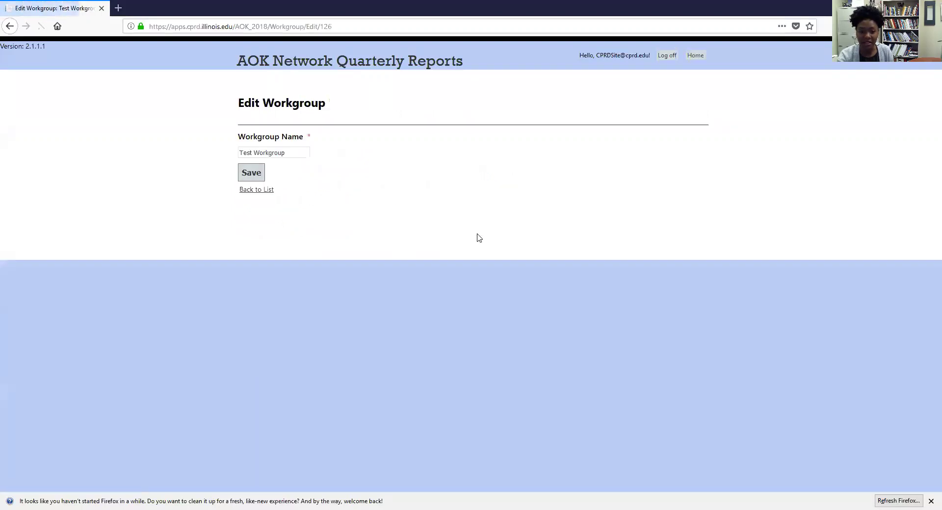
Step: Append ' (End Date 10/15/19)' to the Test Workgroup name and save it
{"action": "left_click", "coordinate": [288, 153]}
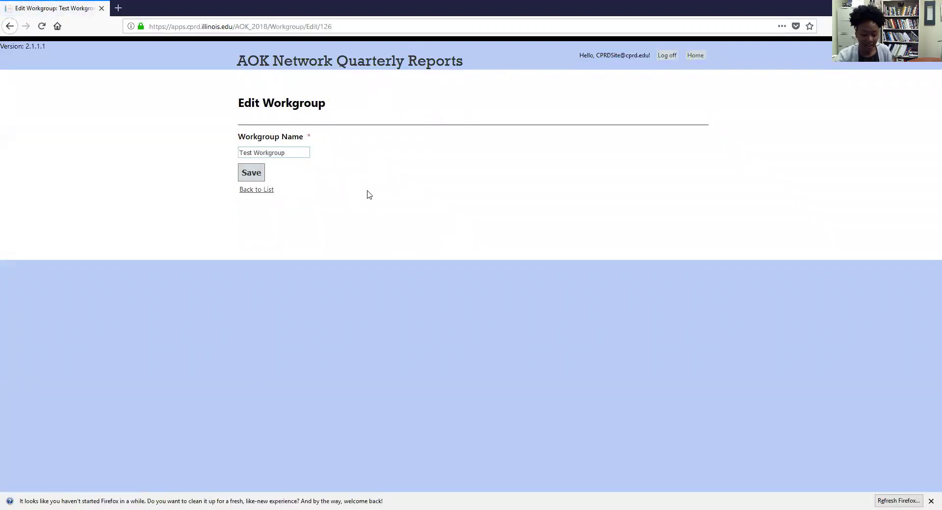
{"action": "type", "text": "(End Date"}
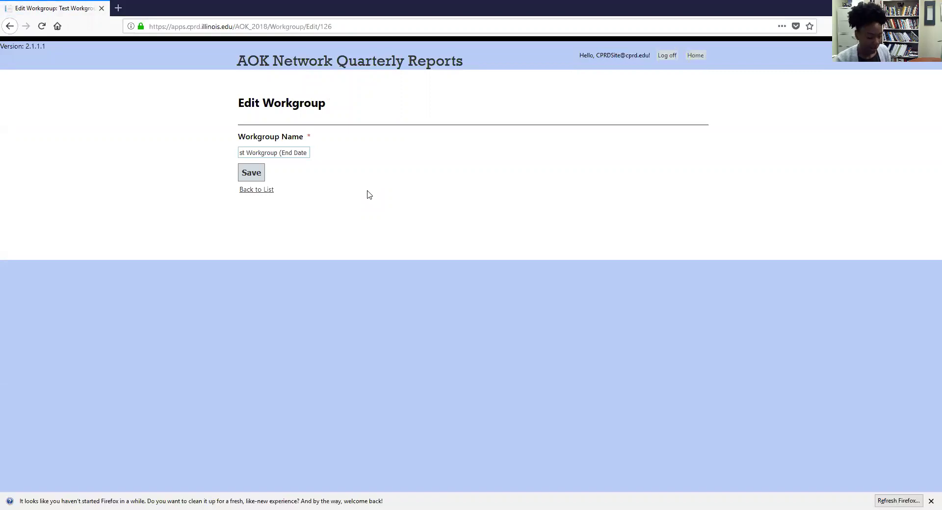
{"action": "type", "text": " 10/"}
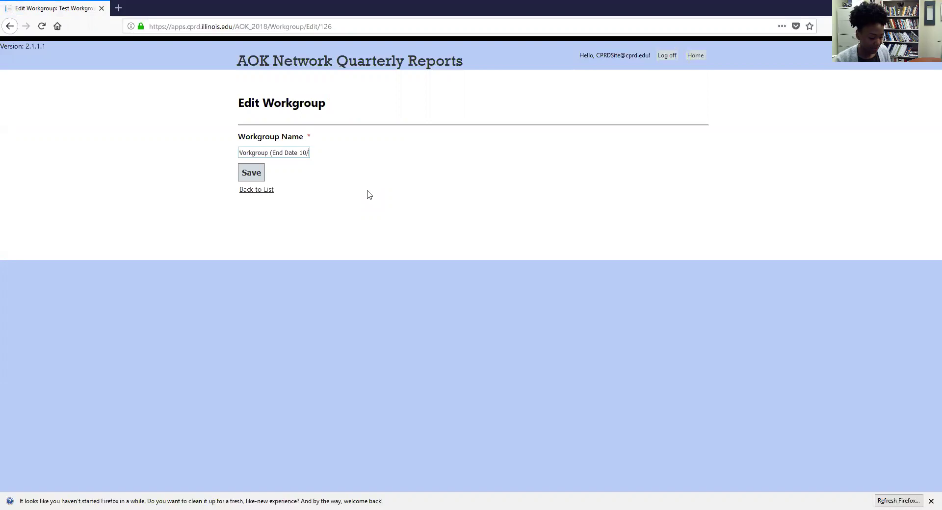
{"action": "type", "text": "15/19)"}
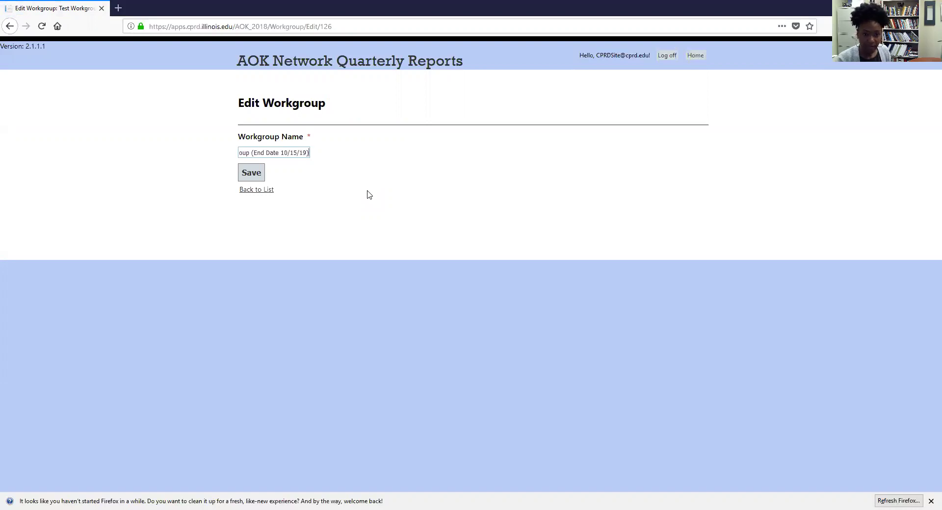
{"action": "left_click", "coordinate": [248, 170]}
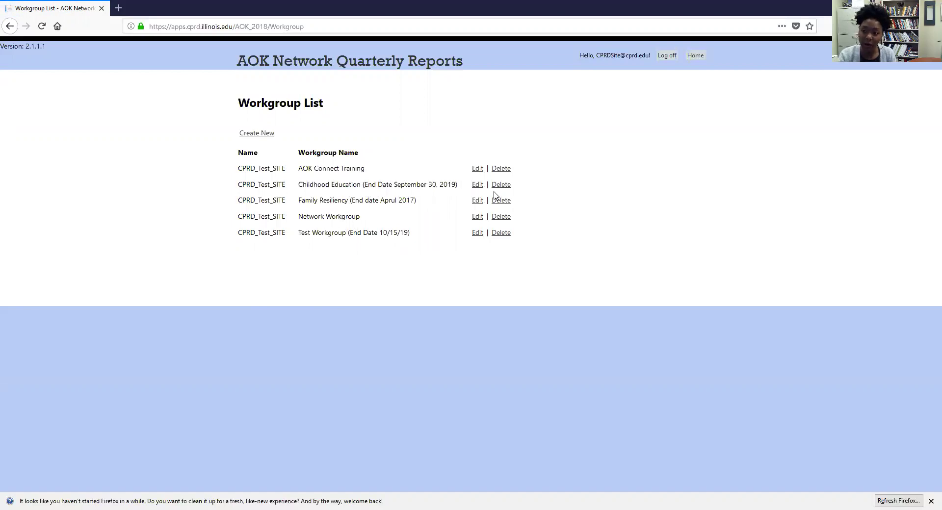
{"action": "left_click_drag", "start_coordinate": [458, 184], "coordinate": [362, 184]}
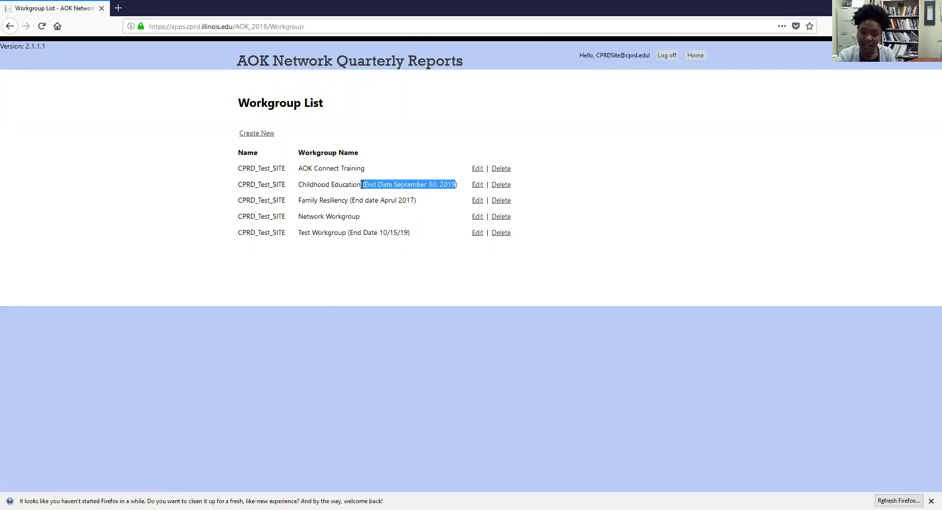
{"action": "left_click", "coordinate": [417, 217]}
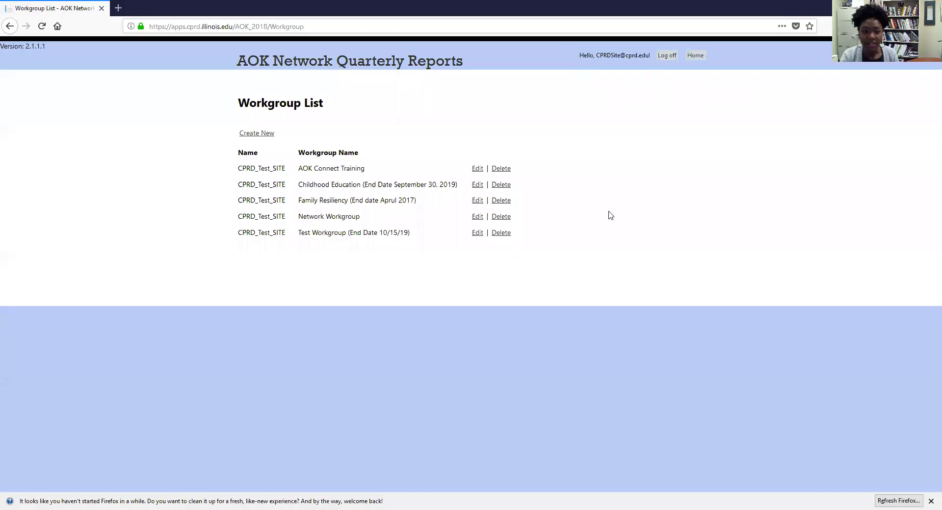
Step: Go Home and open the Manage IOA data page
{"action": "left_click", "coordinate": [698, 58]}
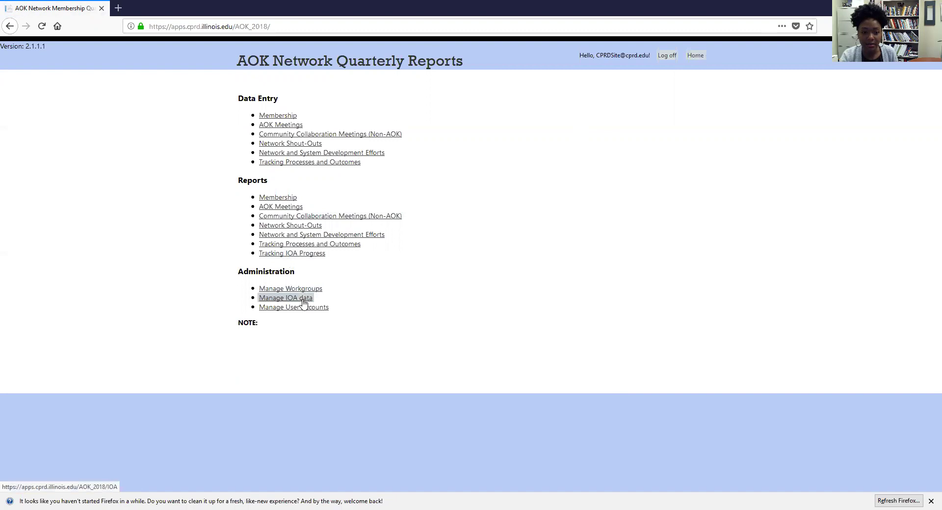
{"action": "left_click", "coordinate": [303, 300]}
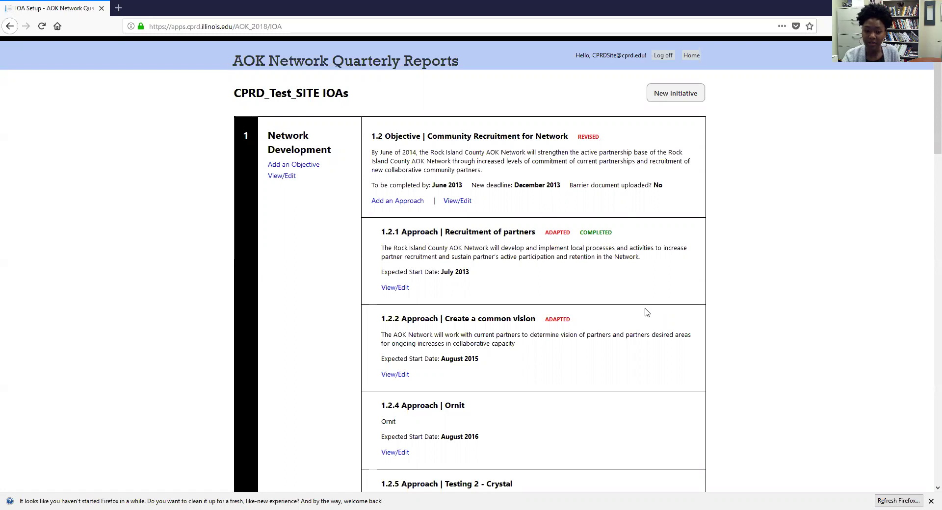
Step: Add initiative 'Test Information' with Description and Overall Result Desired 'Test', then check it at the list bottom
{"action": "left_click", "coordinate": [682, 98]}
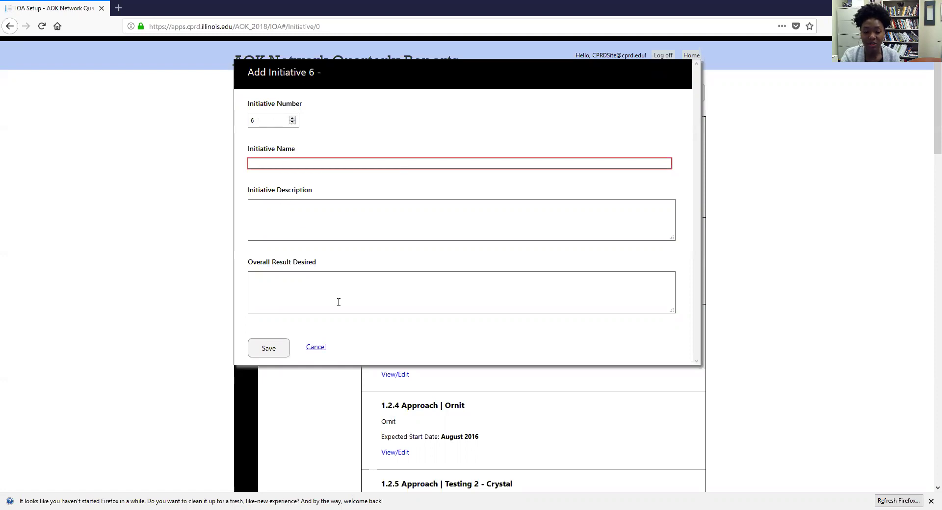
{"action": "left_click", "coordinate": [321, 163]}
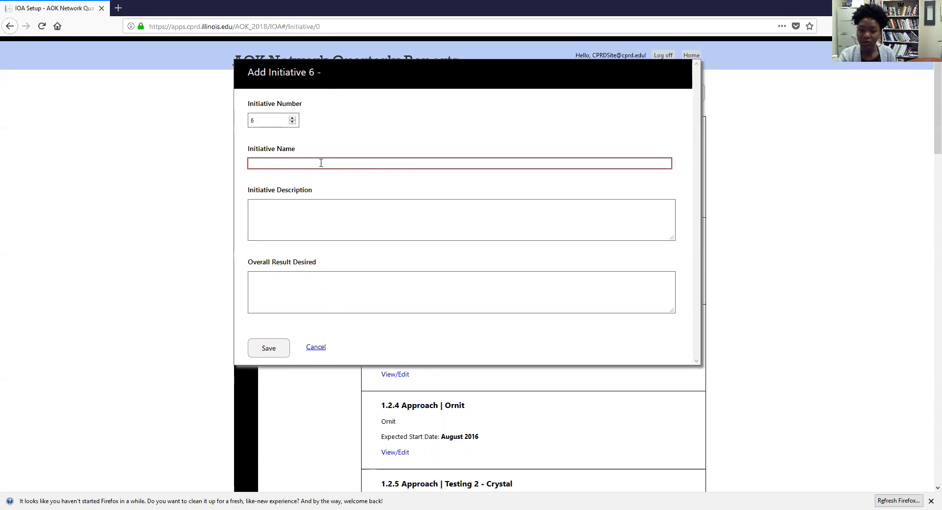
{"action": "type", "text": "Test Information"}
{"action": "left_click", "coordinate": [313, 210]}
{"action": "type", "text": "Test"}
{"action": "left_click", "coordinate": [263, 296]}
{"action": "type", "text": "Test"}
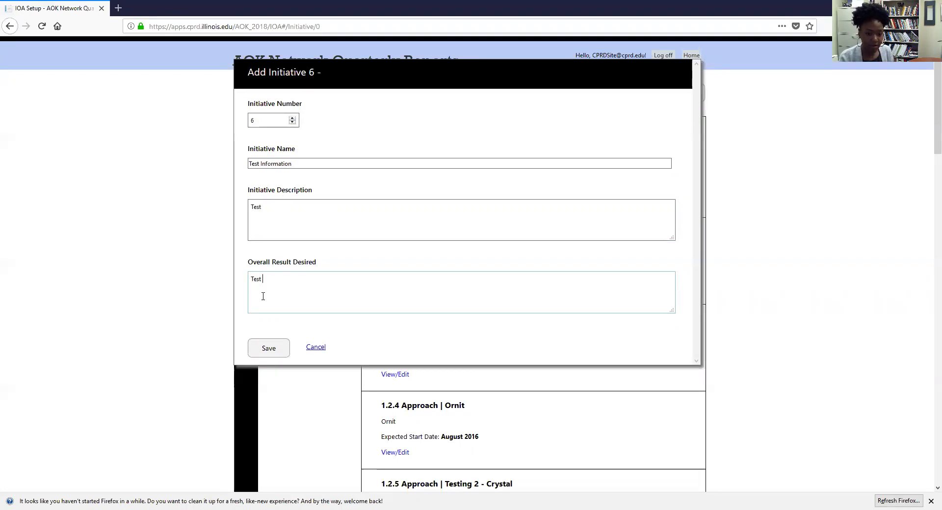
{"action": "left_click", "coordinate": [267, 349]}
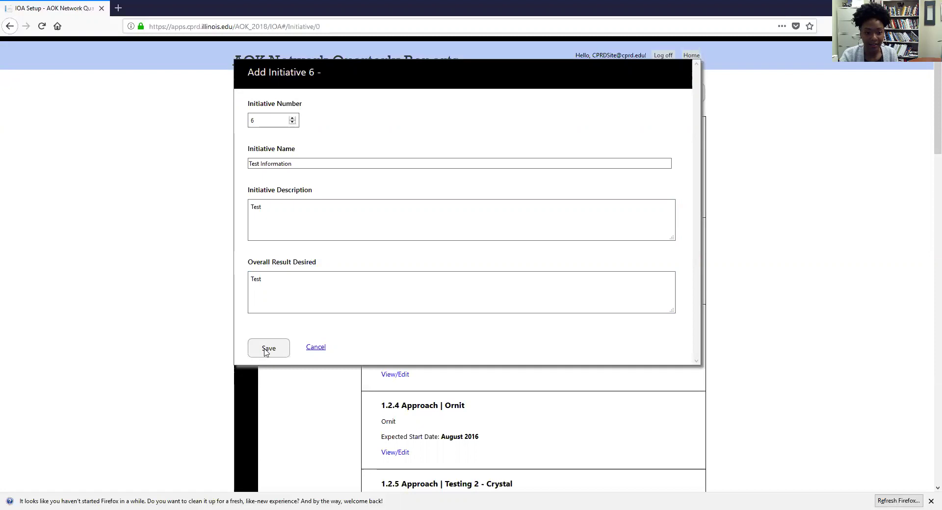
{"action": "scroll", "coordinate": [279, 295], "scroll_direction": "down", "scroll_amount": 15}
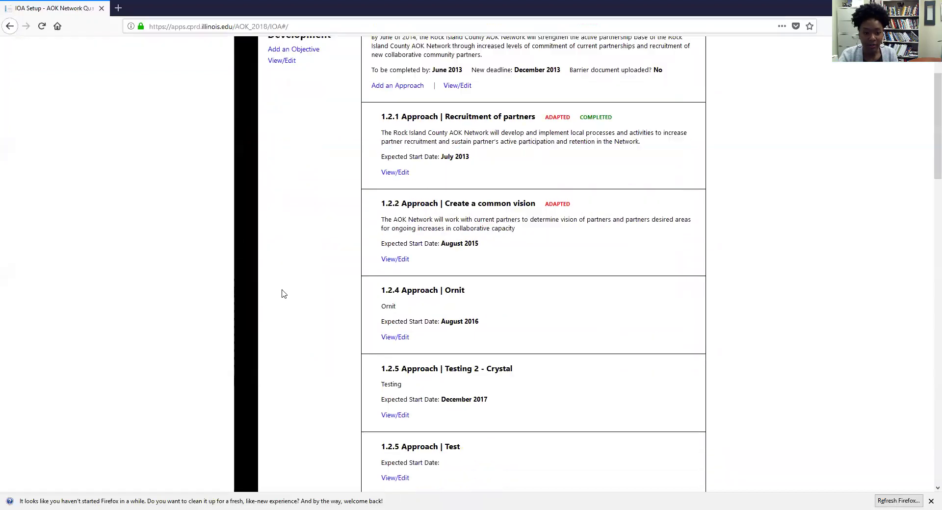
{"action": "scroll", "coordinate": [282, 293], "scroll_direction": "down", "scroll_amount": 5}
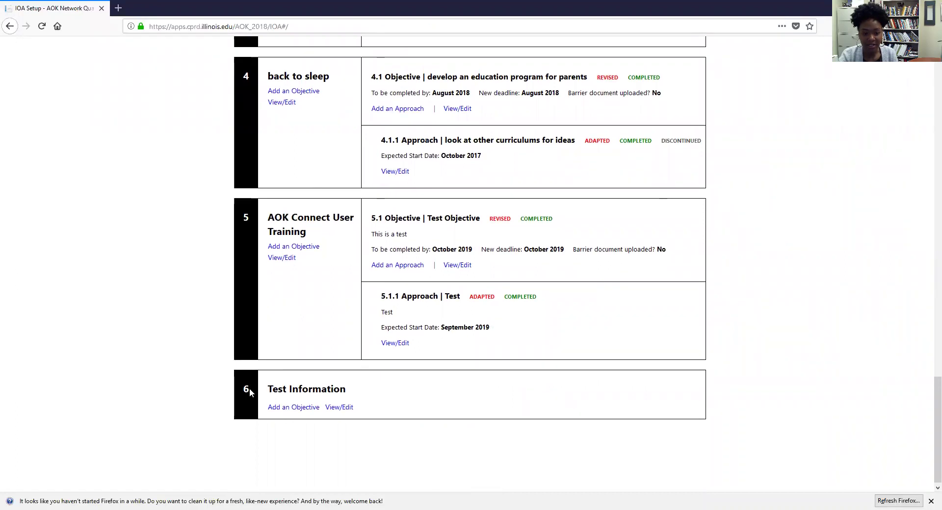
{"action": "scroll", "coordinate": [311, 214], "scroll_direction": "up", "scroll_amount": 20}
{"action": "scroll", "coordinate": [316, 192], "scroll_direction": "down", "scroll_amount": 20}
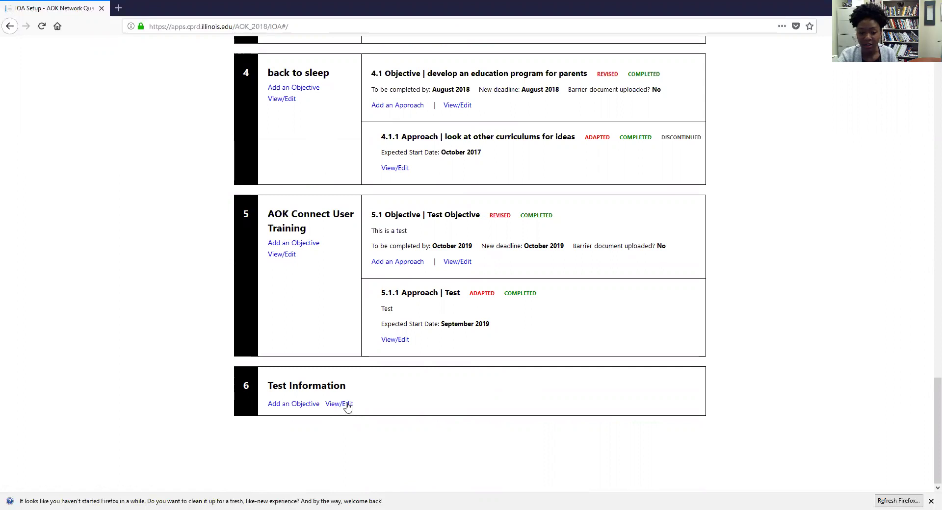
{"action": "left_click", "coordinate": [345, 406]}
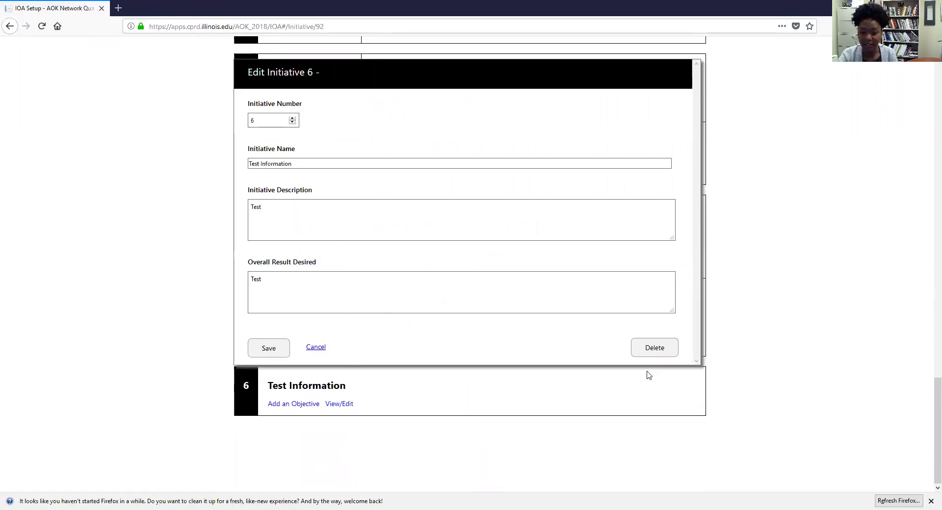
{"action": "left_click", "coordinate": [269, 349]}
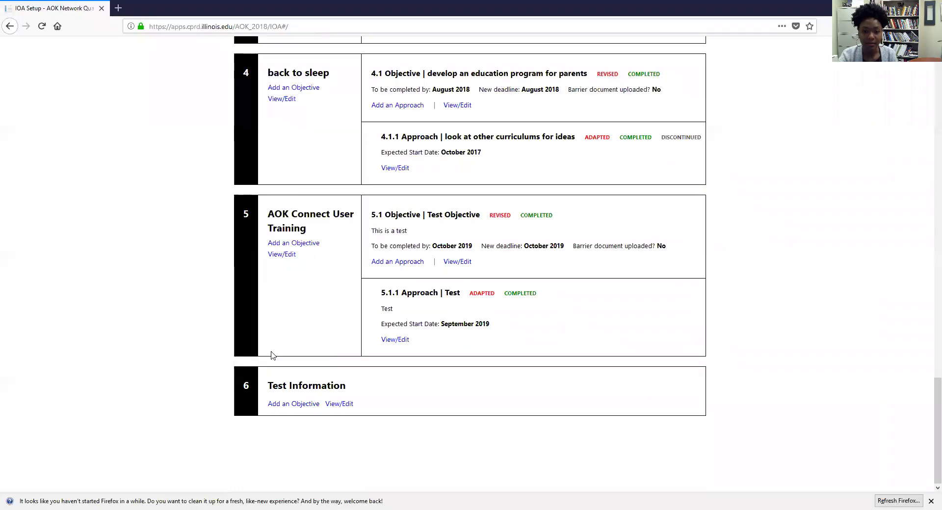
{"action": "left_click", "coordinate": [338, 404]}
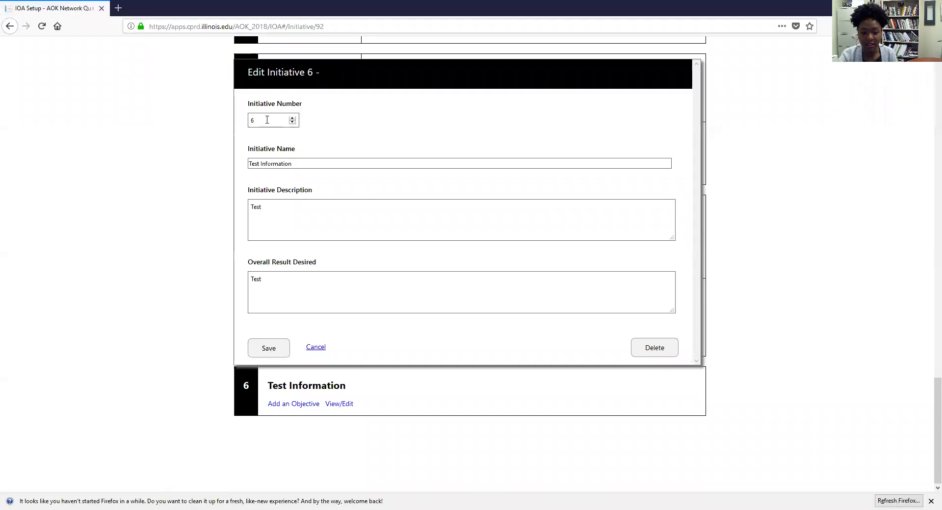
{"action": "left_click", "coordinate": [316, 349]}
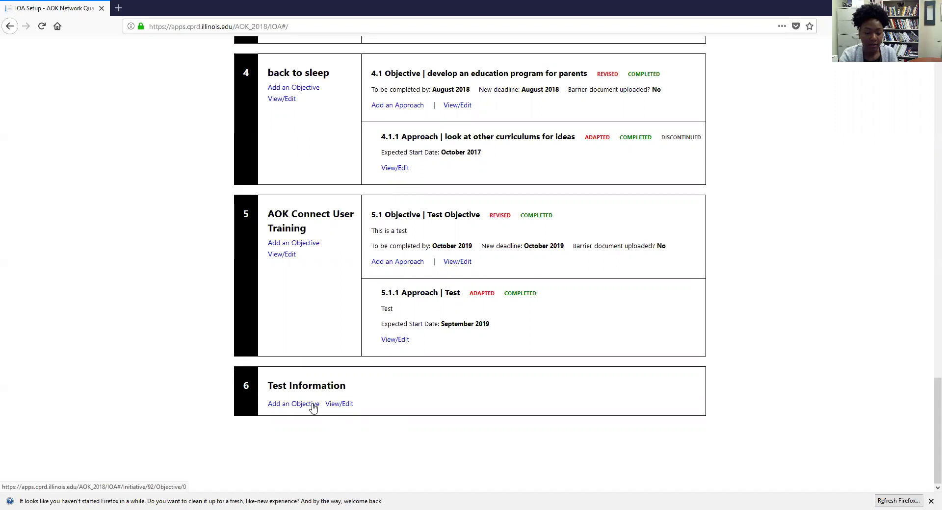
Step: Add objective 6.1 named 'Test' with description 'Test' to initiative 6 and save it
{"action": "left_click", "coordinate": [313, 405]}
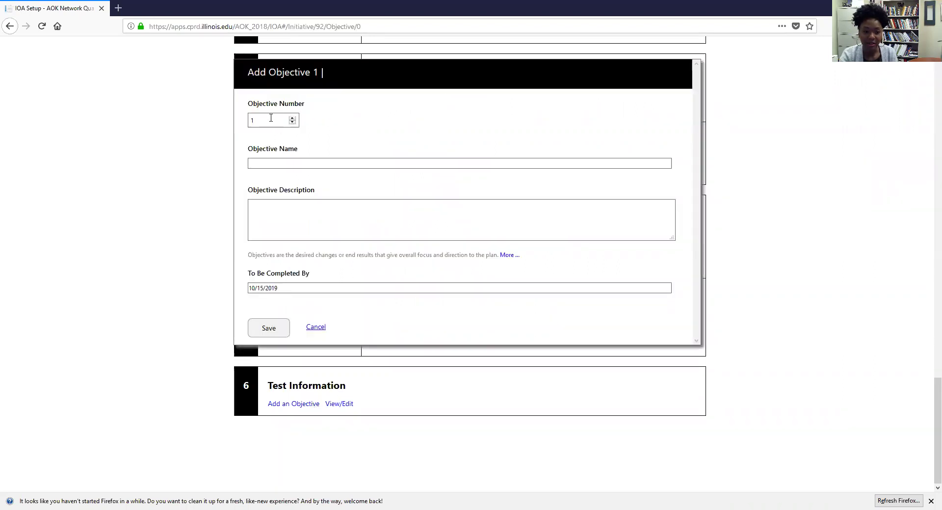
{"action": "left_click", "coordinate": [280, 164]}
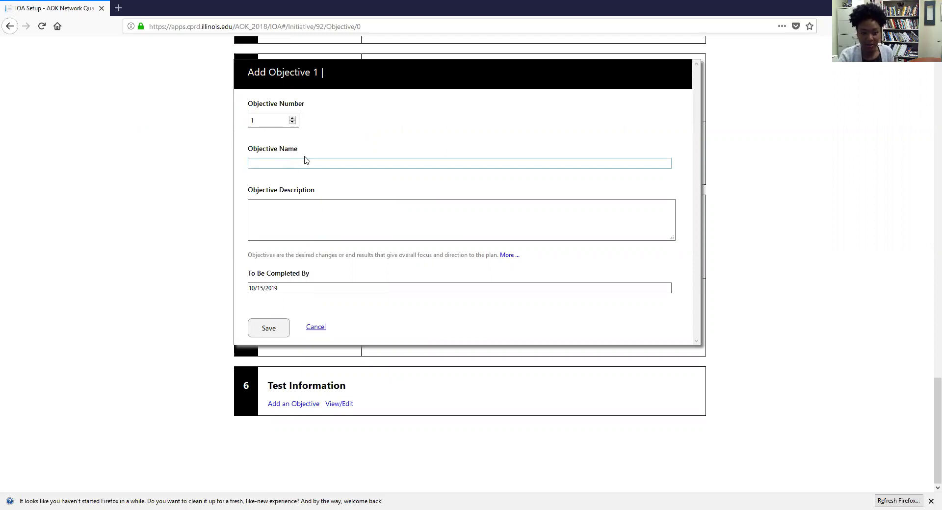
{"action": "type", "text": "Test"}
{"action": "left_click", "coordinate": [364, 229]}
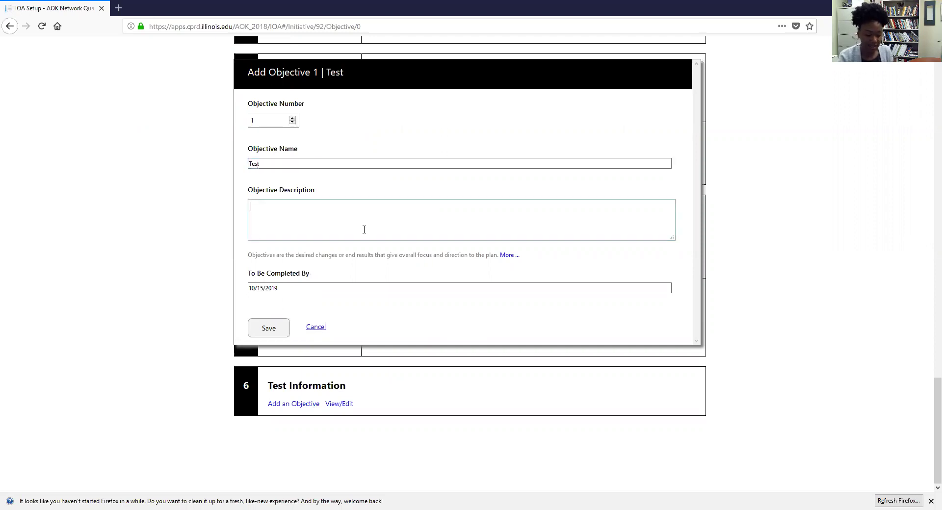
{"action": "type", "text": "Test"}
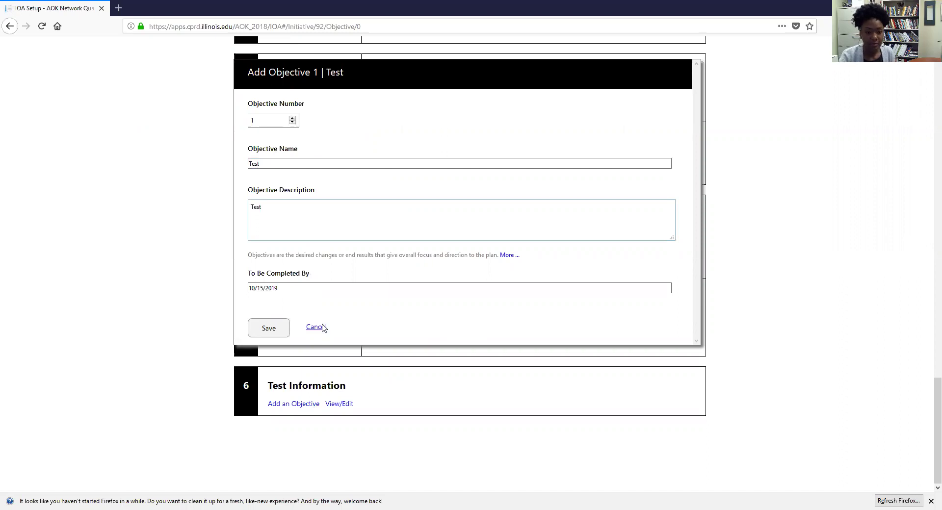
{"action": "left_click", "coordinate": [276, 336]}
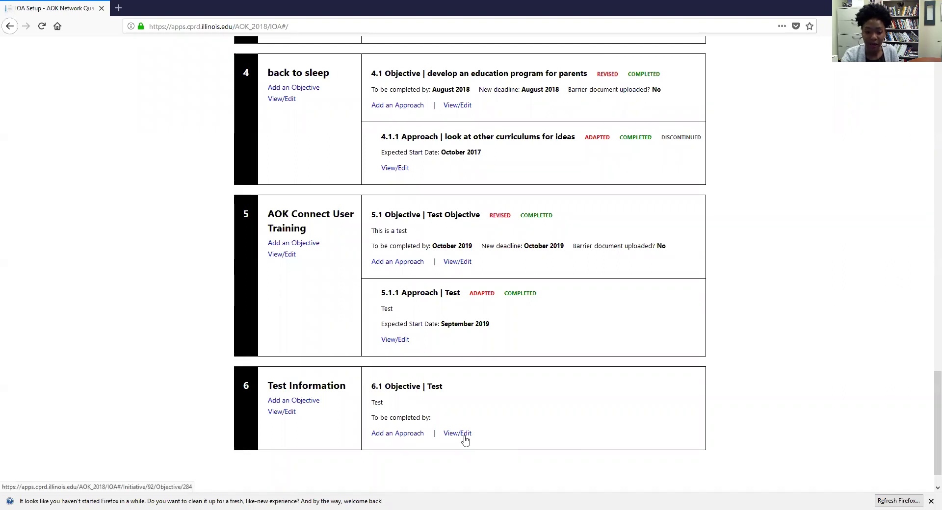
Step: Open objective 6.1 for editing and mark its deadline as needing revision
{"action": "left_click", "coordinate": [464, 437]}
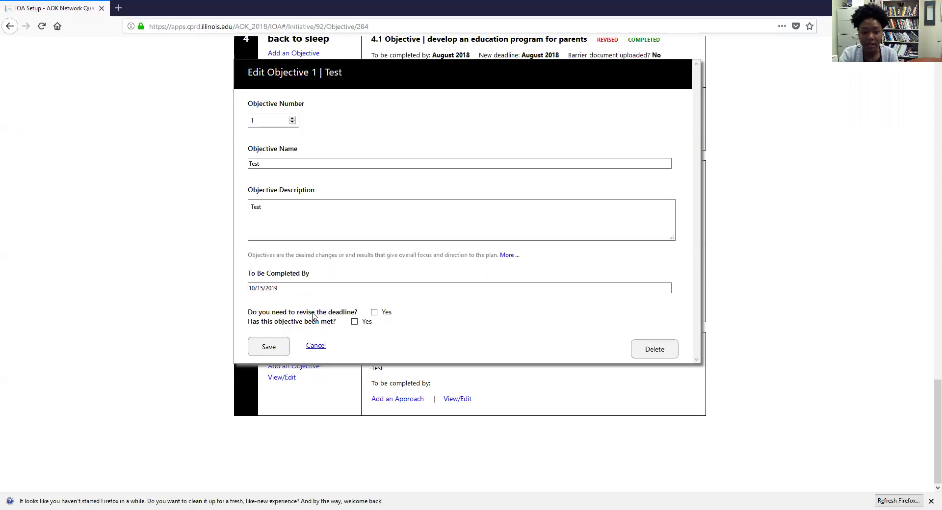
{"action": "left_click", "coordinate": [374, 312]}
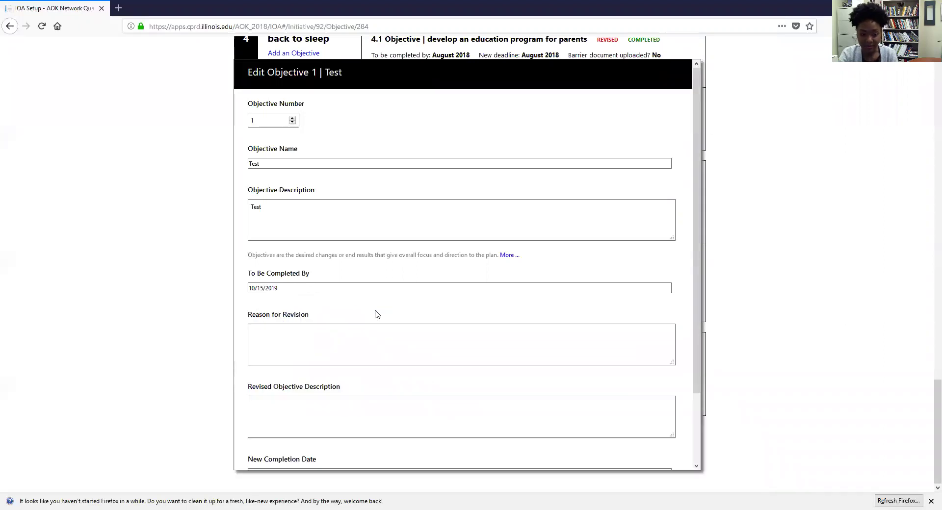
{"action": "scroll", "coordinate": [376, 313], "scroll_direction": "down", "scroll_amount": 2}
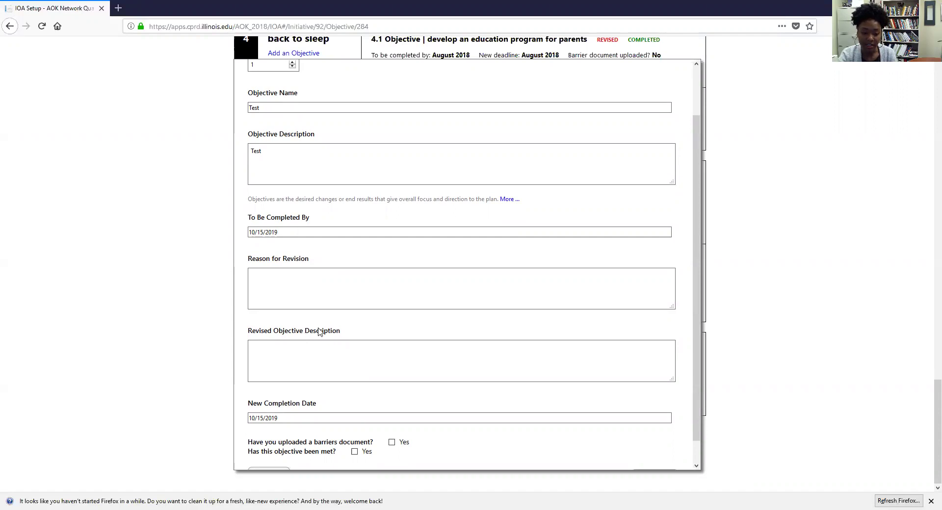
{"action": "scroll", "coordinate": [343, 343], "scroll_direction": "down", "scroll_amount": 1}
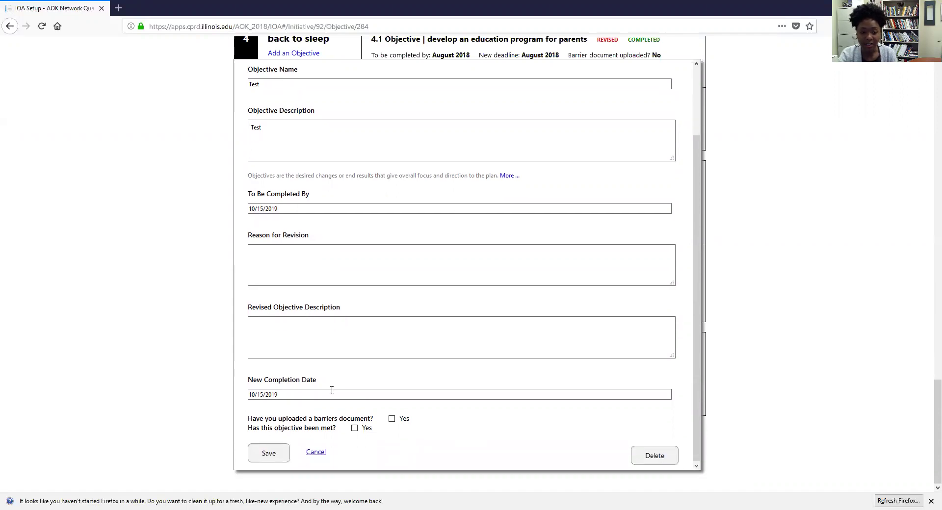
{"action": "left_click", "coordinate": [277, 394]}
{"action": "left_click", "coordinate": [323, 407]}
{"action": "left_click", "coordinate": [293, 395]}
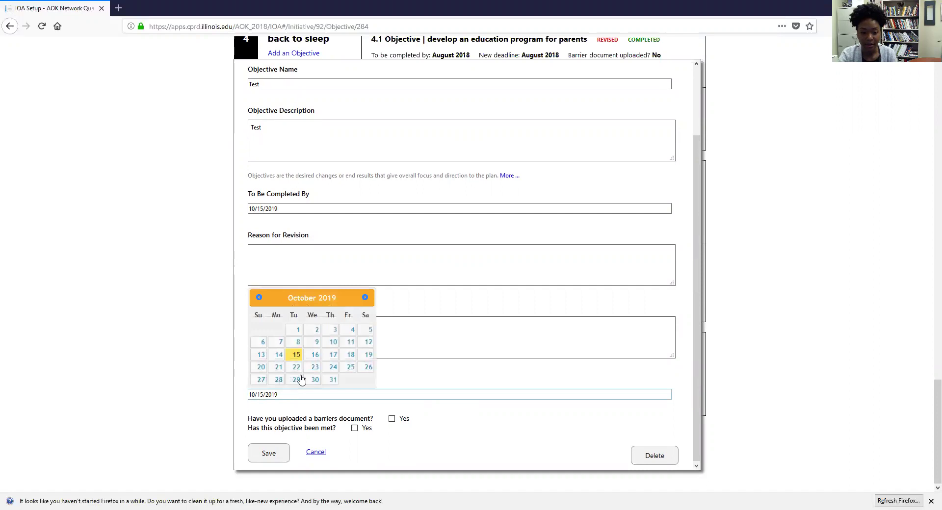
Step: Enter 'Test' as reason and revised description, set date 10/22/2019, flag barriers document, and save
{"action": "left_click", "coordinate": [288, 257]}
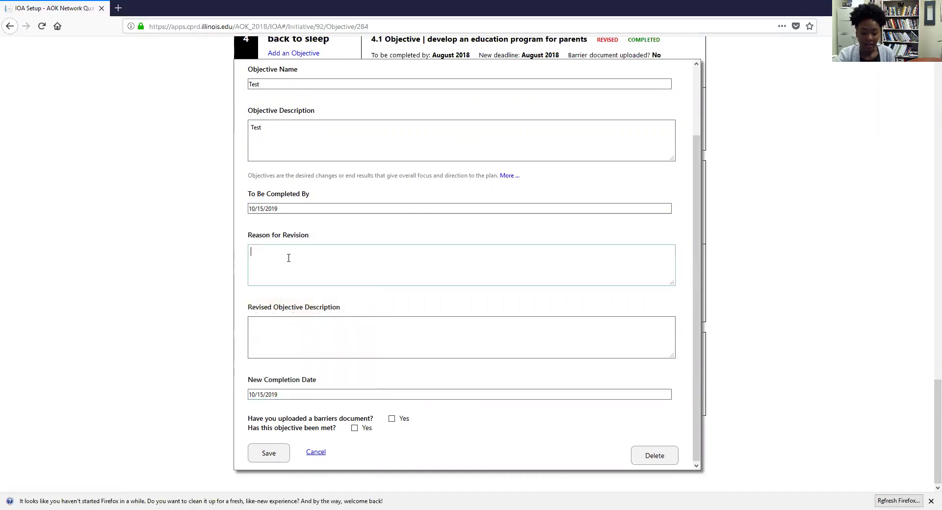
{"action": "type", "text": "Test"}
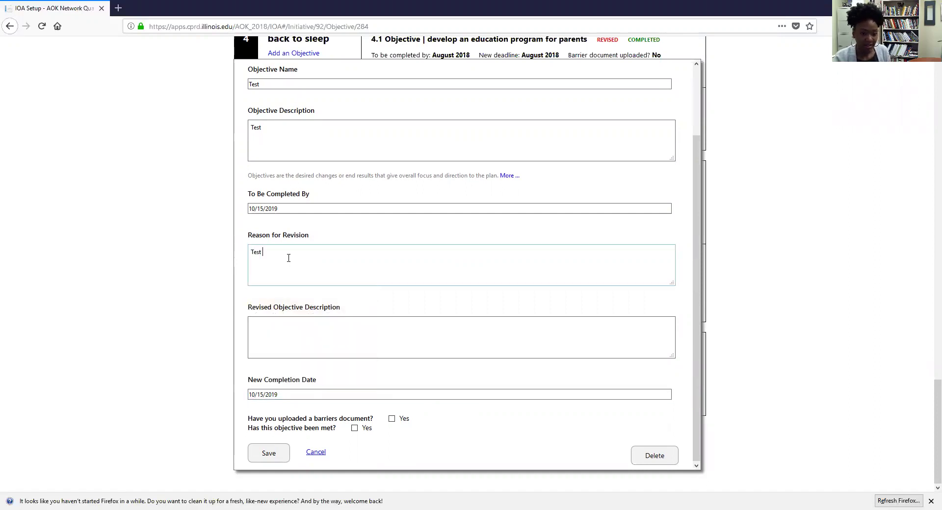
{"action": "left_click", "coordinate": [295, 347]}
{"action": "type", "text": "Te"}
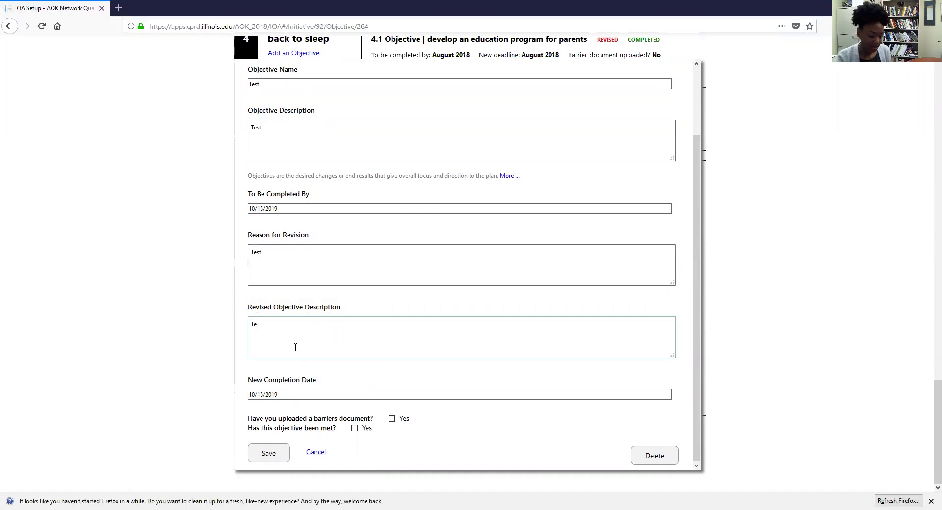
{"action": "type", "text": "st"}
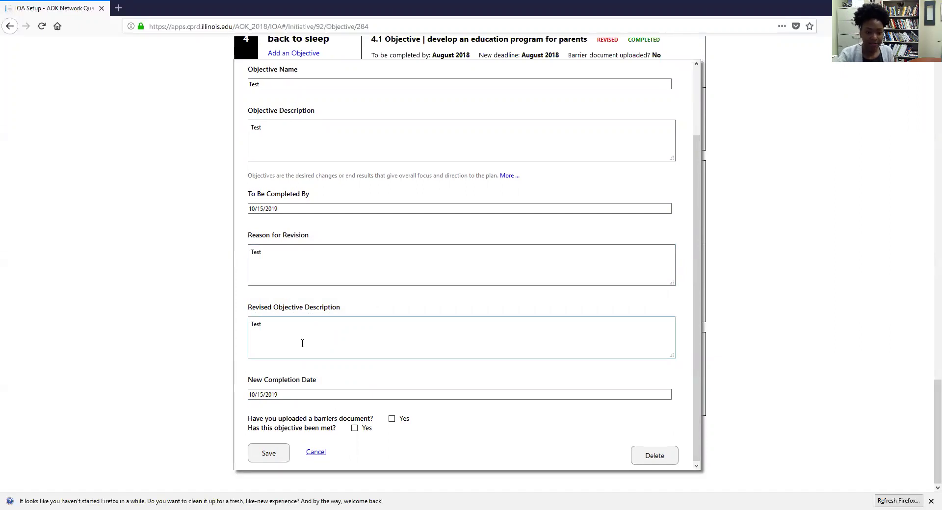
{"action": "left_click", "coordinate": [299, 396]}
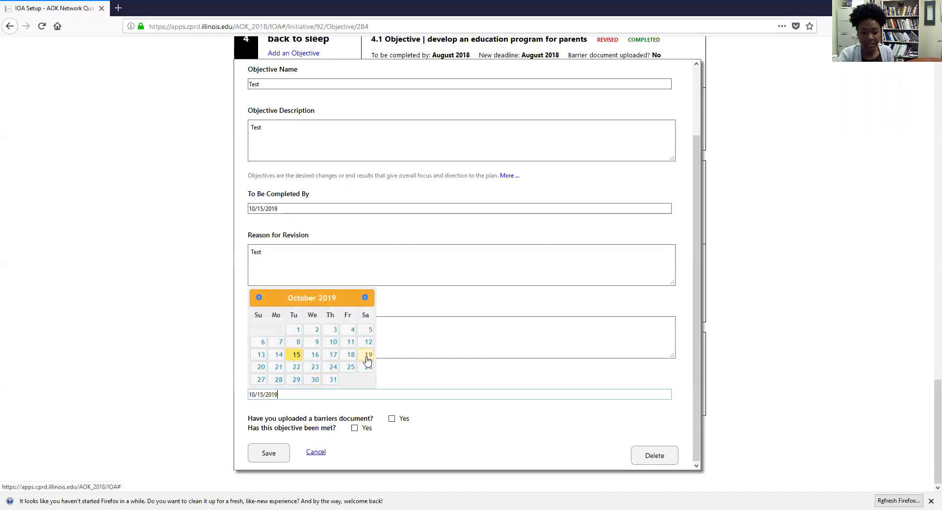
{"action": "left_click", "coordinate": [297, 367]}
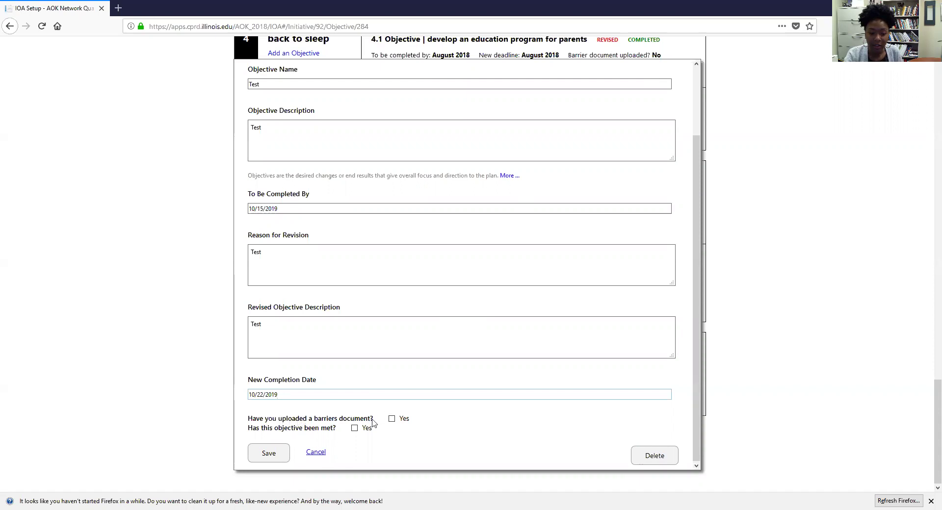
{"action": "left_click", "coordinate": [391, 418]}
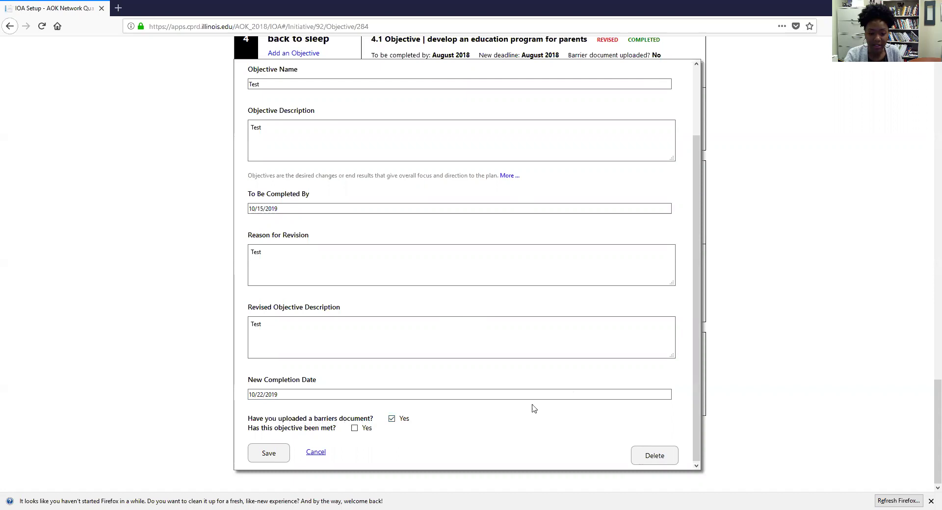
{"action": "left_click", "coordinate": [269, 453]}
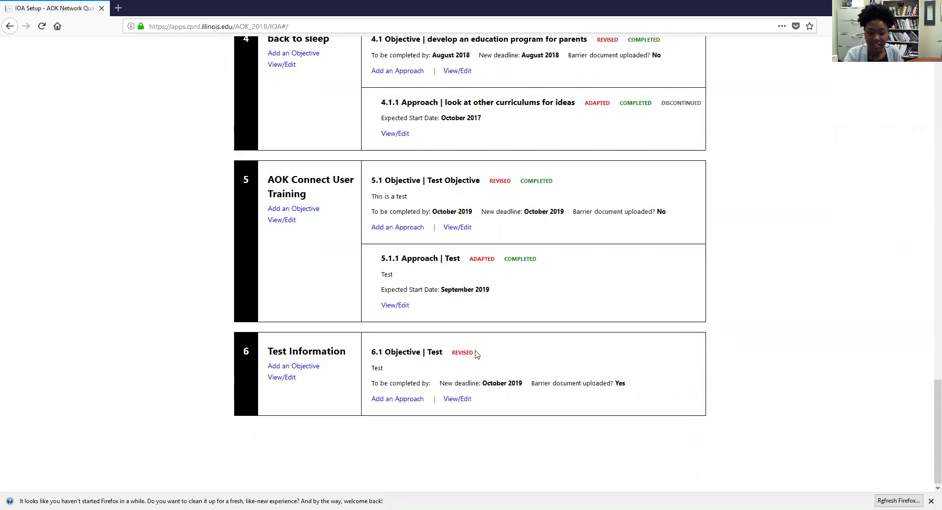
Step: Reopen objective 6.1, mark it as met, and save so it shows COMPLETED
{"action": "left_click_drag", "start_coordinate": [476, 353], "coordinate": [450, 363]}
{"action": "left_click", "coordinate": [496, 443]}
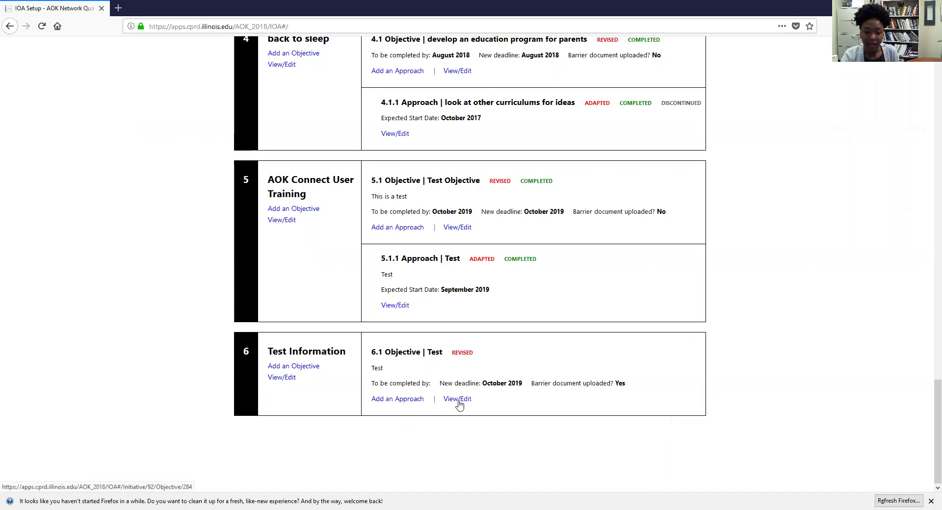
{"action": "left_click", "coordinate": [458, 400]}
{"action": "scroll", "coordinate": [459, 401], "scroll_direction": "down", "scroll_amount": 3}
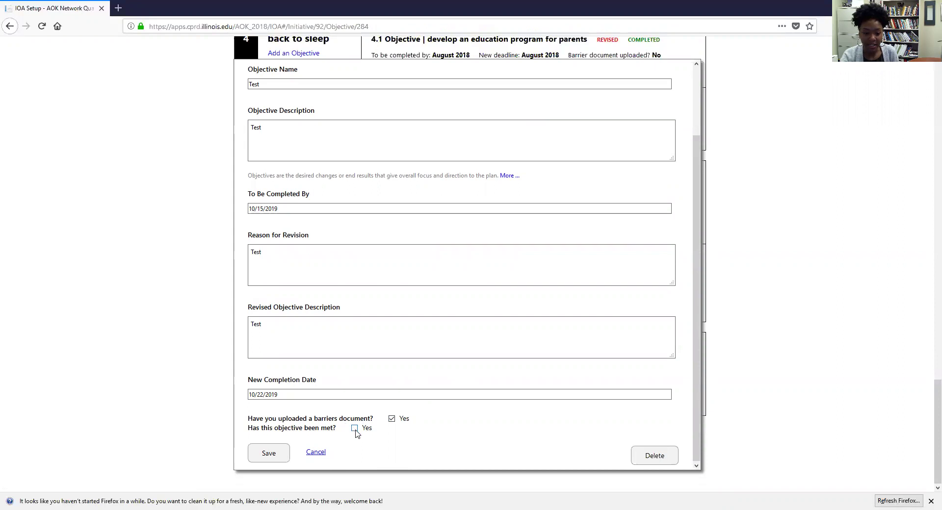
{"action": "left_click", "coordinate": [265, 455]}
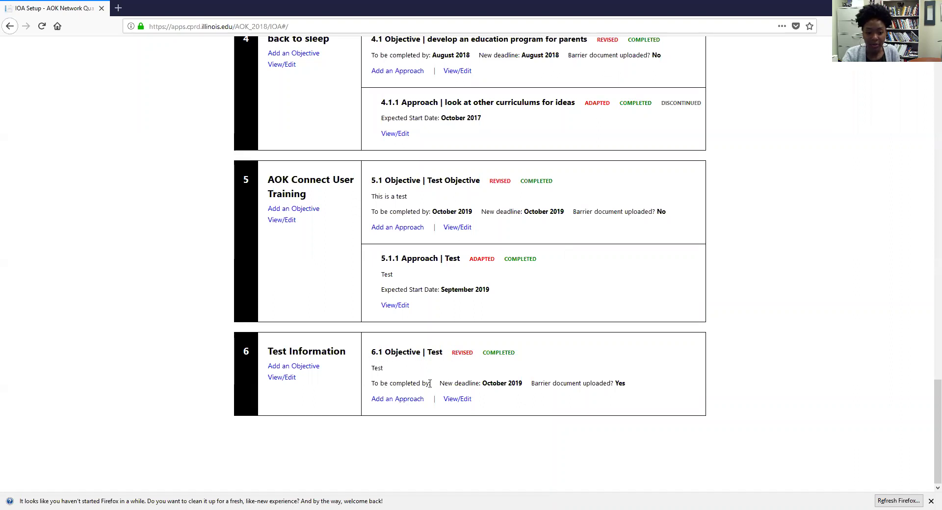
Step: Start a new approach under objective 6.1 named 'Test' with description 'Test'
{"action": "left_click", "coordinate": [402, 400]}
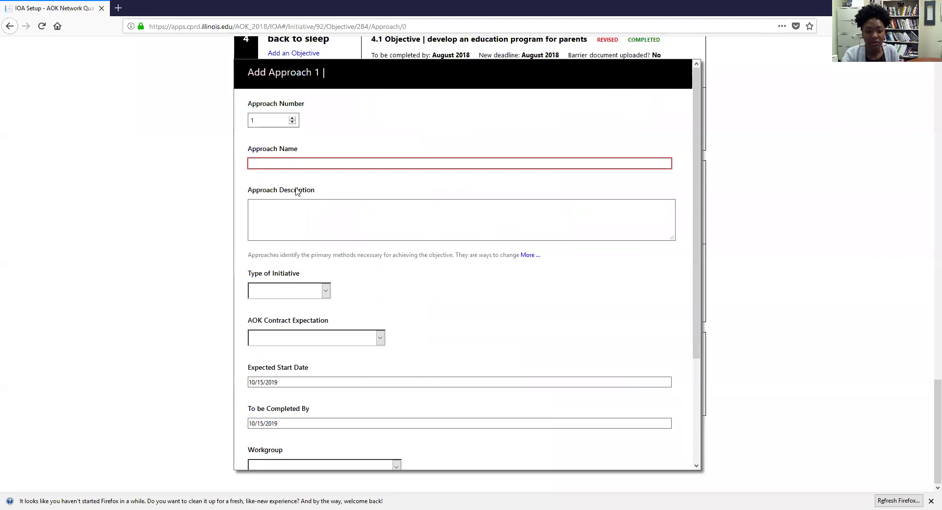
{"action": "scroll", "coordinate": [298, 196], "scroll_direction": "down", "scroll_amount": 2}
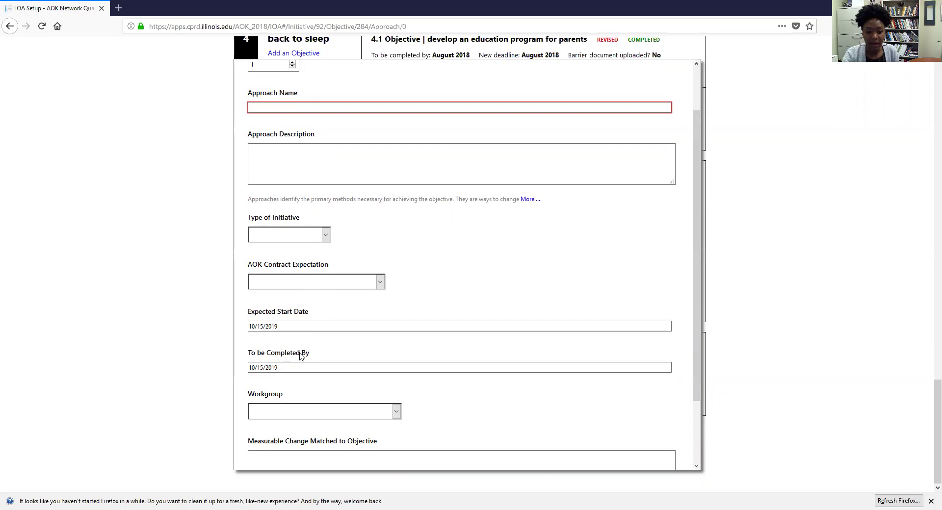
{"action": "scroll", "coordinate": [301, 356], "scroll_direction": "down", "scroll_amount": 2}
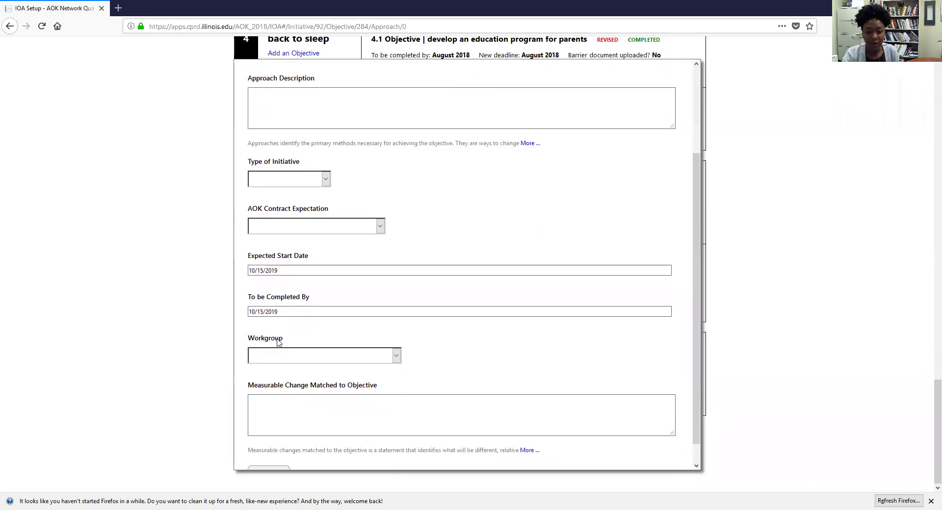
{"action": "scroll", "coordinate": [320, 379], "scroll_direction": "down", "scroll_amount": 1}
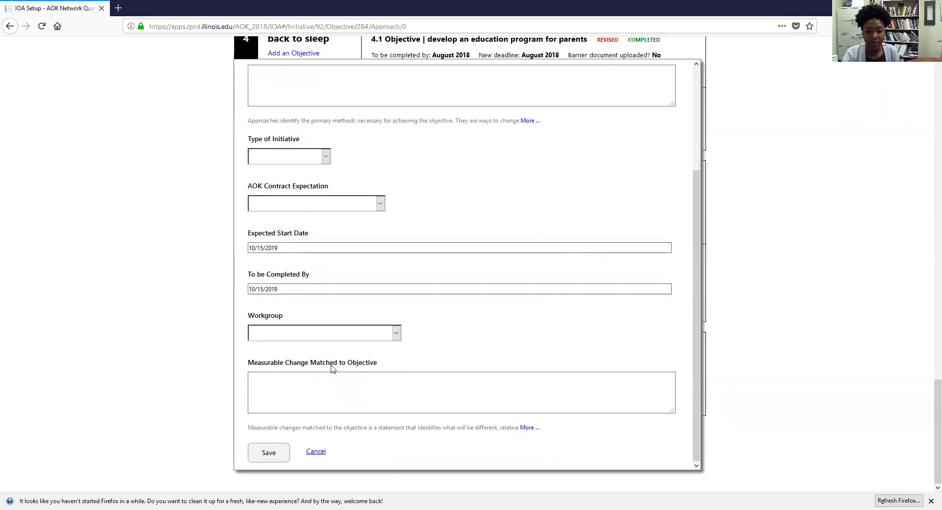
{"action": "scroll", "coordinate": [333, 369], "scroll_direction": "up", "scroll_amount": 5}
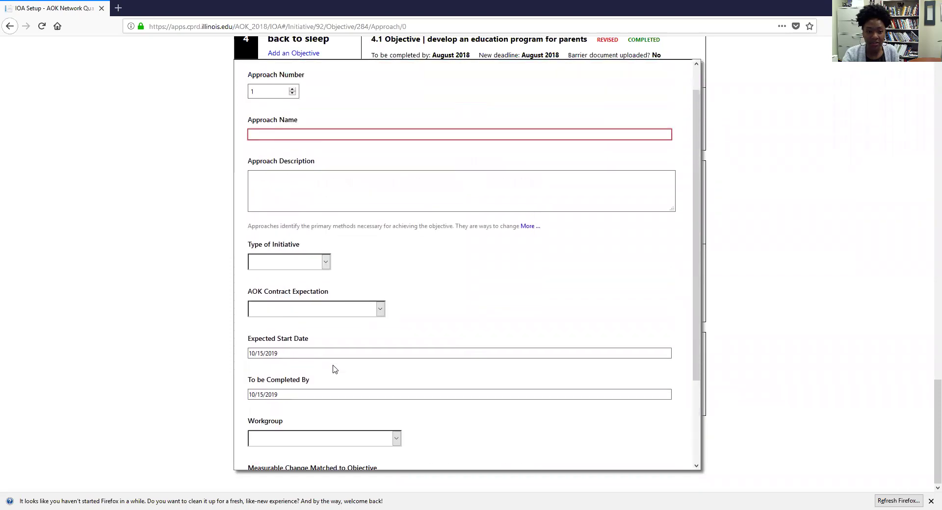
{"action": "left_click", "coordinate": [351, 164]}
{"action": "type", "text": "Test"}
{"action": "left_click", "coordinate": [276, 218]}
{"action": "type", "text": "Test"}
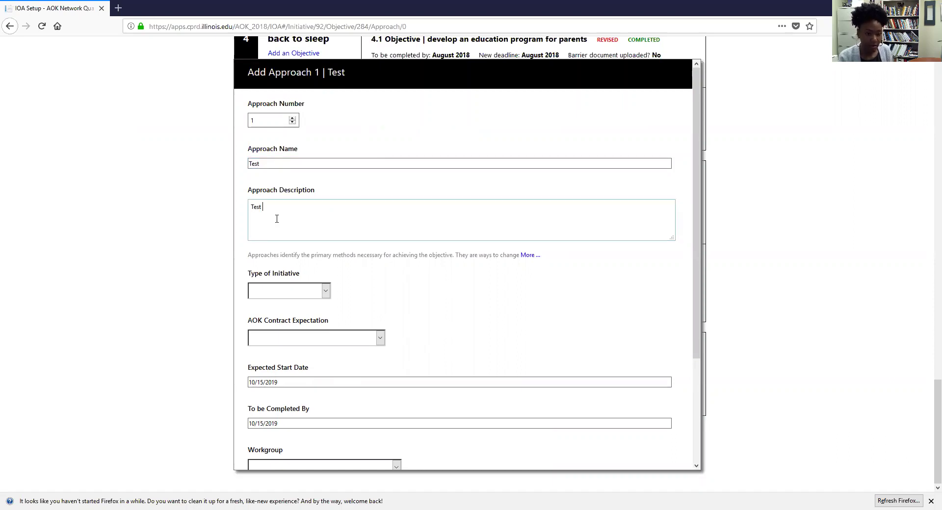
Step: Set the approach's Type of Initiative to Network Capacity
{"action": "left_click", "coordinate": [324, 293]}
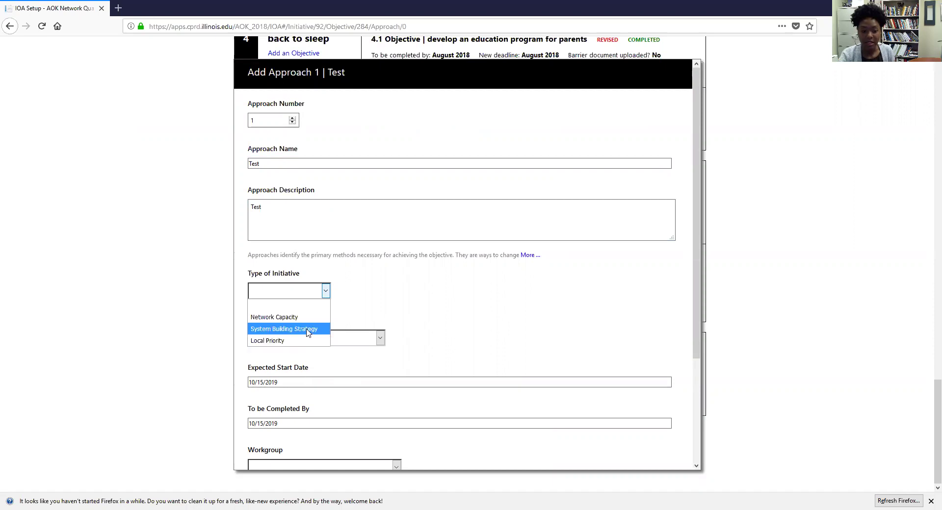
{"action": "left_click", "coordinate": [312, 318]}
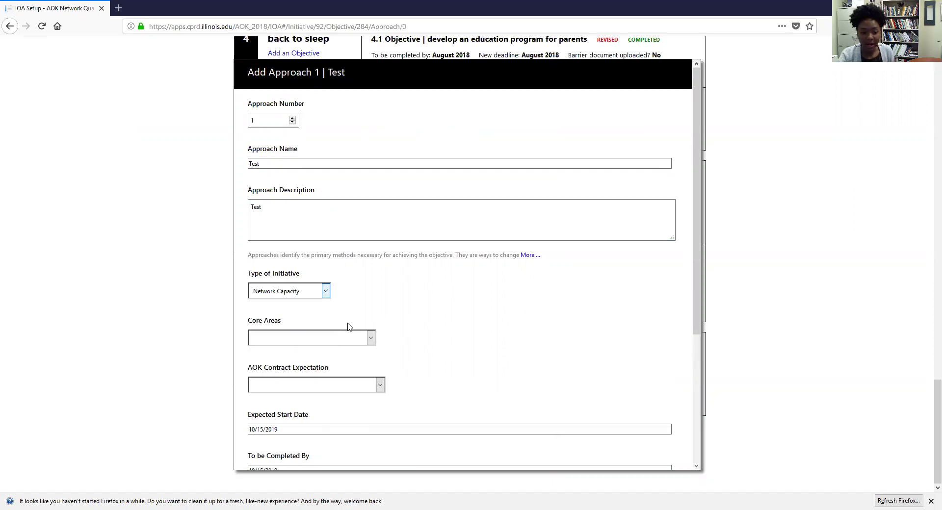
{"action": "left_click", "coordinate": [318, 294]}
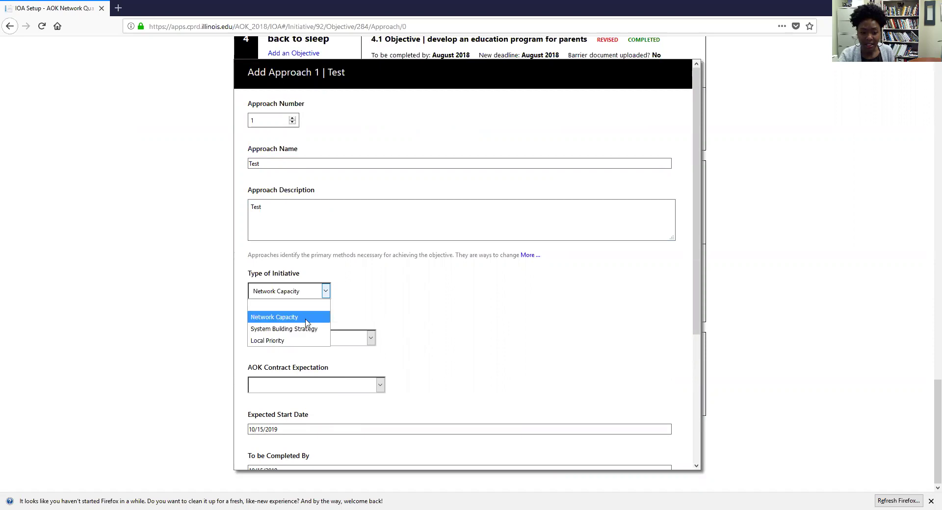
{"action": "left_click", "coordinate": [305, 328]}
{"action": "left_click", "coordinate": [314, 293]}
{"action": "left_click", "coordinate": [304, 340]}
{"action": "left_click", "coordinate": [309, 291]}
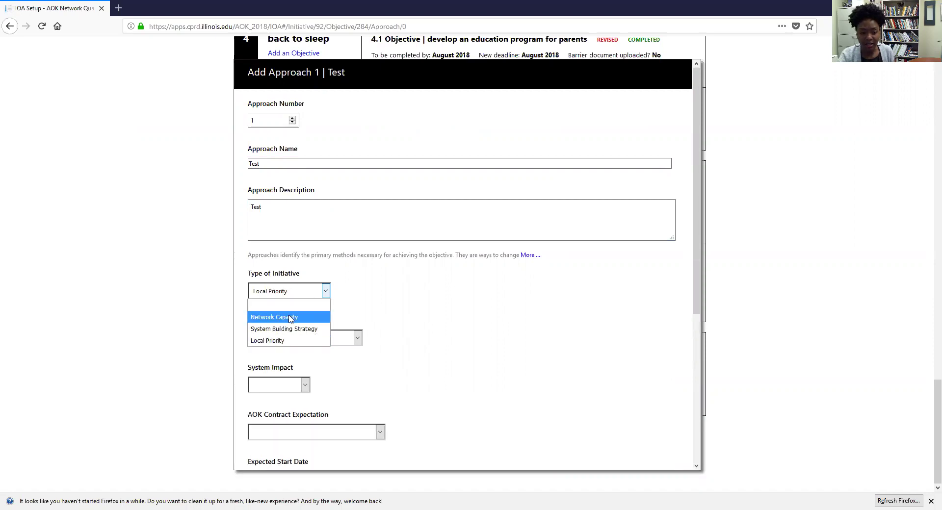
{"action": "left_click", "coordinate": [290, 318]}
Step: Set Core Areas to Shared Agenda, keeping Network Capacity as the initiative type
{"action": "scroll", "coordinate": [308, 336], "scroll_direction": "down", "scroll_amount": 2}
{"action": "left_click", "coordinate": [310, 284]}
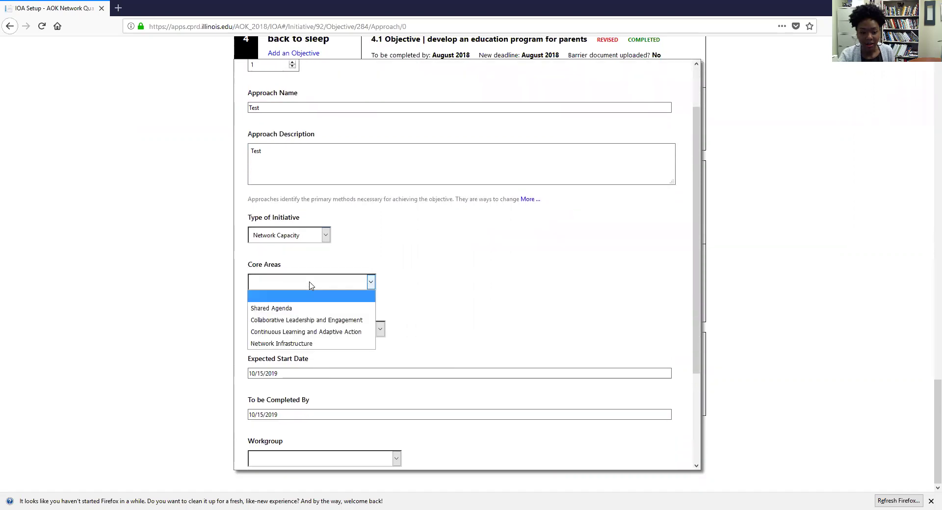
{"action": "left_click", "coordinate": [301, 238]}
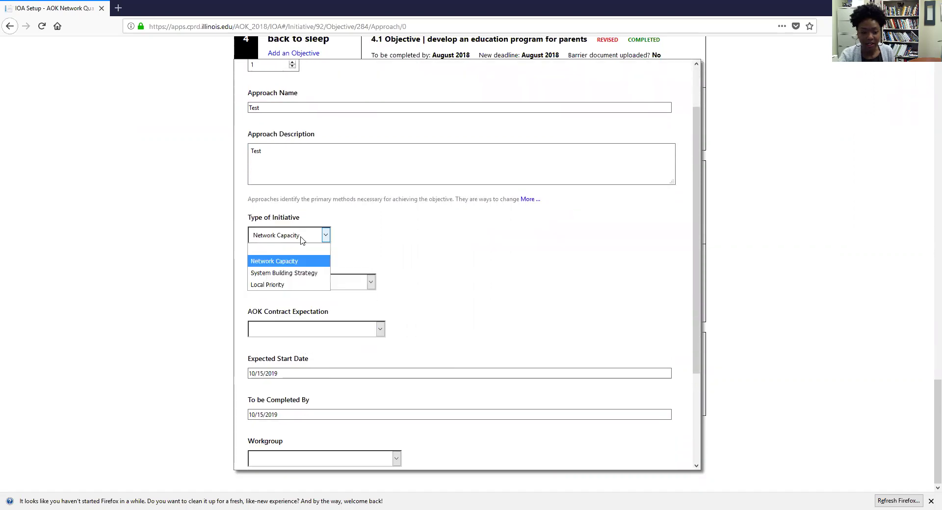
{"action": "left_click", "coordinate": [289, 274]}
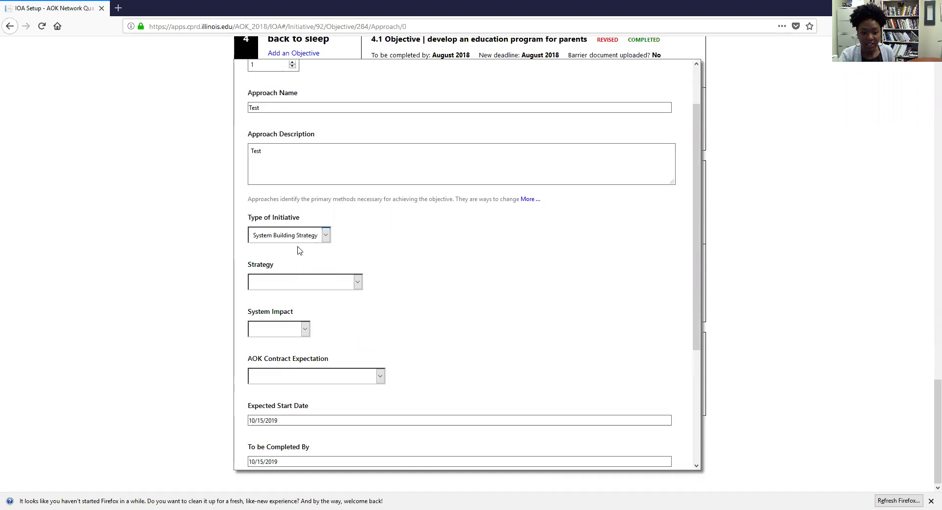
{"action": "left_click", "coordinate": [295, 284]}
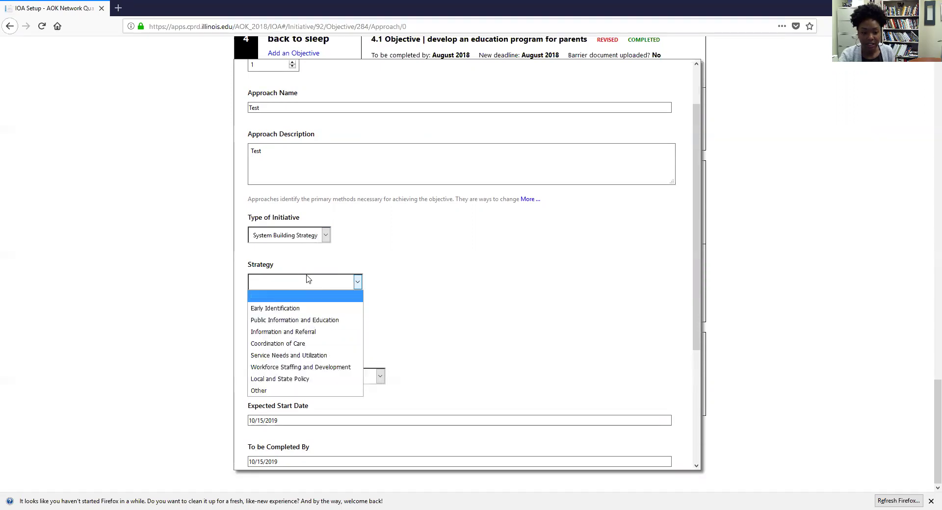
{"action": "left_click", "coordinate": [325, 236]}
{"action": "left_click", "coordinate": [296, 262]}
{"action": "left_click", "coordinate": [299, 284]}
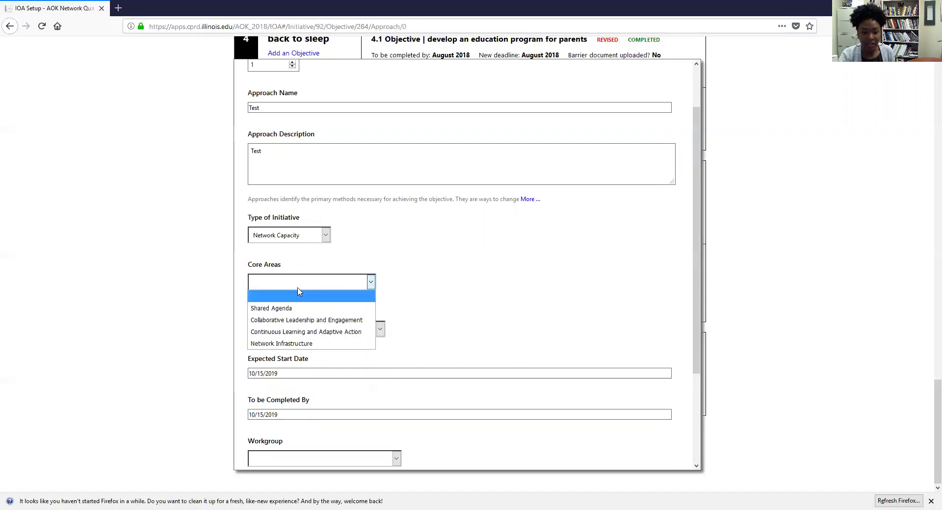
{"action": "left_click", "coordinate": [303, 310]}
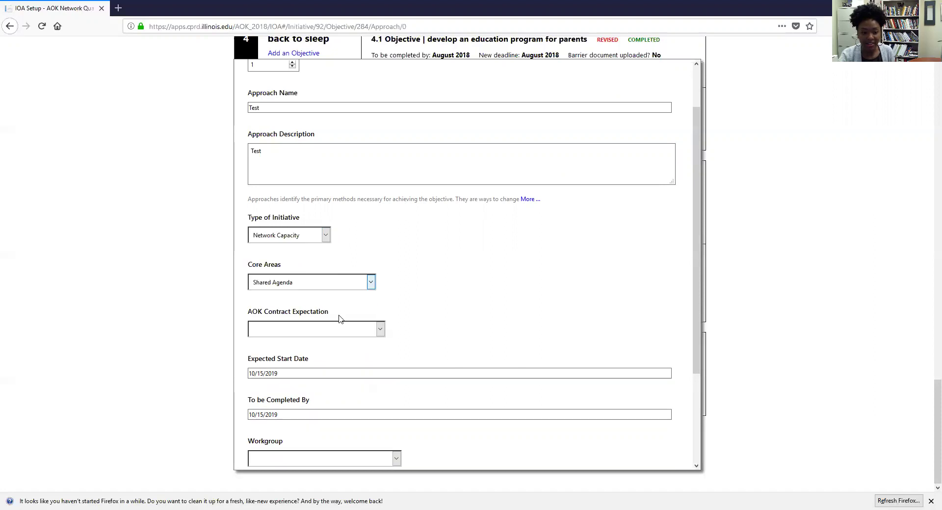
Step: Set AOK Contract Expectation to Public Education Outreach and the completion deadline to 10/29/2019
{"action": "scroll", "coordinate": [341, 315], "scroll_direction": "down", "scroll_amount": 2}
{"action": "left_click", "coordinate": [322, 273]}
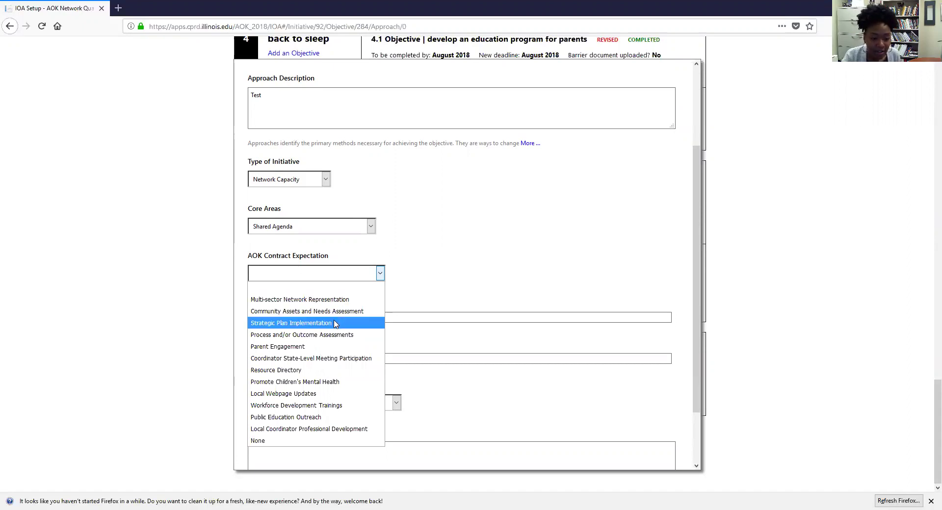
{"action": "left_click", "coordinate": [323, 417]}
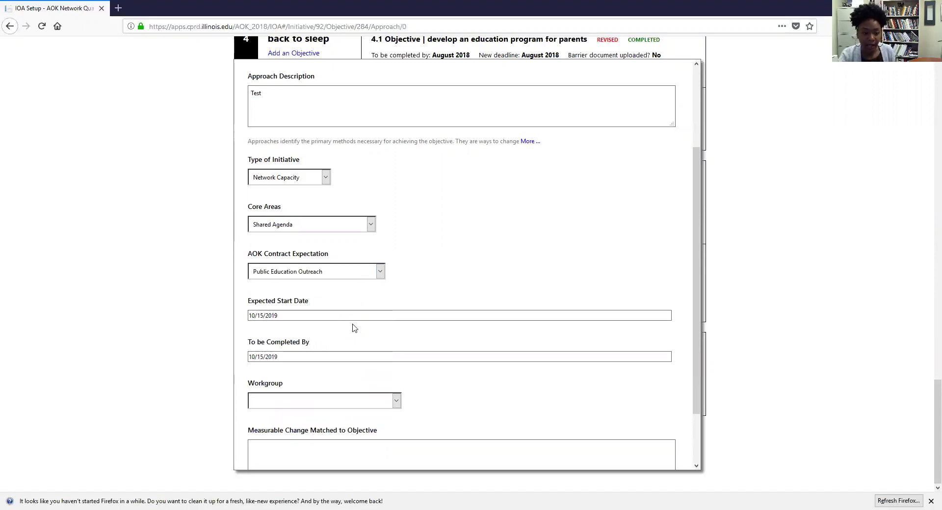
{"action": "scroll", "coordinate": [351, 325], "scroll_direction": "down", "scroll_amount": 2}
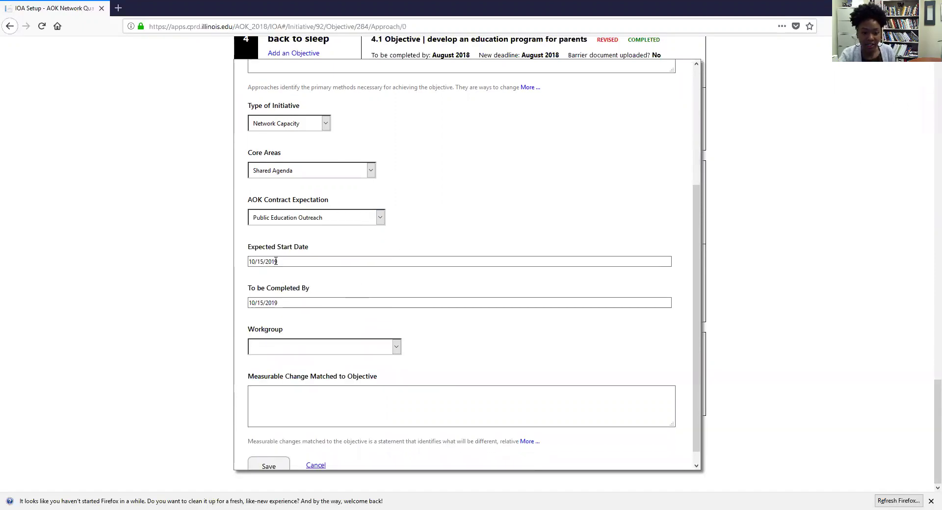
{"action": "left_click", "coordinate": [278, 302]}
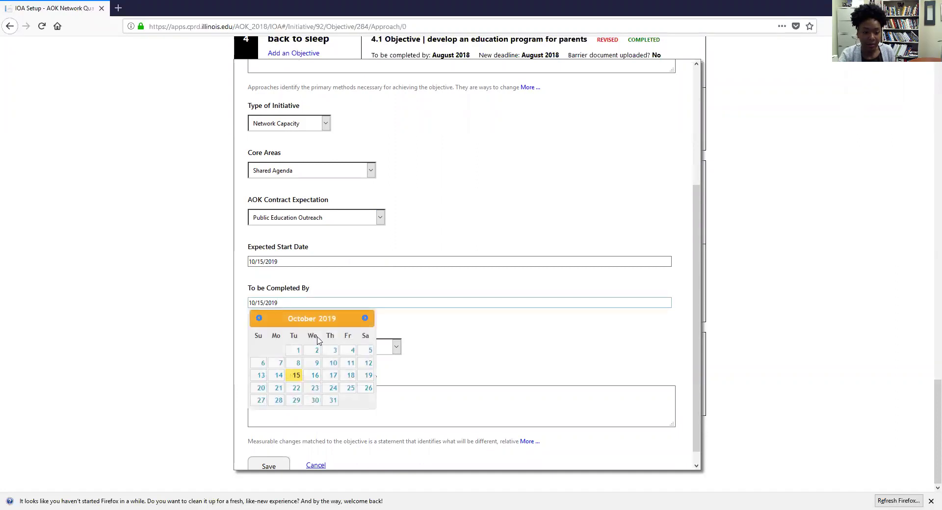
{"action": "left_click", "coordinate": [295, 401]}
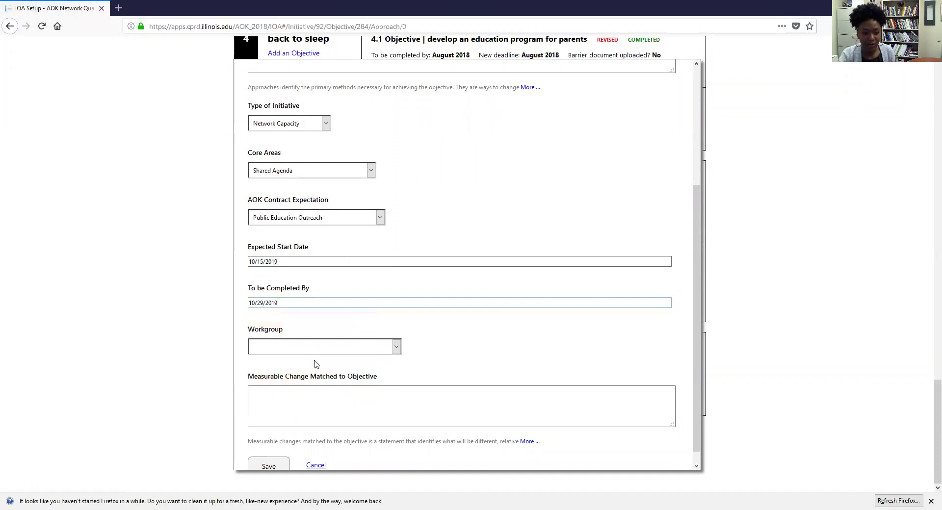
Step: Assign the Test Workgroup and save the new approach 6.1.1
{"action": "scroll", "coordinate": [329, 318], "scroll_direction": "down", "scroll_amount": 1}
{"action": "left_click", "coordinate": [324, 332]}
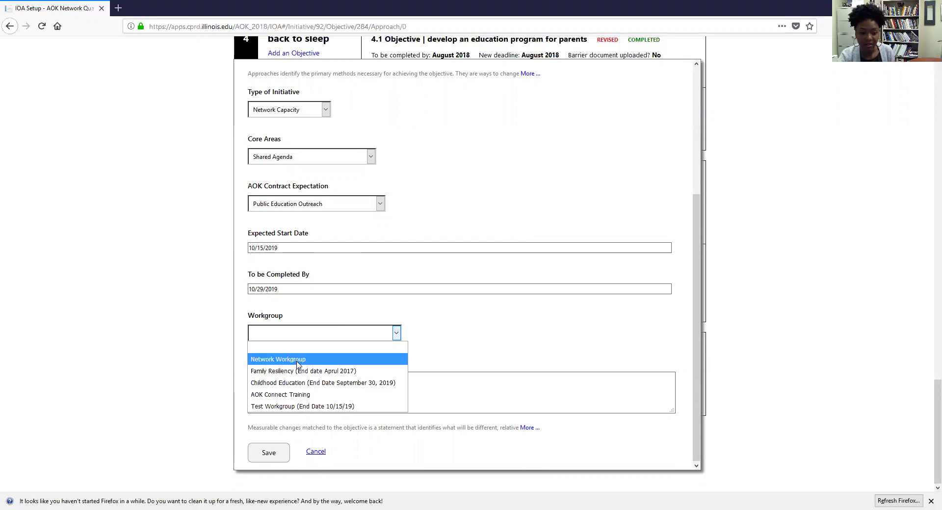
{"action": "left_click", "coordinate": [298, 406]}
{"action": "left_click", "coordinate": [317, 382]}
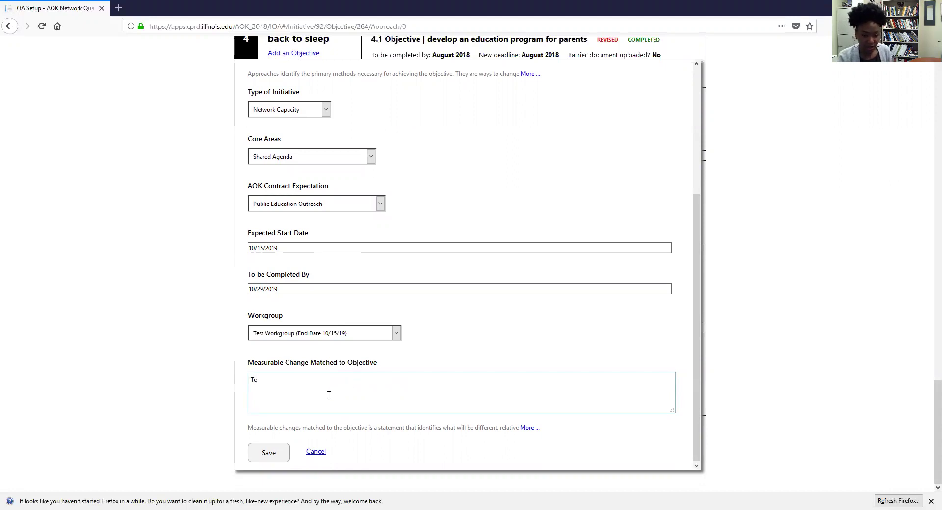
{"action": "left_click", "coordinate": [263, 461]}
{"action": "scroll", "coordinate": [301, 449], "scroll_direction": "down", "scroll_amount": 3}
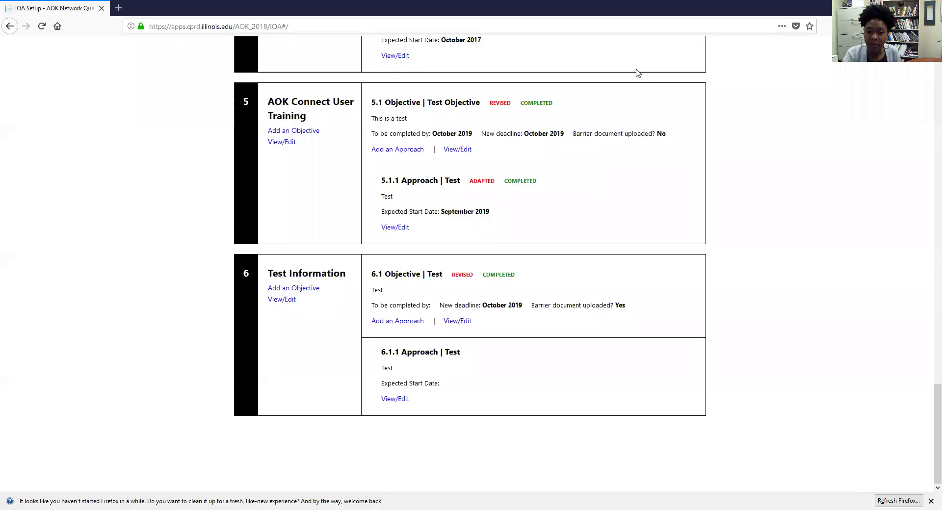
Step: Open approach 6.1.1 for editing and answer Yes to having adapted or discontinued it
{"action": "left_click", "coordinate": [399, 404]}
{"action": "scroll", "coordinate": [415, 322], "scroll_direction": "down", "scroll_amount": 5}
{"action": "scroll", "coordinate": [415, 322], "scroll_direction": "down", "scroll_amount": 1}
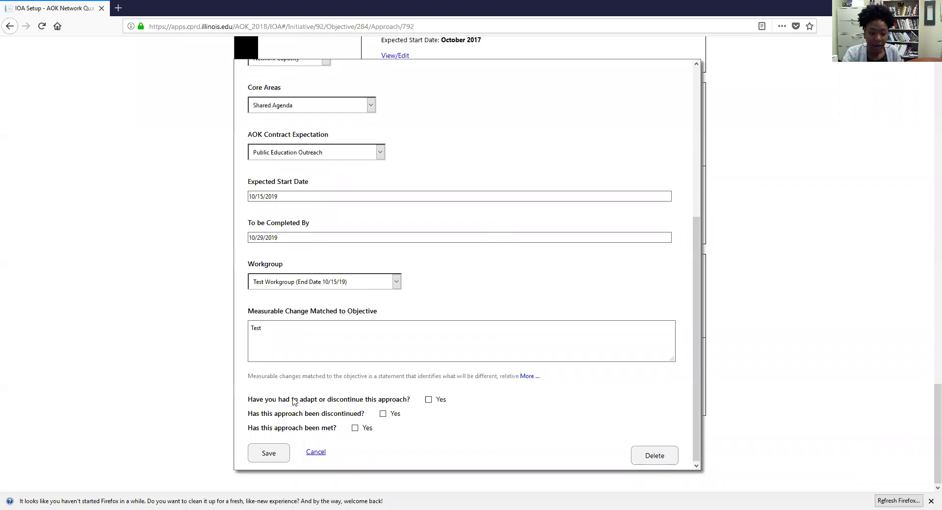
{"action": "left_click", "coordinate": [427, 400]}
{"action": "scroll", "coordinate": [426, 400], "scroll_direction": "down", "scroll_amount": 2}
{"action": "scroll", "coordinate": [444, 365], "scroll_direction": "down", "scroll_amount": 4}
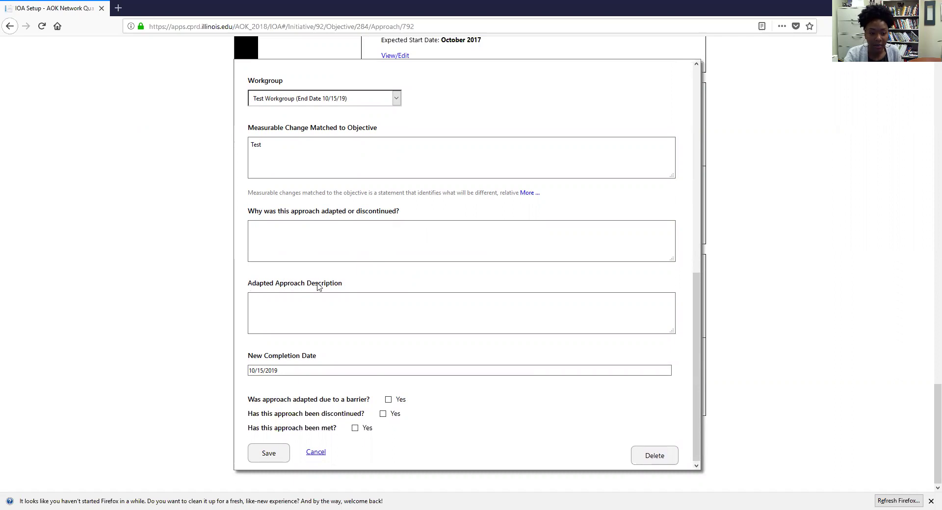
Step: Set approach 6.1.1's new completion date to 11/05/2019, flag it as adapted due to a barrier, and save
{"action": "left_click", "coordinate": [284, 371]}
{"action": "left_click", "coordinate": [365, 386]}
{"action": "left_click", "coordinate": [297, 430]}
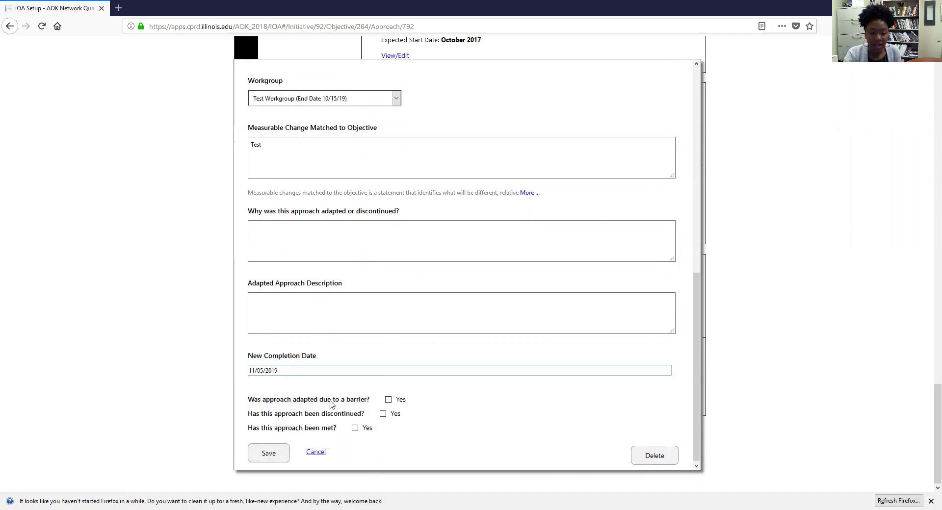
{"action": "left_click", "coordinate": [387, 399]}
{"action": "scroll", "coordinate": [383, 421], "scroll_direction": "down", "scroll_amount": 2}
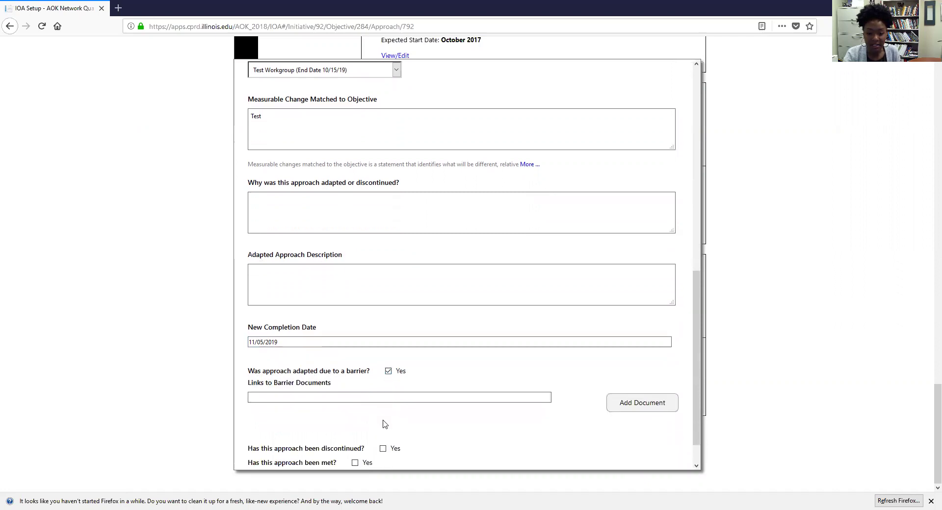
{"action": "left_click", "coordinate": [379, 367]}
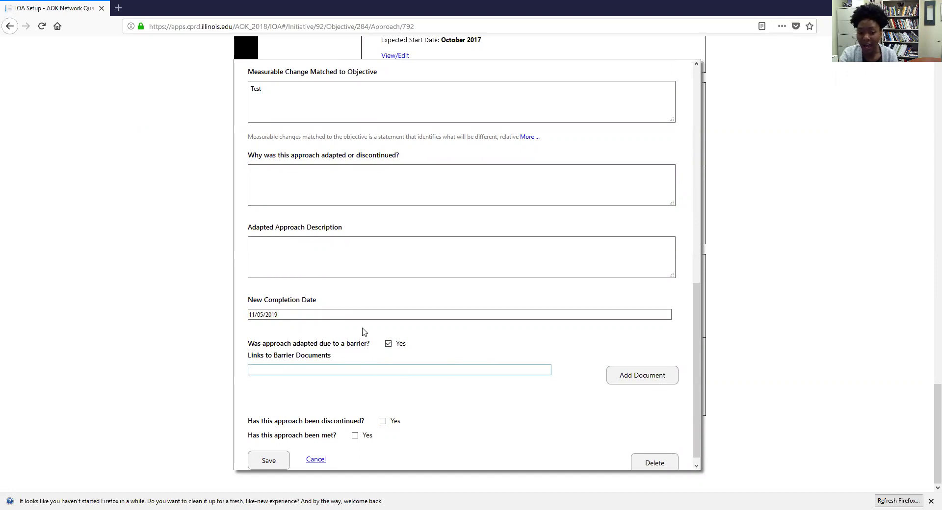
{"action": "scroll", "coordinate": [441, 269], "scroll_direction": "up", "scroll_amount": 5}
{"action": "scroll", "coordinate": [441, 275], "scroll_direction": "down", "scroll_amount": 5}
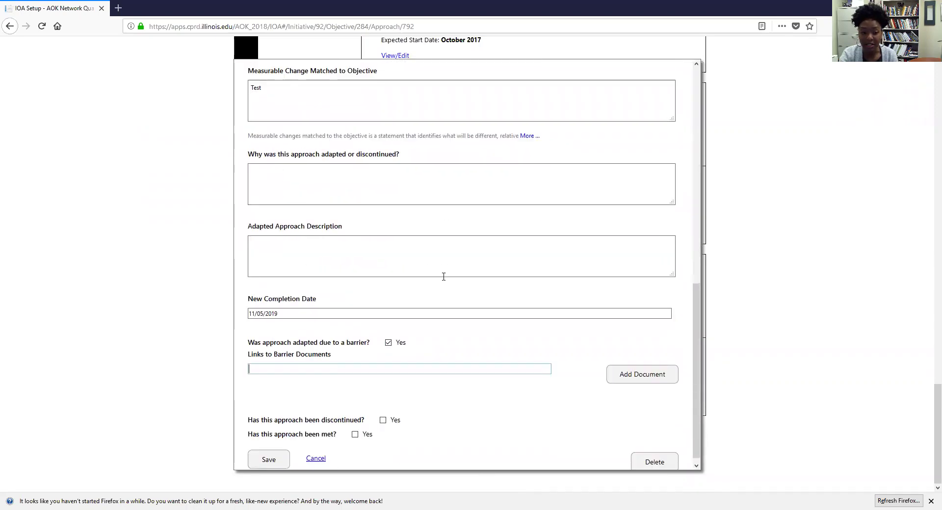
{"action": "left_click", "coordinate": [268, 454]}
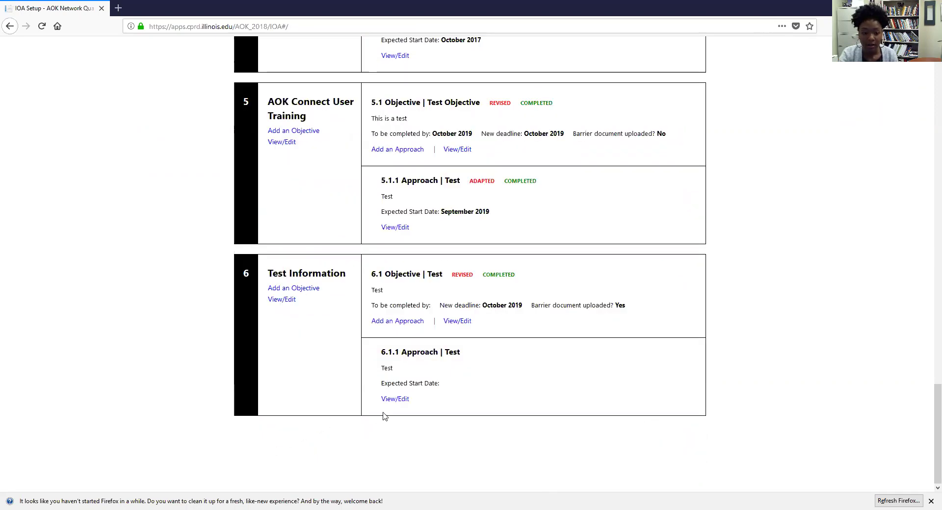
Step: Reopen approach 6.1.1, mark it adapted with reason 'Test', flag a barrier, and save
{"action": "left_click", "coordinate": [407, 401]}
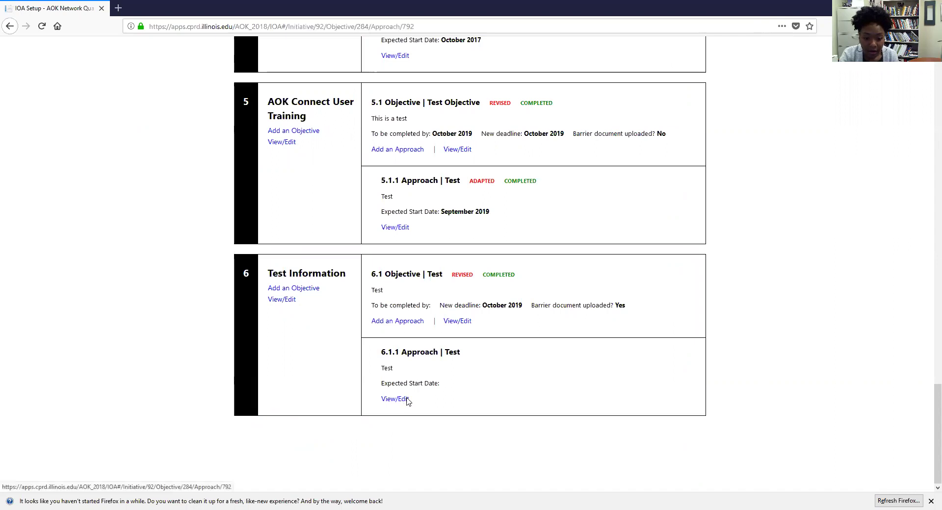
{"action": "scroll", "coordinate": [405, 400], "scroll_direction": "down", "scroll_amount": 5}
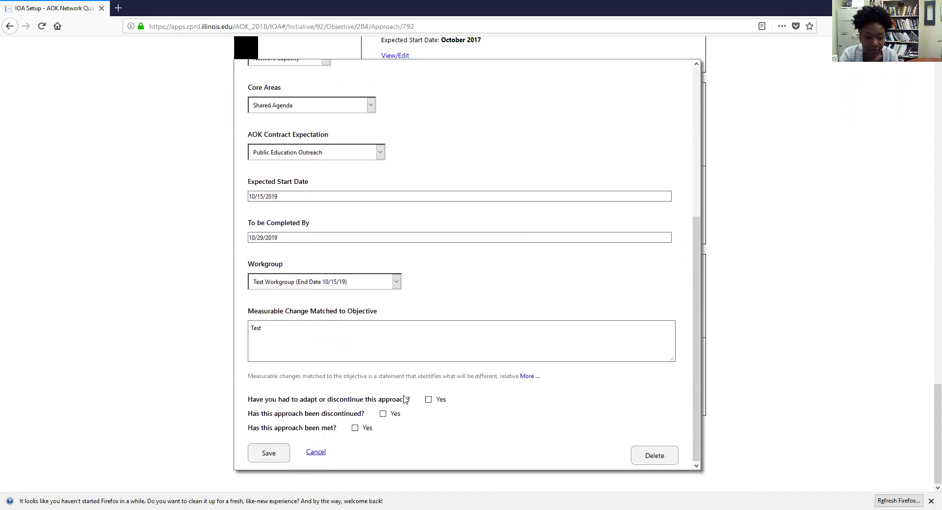
{"action": "left_click", "coordinate": [428, 400]}
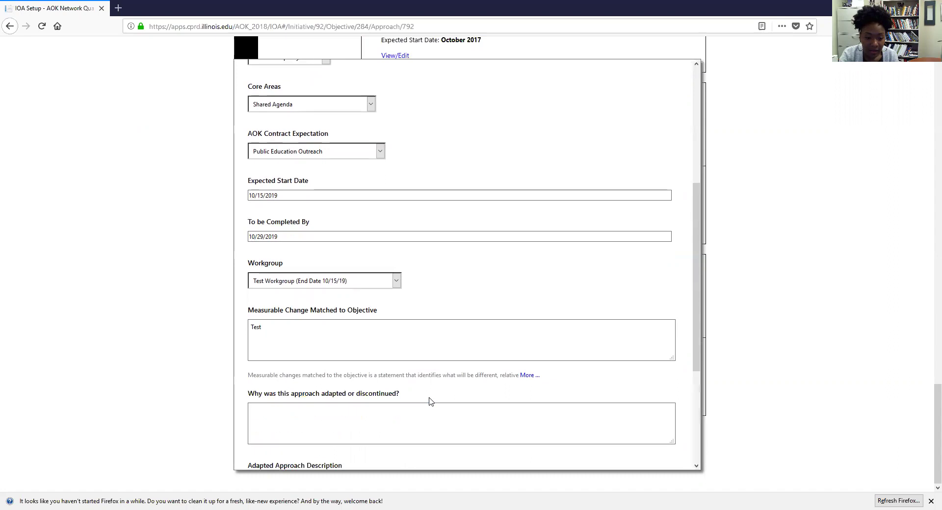
{"action": "scroll", "coordinate": [431, 401], "scroll_direction": "down", "scroll_amount": 4}
{"action": "left_click", "coordinate": [380, 239]}
{"action": "type", "text": "Test"}
{"action": "left_click", "coordinate": [354, 319]}
{"action": "type", "text": "Test"}
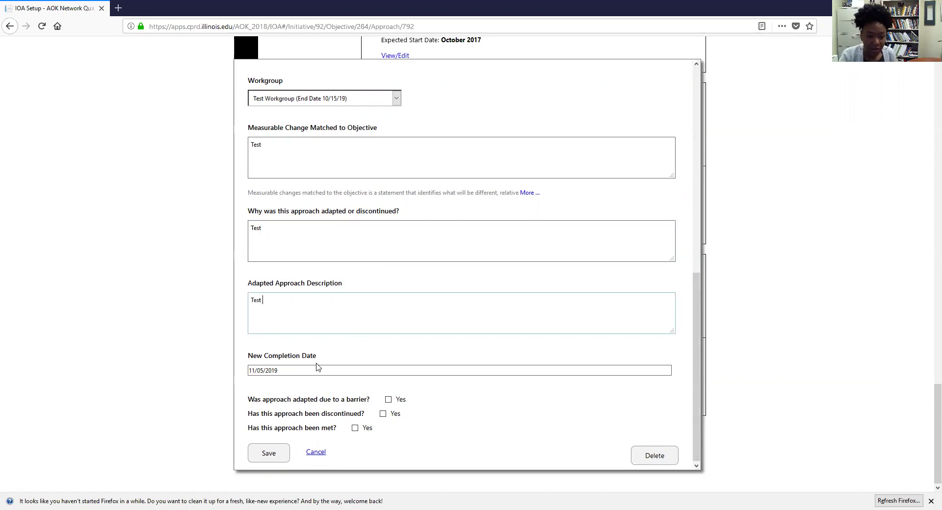
{"action": "left_click", "coordinate": [389, 400]}
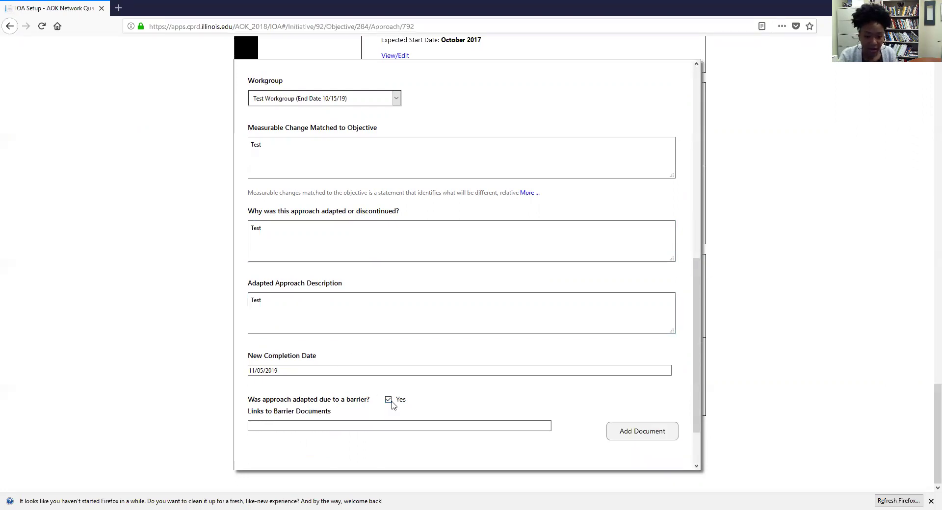
{"action": "scroll", "coordinate": [407, 403], "scroll_direction": "down", "scroll_amount": 3}
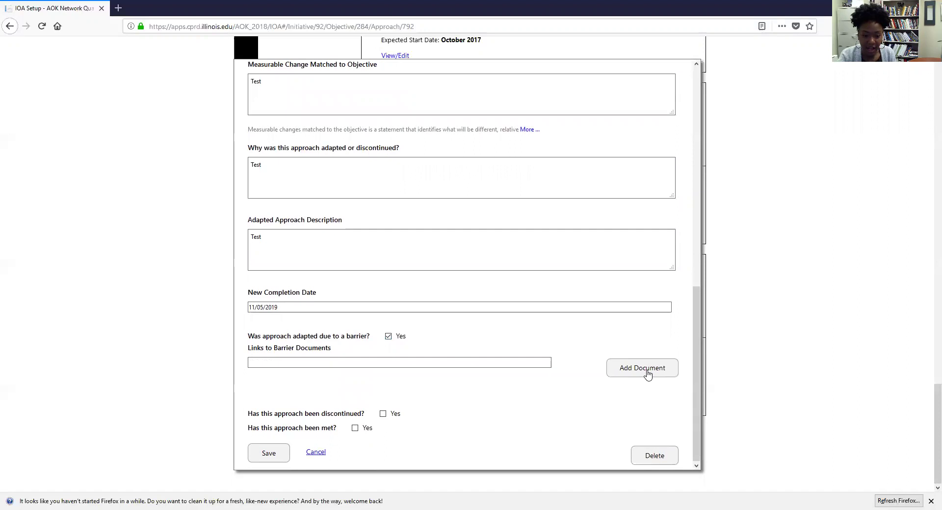
{"action": "left_click", "coordinate": [268, 453]}
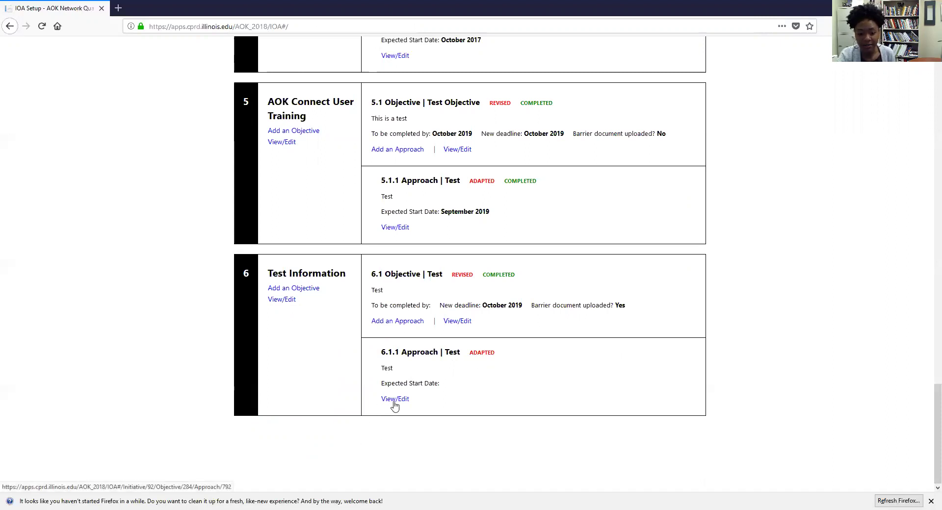
Step: Reopen approach 6.1.1, set 'Has this approach been discontinued?' to Yes, and save
{"action": "left_click", "coordinate": [395, 403]}
{"action": "scroll", "coordinate": [405, 388], "scroll_direction": "down", "scroll_amount": 5}
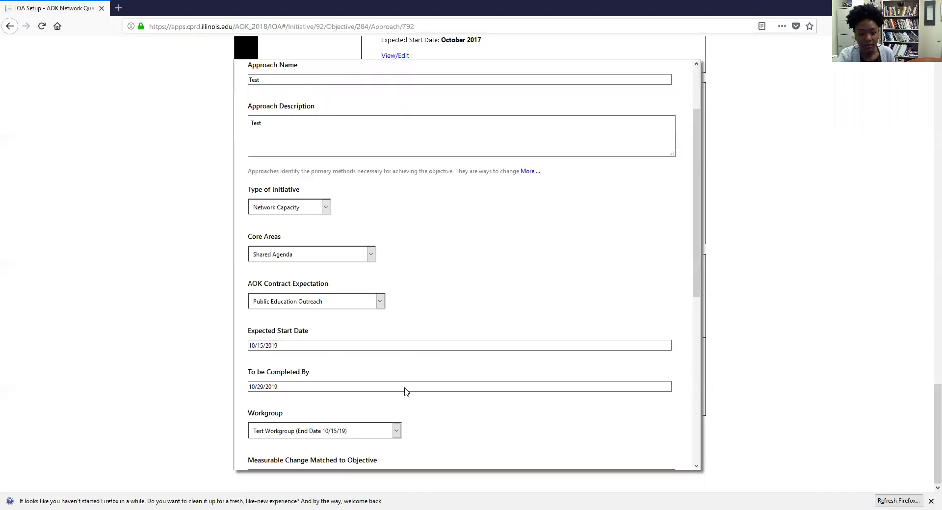
{"action": "scroll", "coordinate": [405, 388], "scroll_direction": "down", "scroll_amount": 3}
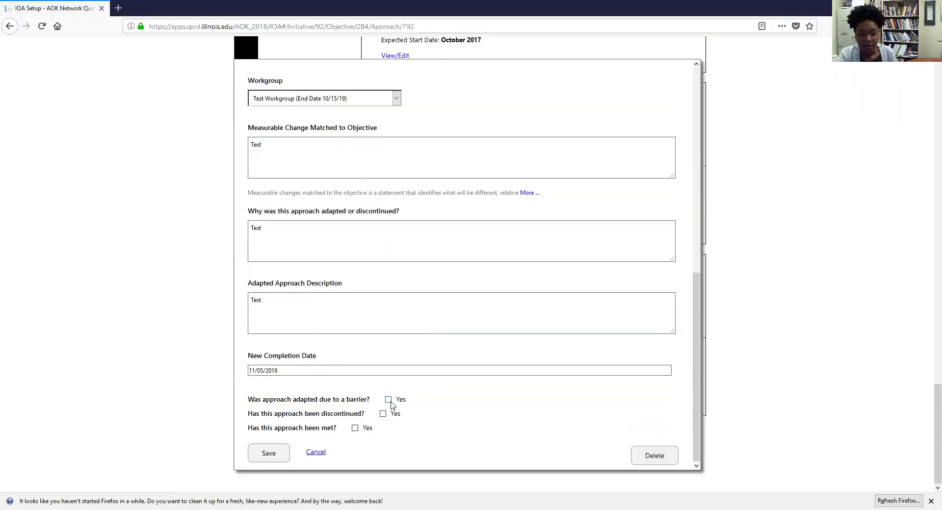
{"action": "scroll", "coordinate": [384, 361], "scroll_direction": "up", "scroll_amount": 1}
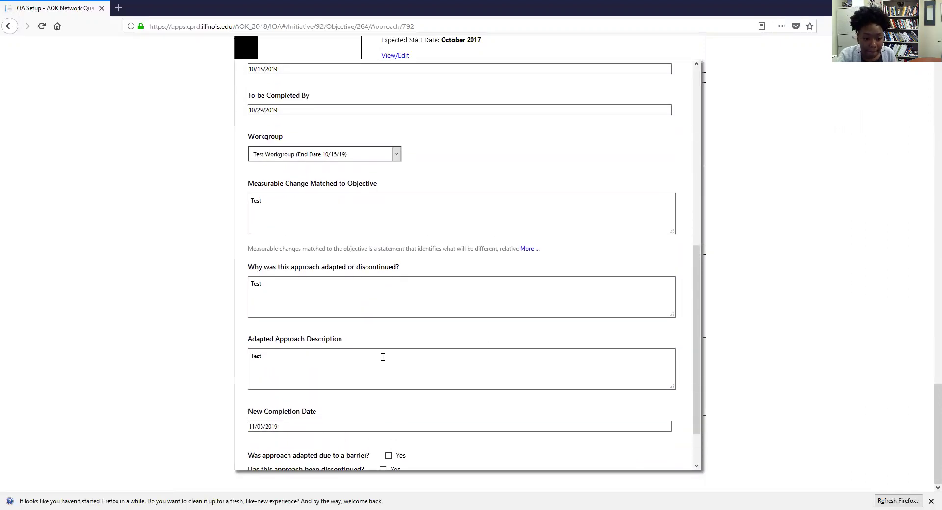
{"action": "scroll", "coordinate": [383, 356], "scroll_direction": "down", "scroll_amount": 1}
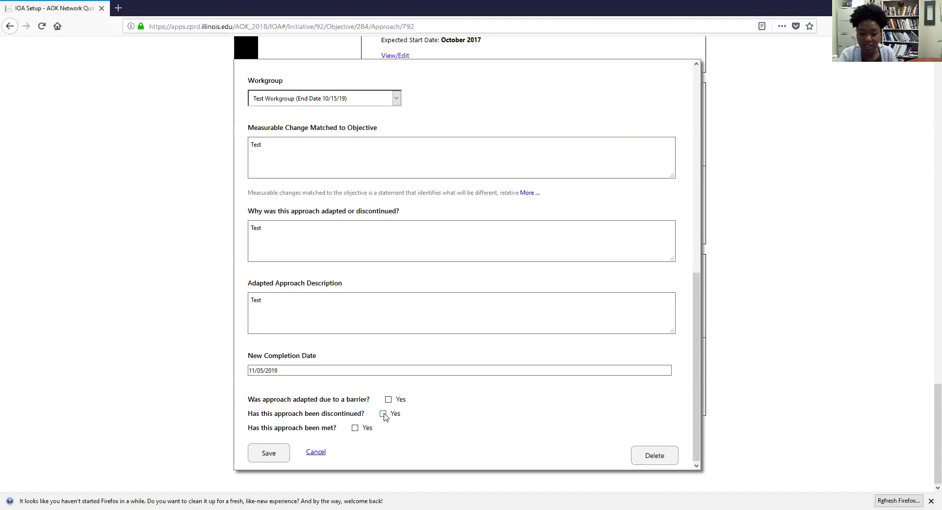
{"action": "left_click", "coordinate": [383, 414]}
{"action": "scroll", "coordinate": [383, 427], "scroll_direction": "up", "scroll_amount": 2}
{"action": "scroll", "coordinate": [383, 432], "scroll_direction": "down", "scroll_amount": 1}
{"action": "left_click", "coordinate": [268, 454]}
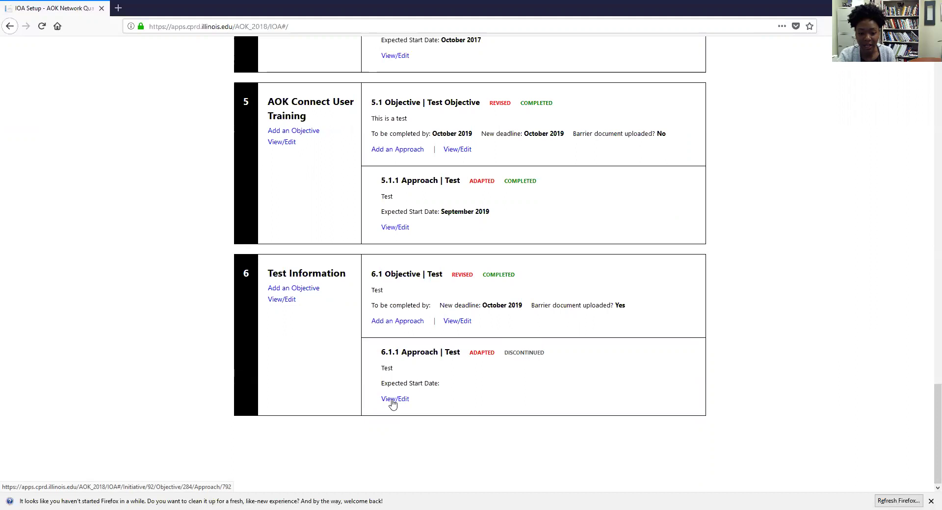
Step: Reopen approach 6.1.1, untick Discontinued, mark the approach as met, and save
{"action": "left_click", "coordinate": [392, 400]}
{"action": "scroll", "coordinate": [383, 393], "scroll_direction": "down", "scroll_amount": 8}
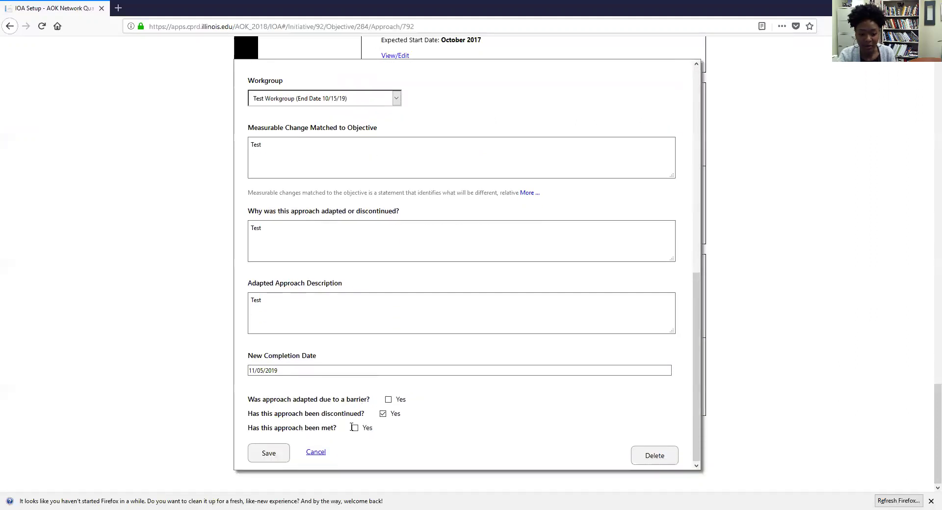
{"action": "left_click", "coordinate": [383, 414]}
{"action": "left_click", "coordinate": [355, 428]}
{"action": "left_click", "coordinate": [270, 453]}
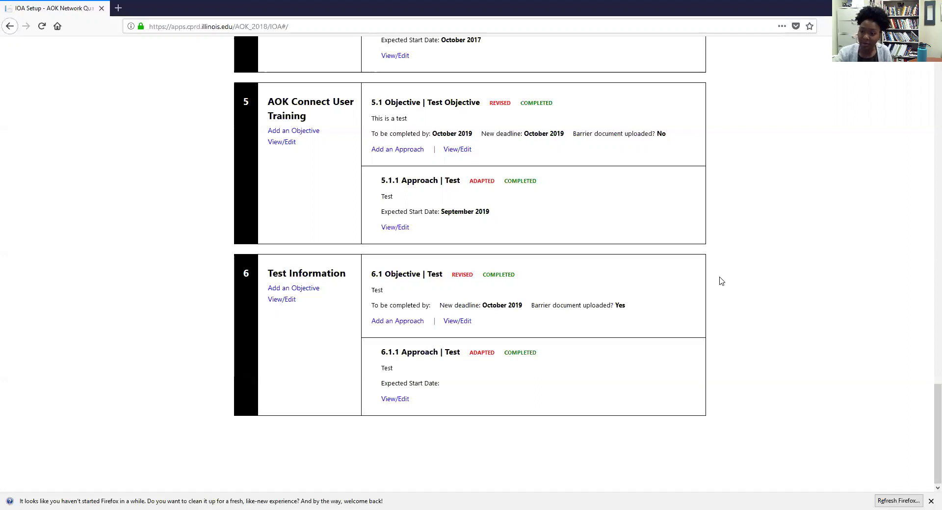
Step: Review the IOA list, then return home via the AOK Network Quarterly Reports header title
{"action": "scroll", "coordinate": [491, 444], "scroll_direction": "up", "scroll_amount": 5}
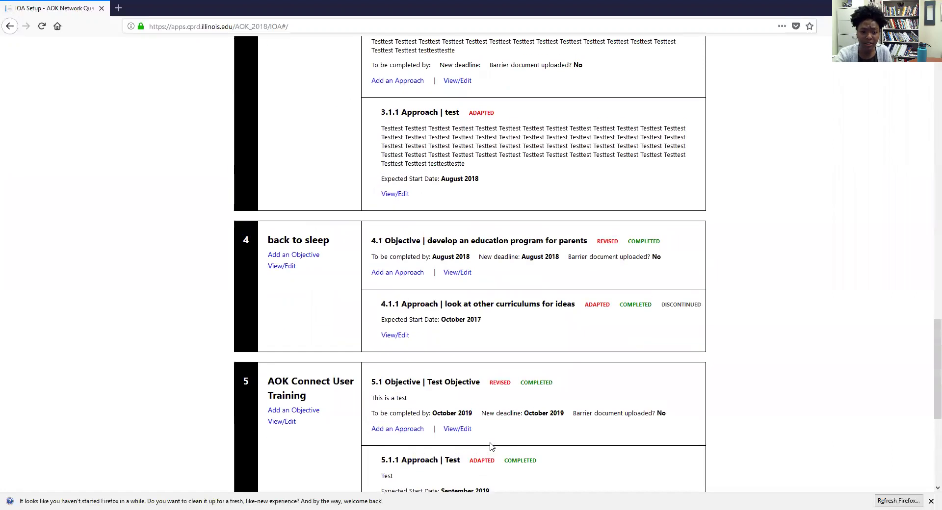
{"action": "scroll", "coordinate": [492, 444], "scroll_direction": "up", "scroll_amount": 20}
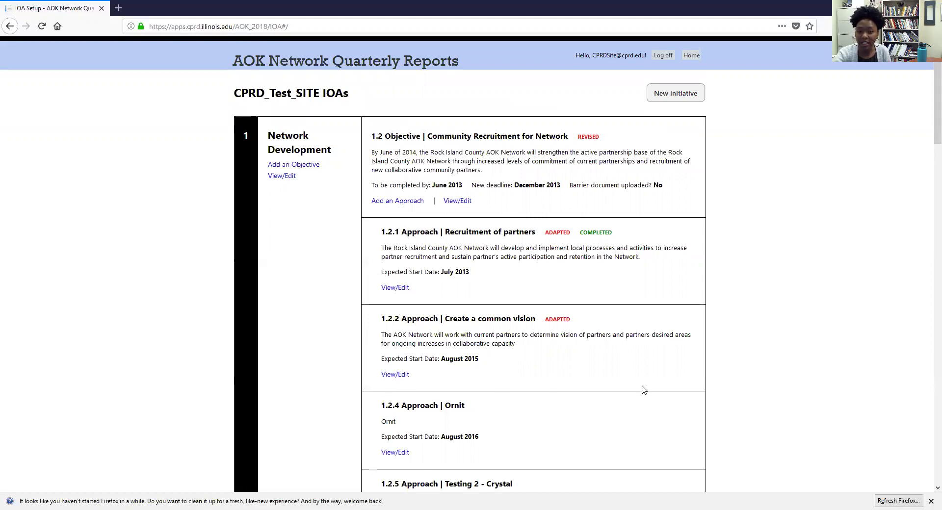
{"action": "scroll", "coordinate": [407, 390], "scroll_direction": "down", "scroll_amount": 2}
{"action": "scroll", "coordinate": [406, 389], "scroll_direction": "down", "scroll_amount": 10}
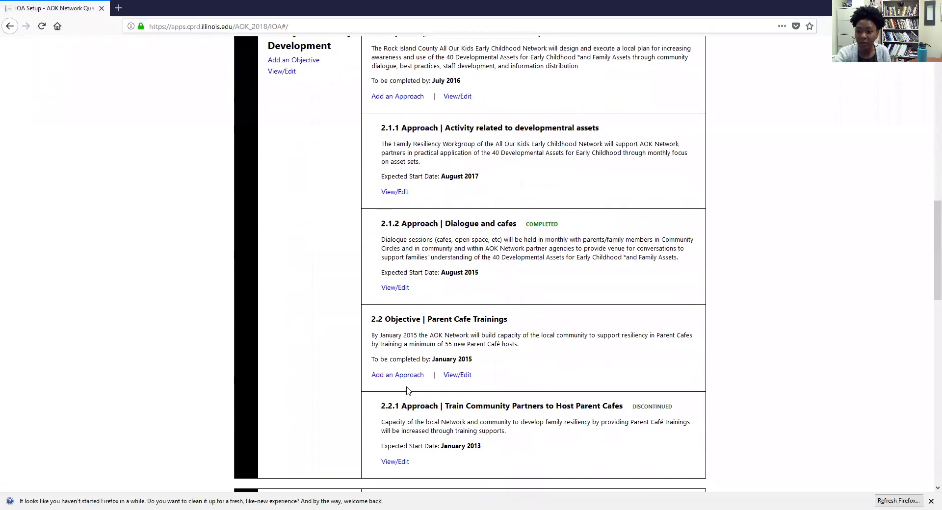
{"action": "scroll", "coordinate": [431, 383], "scroll_direction": "down", "scroll_amount": 15}
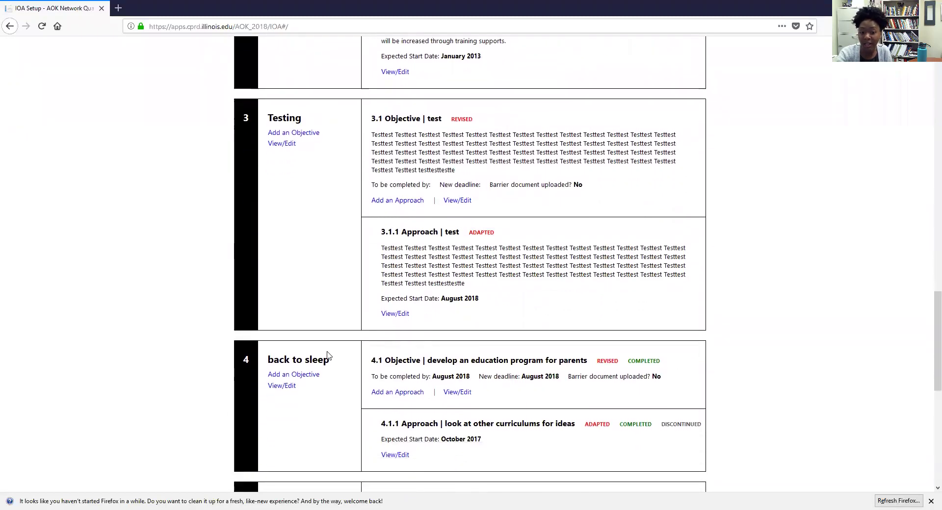
{"action": "scroll", "coordinate": [637, 432], "scroll_direction": "up", "scroll_amount": 20}
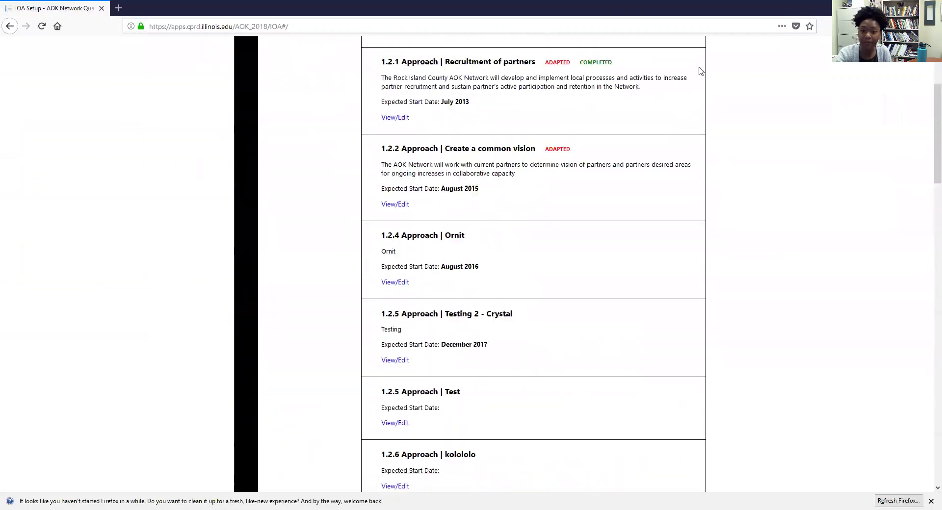
{"action": "scroll", "coordinate": [700, 71], "scroll_direction": "up", "scroll_amount": 5}
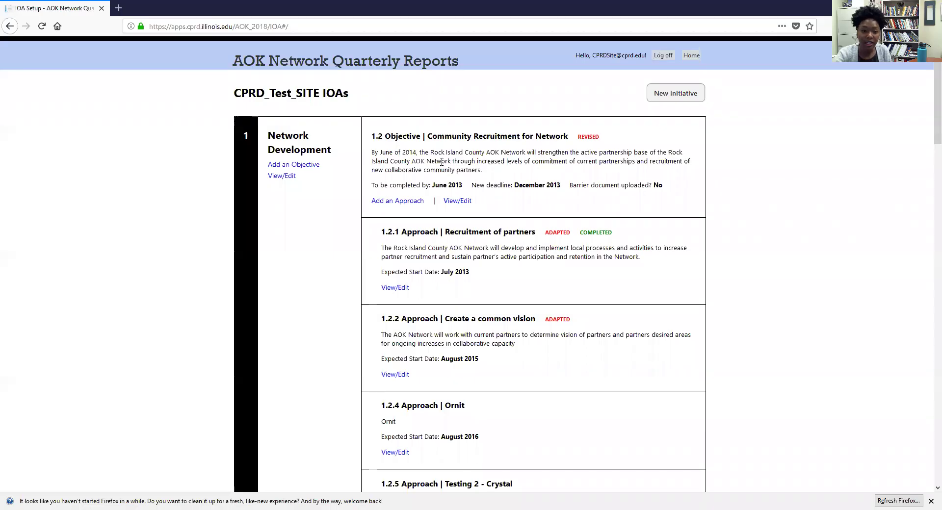
{"action": "left_click", "coordinate": [439, 64]}
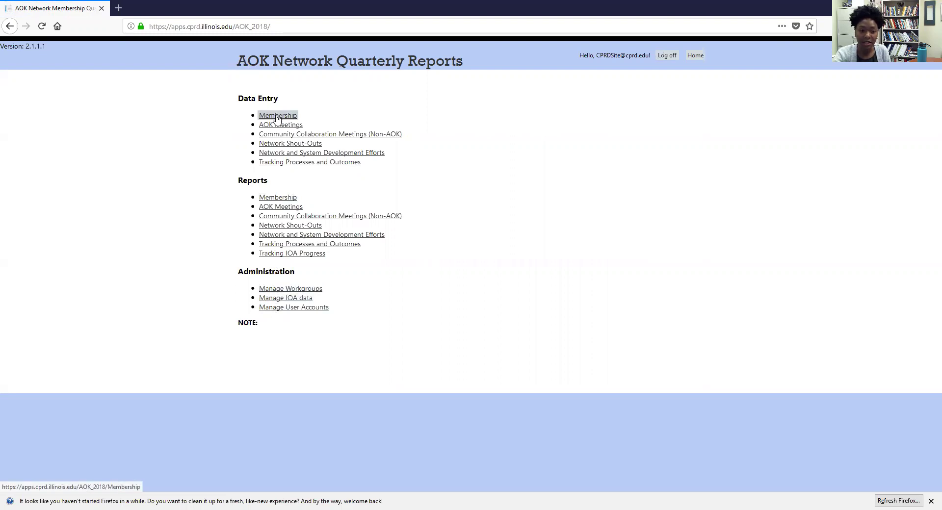
Step: Open the Membership data entry page under Data Entry
{"action": "left_click", "coordinate": [277, 118]}
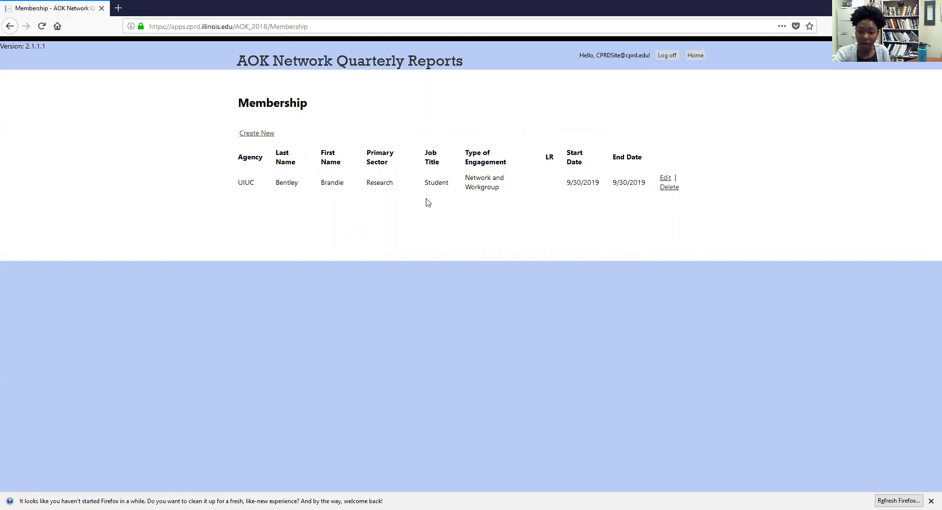
Step: Start a new membership record and scroll through the blank Create Membership Record form
{"action": "left_click", "coordinate": [259, 138]}
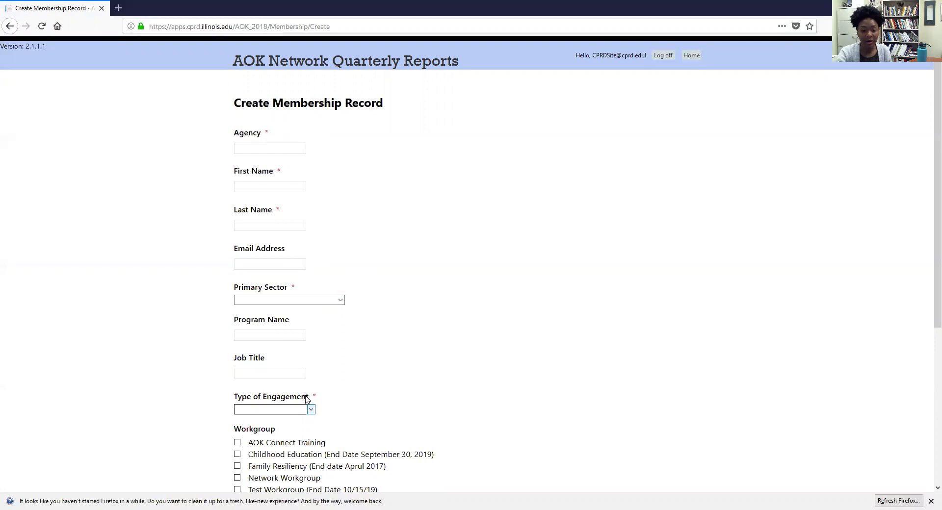
{"action": "scroll", "coordinate": [307, 397], "scroll_direction": "down", "scroll_amount": 2}
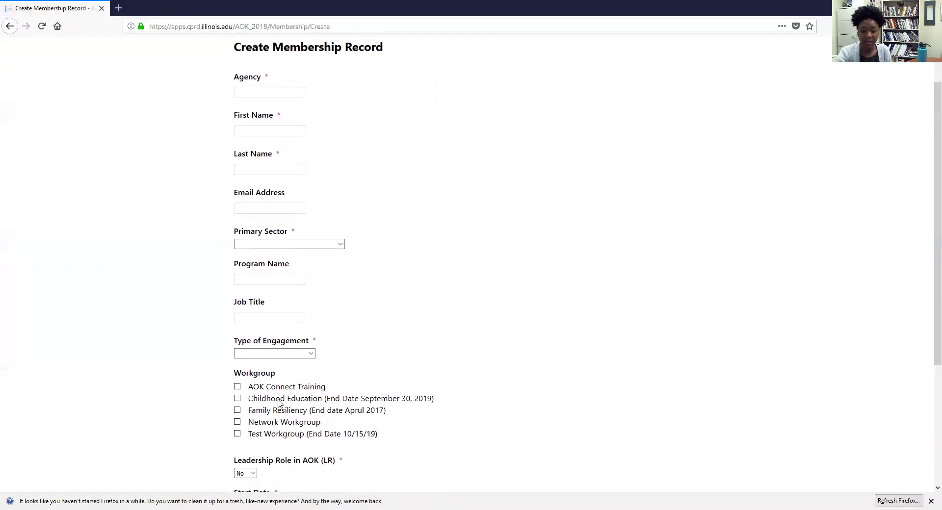
{"action": "scroll", "coordinate": [290, 431], "scroll_direction": "down", "scroll_amount": 3}
{"action": "scroll", "coordinate": [287, 386], "scroll_direction": "up", "scroll_amount": 1}
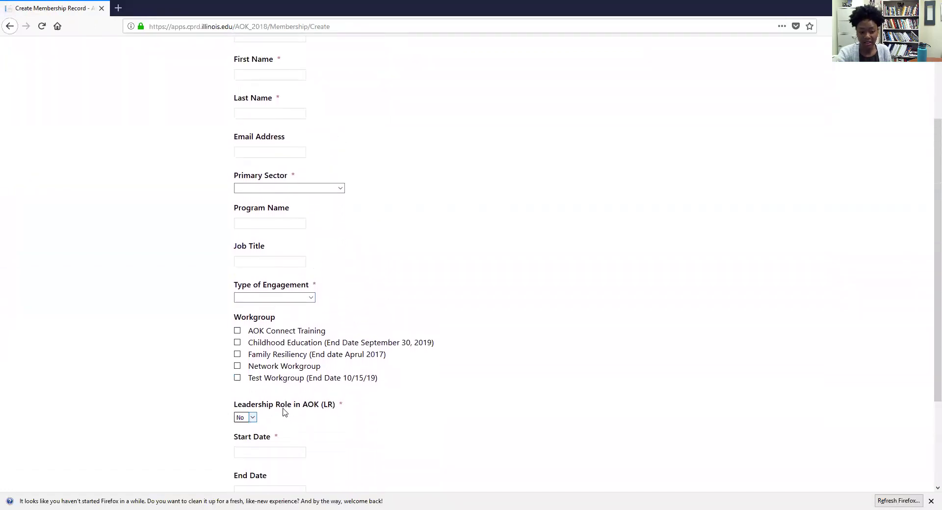
{"action": "scroll", "coordinate": [284, 411], "scroll_direction": "down", "scroll_amount": 2}
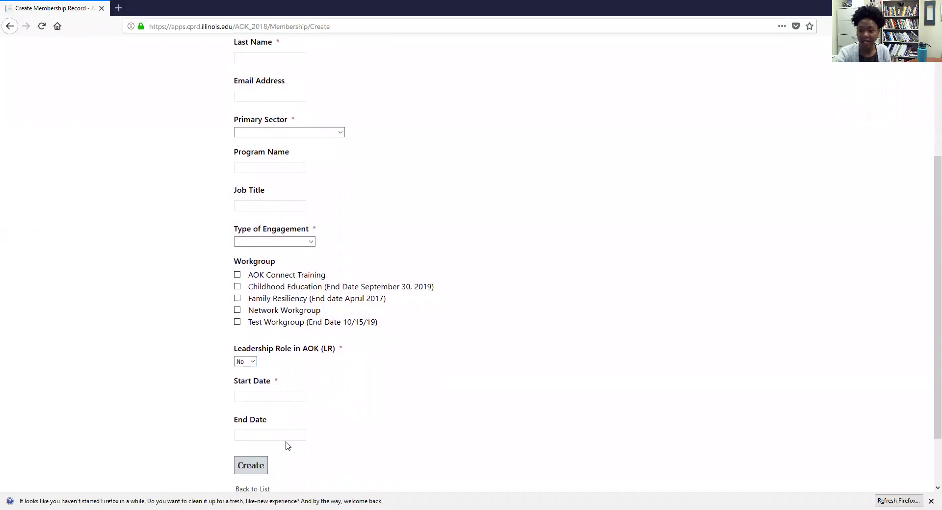
{"action": "scroll", "coordinate": [288, 445], "scroll_direction": "up", "scroll_amount": 6}
Step: Enter Agency UIUC, the member's first and last name, and their e-mail address
{"action": "left_click", "coordinate": [256, 150]}
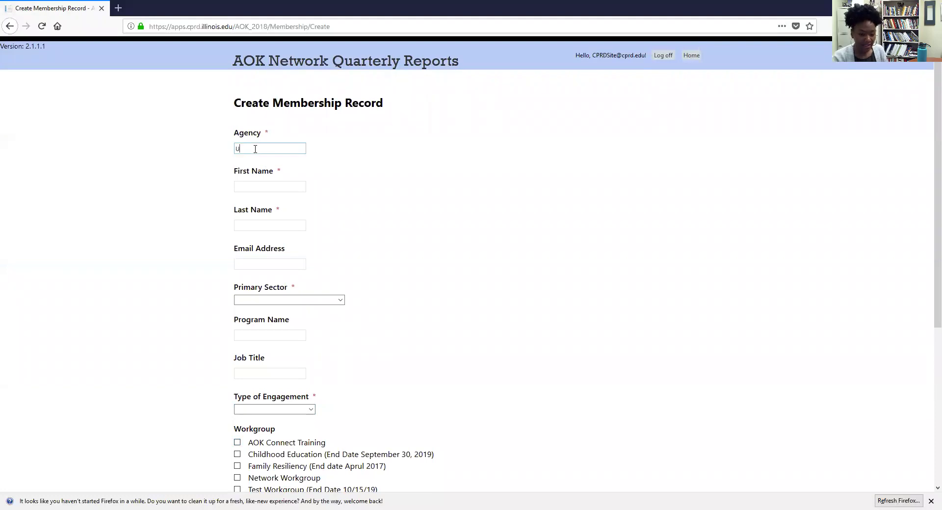
{"action": "left_click", "coordinate": [266, 187]}
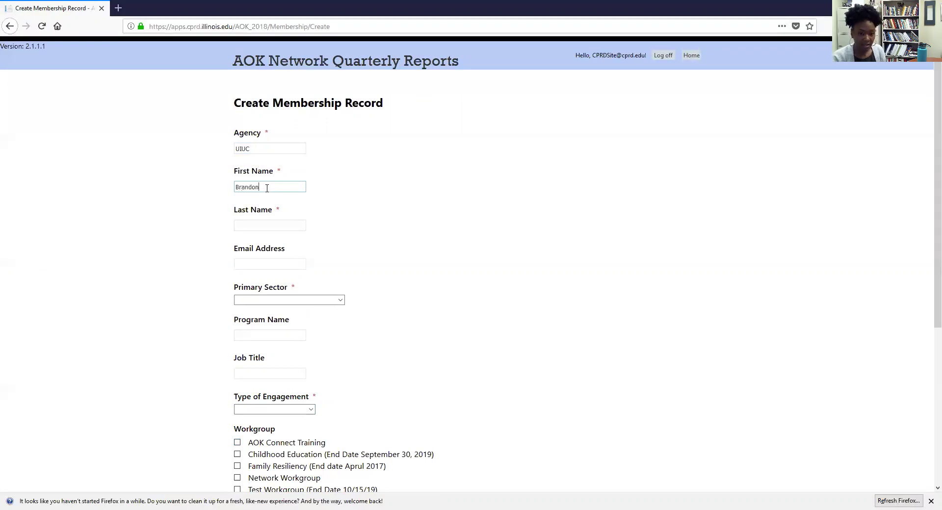
{"action": "left_click", "coordinate": [254, 225]}
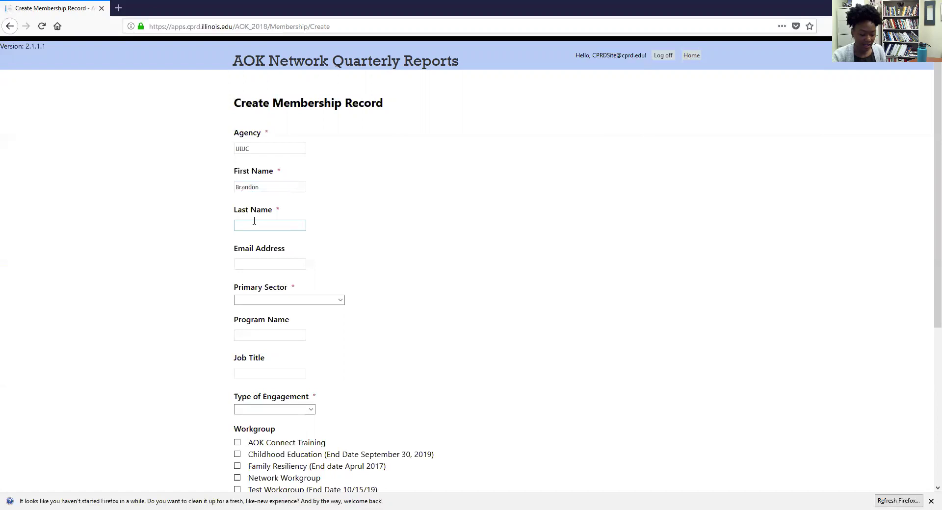
{"action": "type", "text": "Bentley"}
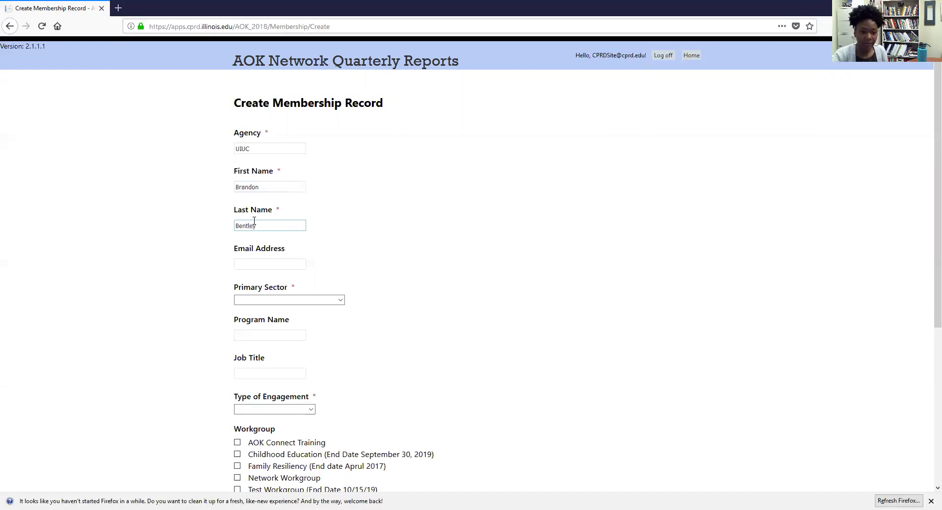
{"action": "left_click", "coordinate": [276, 265]}
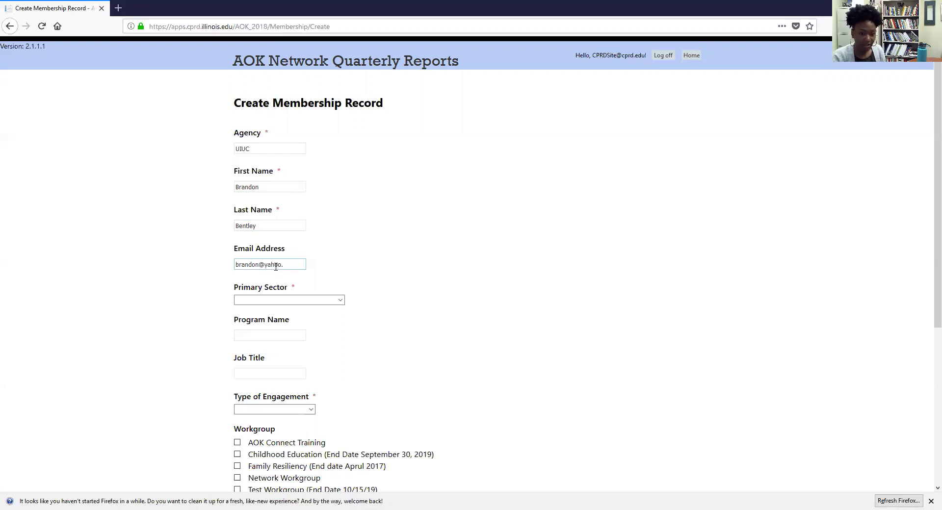
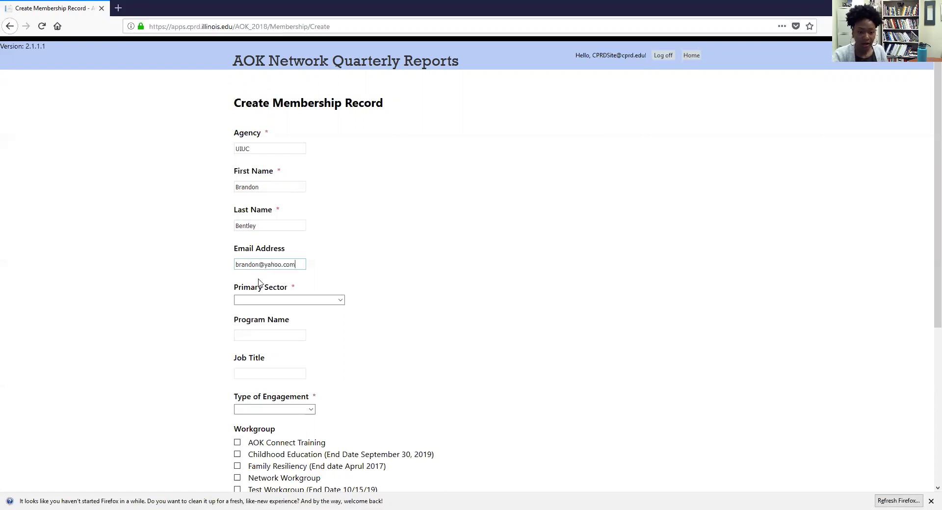
{"action": "scroll", "coordinate": [274, 274], "scroll_direction": "down", "scroll_amount": 2}
Step: Set the membership's primary sector to Faith-Based Community
{"action": "left_click", "coordinate": [276, 245]}
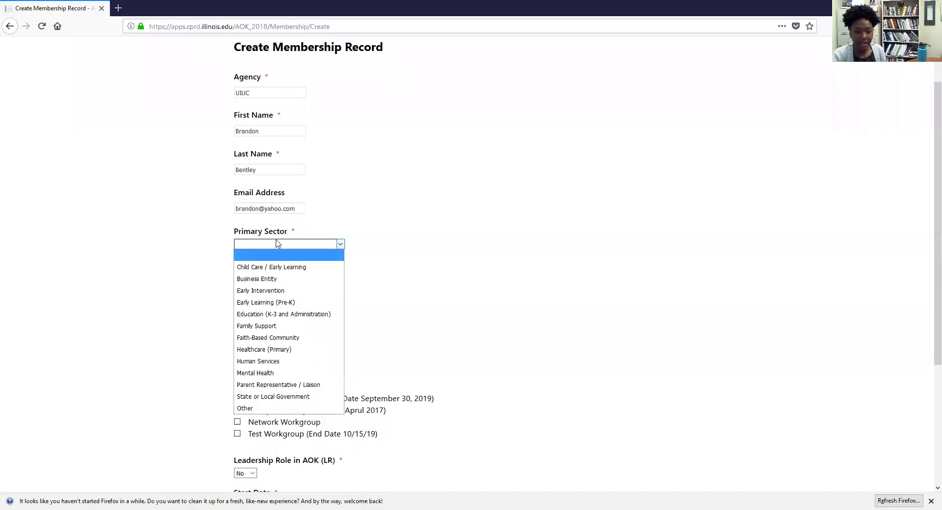
{"action": "left_click", "coordinate": [282, 340]}
{"action": "scroll", "coordinate": [288, 298], "scroll_direction": "down", "scroll_amount": 2}
{"action": "scroll", "coordinate": [281, 243], "scroll_direction": "up", "scroll_amount": 3}
{"action": "scroll", "coordinate": [280, 244], "scroll_direction": "up", "scroll_amount": 1}
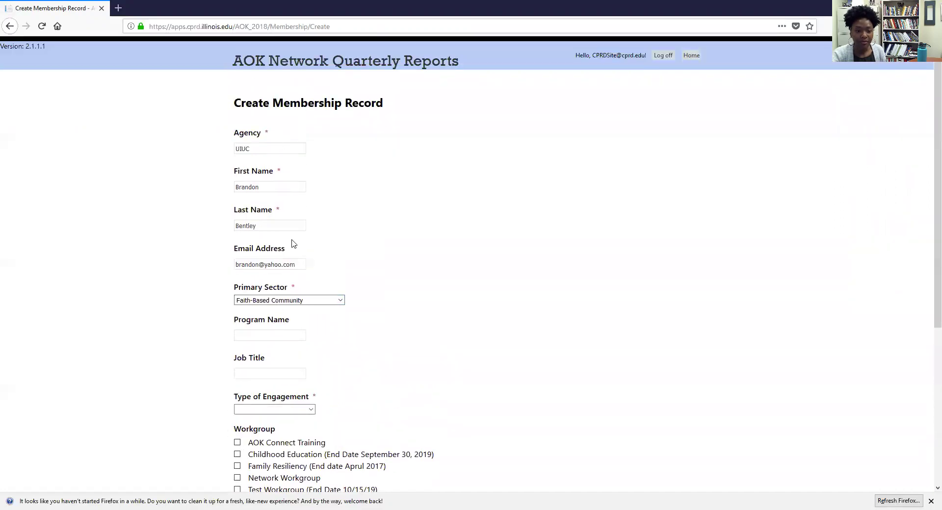
{"action": "scroll", "coordinate": [304, 304], "scroll_direction": "down", "scroll_amount": 2}
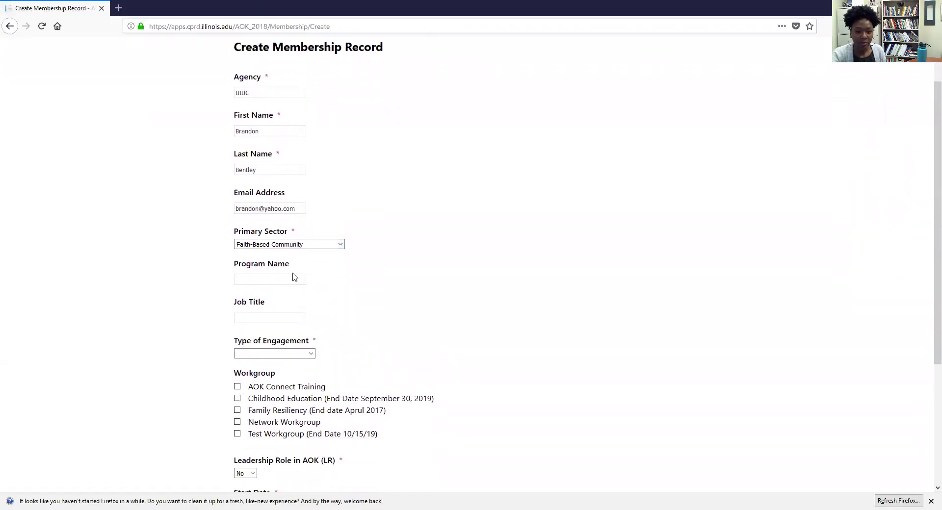
Step: Enter program name 'Research church' and job title Pastor
{"action": "left_click", "coordinate": [294, 278]}
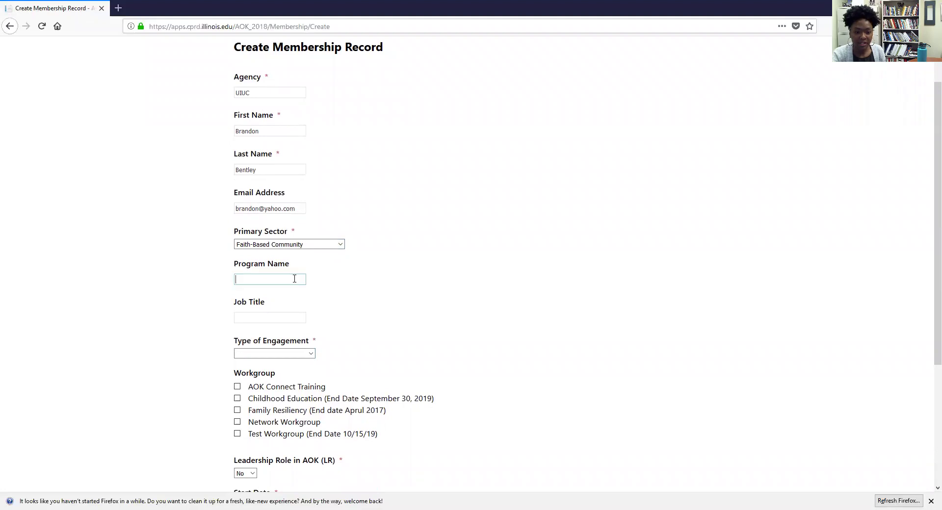
{"action": "key", "text": "Return"}
{"action": "left_click", "coordinate": [299, 344]}
{"action": "type", "text": "Res"}
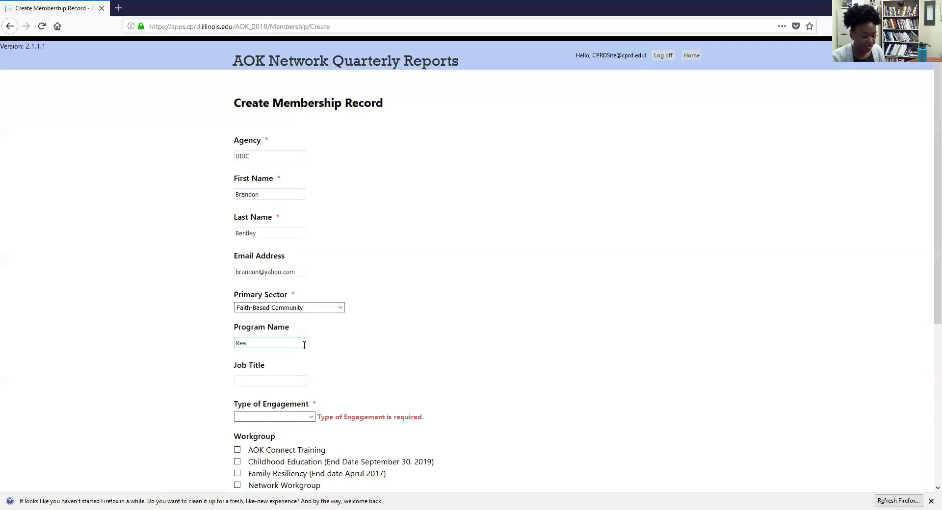
{"action": "type", "text": "earch church"}
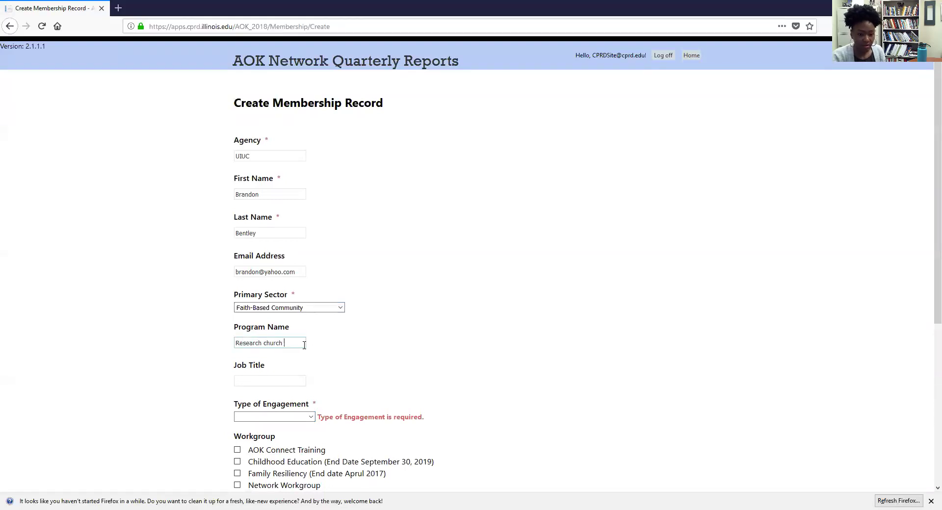
{"action": "scroll", "coordinate": [304, 344], "scroll_direction": "down", "scroll_amount": 3}
{"action": "left_click", "coordinate": [281, 273]}
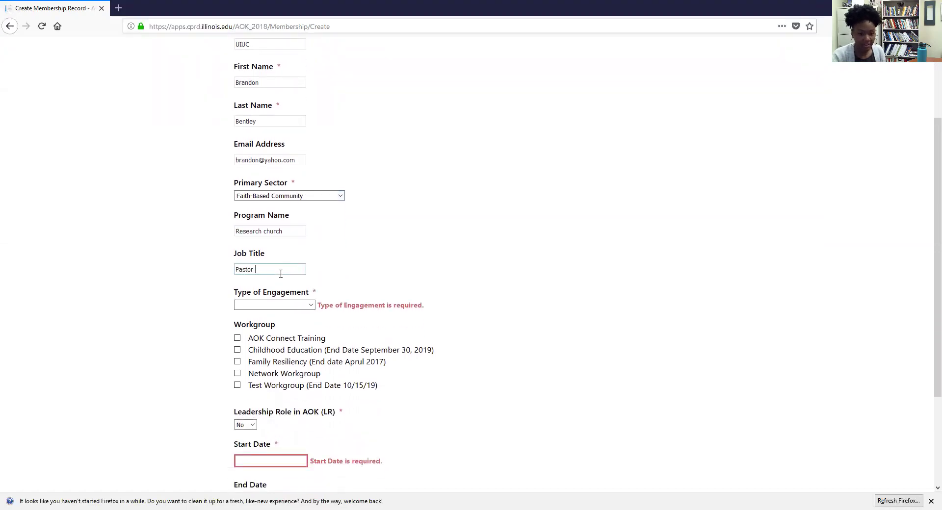
{"action": "scroll", "coordinate": [282, 276], "scroll_direction": "down", "scroll_amount": 3}
Step: Set Type of Engagement to Other and begin describing the other engagement
{"action": "left_click_drag", "start_coordinate": [296, 186], "coordinate": [296, 191]}
{"action": "left_click", "coordinate": [295, 193]}
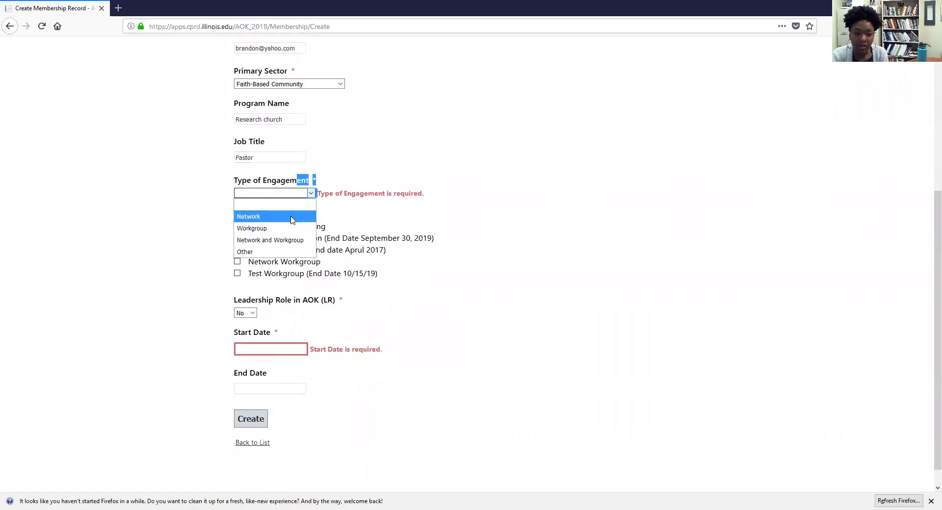
{"action": "left_click", "coordinate": [361, 212]}
{"action": "left_click", "coordinate": [311, 194]}
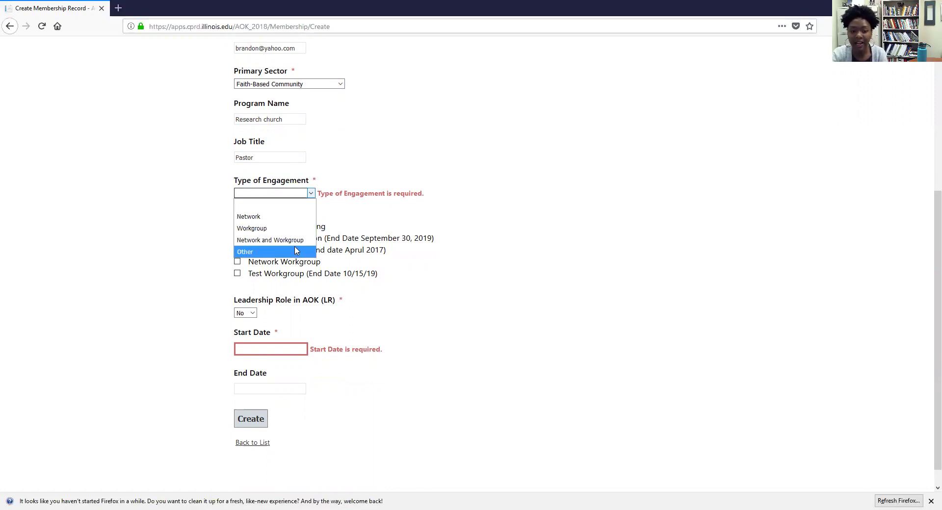
{"action": "left_click", "coordinate": [297, 252]}
{"action": "left_click", "coordinate": [446, 197]}
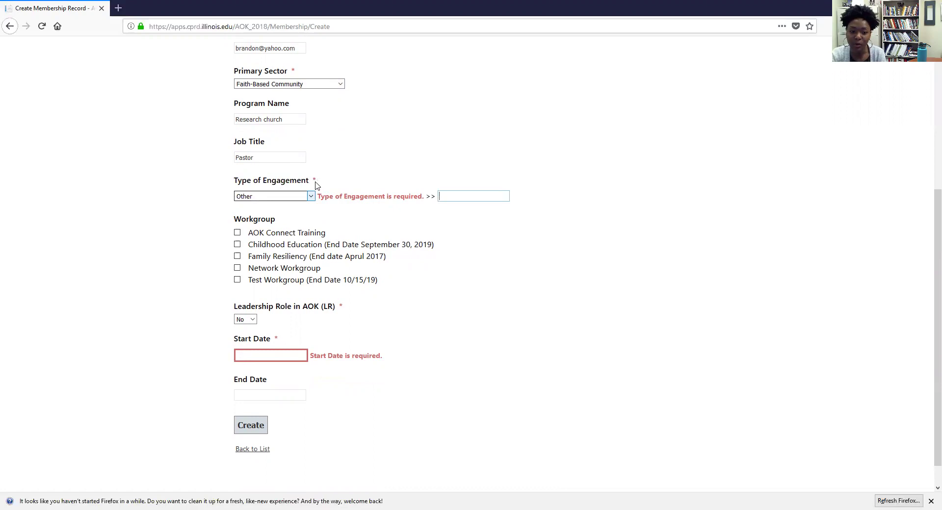
Step: Clear the selected warning text and change Type of Engagement to Network
{"action": "scroll", "coordinate": [536, 353], "scroll_direction": "up", "scroll_amount": 2}
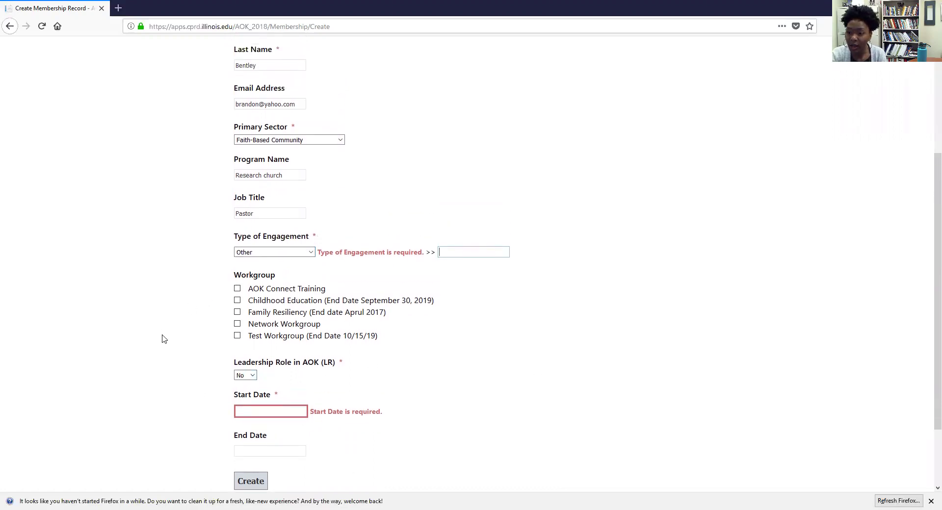
{"action": "scroll", "coordinate": [268, 392], "scroll_direction": "up", "scroll_amount": 6}
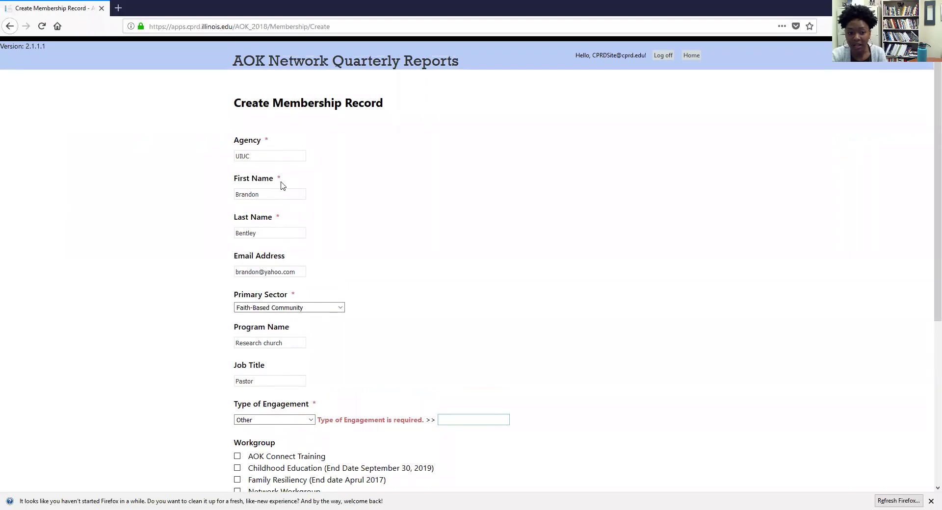
{"action": "scroll", "coordinate": [331, 332], "scroll_direction": "down", "scroll_amount": 1}
{"action": "scroll", "coordinate": [331, 332], "scroll_direction": "down", "scroll_amount": 2}
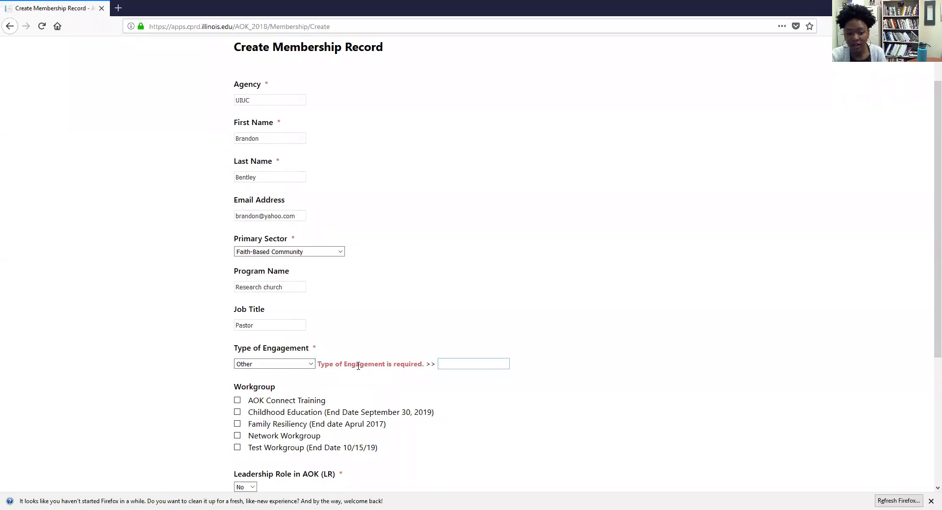
{"action": "scroll", "coordinate": [358, 365], "scroll_direction": "down", "scroll_amount": 2}
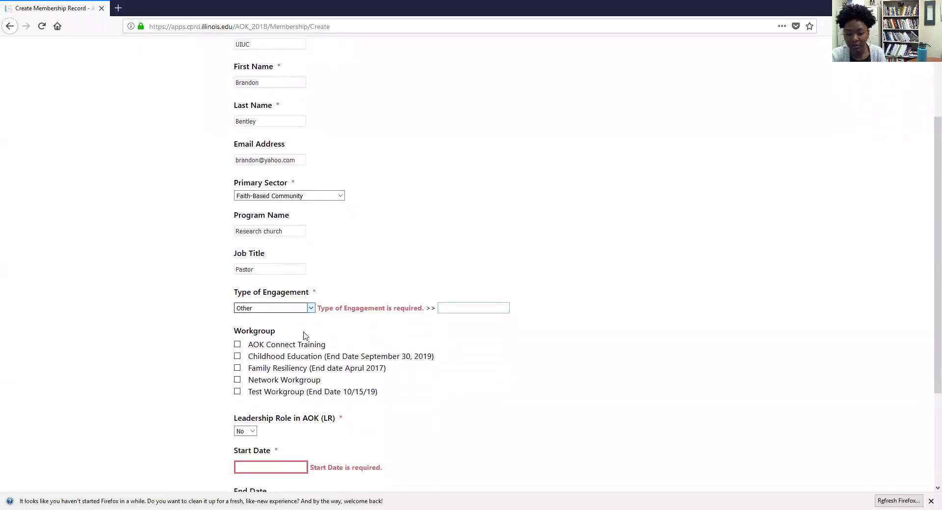
{"action": "scroll", "coordinate": [303, 336], "scroll_direction": "down", "scroll_amount": 2}
{"action": "left_click_drag", "start_coordinate": [327, 252], "coordinate": [417, 252]}
{"action": "left_click", "coordinate": [405, 264]}
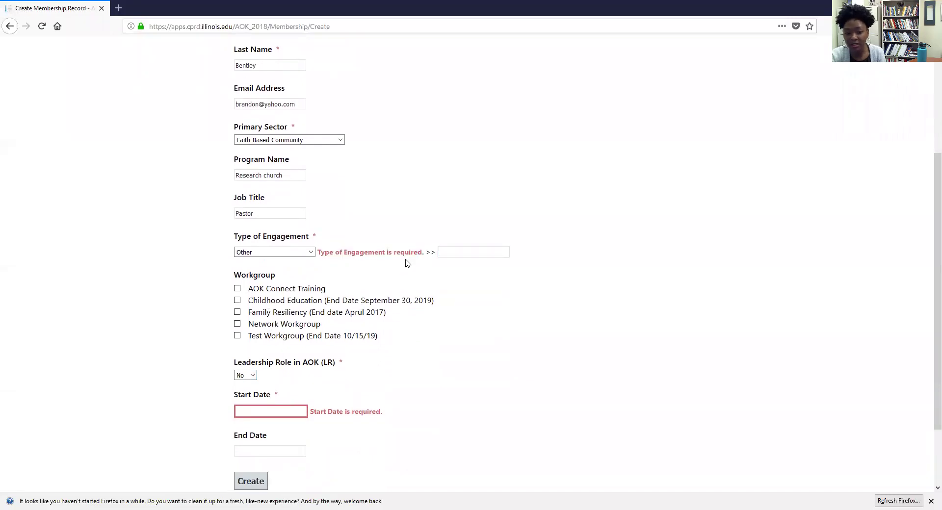
{"action": "left_click", "coordinate": [297, 257]}
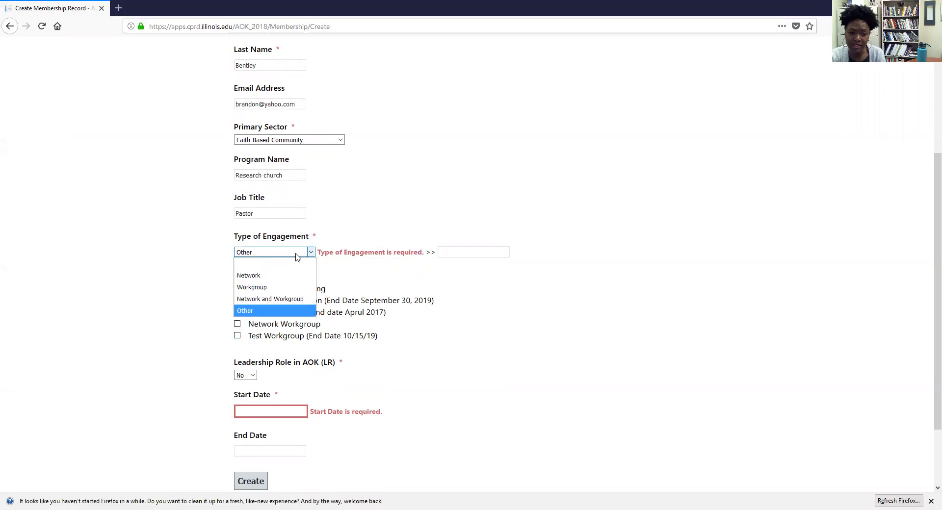
{"action": "left_click", "coordinate": [280, 275]}
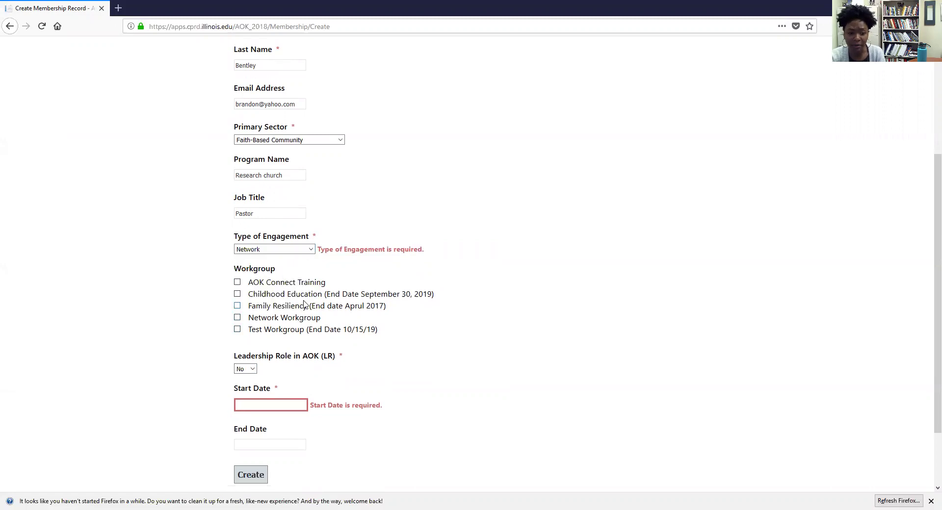
{"action": "scroll", "coordinate": [302, 304], "scroll_direction": "down", "scroll_amount": 2}
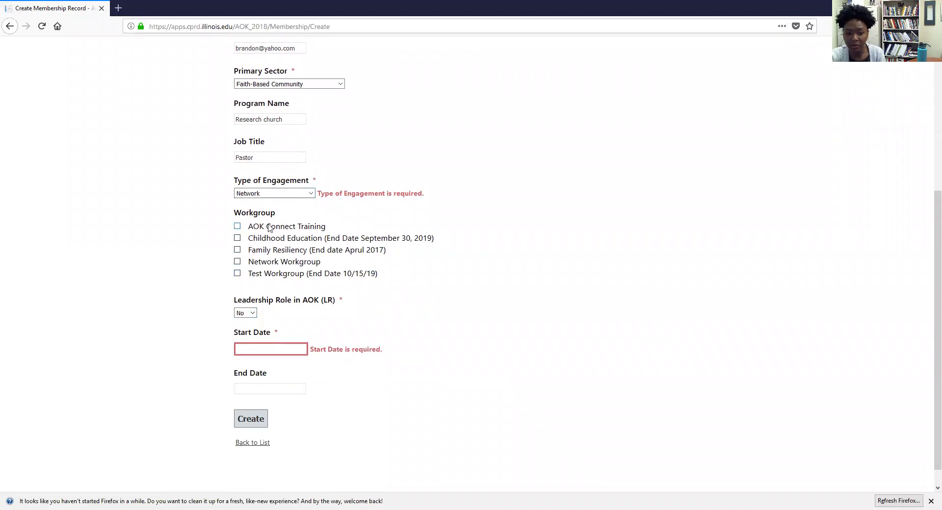
Step: Keep the Leadership Role set to No
{"action": "left_click", "coordinate": [253, 314]}
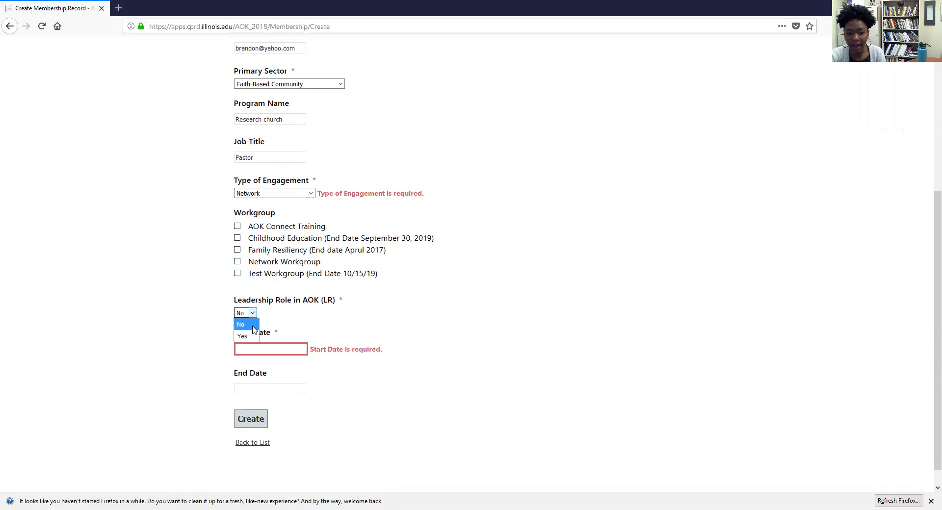
{"action": "left_click", "coordinate": [262, 320]}
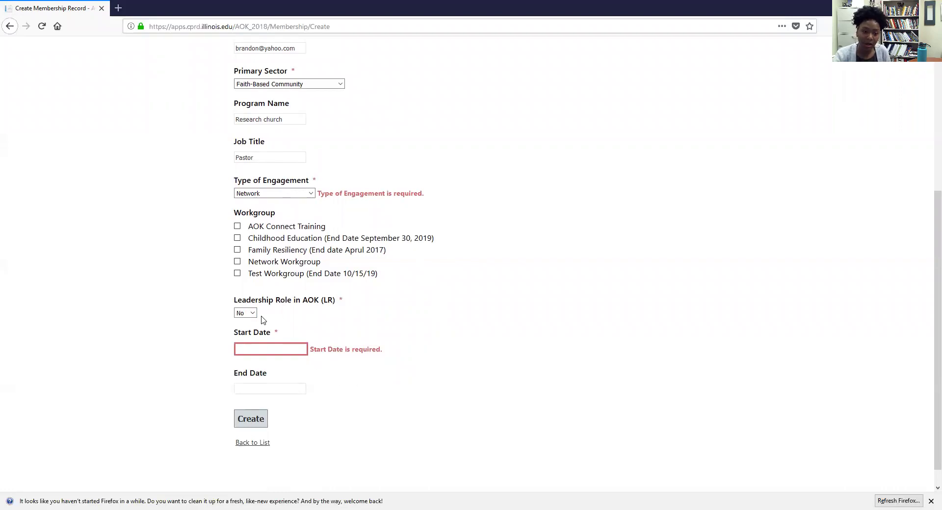
{"action": "left_click", "coordinate": [251, 313]}
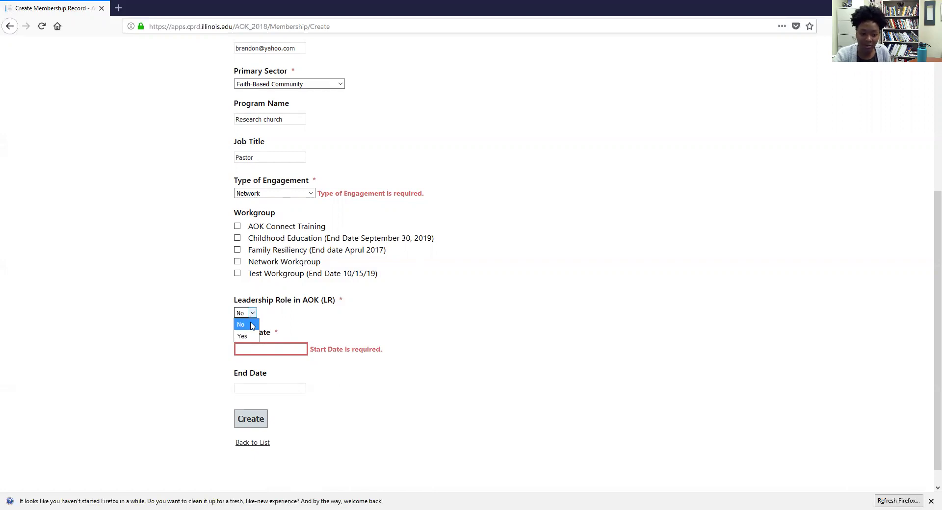
{"action": "left_click", "coordinate": [251, 325]}
Step: Set the Start Date to 10/15/2019 and leave the End Date blank
{"action": "left_click", "coordinate": [265, 350]}
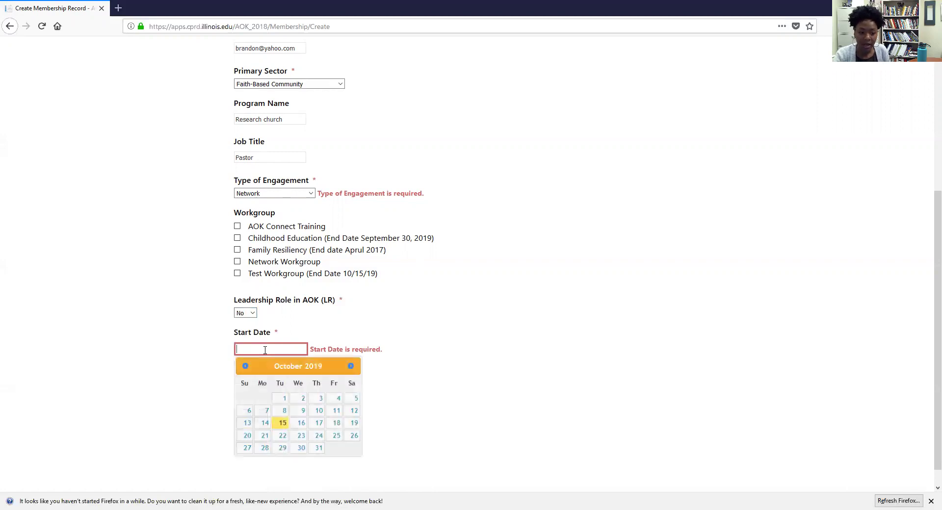
{"action": "left_click", "coordinate": [282, 423]}
{"action": "scroll", "coordinate": [276, 393], "scroll_direction": "down", "scroll_amount": 1}
{"action": "left_click", "coordinate": [276, 368]}
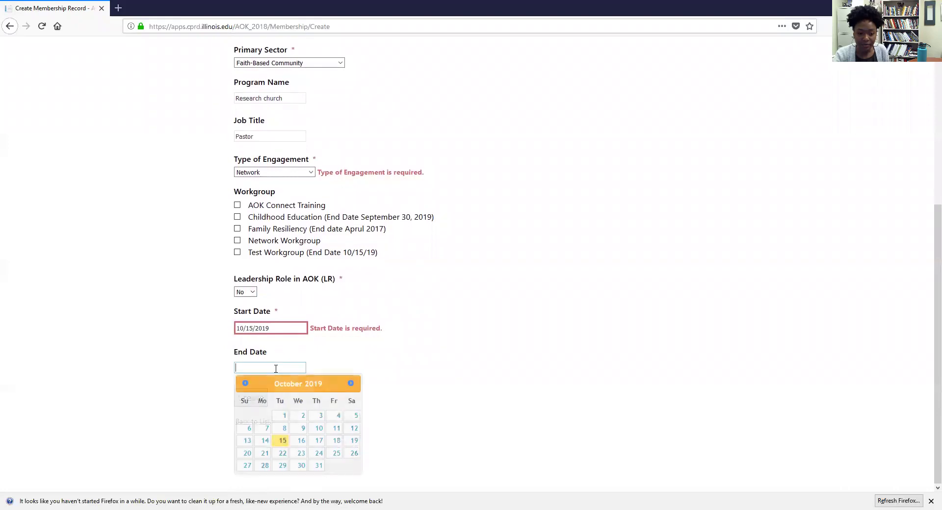
{"action": "left_click", "coordinate": [391, 366]}
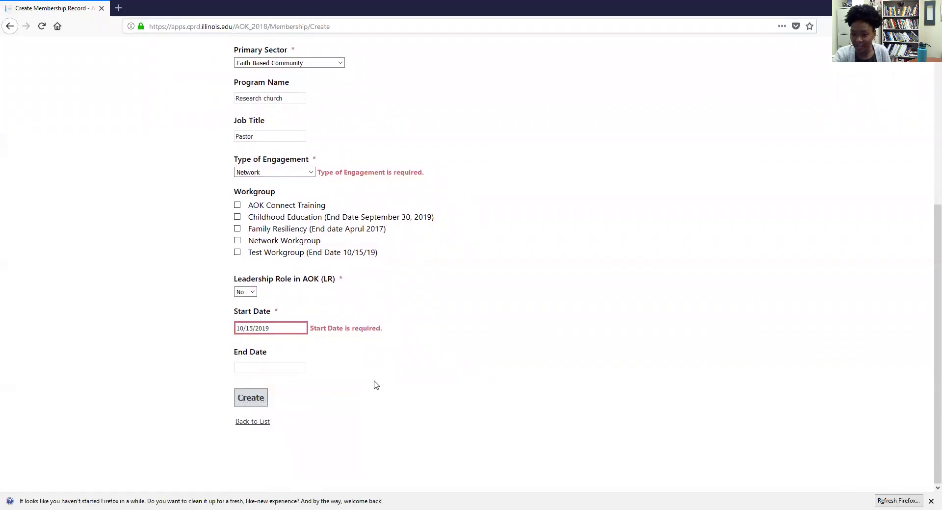
Step: Create the Pastor membership record, then open it for editing from the list
{"action": "left_click", "coordinate": [257, 399]}
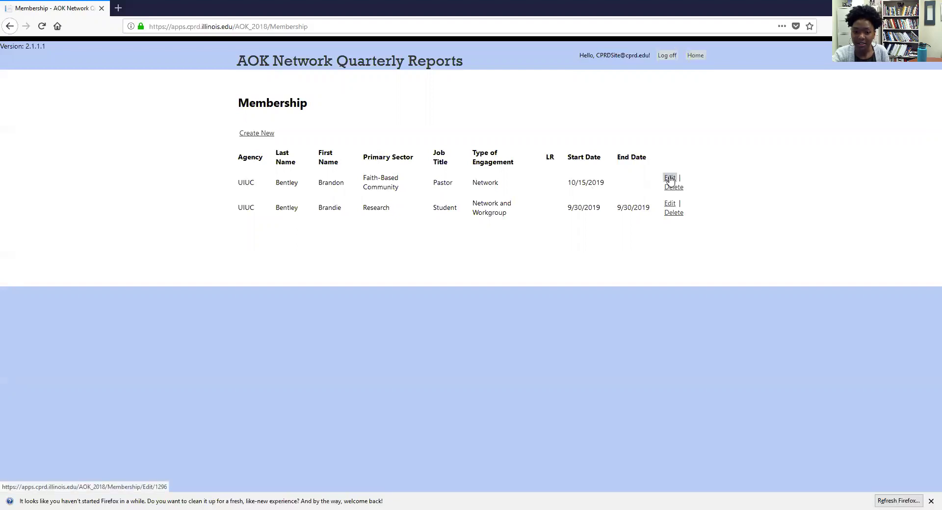
{"action": "left_click", "coordinate": [669, 179]}
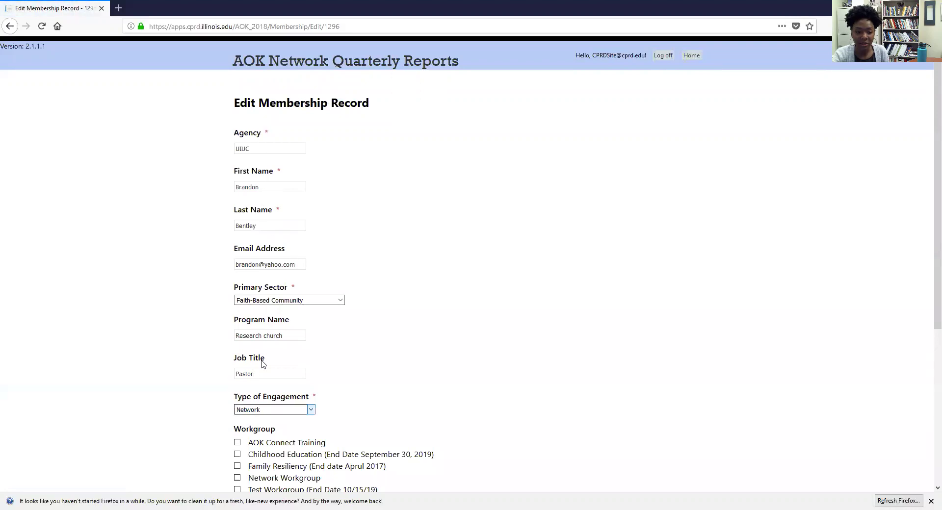
Step: Save the Pastor record unchanged and return to the Membership list
{"action": "scroll", "coordinate": [265, 365], "scroll_direction": "down", "scroll_amount": 5}
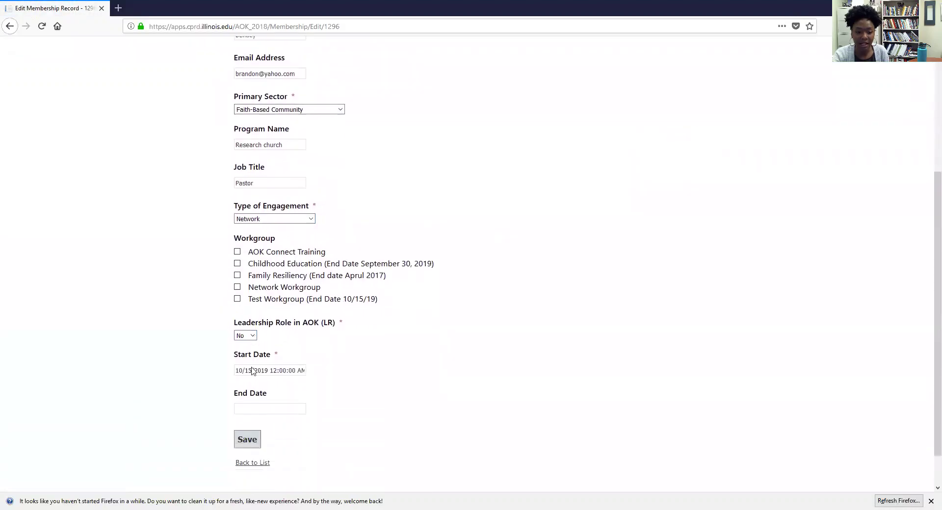
{"action": "scroll", "coordinate": [253, 372], "scroll_direction": "down", "scroll_amount": 1}
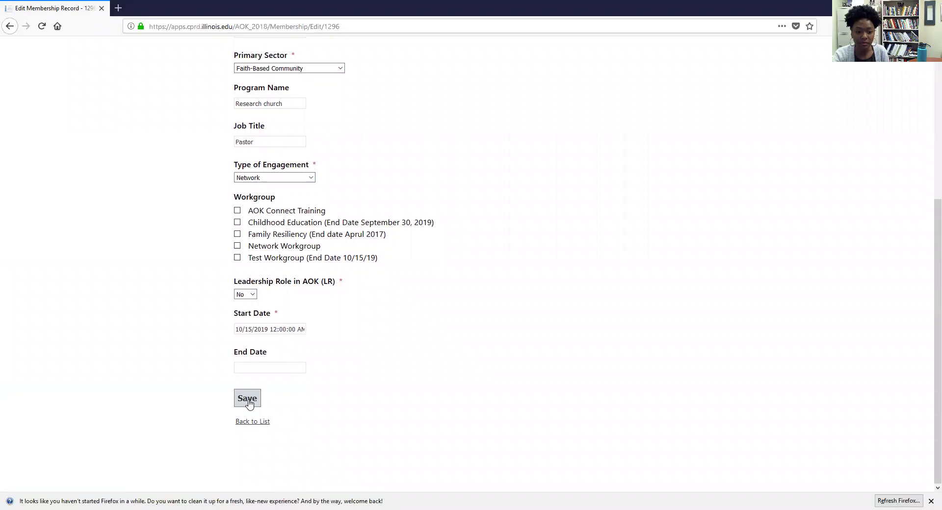
{"action": "left_click", "coordinate": [247, 399]}
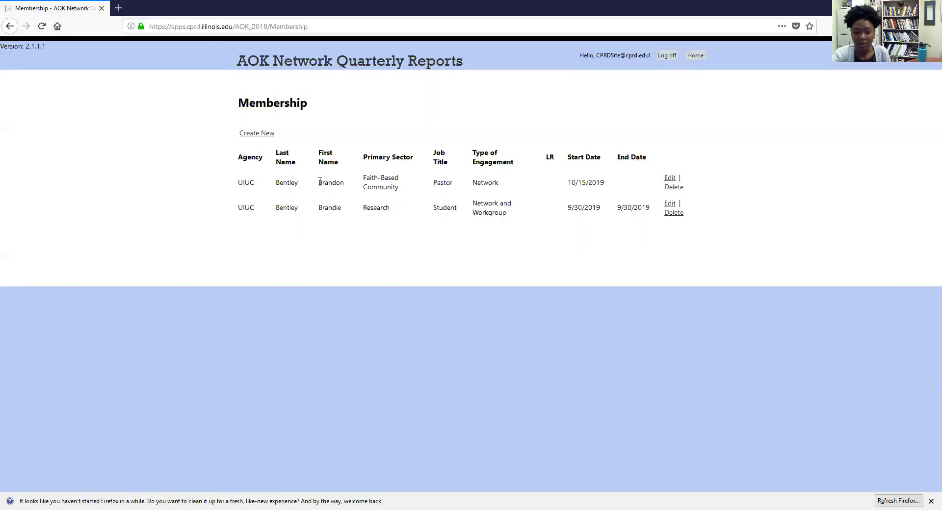
Step: Give the Pastor record an end date of 10/15/2019, save it, and return home
{"action": "left_click", "coordinate": [670, 178]}
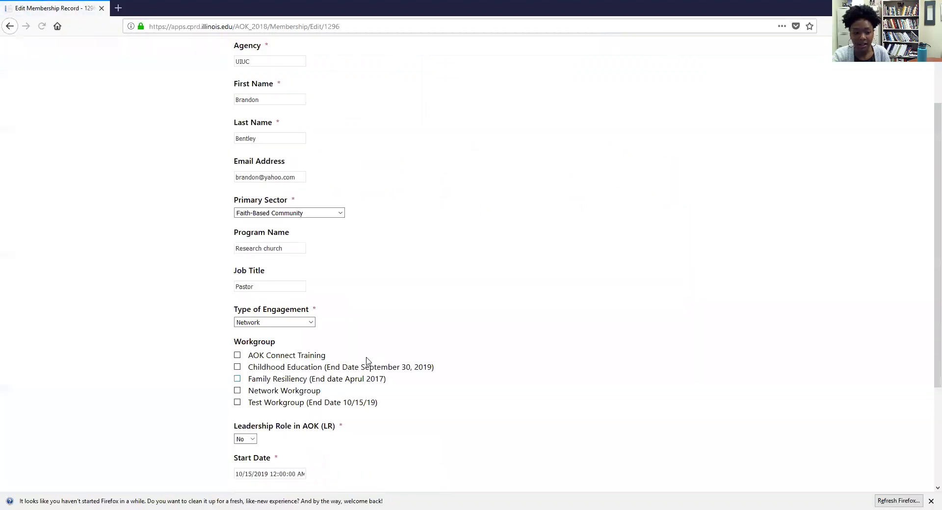
{"action": "scroll", "coordinate": [288, 369], "scroll_direction": "down", "scroll_amount": 3}
{"action": "left_click", "coordinate": [287, 369]}
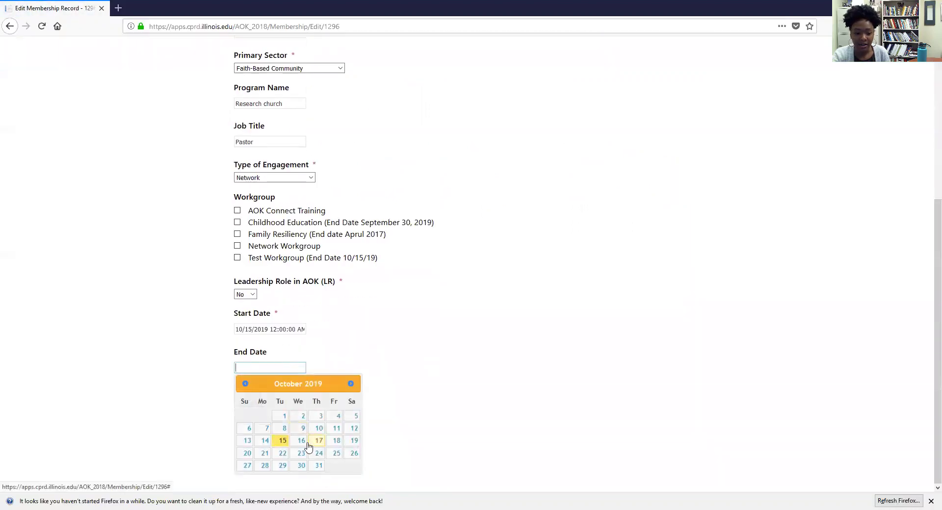
{"action": "left_click", "coordinate": [282, 440]}
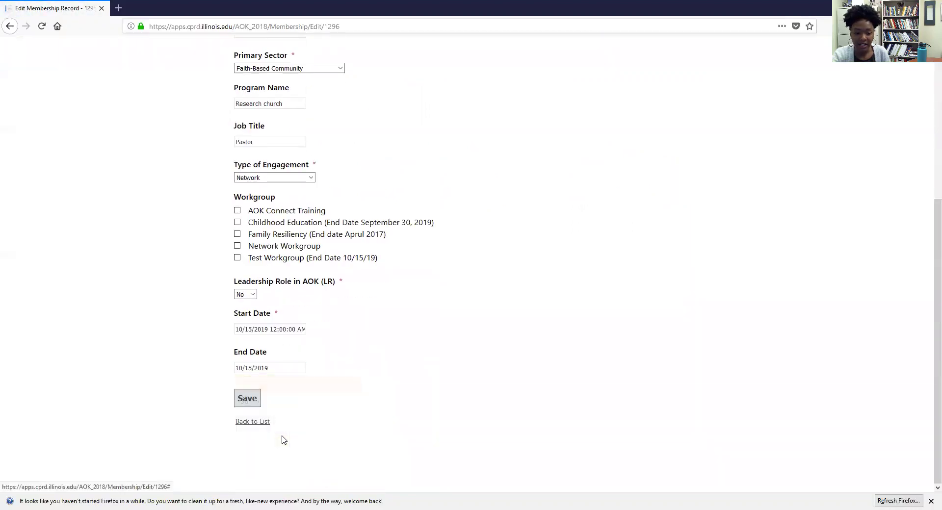
{"action": "left_click", "coordinate": [247, 399]}
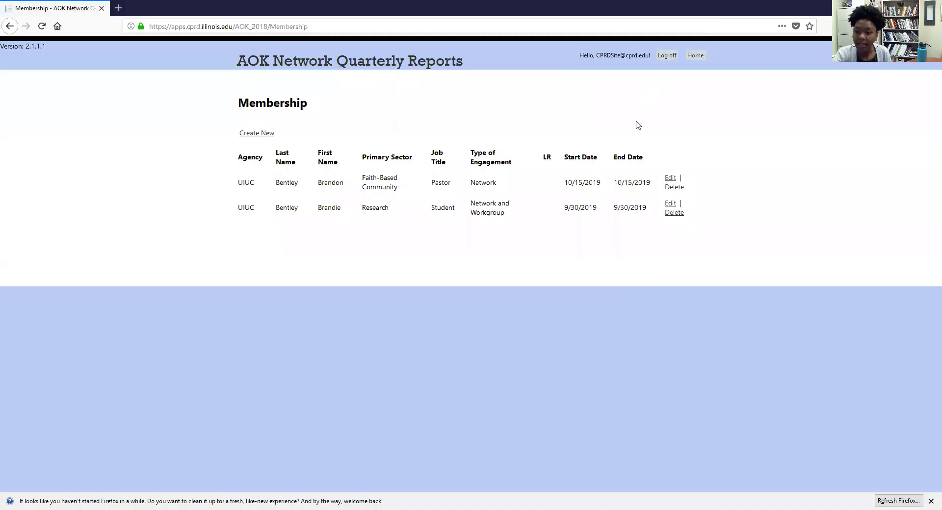
{"action": "left_click", "coordinate": [445, 65]}
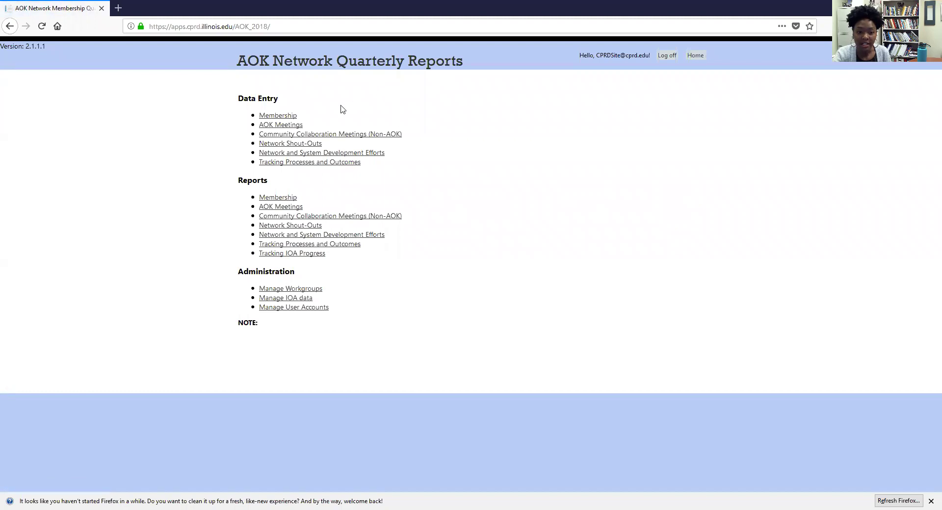
Step: Open a new AOK Meeting record from the AOK Meetings list
{"action": "left_click", "coordinate": [295, 127]}
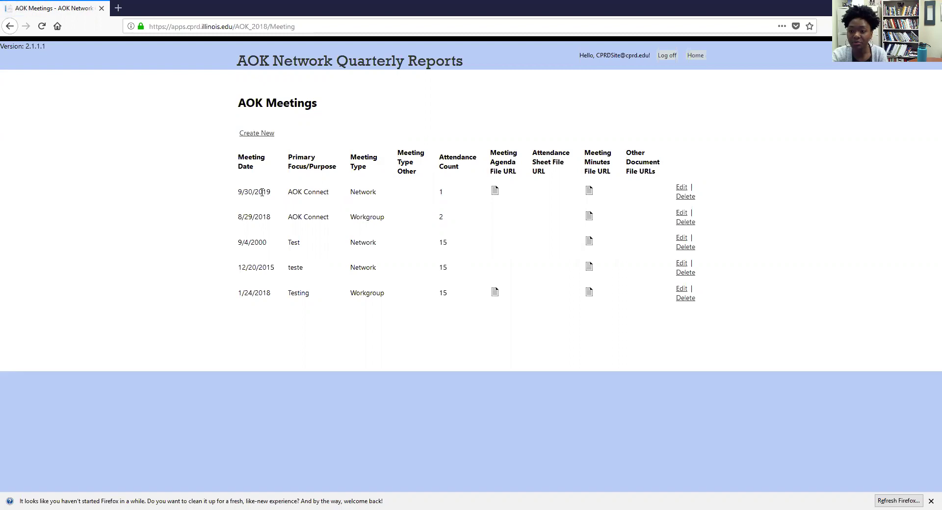
{"action": "left_click", "coordinate": [261, 135]}
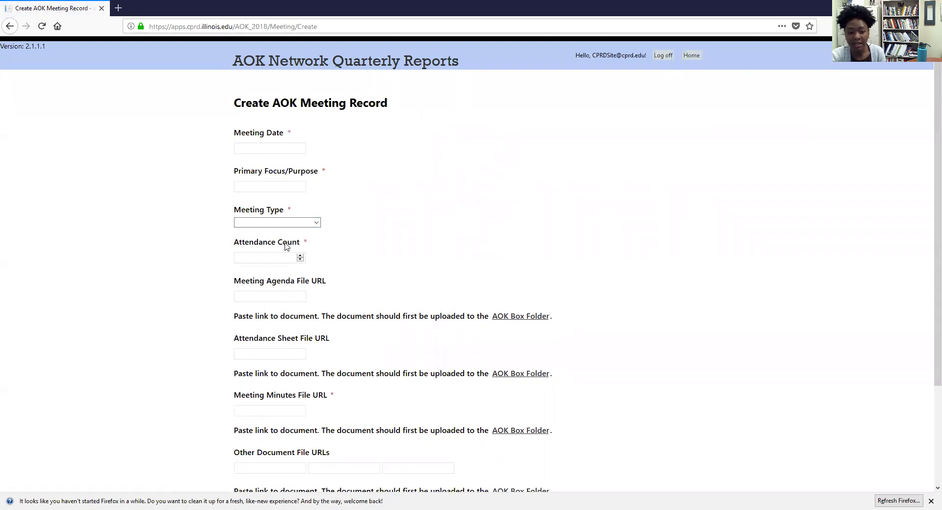
Step: Set the meeting date to 10/15/2019
{"action": "scroll", "coordinate": [286, 245], "scroll_direction": "down", "scroll_amount": 2}
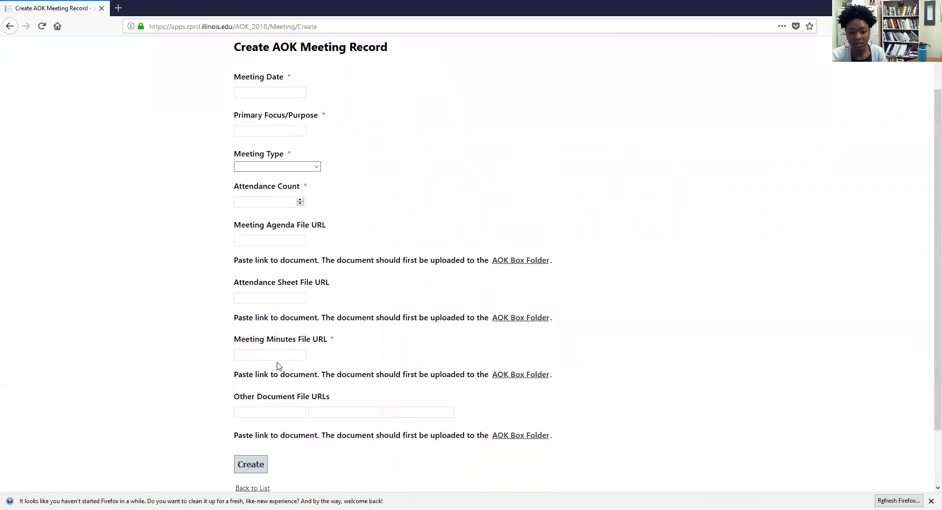
{"action": "scroll", "coordinate": [300, 368], "scroll_direction": "down", "scroll_amount": 2}
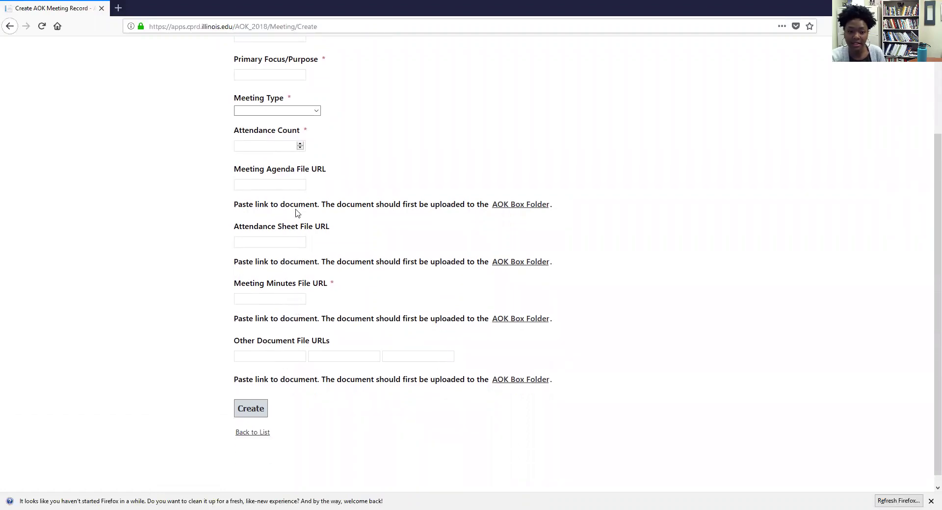
{"action": "scroll", "coordinate": [301, 241], "scroll_direction": "up", "scroll_amount": 4}
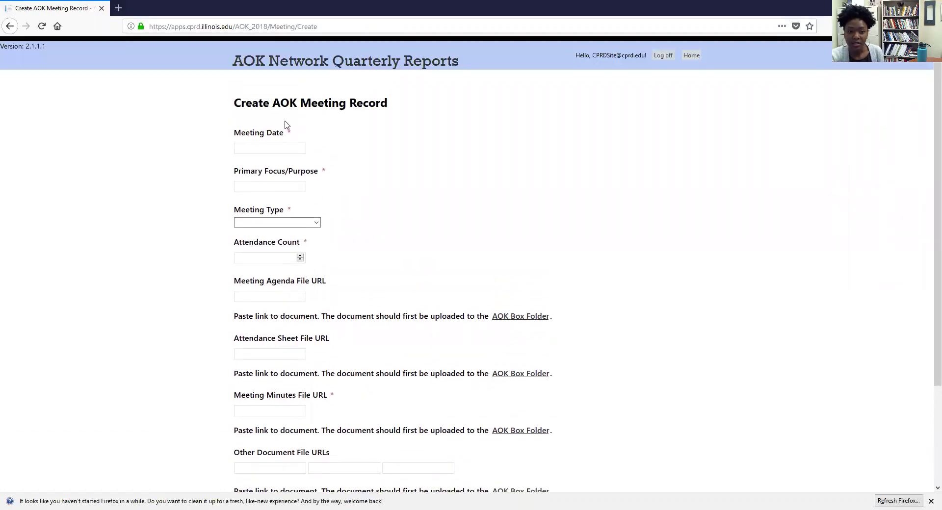
{"action": "left_click", "coordinate": [272, 144]}
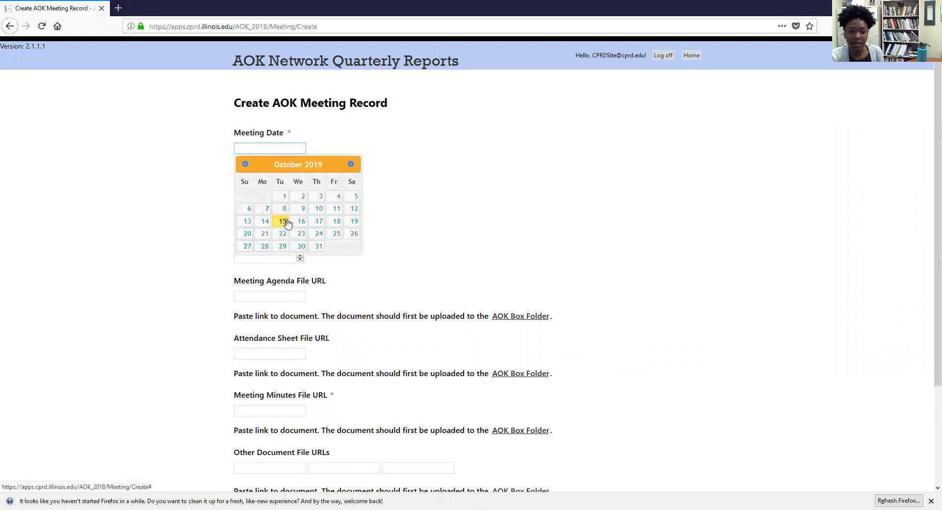
{"action": "left_click", "coordinate": [288, 224]}
Step: Enter 'AOK Connect Training' as the primary focus, correcting the trailing text
{"action": "left_click", "coordinate": [268, 187]}
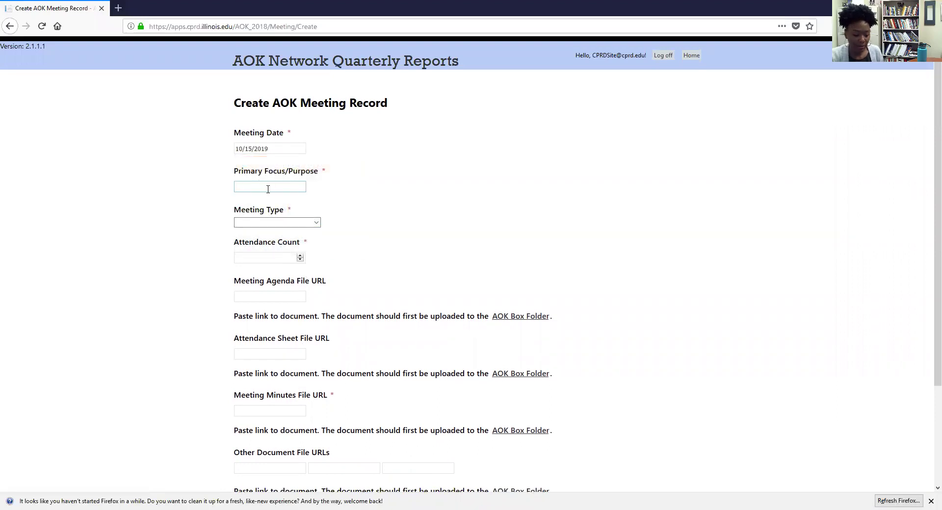
{"action": "type", "text": "AOK Conne"}
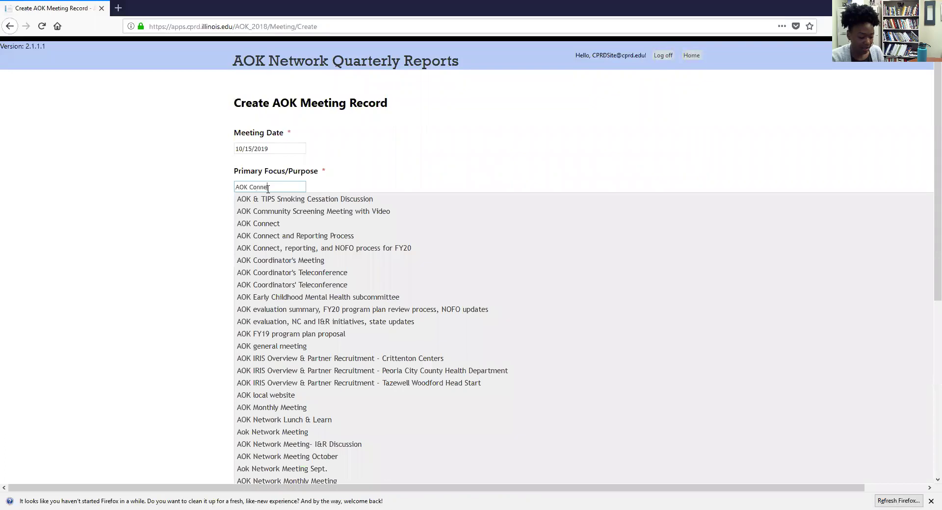
{"action": "type", "text": "ct Training"}
{"action": "key", "text": "Escape"}
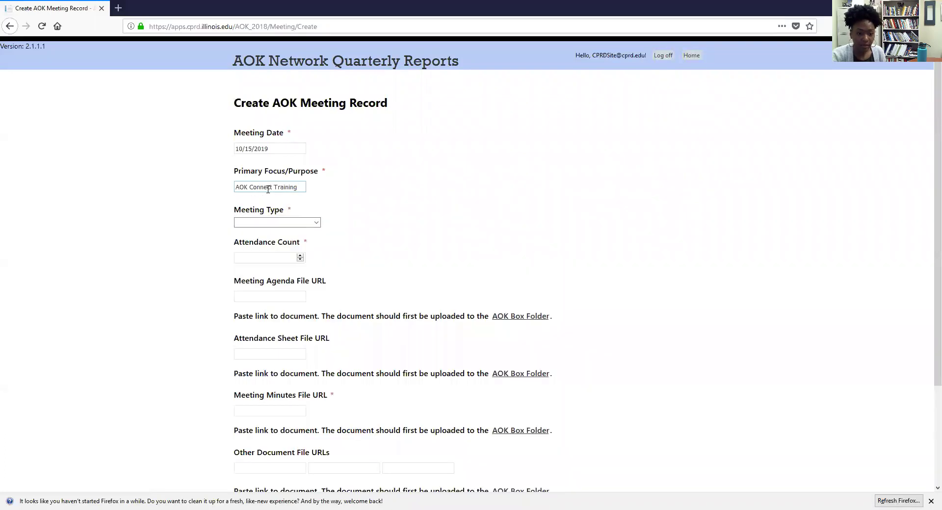
{"action": "left_click_drag", "start_coordinate": [301, 189], "coordinate": [270, 189]}
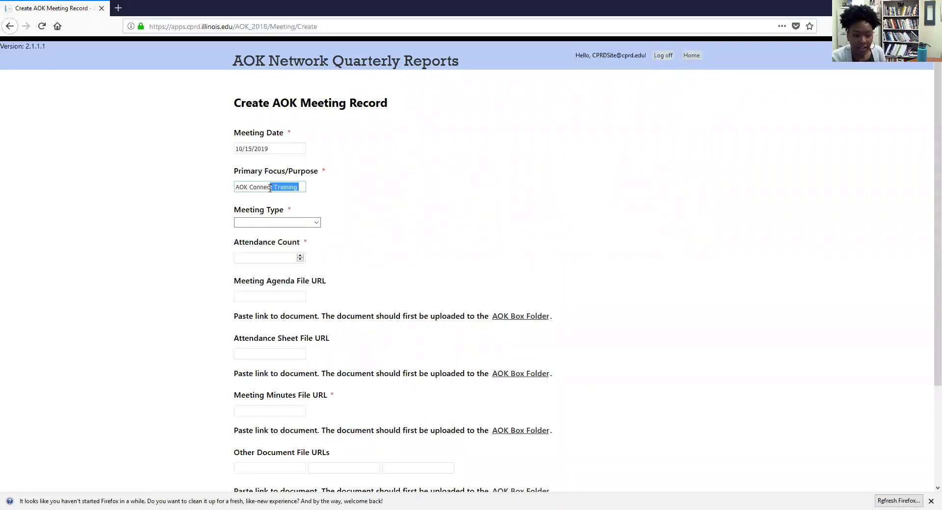
{"action": "key", "text": "BackSpace"}
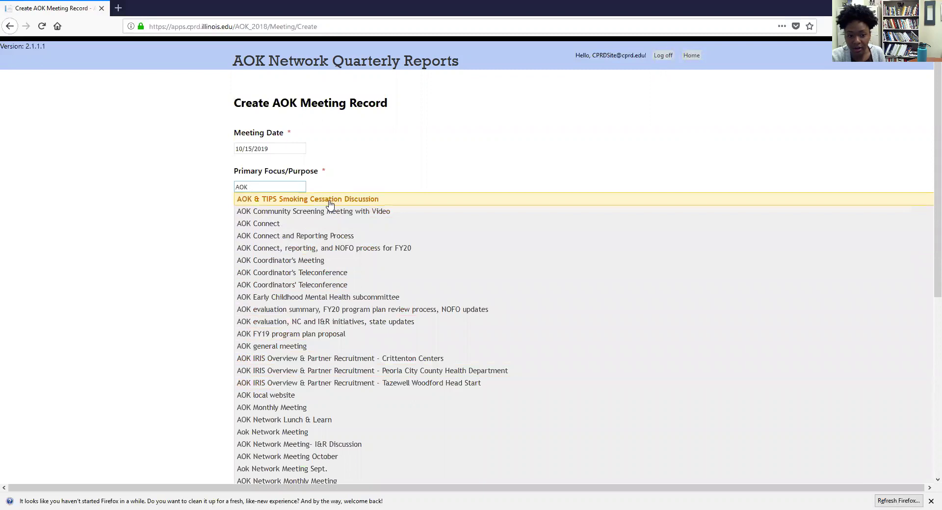
{"action": "scroll", "coordinate": [299, 454], "scroll_direction": "down", "scroll_amount": 2}
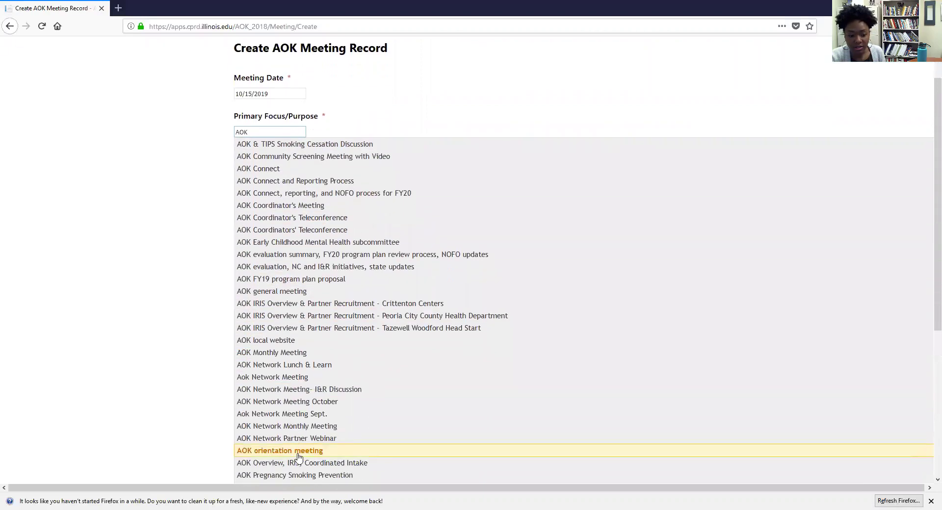
{"action": "scroll", "coordinate": [302, 454], "scroll_direction": "down", "scroll_amount": 5}
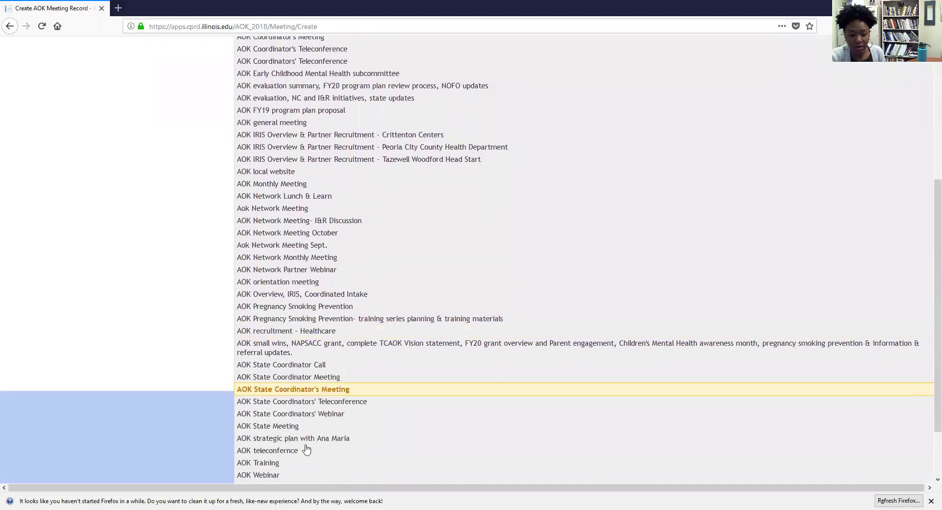
{"action": "scroll", "coordinate": [314, 414], "scroll_direction": "up", "scroll_amount": 5}
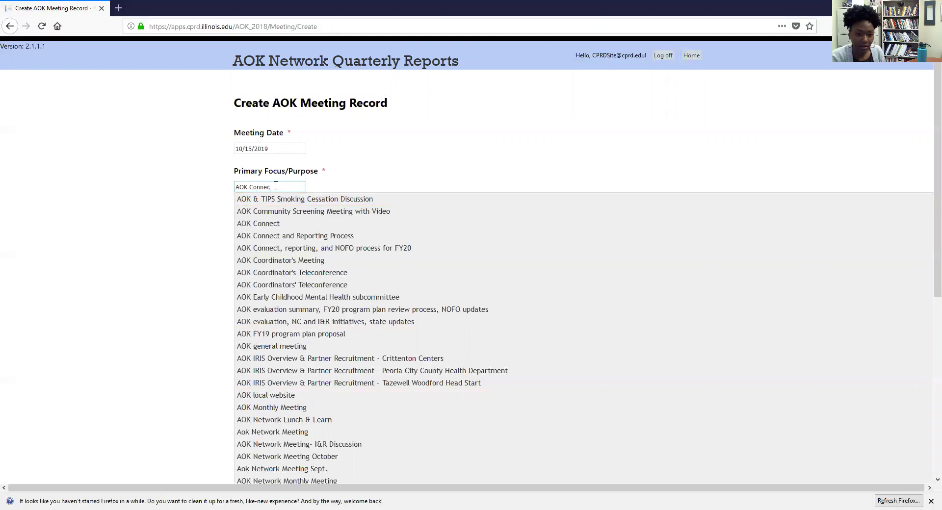
{"action": "type", "text": "t"}
{"action": "key", "text": "Escape"}
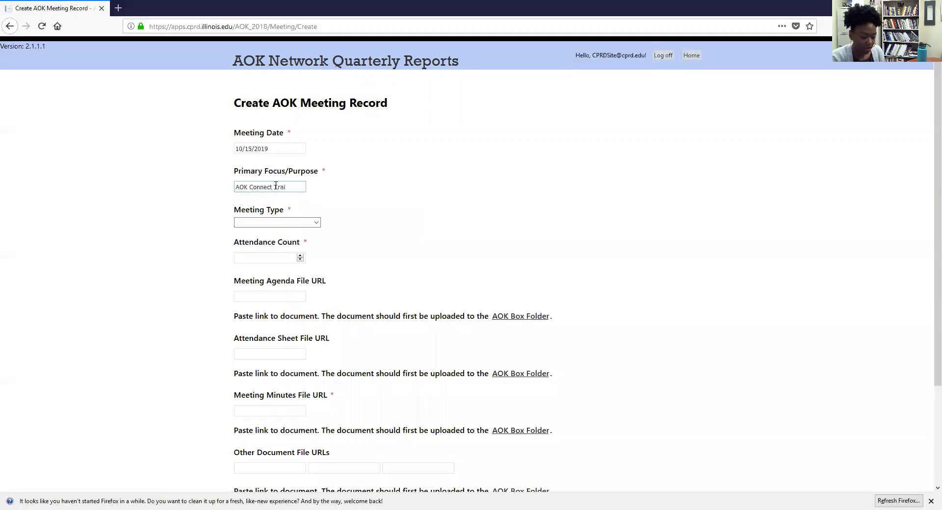
Step: Choose Network as the meeting type and raise the attendance count to 3
{"action": "left_click", "coordinate": [298, 222]}
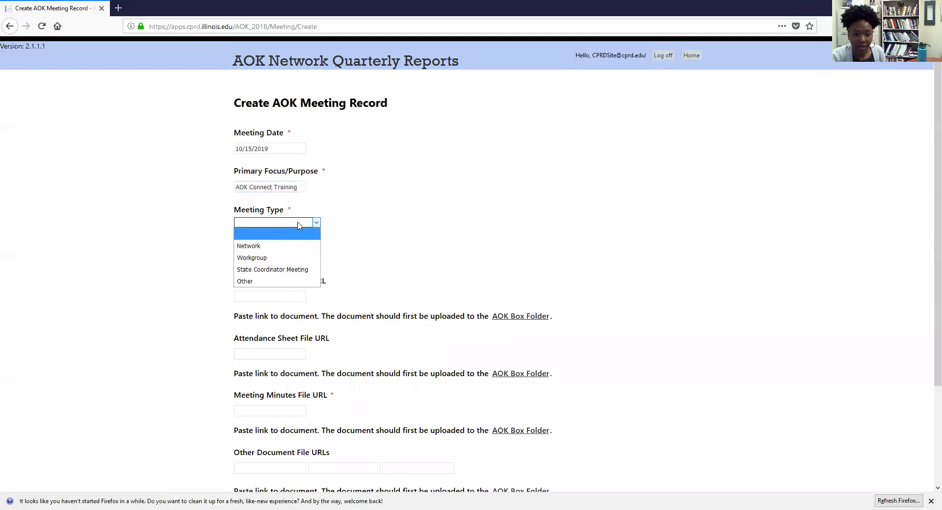
{"action": "left_click", "coordinate": [270, 252]}
{"action": "left_click", "coordinate": [300, 255]}
{"action": "scroll", "coordinate": [301, 257], "scroll_direction": "down", "scroll_amount": 4}
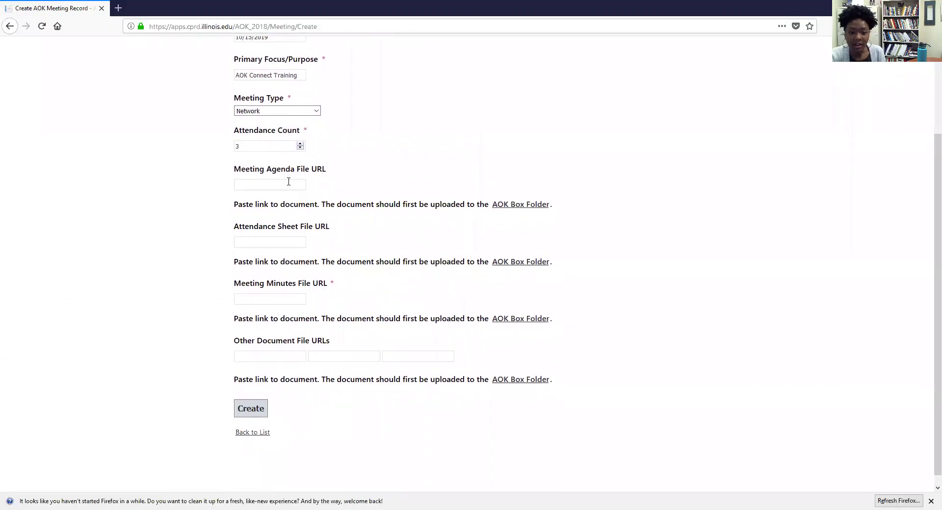
Step: Leave the agenda and attendance sheet links empty and open the AOK Box folder in a new tab
{"action": "left_click", "coordinate": [287, 183]}
{"action": "left_click", "coordinate": [279, 242]}
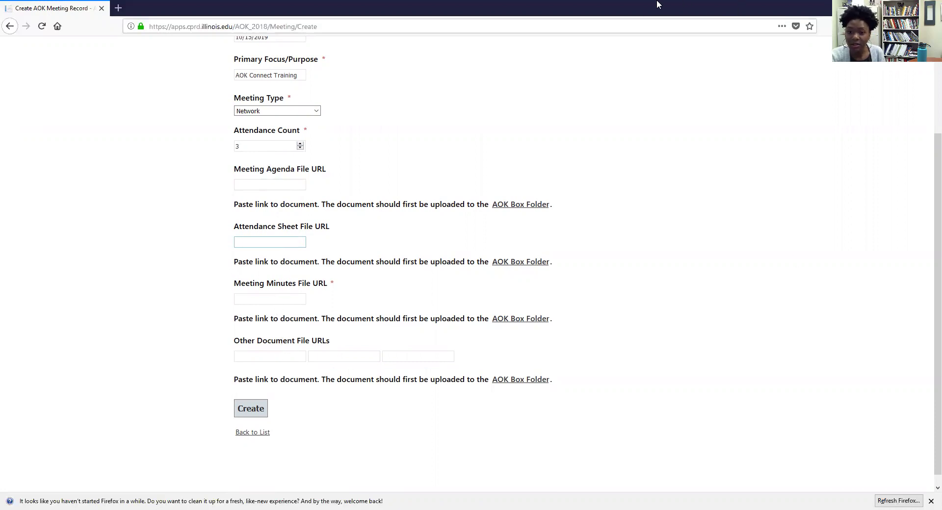
{"action": "left_click", "coordinate": [644, 14]}
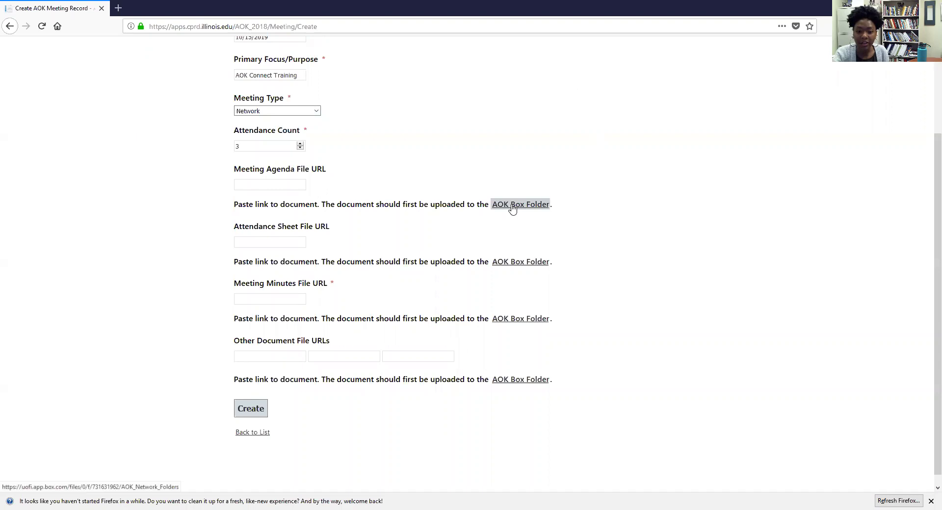
{"action": "scroll", "coordinate": [264, 181], "scroll_direction": "up", "scroll_amount": 3}
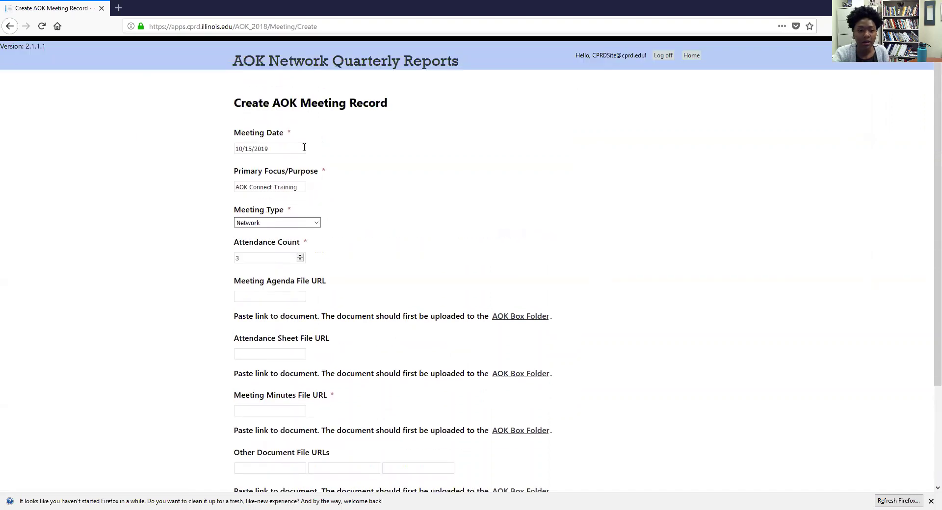
{"action": "scroll", "coordinate": [397, 193], "scroll_direction": "down", "scroll_amount": 2}
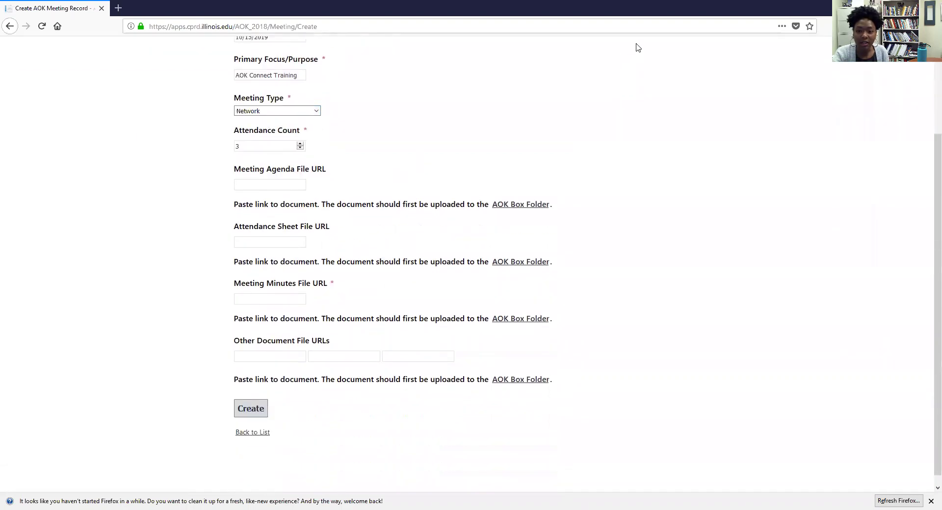
{"action": "left_click", "coordinate": [520, 204]}
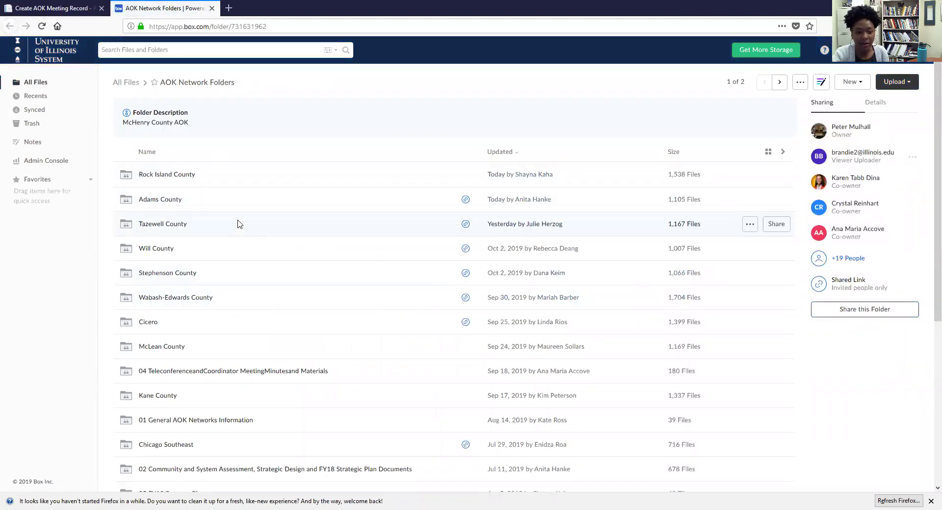
Step: Preview 2018 06 Dec Family Interviews_Focus Group Notes.pdf in the IRIS folder, copy its address, and return to the form
{"action": "scroll", "coordinate": [237, 223], "scroll_direction": "down", "scroll_amount": 4}
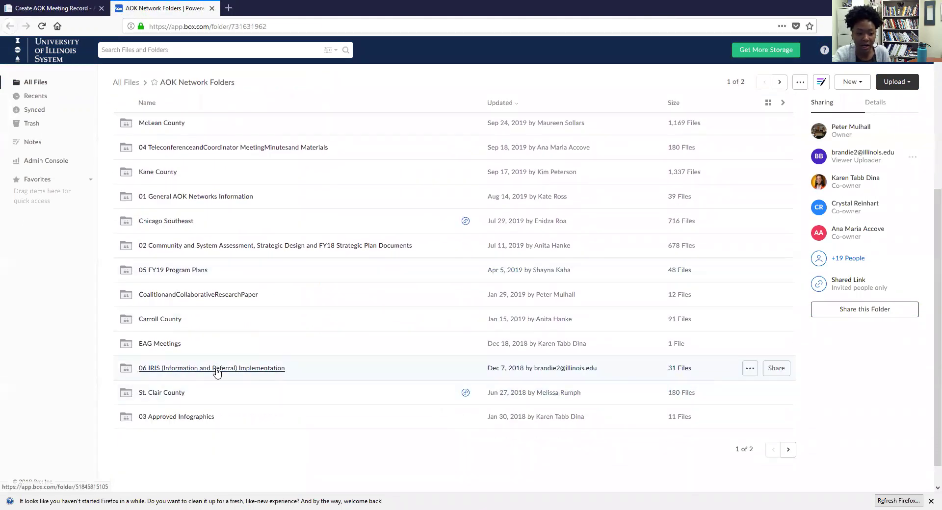
{"action": "left_click", "coordinate": [217, 371]}
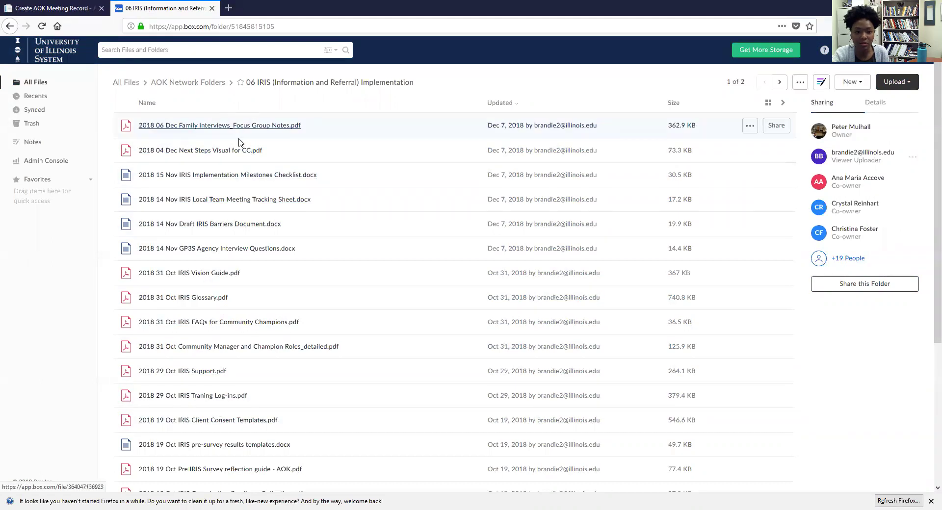
{"action": "left_click", "coordinate": [220, 127]}
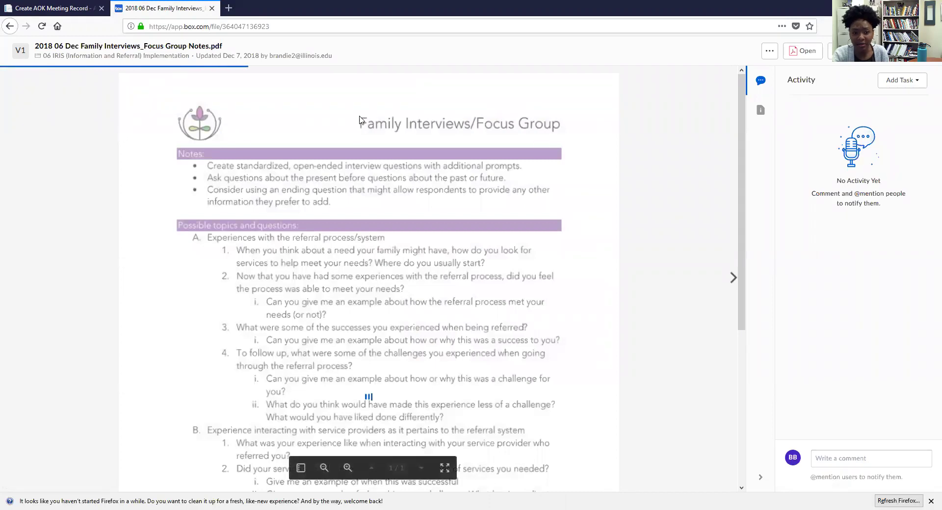
{"action": "right_click", "coordinate": [207, 28]}
{"action": "left_click", "coordinate": [225, 58]}
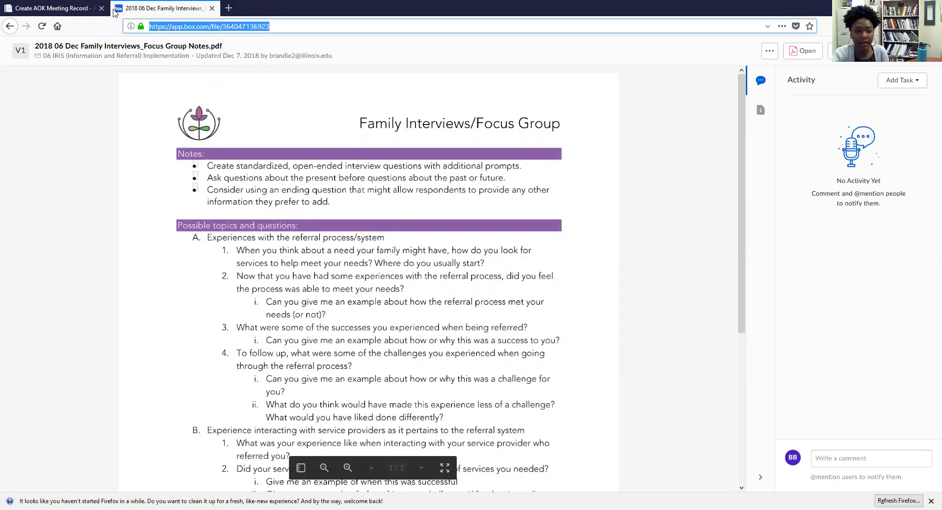
{"action": "left_click", "coordinate": [93, 12]}
{"action": "right_click", "coordinate": [285, 183]}
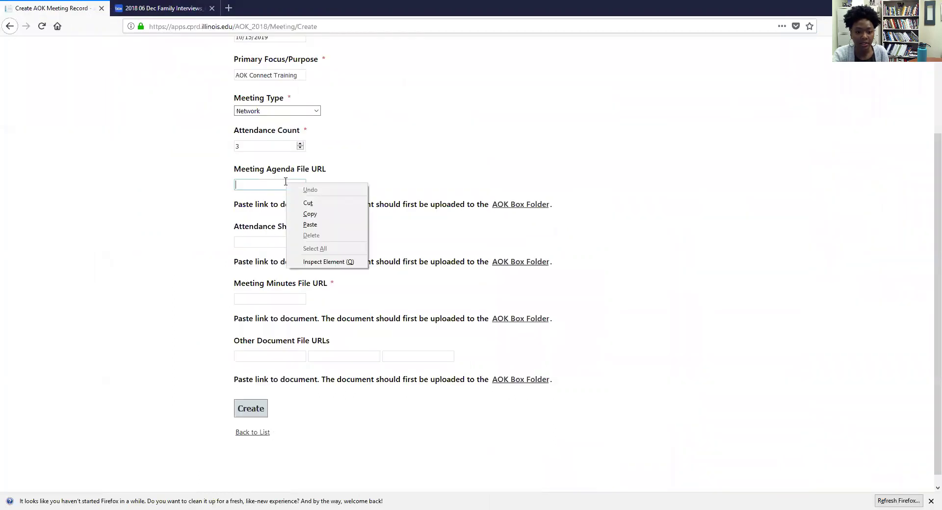
Step: Paste the Box PDF link into the Agenda and Minutes URL fields and create the meeting
{"action": "left_click", "coordinate": [316, 224]}
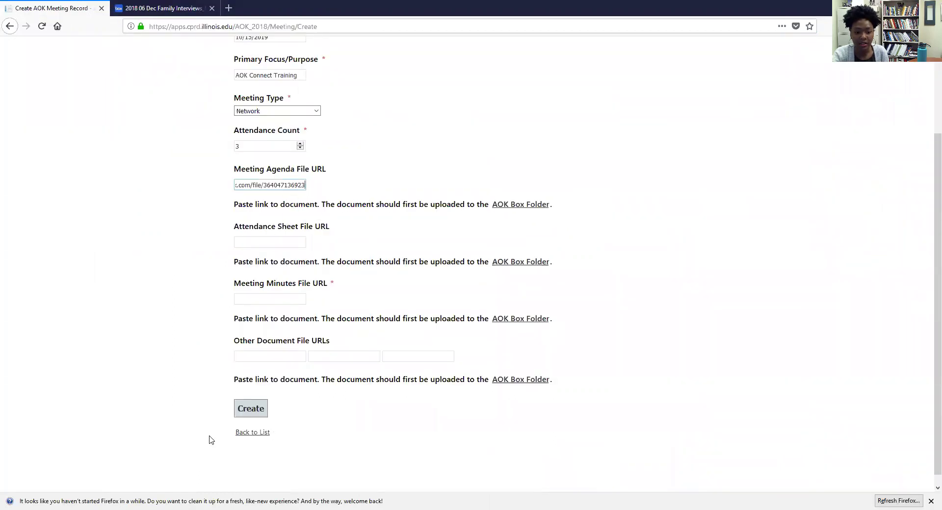
{"action": "left_click", "coordinate": [251, 409]}
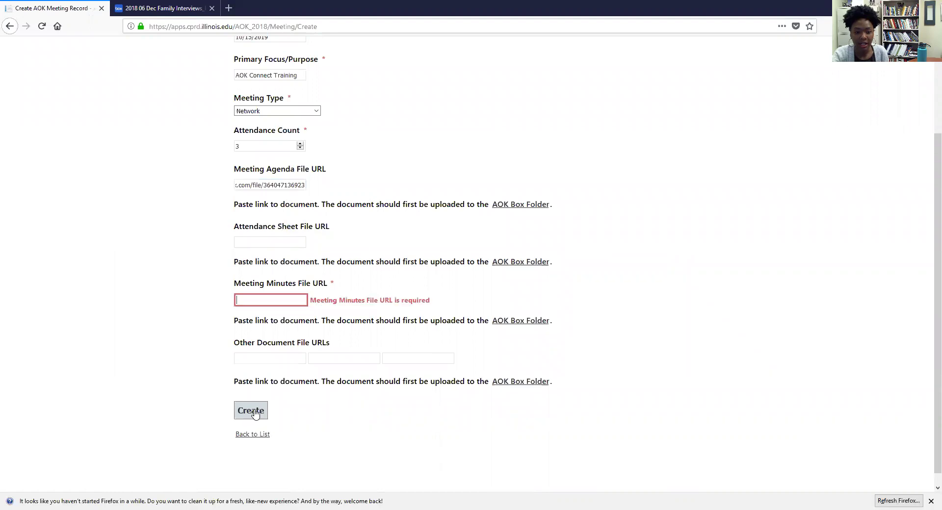
{"action": "left_click_drag", "start_coordinate": [297, 185], "coordinate": [206, 183]}
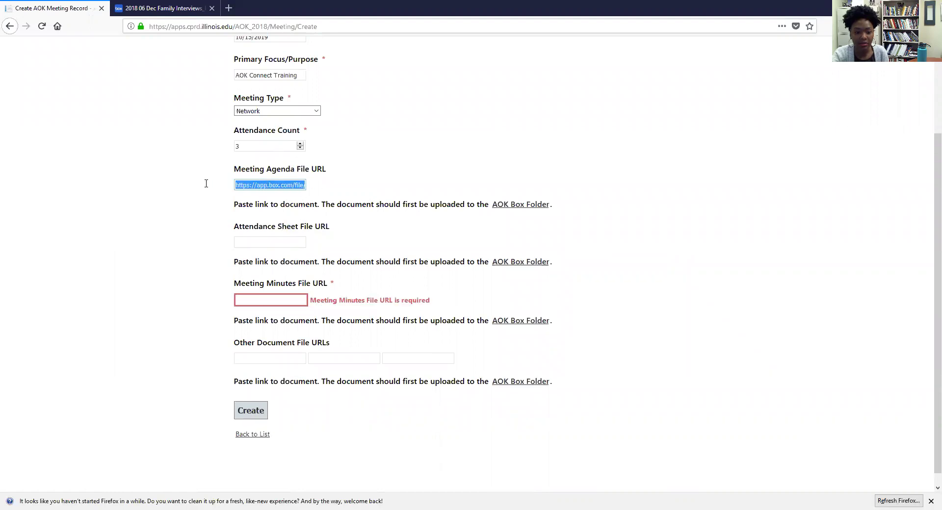
{"action": "left_click", "coordinate": [270, 299]}
{"action": "right_click", "coordinate": [270, 299]}
{"action": "left_click", "coordinate": [282, 340]}
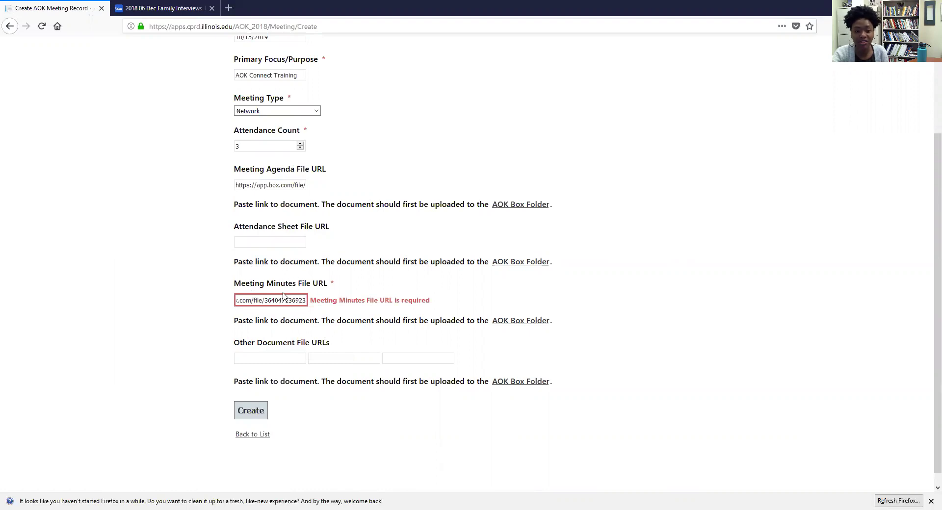
{"action": "left_click", "coordinate": [254, 414]}
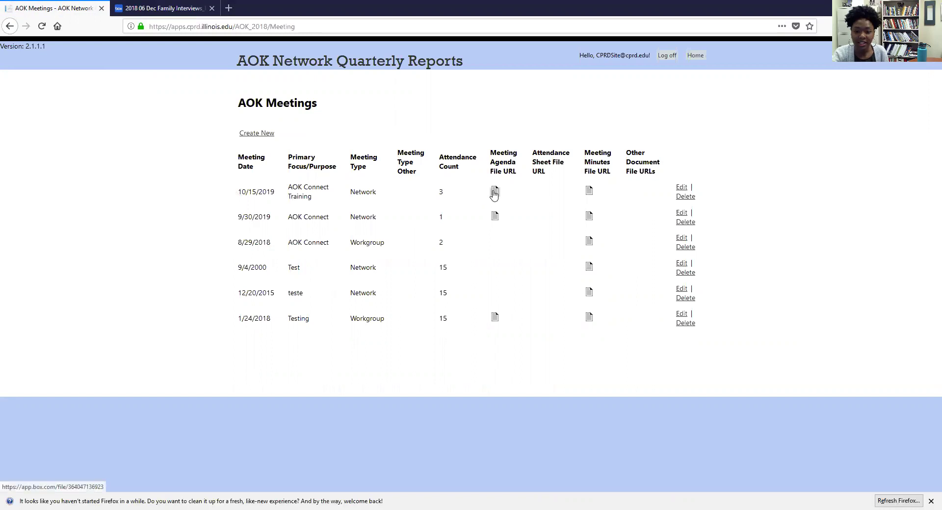
{"action": "left_click", "coordinate": [589, 192]}
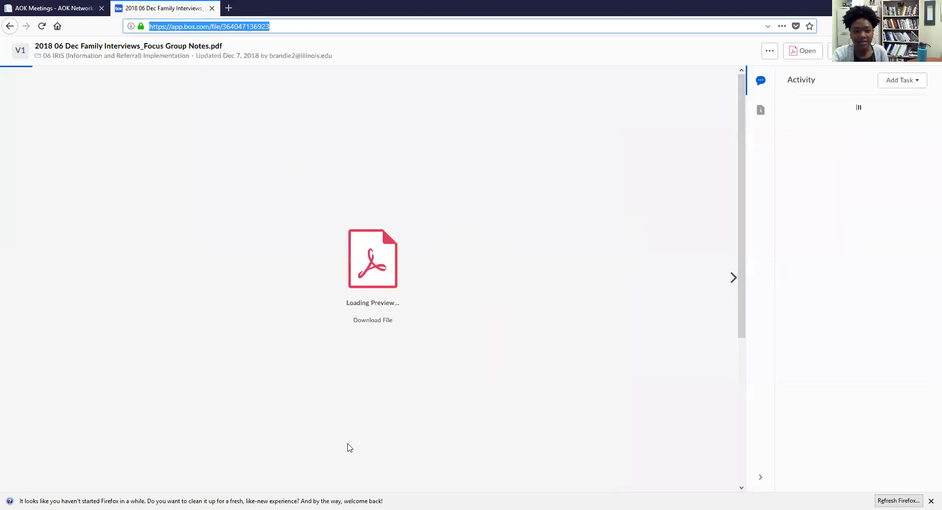
{"action": "scroll", "coordinate": [367, 304], "scroll_direction": "down", "scroll_amount": 5}
{"action": "scroll", "coordinate": [366, 305], "scroll_direction": "up", "scroll_amount": 5}
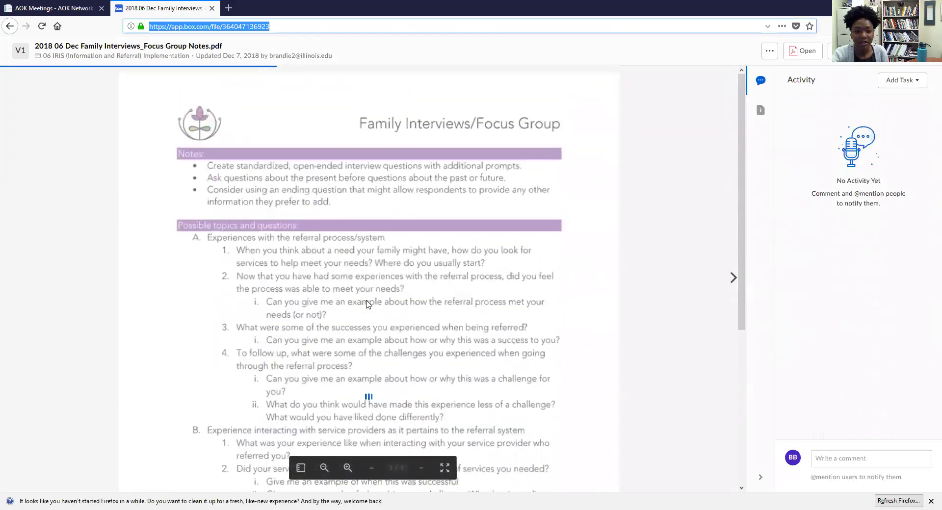
{"action": "left_click", "coordinate": [49, 11]}
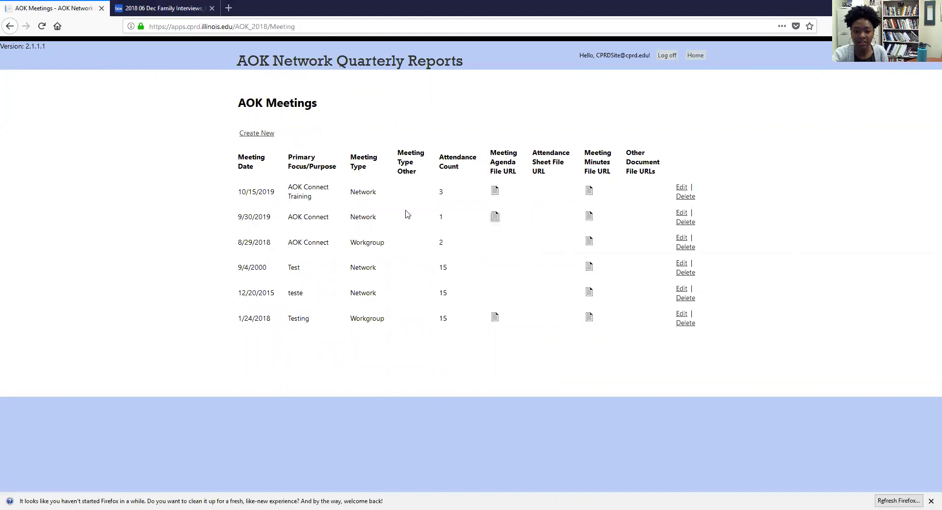
{"action": "left_click_drag", "start_coordinate": [366, 190], "coordinate": [385, 325]}
{"action": "left_click", "coordinate": [363, 185]}
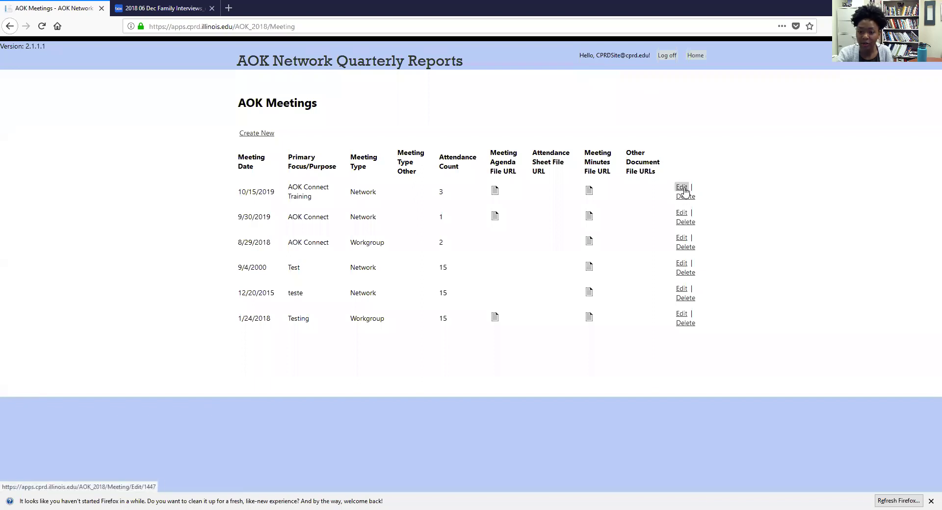
{"action": "left_click", "coordinate": [682, 187]}
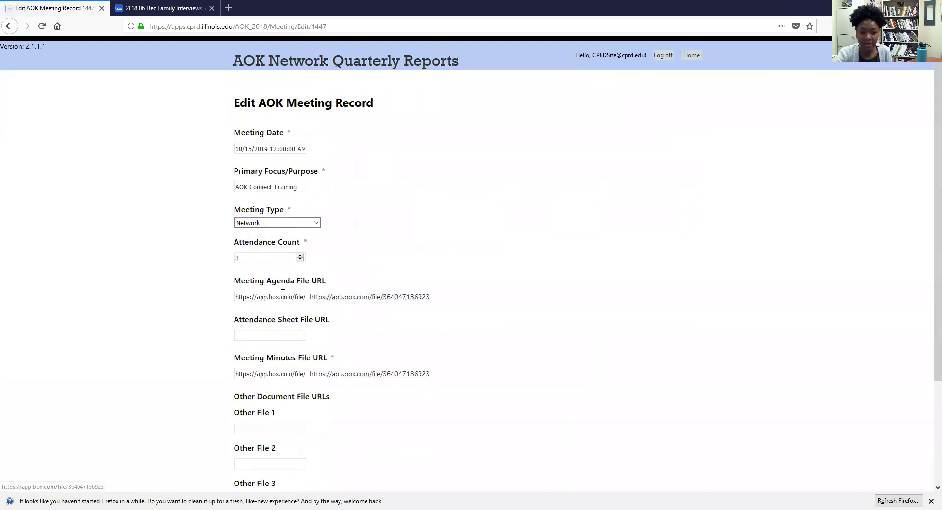
{"action": "scroll", "coordinate": [242, 289], "scroll_direction": "down", "scroll_amount": 3}
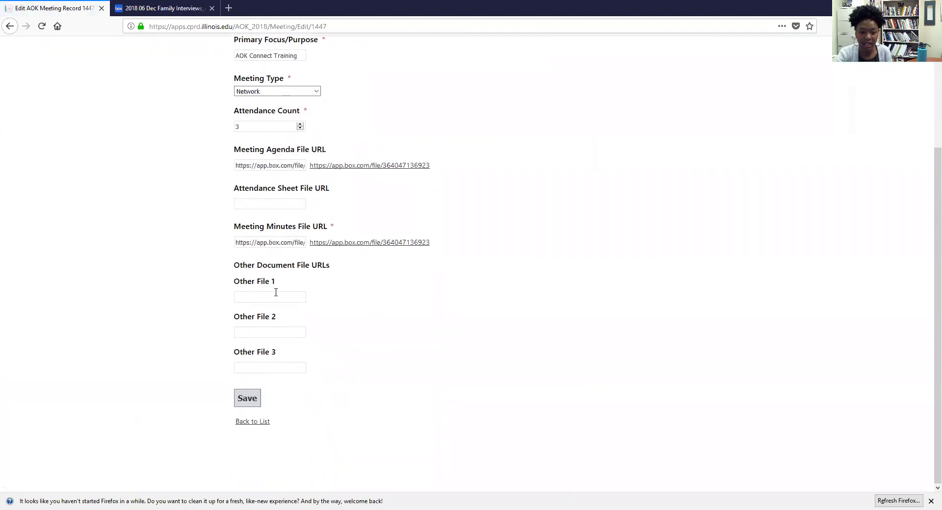
{"action": "scroll", "coordinate": [358, 147], "scroll_direction": "up", "scroll_amount": 3}
{"action": "scroll", "coordinate": [262, 206], "scroll_direction": "down", "scroll_amount": 3}
{"action": "left_click", "coordinate": [247, 398]}
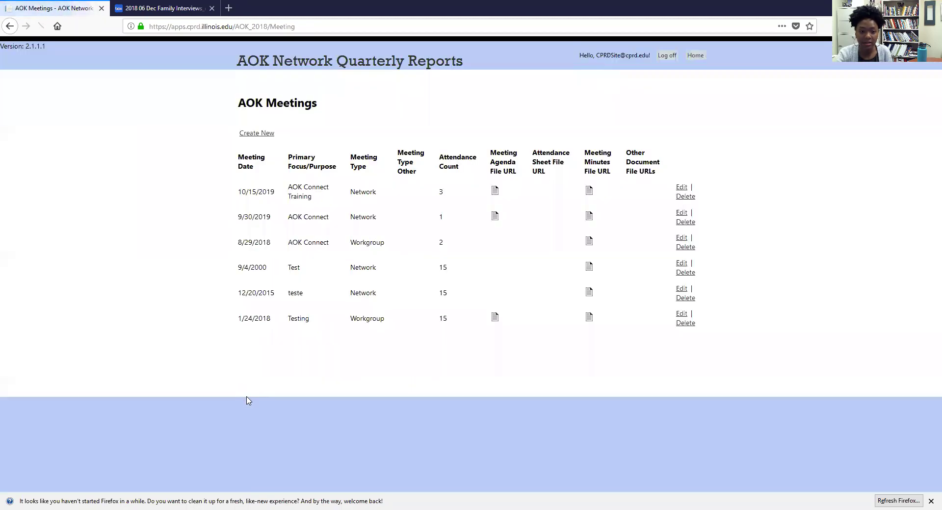
Step: Start a new record in the Community Collaboration Meetings (Non-AOK) list from the home page
{"action": "left_click", "coordinate": [312, 68]}
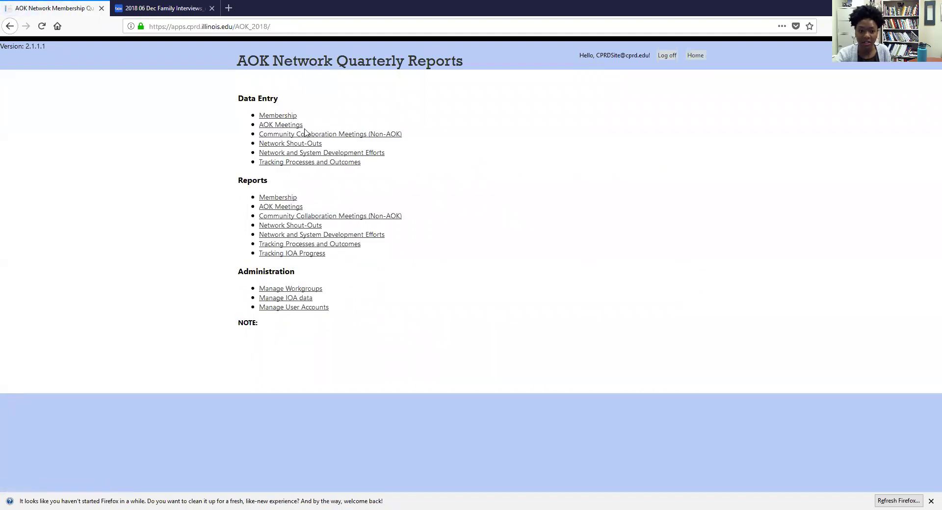
{"action": "left_click", "coordinate": [344, 135]}
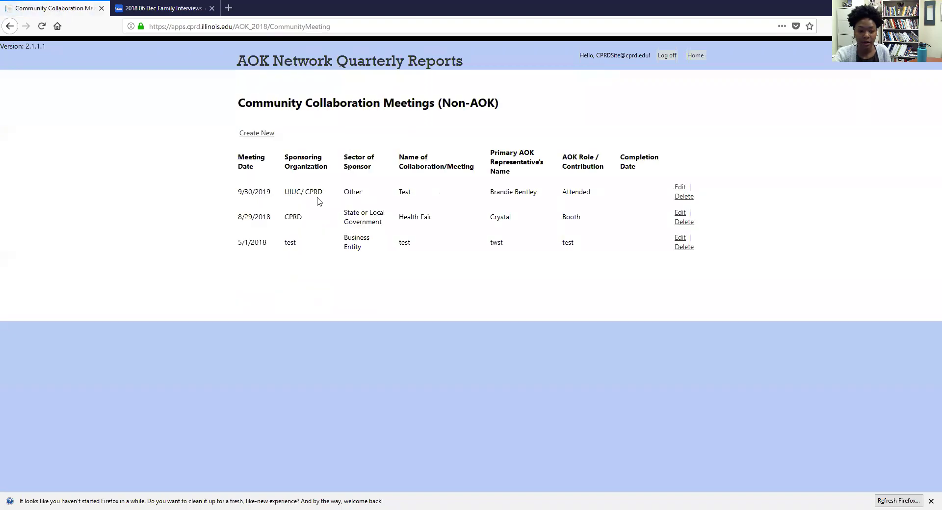
{"action": "left_click", "coordinate": [263, 141]}
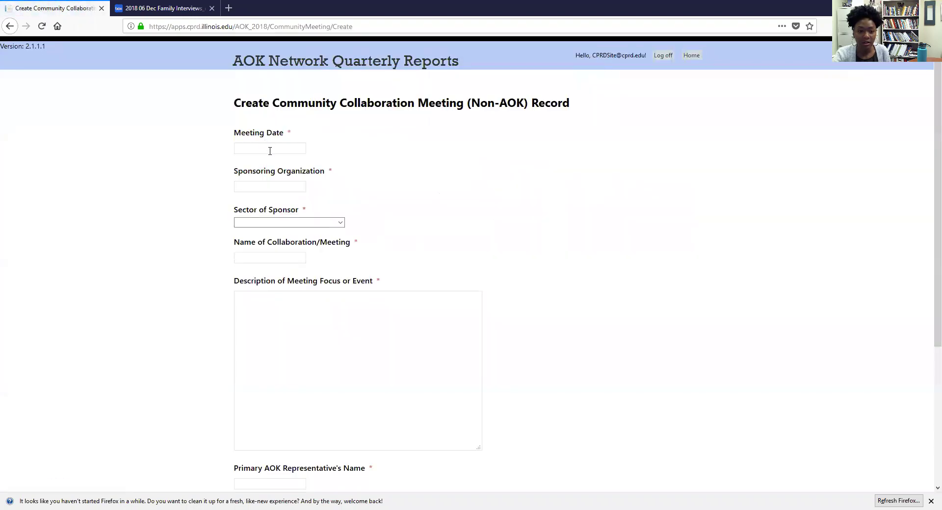
Step: Set the Meeting Date to 10/15/2019 and look over the rest of the form
{"action": "left_click", "coordinate": [269, 149]}
{"action": "left_click", "coordinate": [278, 223]}
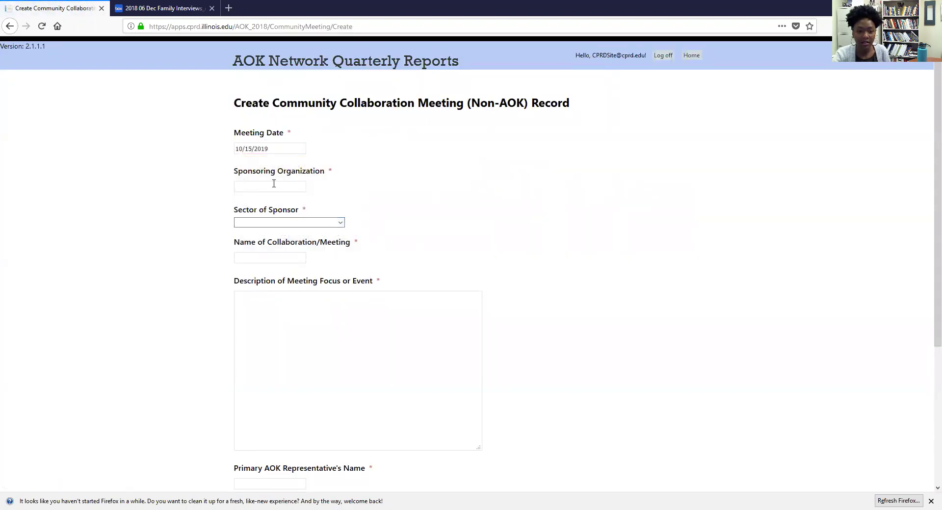
{"action": "scroll", "coordinate": [287, 179], "scroll_direction": "down", "scroll_amount": 2}
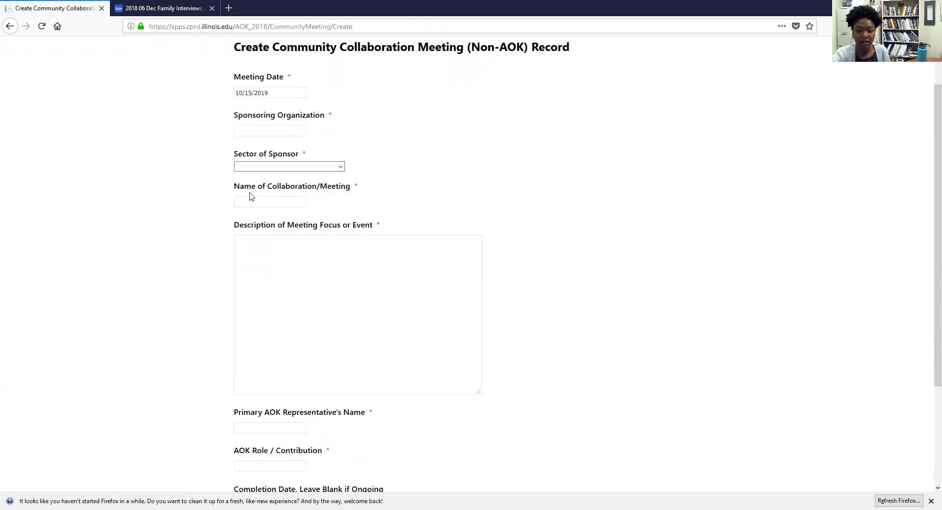
{"action": "scroll", "coordinate": [259, 221], "scroll_direction": "down", "scroll_amount": 2}
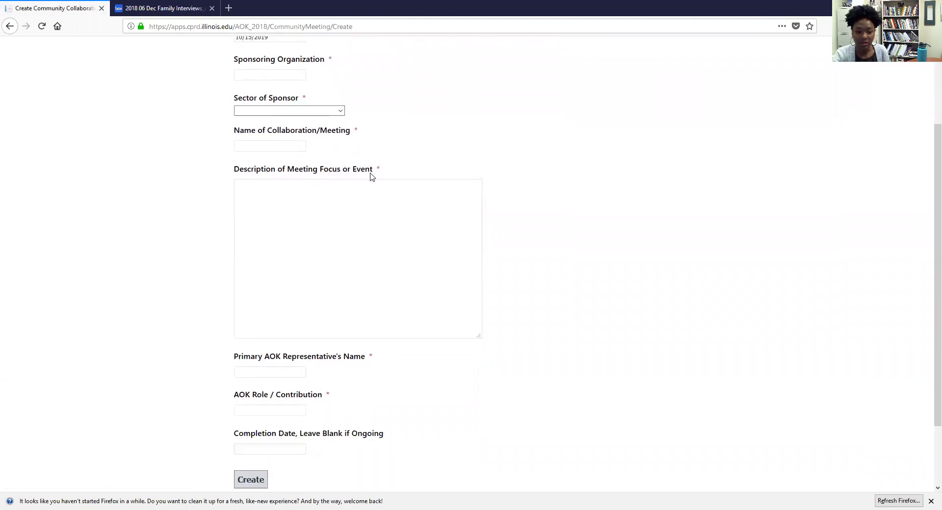
{"action": "scroll", "coordinate": [395, 320], "scroll_direction": "down", "scroll_amount": 2}
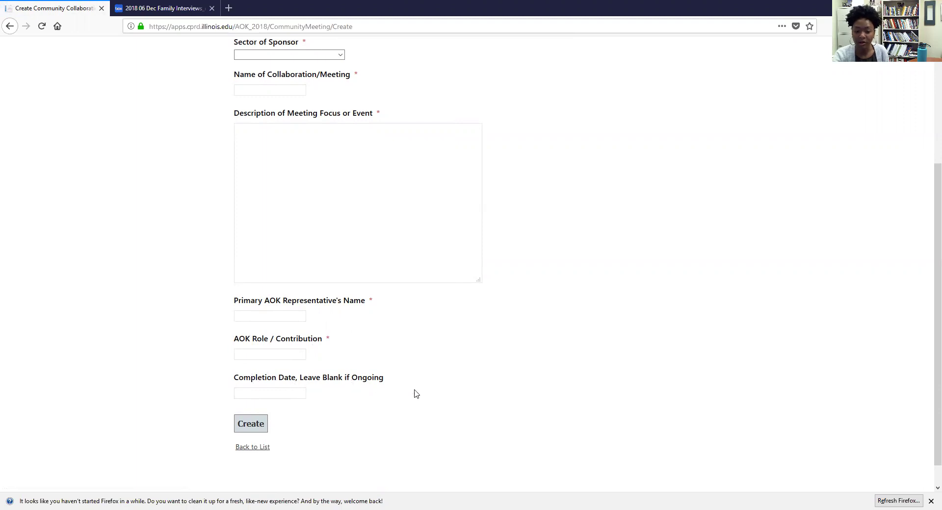
{"action": "scroll", "coordinate": [378, 397], "scroll_direction": "up", "scroll_amount": 4}
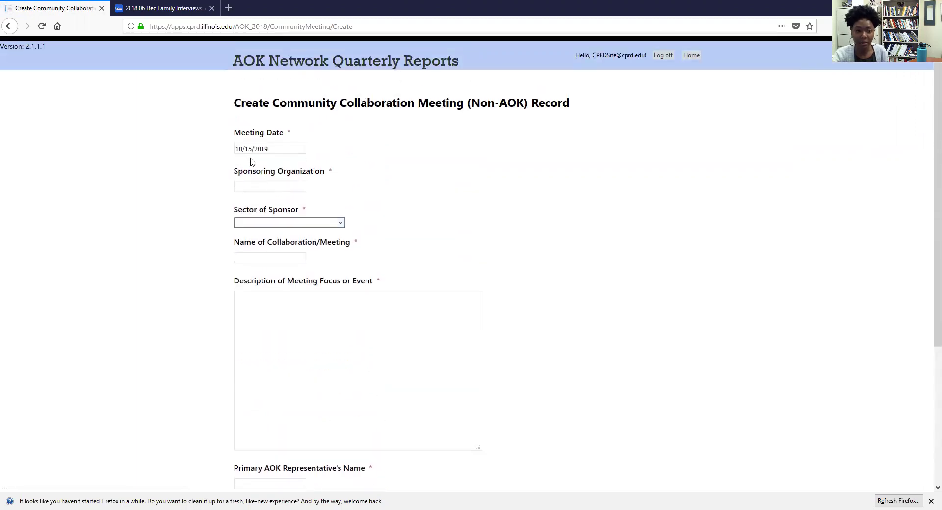
Step: Fill in the sponsoring organization and set the sponsor sector to Other
{"action": "left_click", "coordinate": [279, 190]}
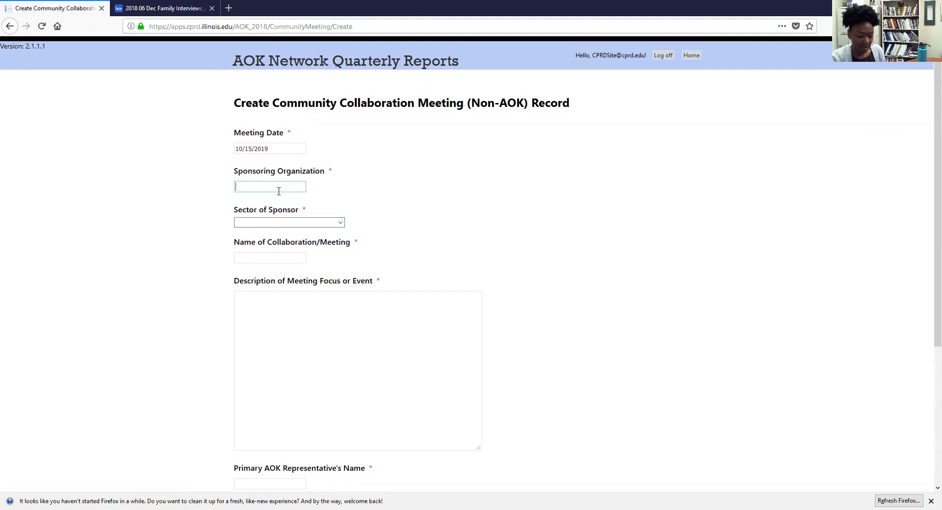
{"action": "left_click", "coordinate": [286, 223]}
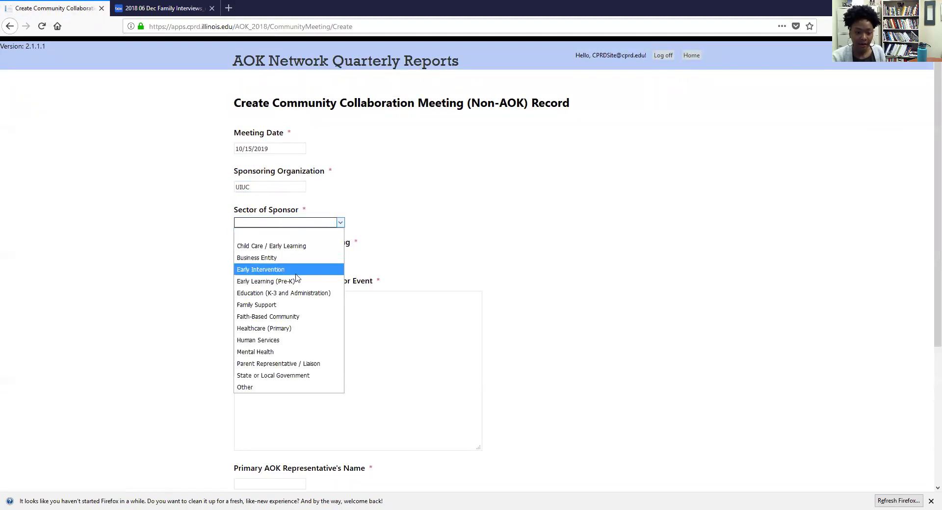
{"action": "left_click", "coordinate": [283, 388]}
{"action": "left_click", "coordinate": [370, 227]}
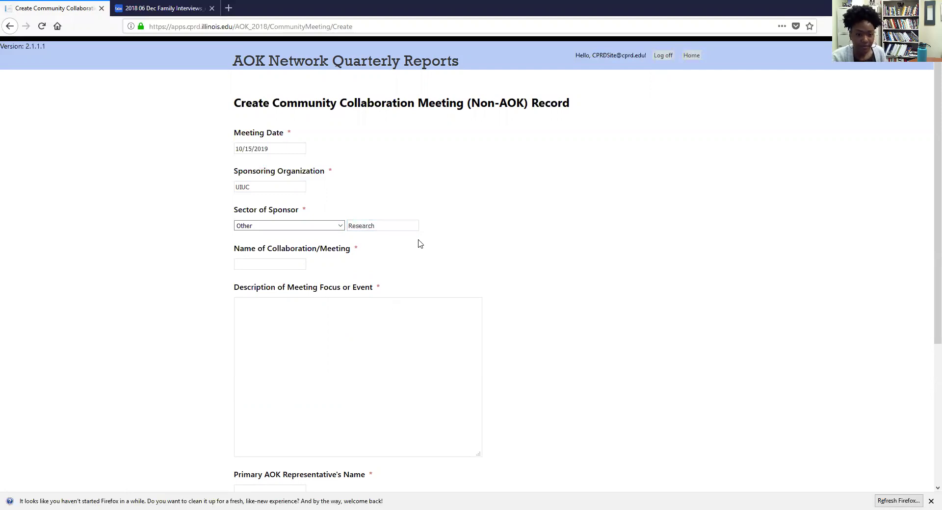
{"action": "left_click", "coordinate": [289, 264]}
{"action": "scroll", "coordinate": [288, 263], "scroll_direction": "down", "scroll_amount": 2}
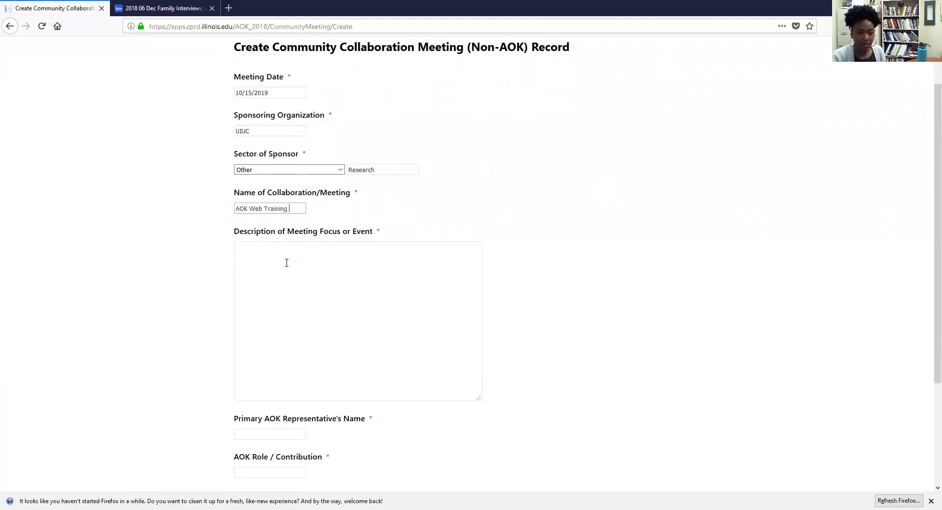
{"action": "scroll", "coordinate": [286, 262], "scroll_direction": "down", "scroll_amount": 2}
Step: Describe the meeting as 'Online' and pick the AOK representative's full name from suggestions
{"action": "left_click", "coordinate": [314, 205]}
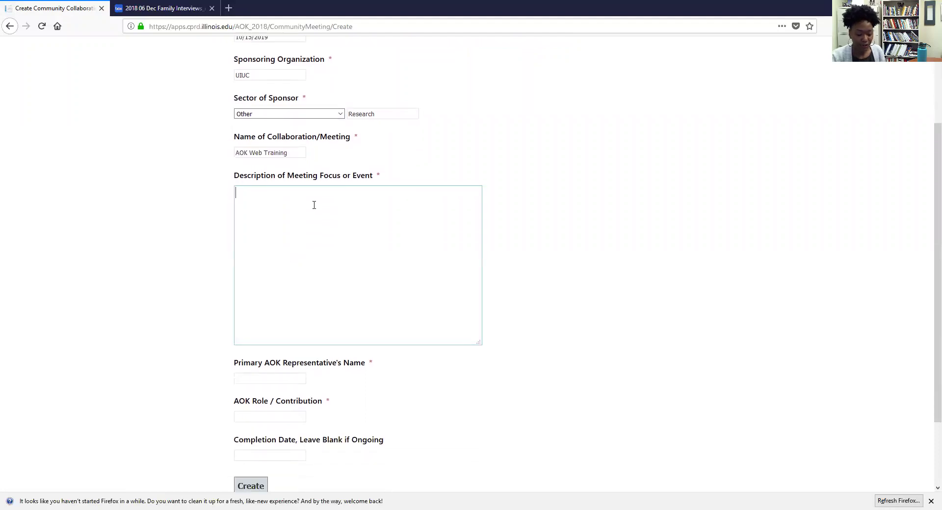
{"action": "type", "text": "Online Training"}
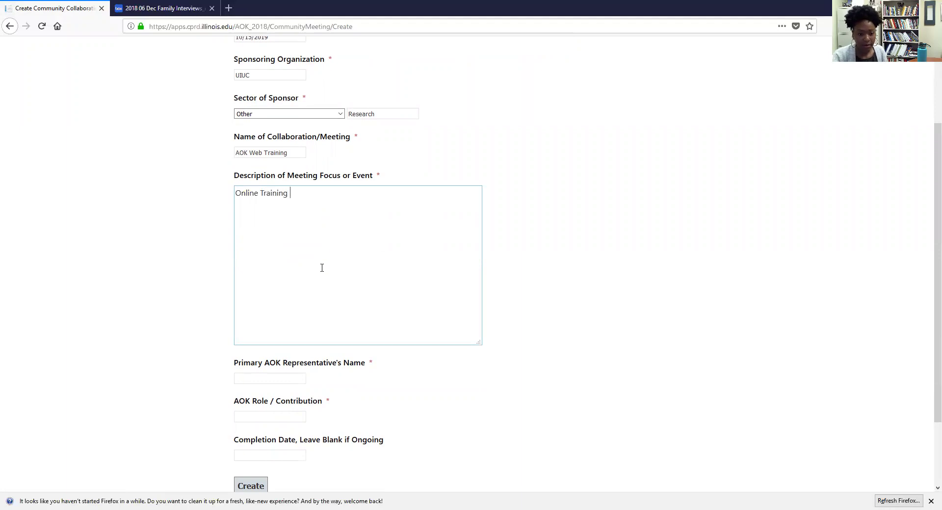
{"action": "scroll", "coordinate": [322, 268], "scroll_direction": "down", "scroll_amount": 3}
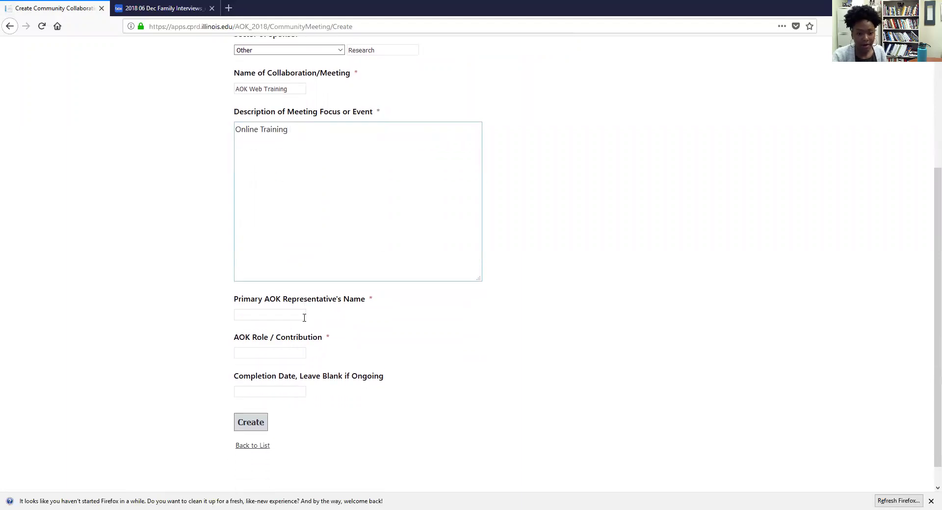
{"action": "left_click", "coordinate": [289, 291]}
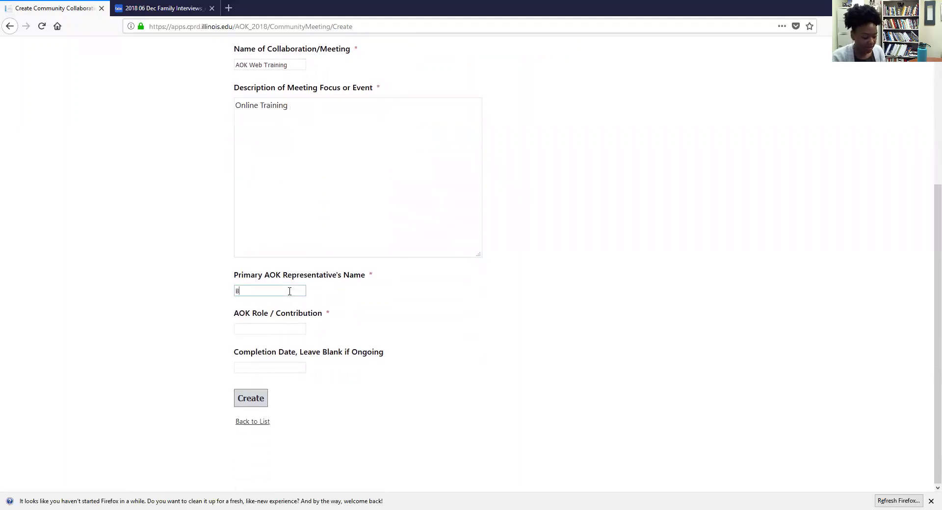
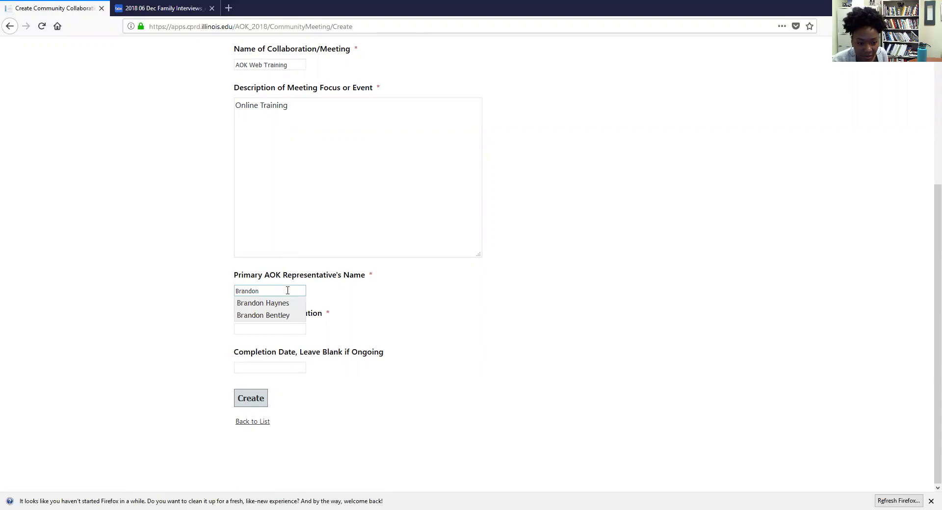
{"action": "left_click", "coordinate": [282, 316]}
Step: Set AOK Role / Contribution to Attendee and create the record
{"action": "left_click", "coordinate": [277, 329]}
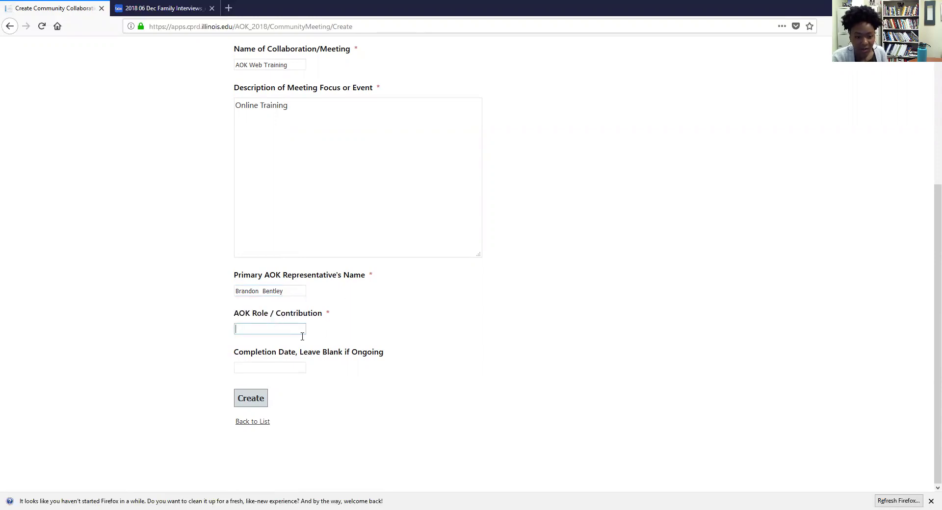
{"action": "scroll", "coordinate": [284, 353], "scroll_direction": "up", "scroll_amount": 2}
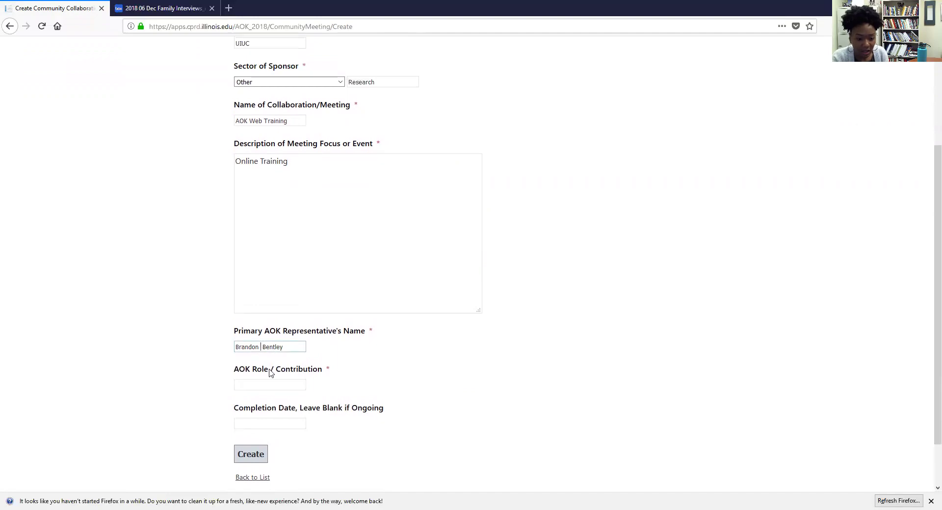
{"action": "type", "text": "Ate"}
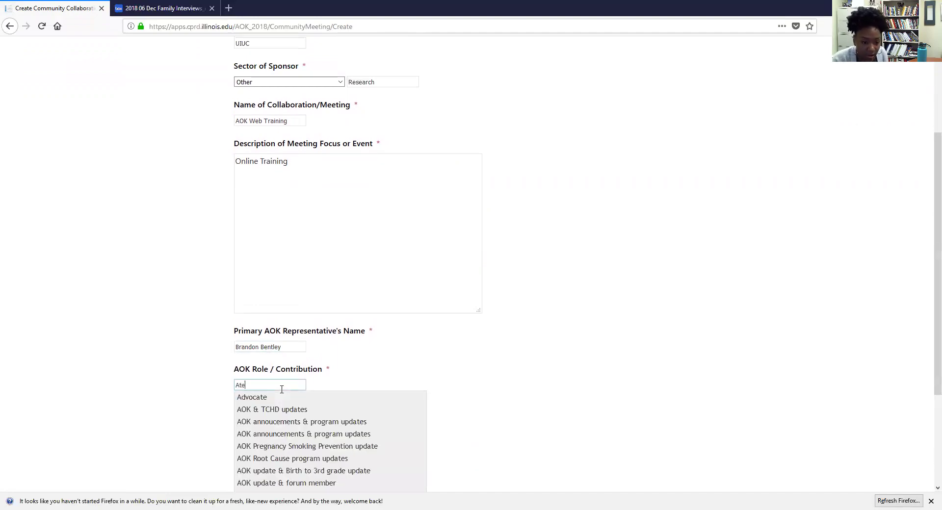
{"action": "scroll", "coordinate": [311, 471], "scroll_direction": "down", "scroll_amount": 2}
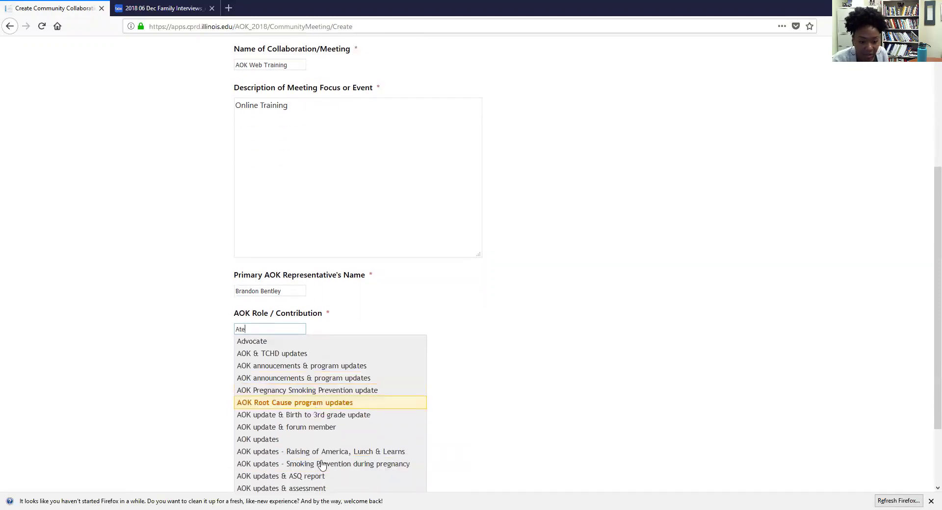
{"action": "scroll", "coordinate": [325, 478], "scroll_direction": "down", "scroll_amount": 3}
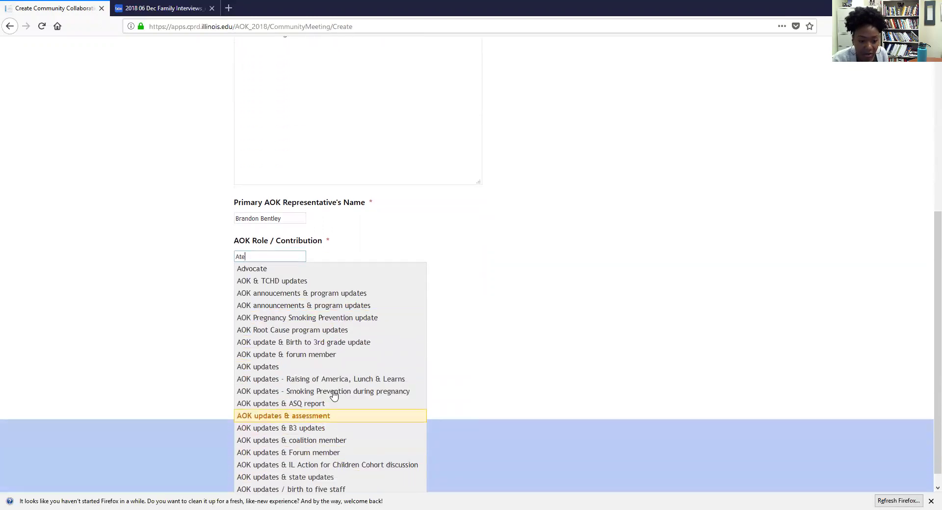
{"action": "left_click_drag", "start_coordinate": [267, 237], "coordinate": [237, 237]}
{"action": "type", "text": "Attendee"}
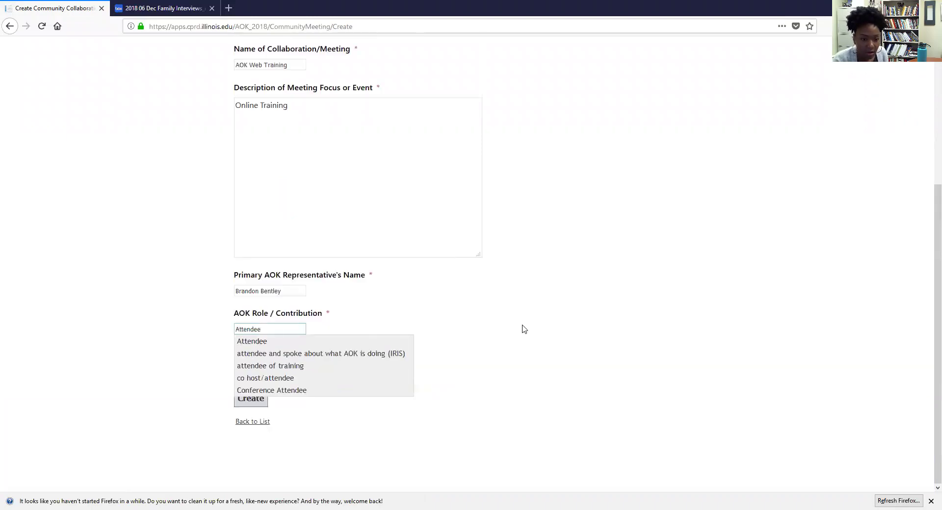
{"action": "left_click", "coordinate": [528, 337]}
{"action": "left_click", "coordinate": [280, 328]}
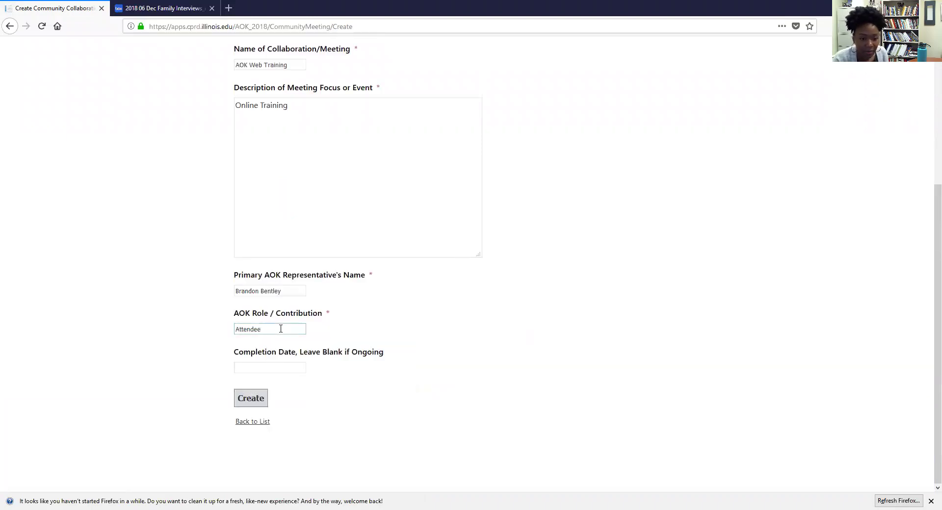
{"action": "left_click", "coordinate": [251, 398]}
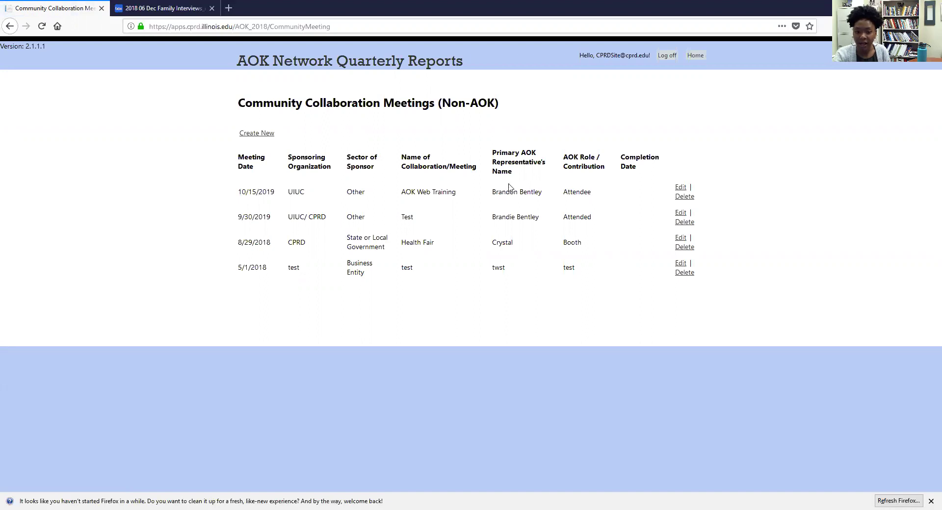
Step: Save the AOK Web Training record again without changes, then return to the home menu
{"action": "left_click", "coordinate": [680, 187]}
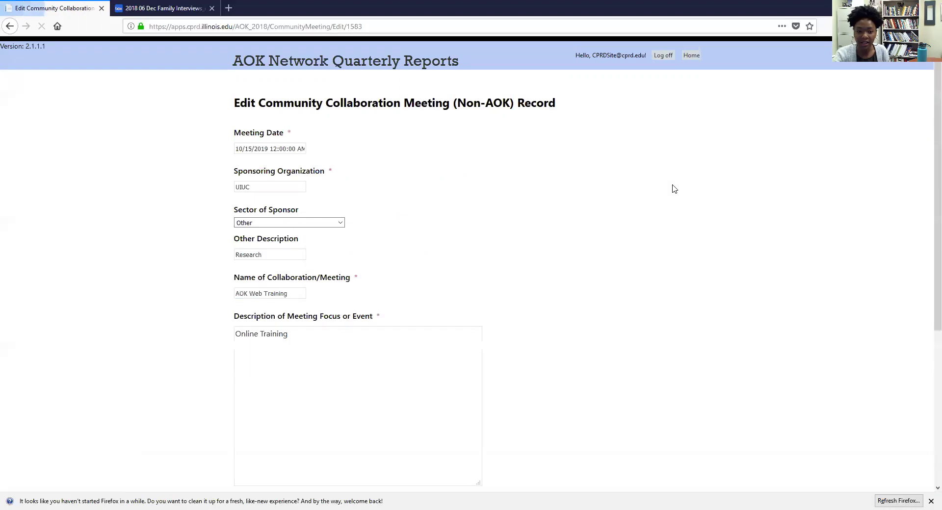
{"action": "scroll", "coordinate": [440, 252], "scroll_direction": "down", "scroll_amount": 5}
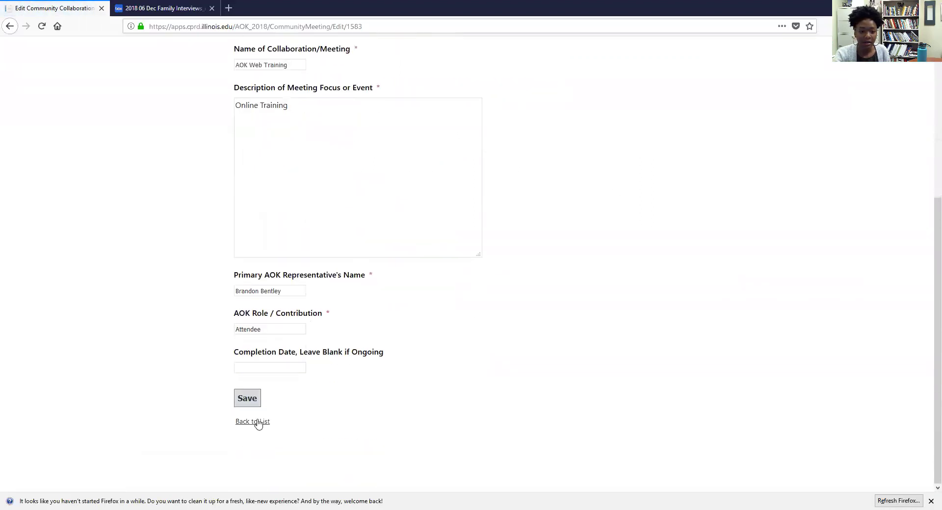
{"action": "scroll", "coordinate": [349, 157], "scroll_direction": "up", "scroll_amount": 5}
{"action": "scroll", "coordinate": [260, 365], "scroll_direction": "down", "scroll_amount": 1}
{"action": "scroll", "coordinate": [260, 365], "scroll_direction": "down", "scroll_amount": 4}
{"action": "left_click", "coordinate": [249, 406]}
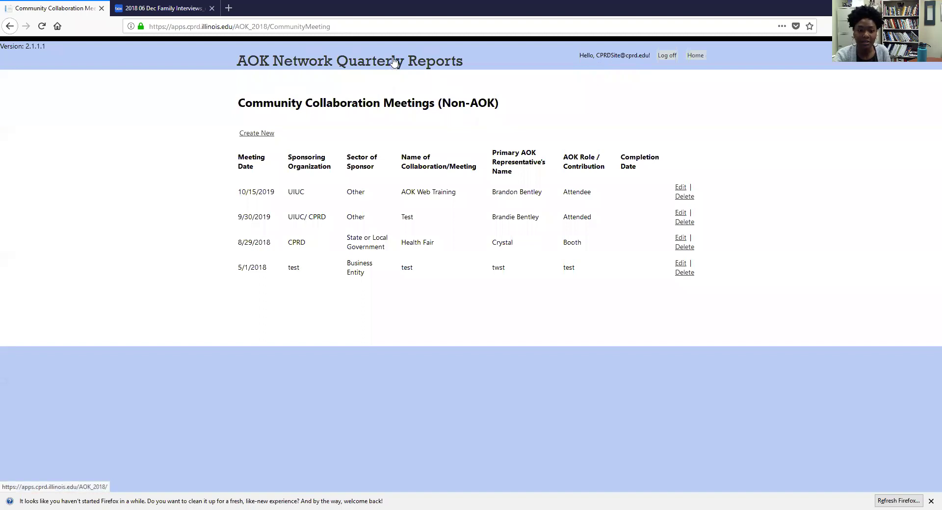
{"action": "left_click", "coordinate": [394, 60]}
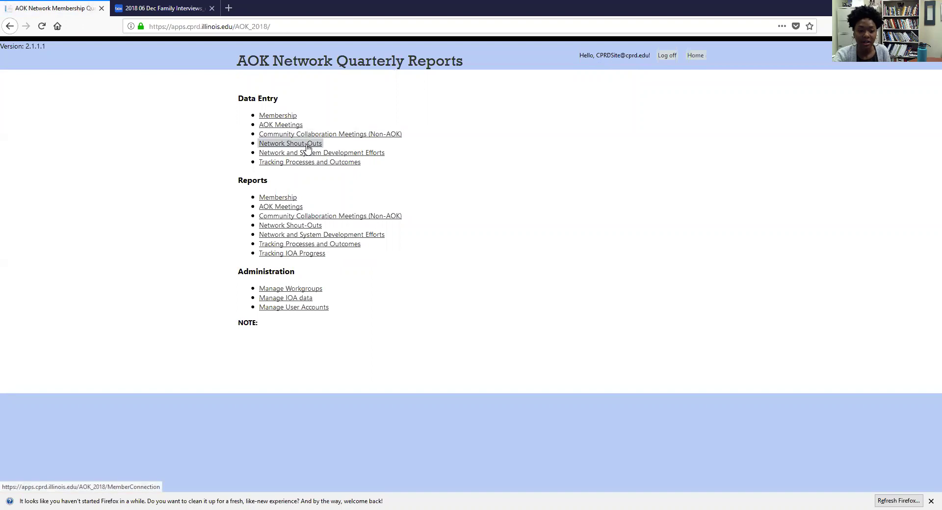
Step: Start a new record from the Network Shout-Outs page
{"action": "left_click", "coordinate": [307, 145]}
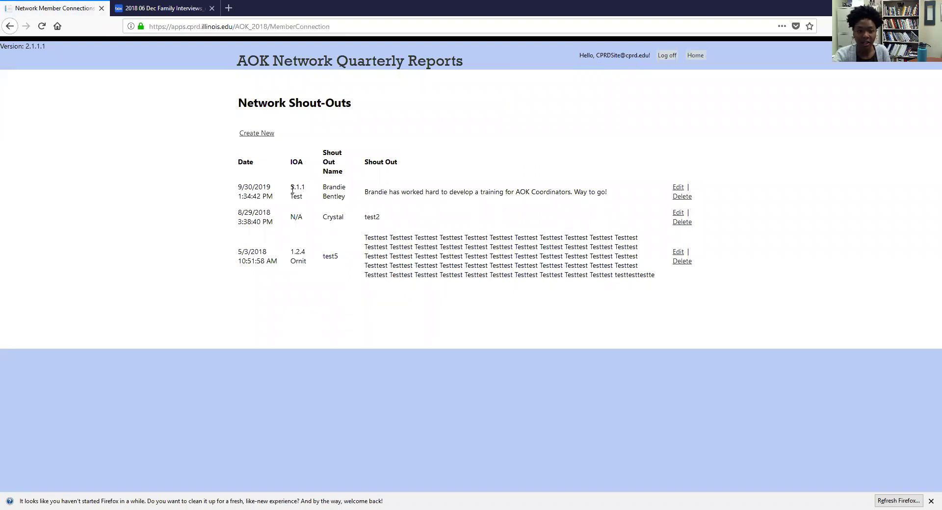
{"action": "left_click", "coordinate": [260, 141]}
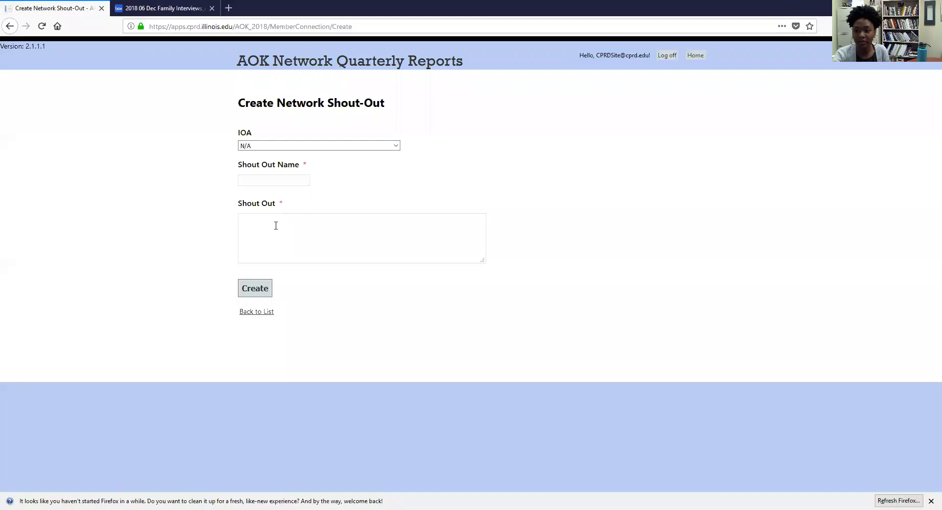
Step: Set the IOA to 6.1.1 Test and enter the person's first name as the shout-out name
{"action": "left_click", "coordinate": [300, 148]}
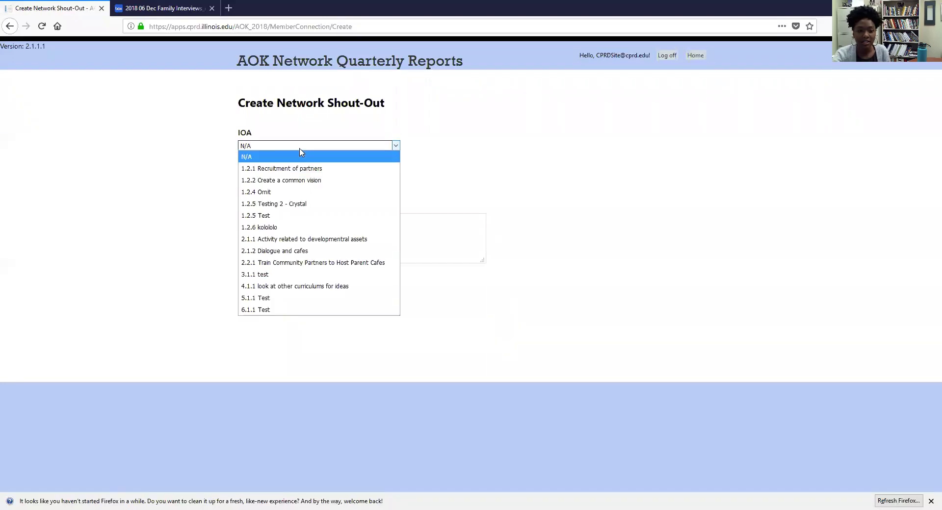
{"action": "left_click", "coordinate": [287, 309]}
{"action": "left_click", "coordinate": [284, 180]}
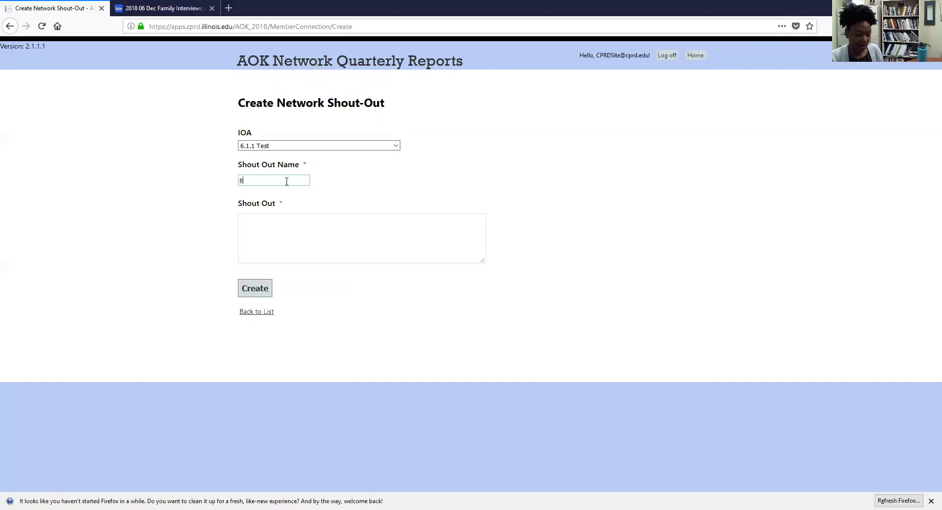
{"action": "type", "text": "ndo"}
Step: Write the message that the person 'has made great contributions to the team!', fixing the spelling
{"action": "left_click", "coordinate": [275, 223]}
{"action": "type", "text": "Brandon w"}
{"action": "key", "text": "BackSpace"}
{"action": "type", "text": "has wo"}
{"action": "key", "text": "BackSpace"}
{"action": "key", "text": "BackSpace"}
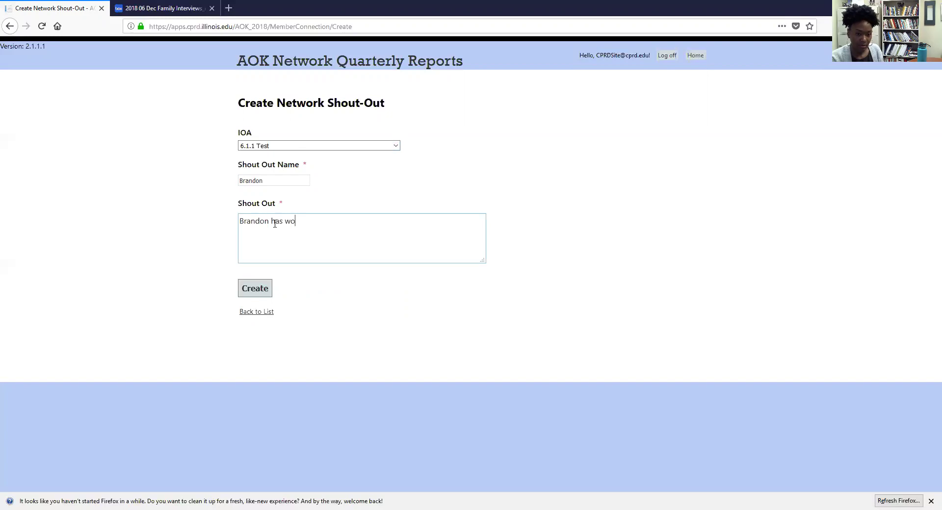
{"action": "type", "text": "mad"}
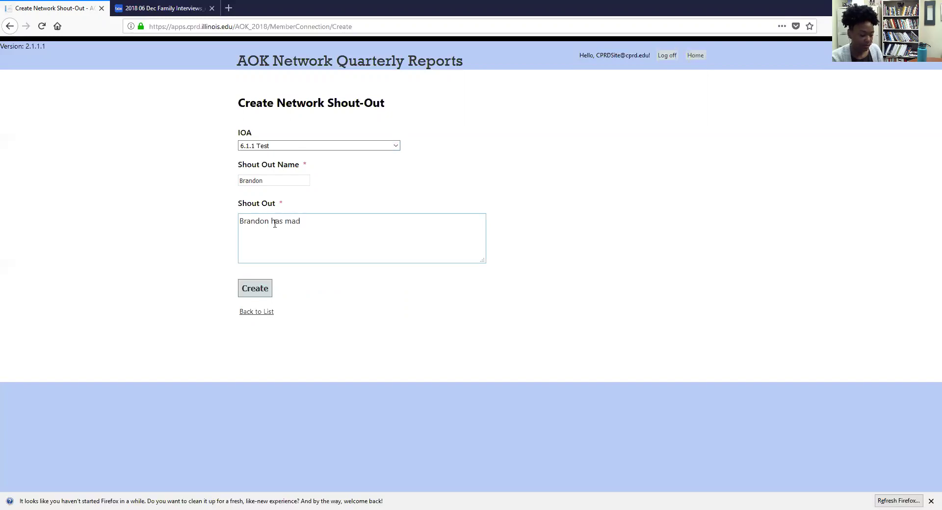
{"action": "type", "text": "e great contibutions "}
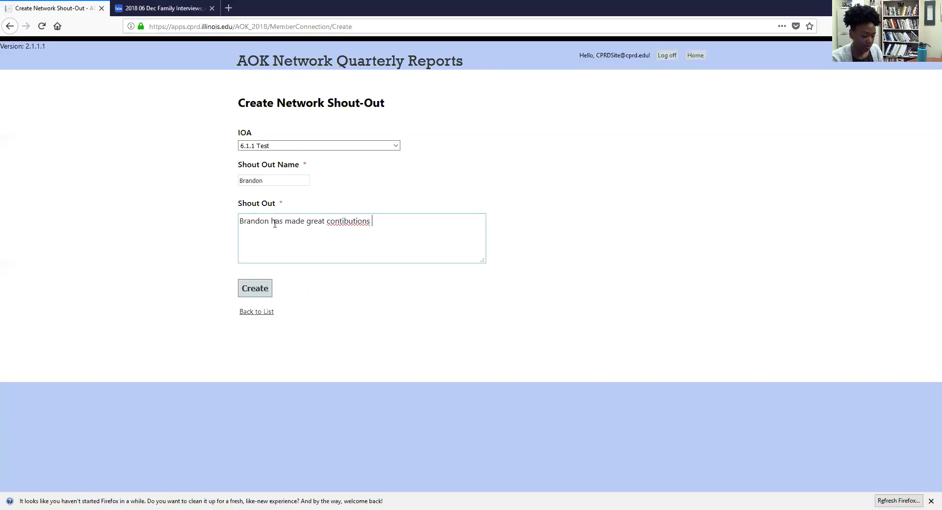
{"action": "type", "text": "to the team@"}
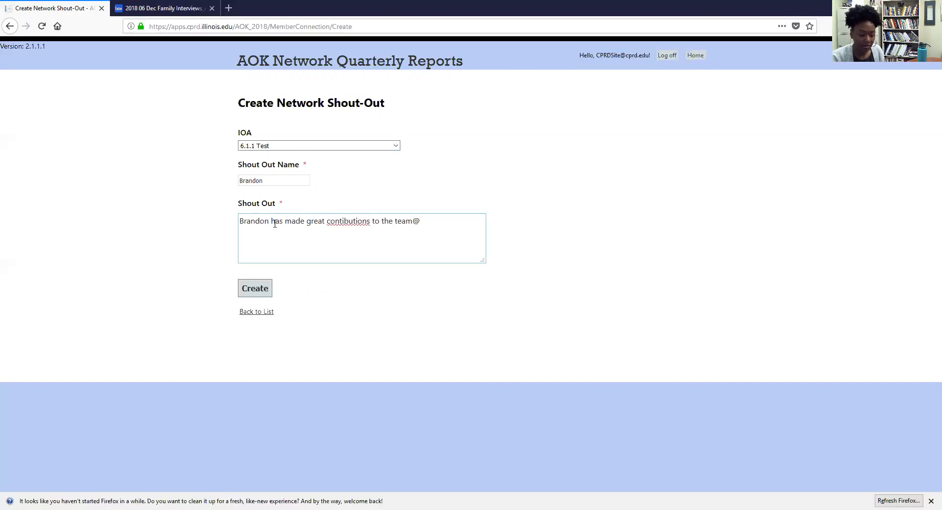
{"action": "key", "text": "BackSpace"}
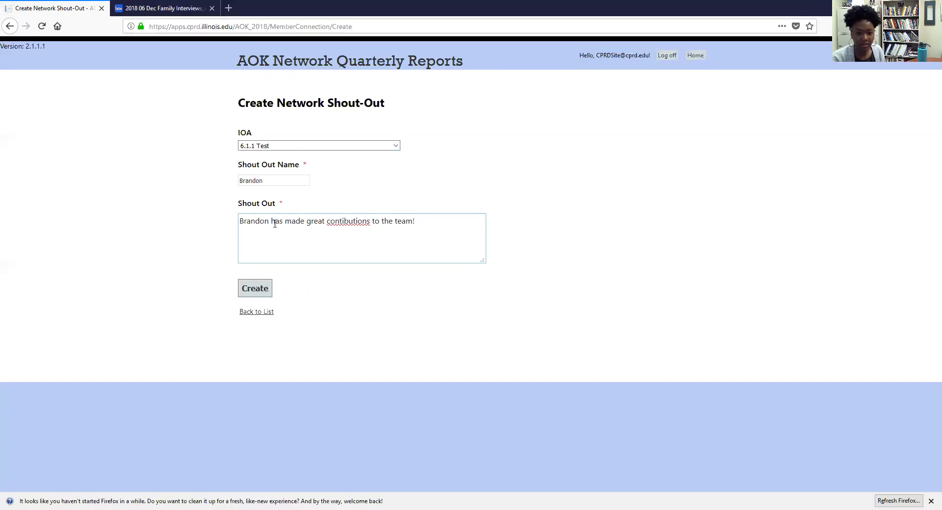
{"action": "type", "text": "!"}
{"action": "right_click", "coordinate": [343, 221]}
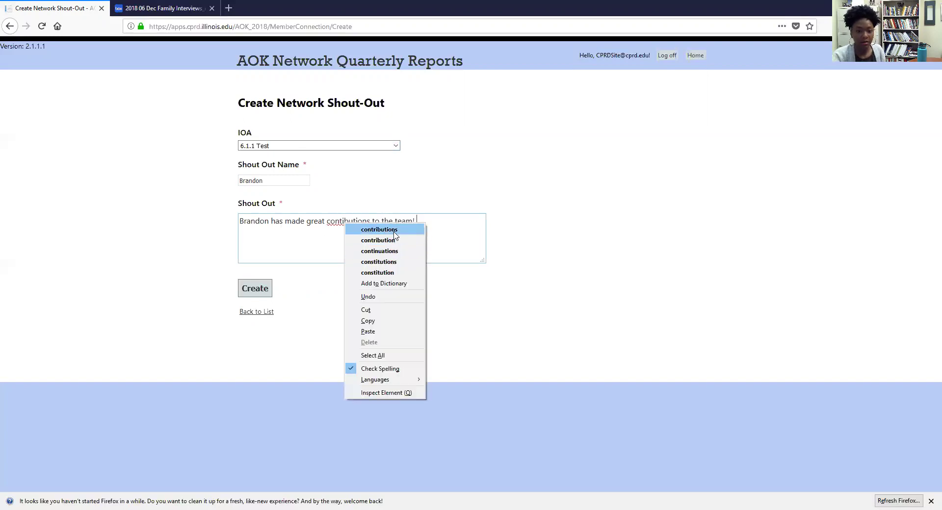
{"action": "left_click", "coordinate": [383, 229]}
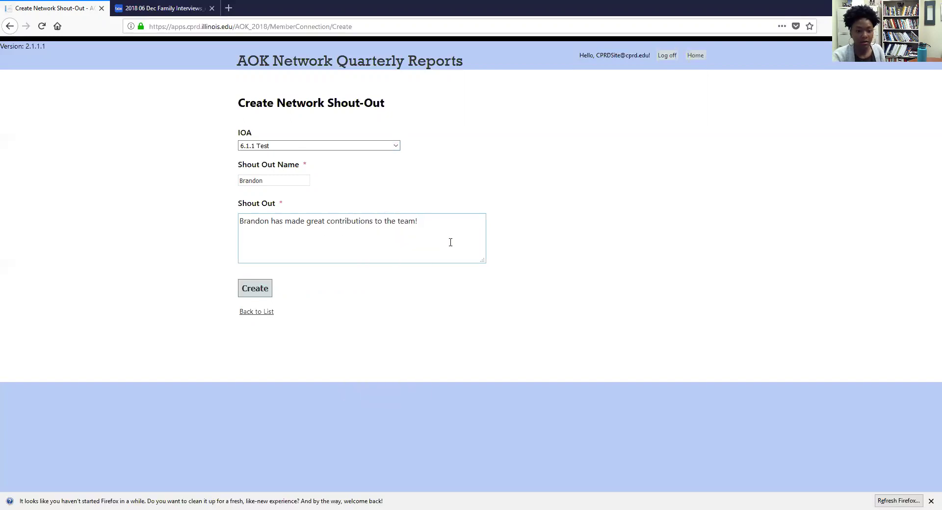
Step: Create the shout-out, then go home and open Network and System Development Efforts
{"action": "left_click", "coordinate": [255, 289]}
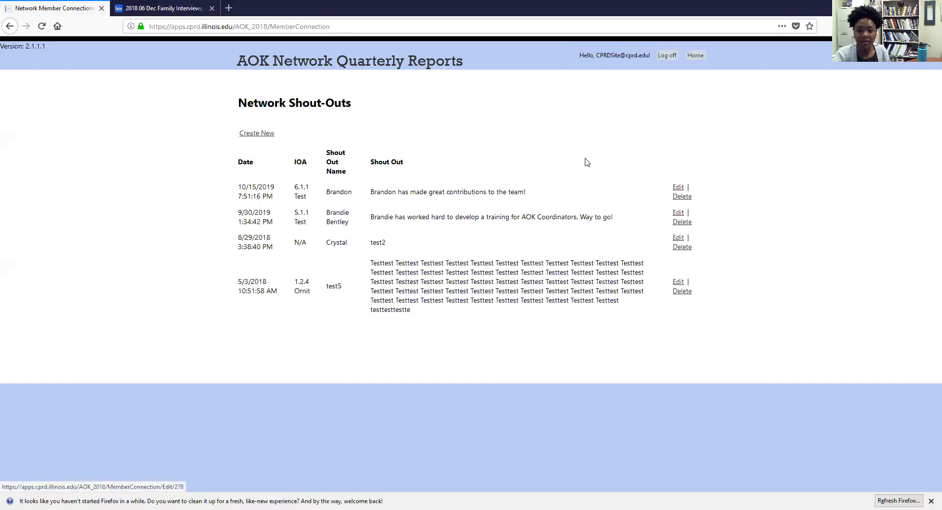
{"action": "left_click", "coordinate": [432, 68]}
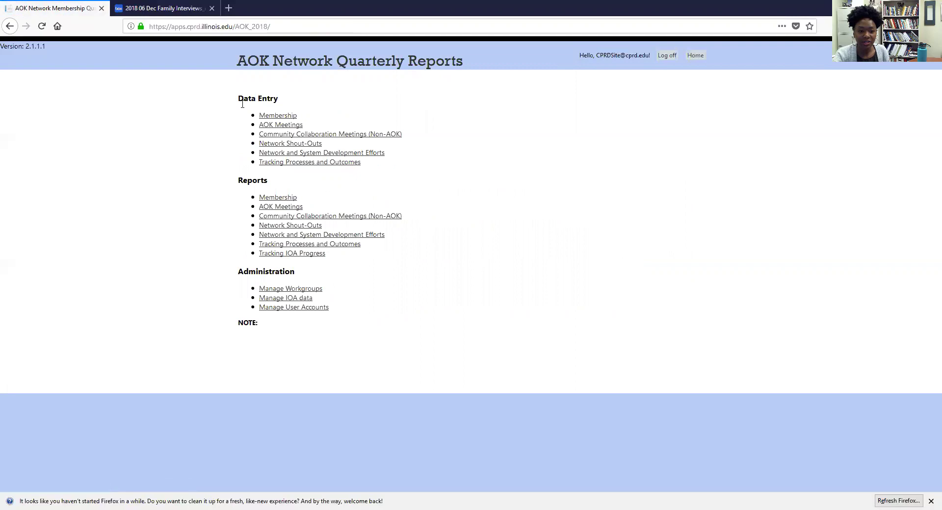
{"action": "left_click", "coordinate": [345, 155]}
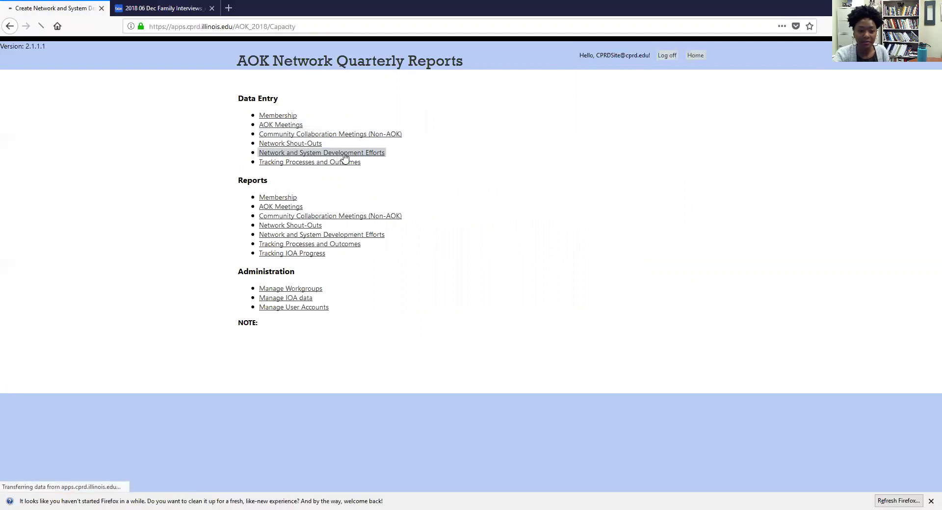
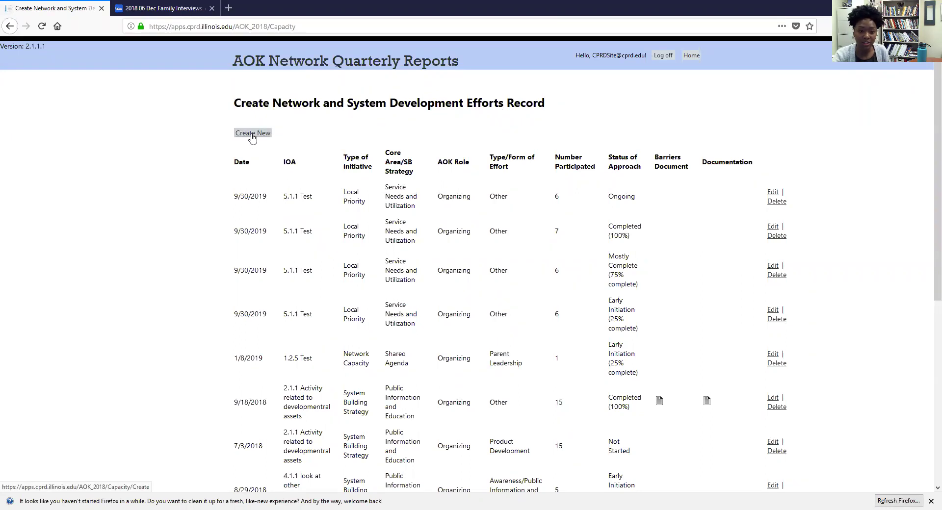
Step: Start a new, blank Network and System Development Efforts record form
{"action": "left_click", "coordinate": [253, 138]}
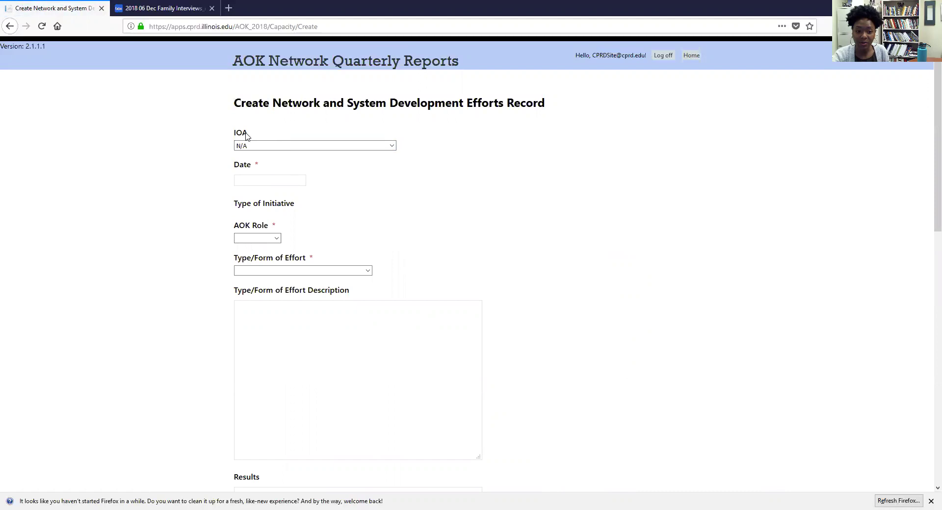
{"action": "scroll", "coordinate": [245, 133], "scroll_direction": "down", "scroll_amount": 2}
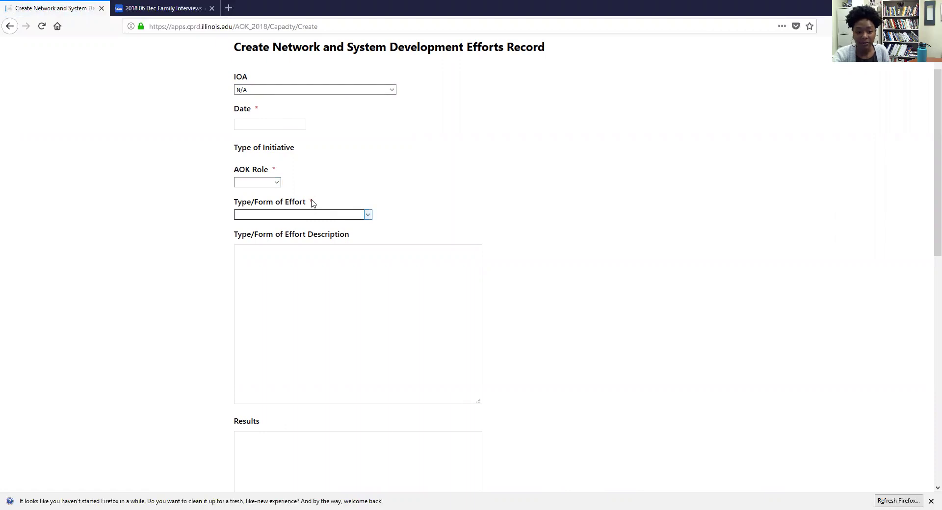
{"action": "scroll", "coordinate": [275, 206], "scroll_direction": "down", "scroll_amount": 2}
Step: Review the description, Results and Status of Approach fields, leaving them blank
{"action": "left_click", "coordinate": [278, 202]}
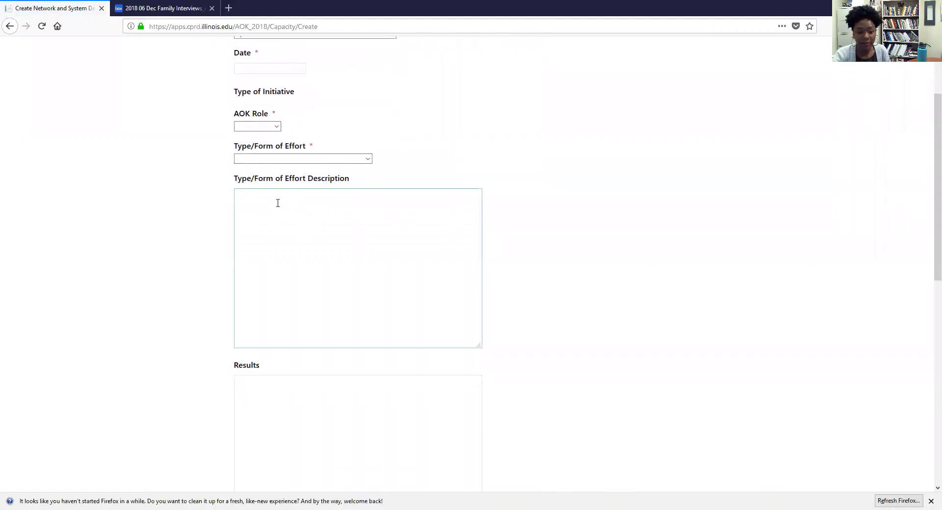
{"action": "scroll", "coordinate": [278, 202], "scroll_direction": "down", "scroll_amount": 6}
{"action": "left_click", "coordinate": [287, 240]}
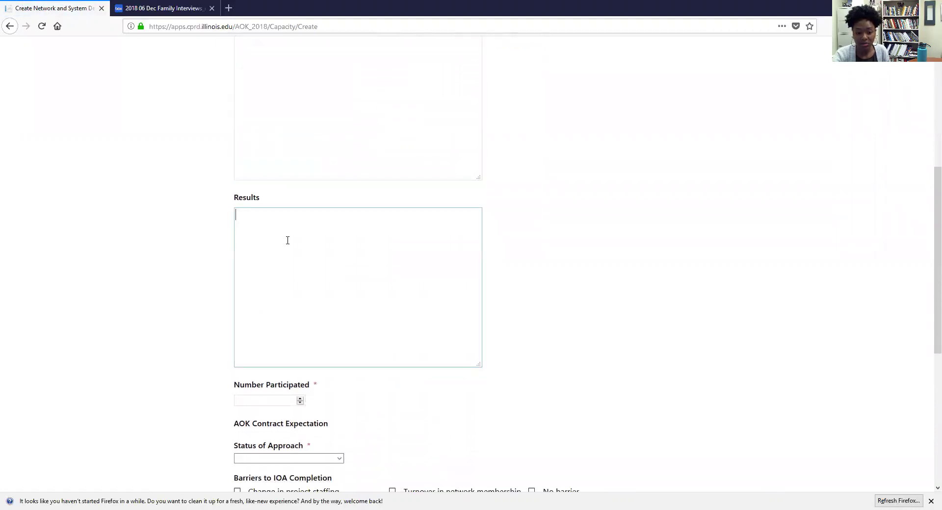
{"action": "scroll", "coordinate": [287, 239], "scroll_direction": "down", "scroll_amount": 4}
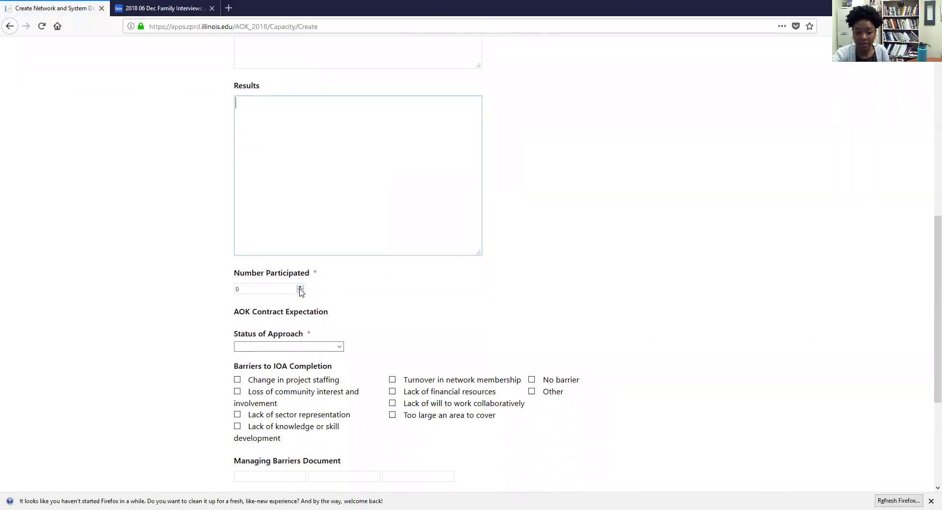
{"action": "scroll", "coordinate": [301, 291], "scroll_direction": "down", "scroll_amount": 2}
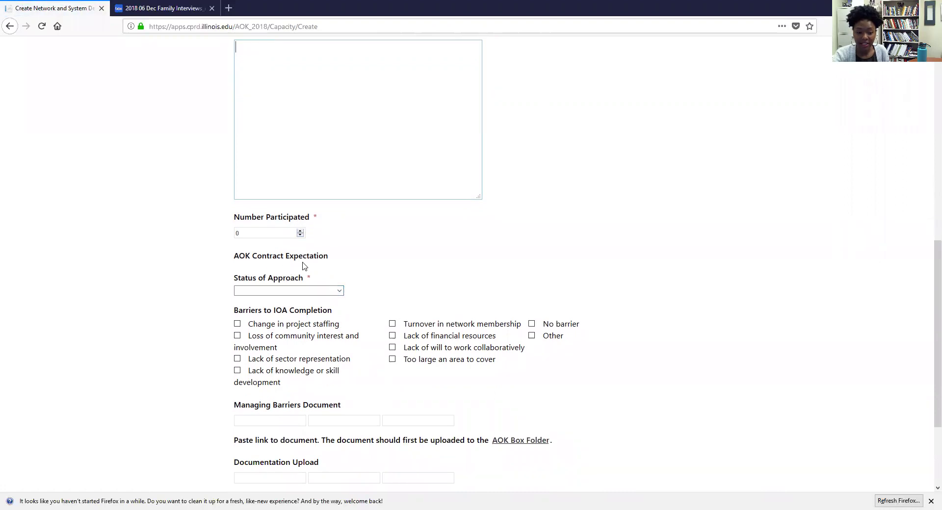
{"action": "left_click", "coordinate": [297, 292]}
{"action": "left_click", "coordinate": [297, 292]}
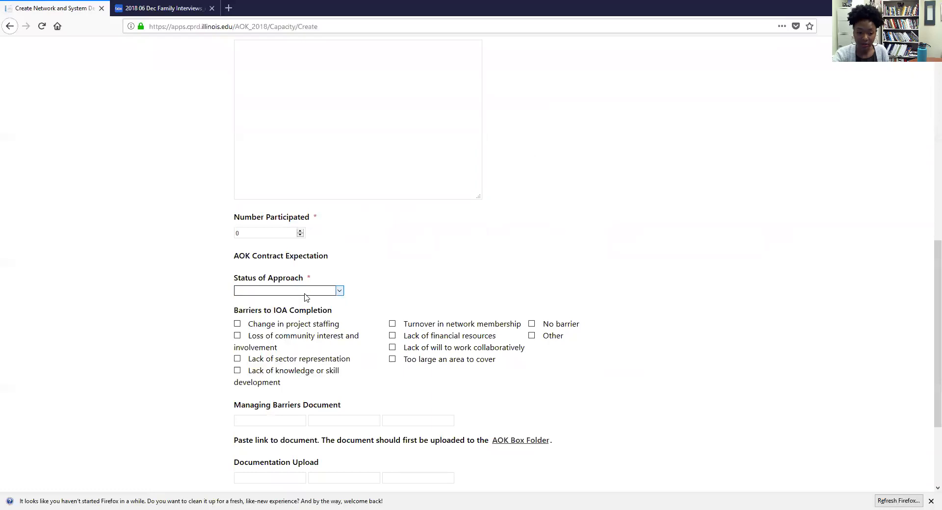
{"action": "scroll", "coordinate": [305, 296], "scroll_direction": "down", "scroll_amount": 2}
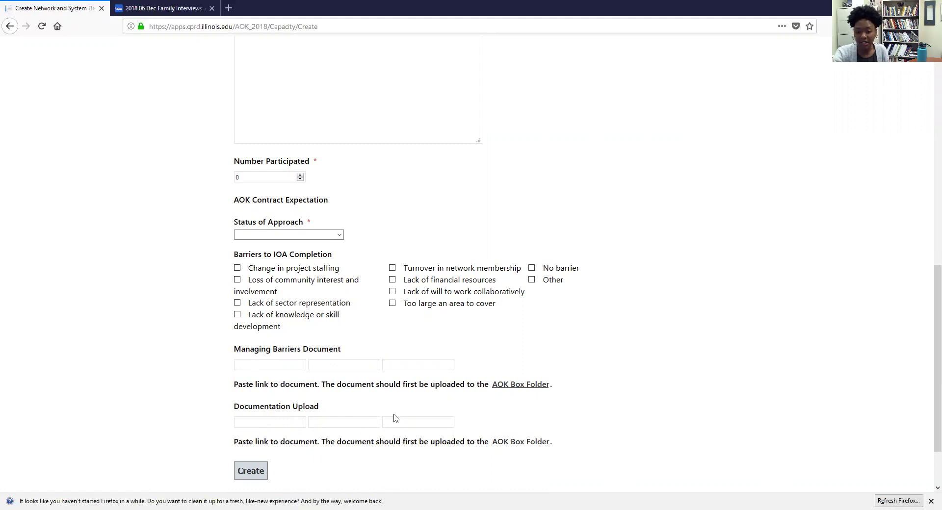
{"action": "scroll", "coordinate": [460, 327], "scroll_direction": "up", "scroll_amount": 3}
{"action": "scroll", "coordinate": [454, 341], "scroll_direction": "up", "scroll_amount": 10}
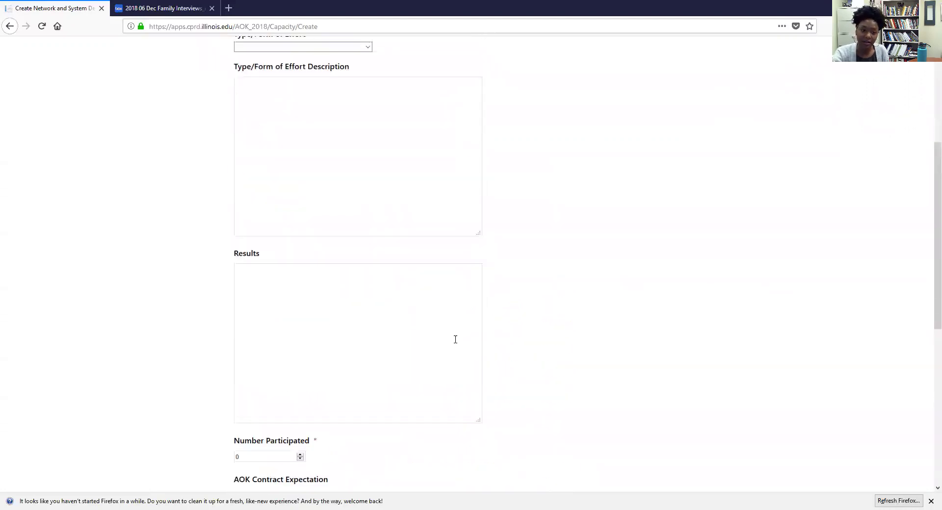
Step: Set the IOA to 6.1.1 Test and the date to 10/15/2019
{"action": "left_click", "coordinate": [333, 147]}
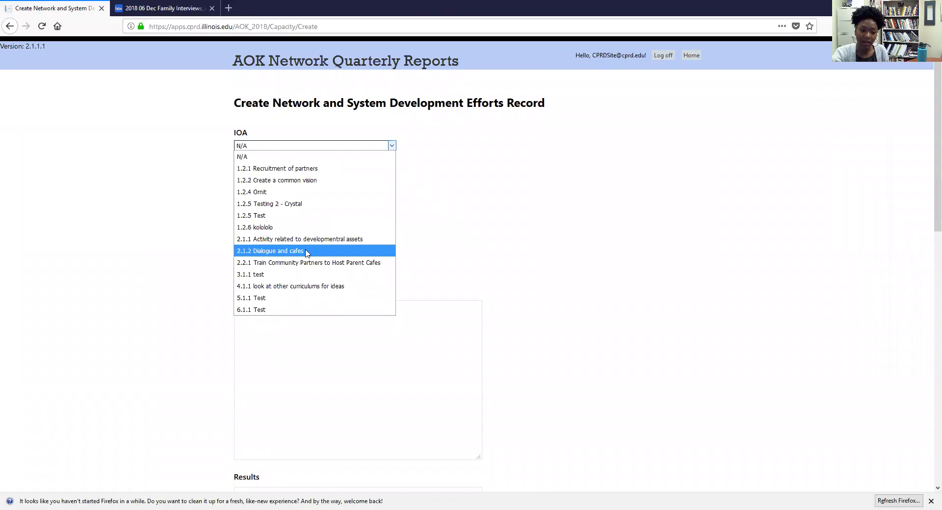
{"action": "left_click", "coordinate": [275, 310]}
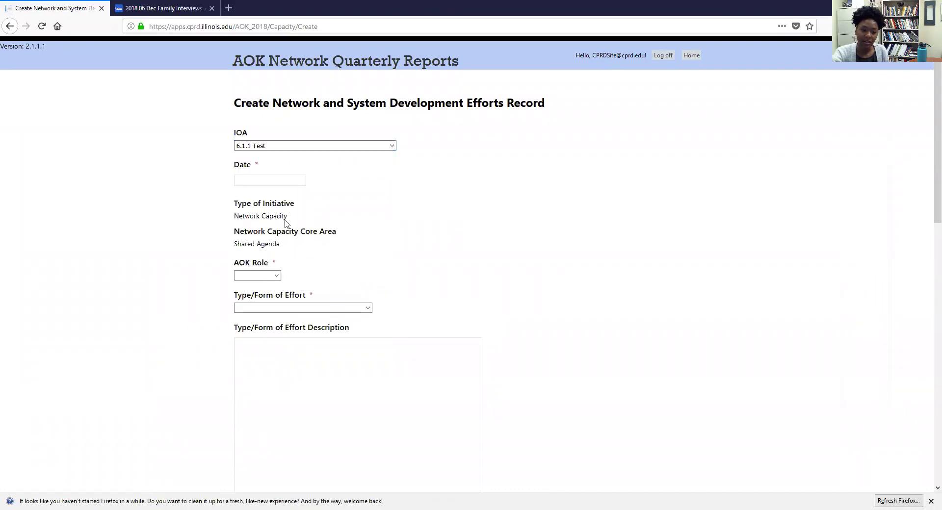
{"action": "left_click", "coordinate": [257, 181]}
{"action": "left_click", "coordinate": [282, 255]}
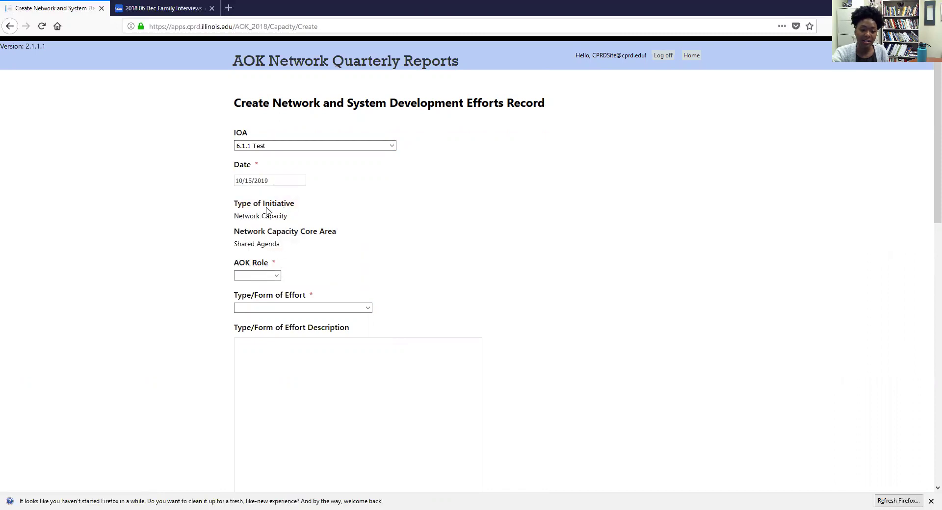
{"action": "left_click", "coordinate": [284, 147]}
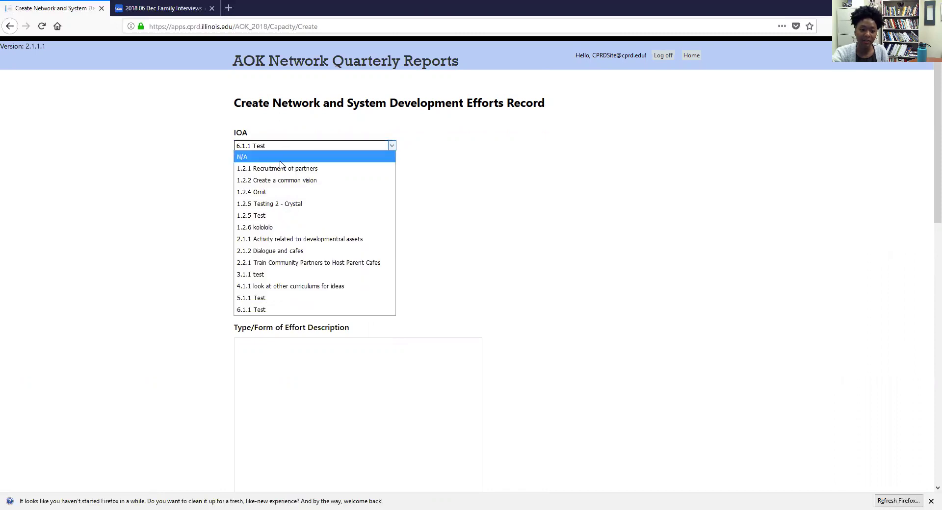
{"action": "left_click", "coordinate": [271, 192]}
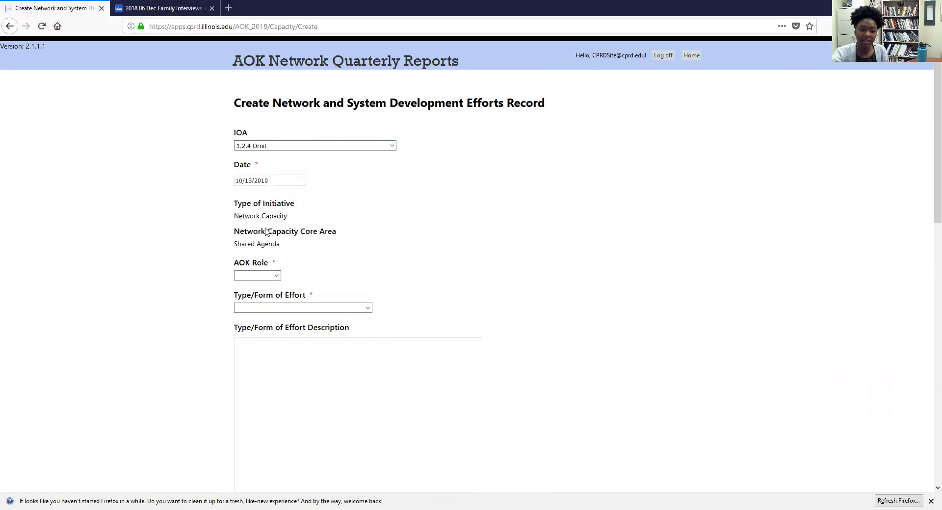
{"action": "left_click", "coordinate": [301, 147]}
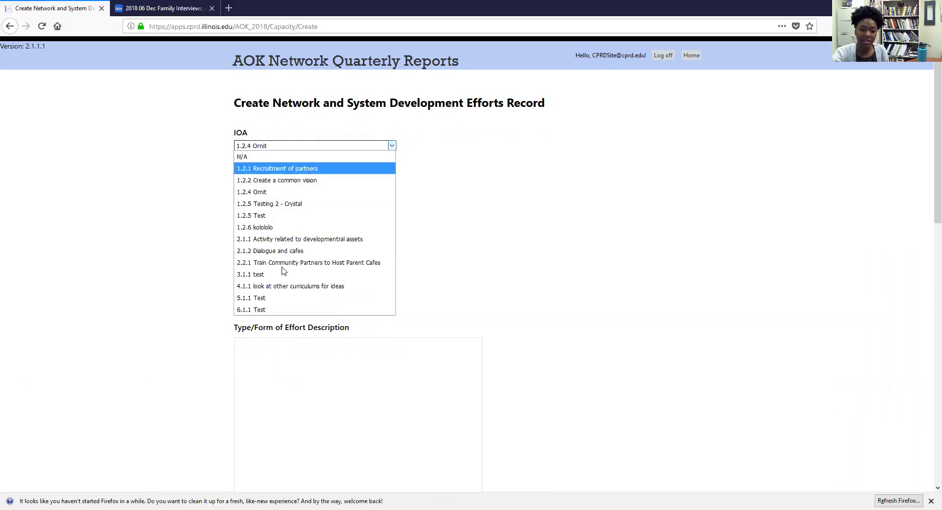
{"action": "left_click", "coordinate": [281, 309]}
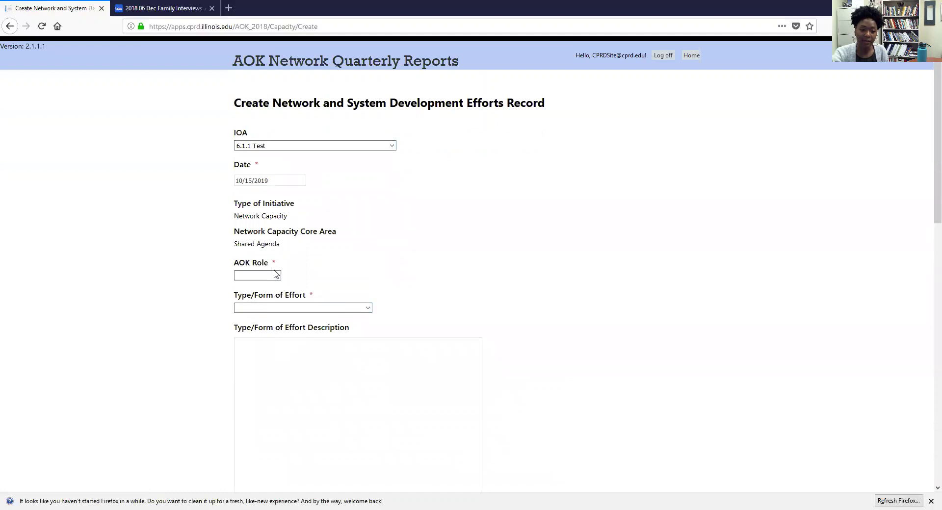
Step: Set AOK Role to Organizing and effort type to Training and Technical Asst
{"action": "left_click", "coordinate": [277, 276]}
{"action": "left_click", "coordinate": [274, 272]}
{"action": "scroll", "coordinate": [271, 224], "scroll_direction": "down", "scroll_amount": 2}
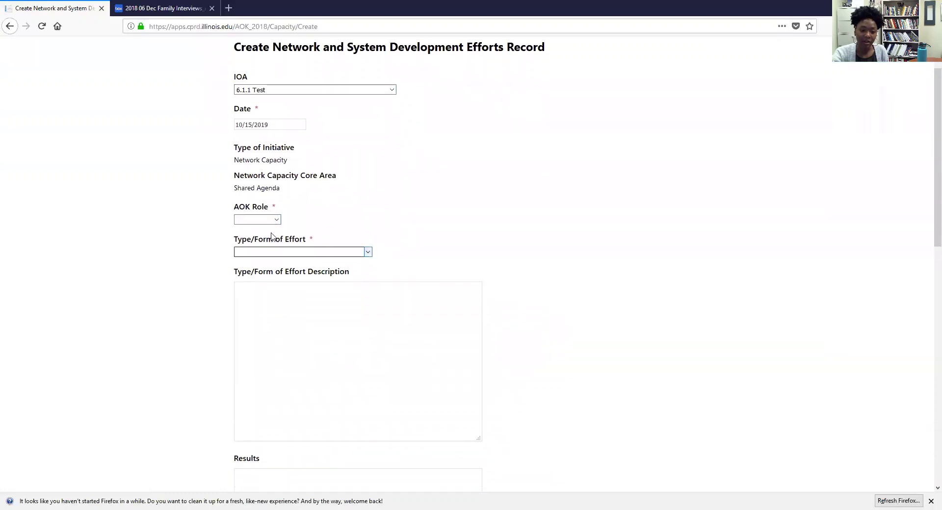
{"action": "left_click", "coordinate": [271, 220]}
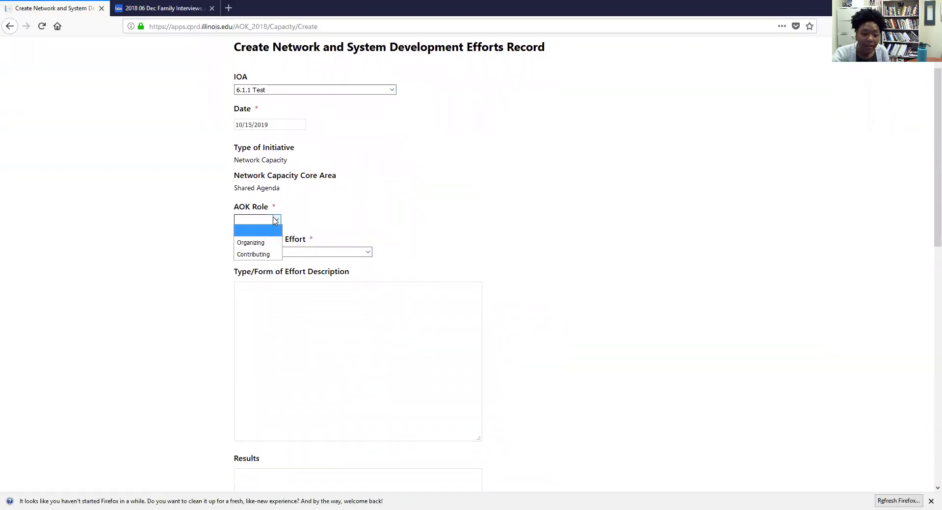
{"action": "left_click", "coordinate": [261, 243]}
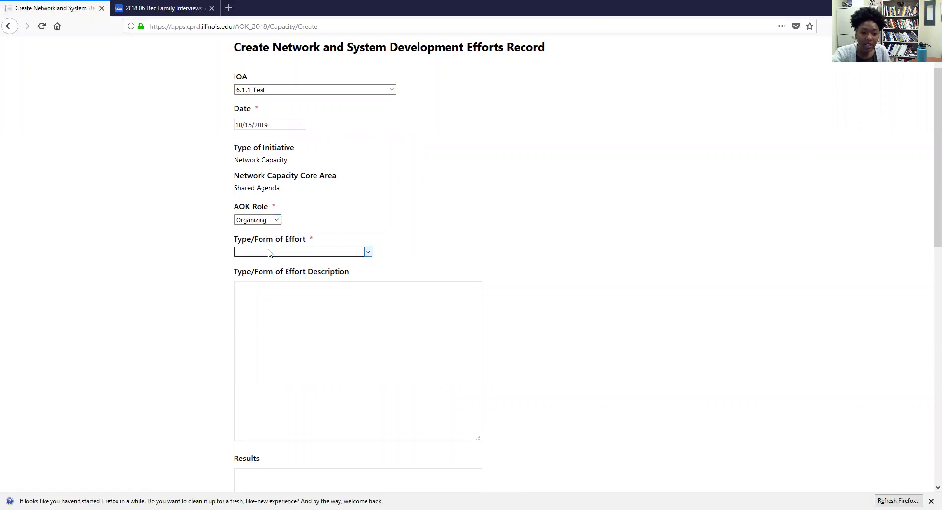
{"action": "left_click", "coordinate": [268, 252]}
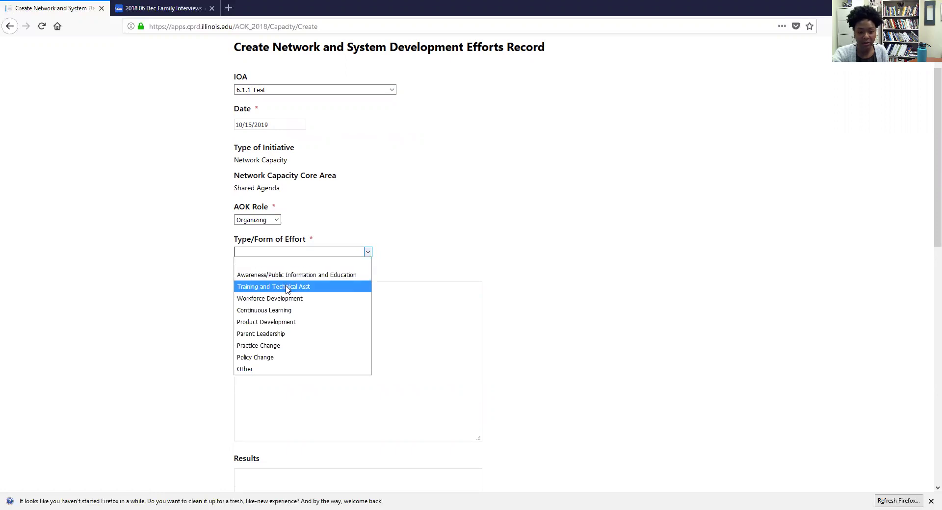
{"action": "left_click", "coordinate": [287, 289]}
{"action": "scroll", "coordinate": [298, 292], "scroll_direction": "down", "scroll_amount": 1}
Step: Enter a description saying the person provided an online AOK Connect Training
{"action": "left_click", "coordinate": [276, 247]}
{"action": "type", "text": "Brandie pr"}
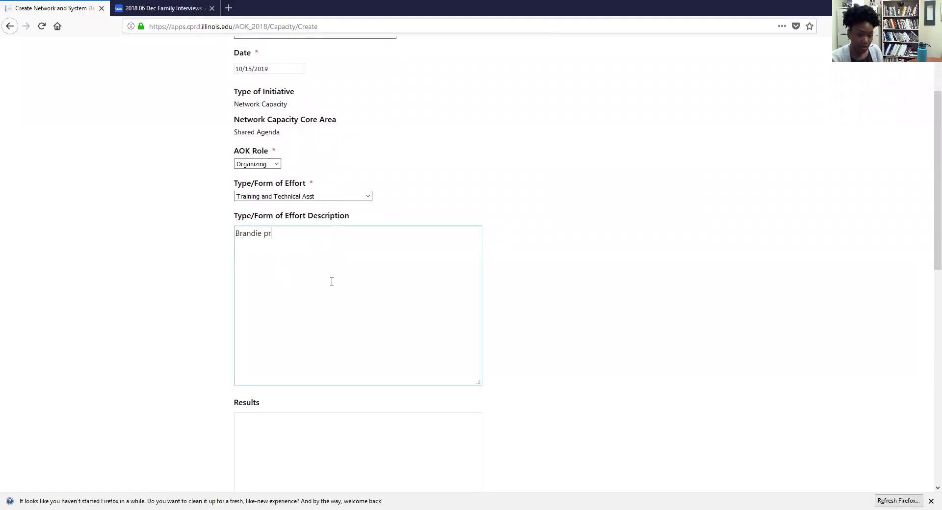
{"action": "type", "text": "ovided a"}
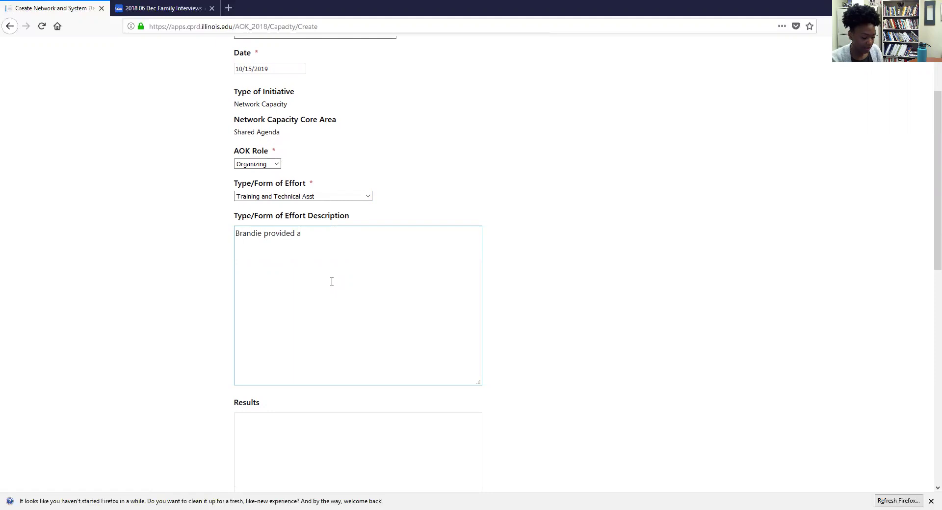
{"action": "type", "text": "n online AOK Connect Training"}
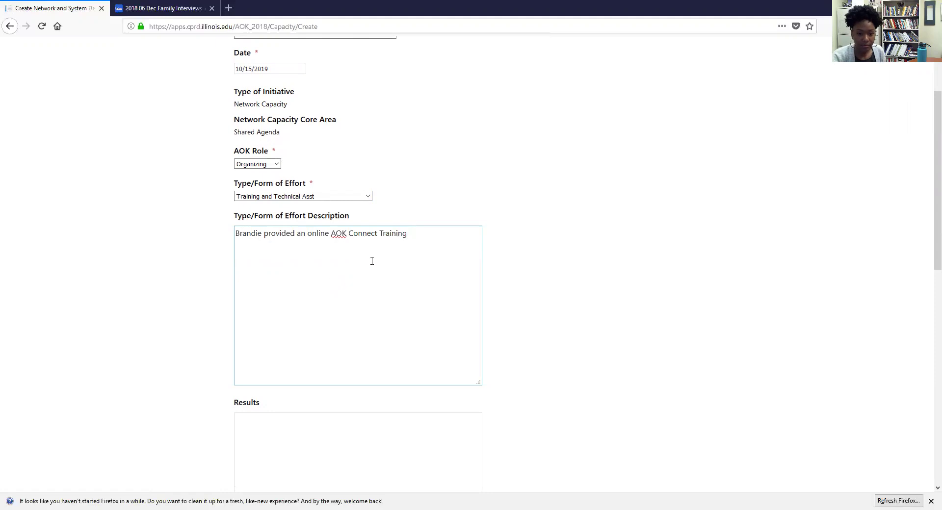
{"action": "scroll", "coordinate": [372, 261], "scroll_direction": "down", "scroll_amount": 5}
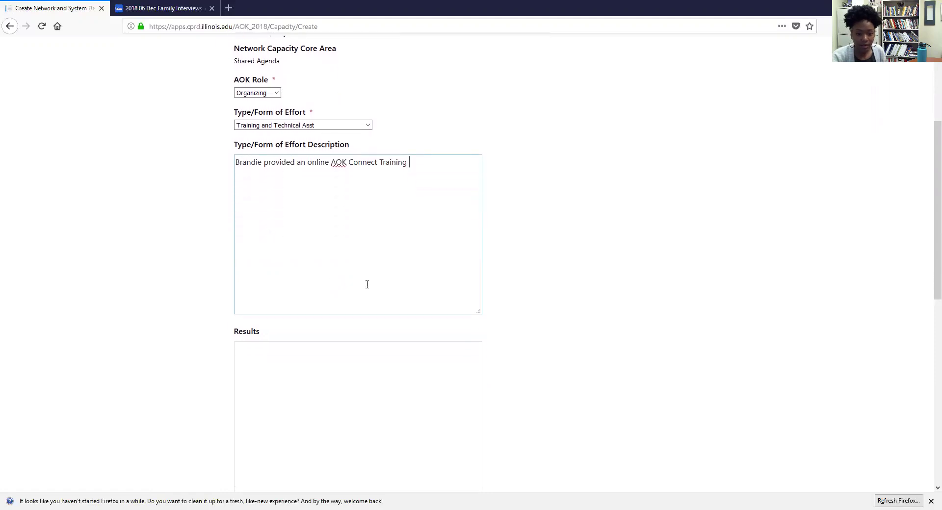
Step: Enter Results 'Coordinators watched the training and learned new skills.'
{"action": "left_click", "coordinate": [328, 223]}
{"action": "type", "text": "Coordinators wath"}
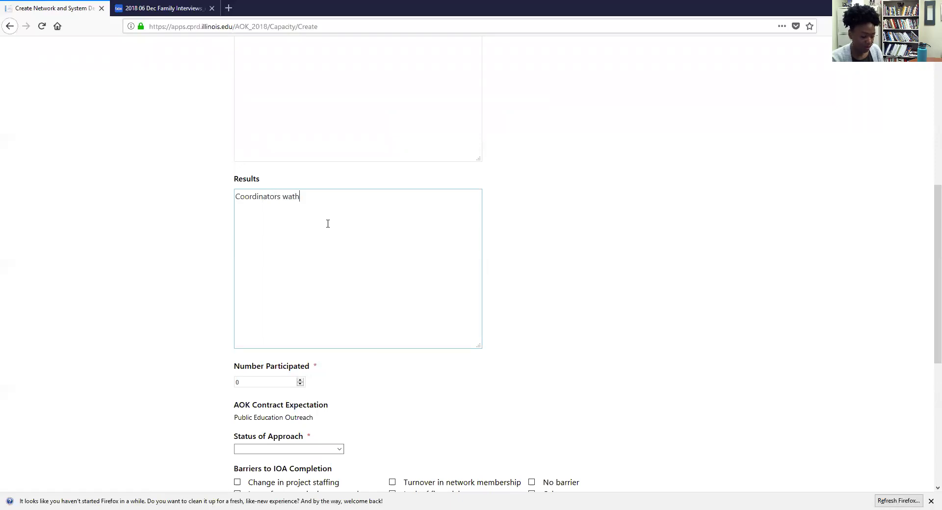
{"action": "key", "text": "BackSpace"}
{"action": "key", "text": "BackSpace"}
{"action": "type", "text": "ched the training and learned "}
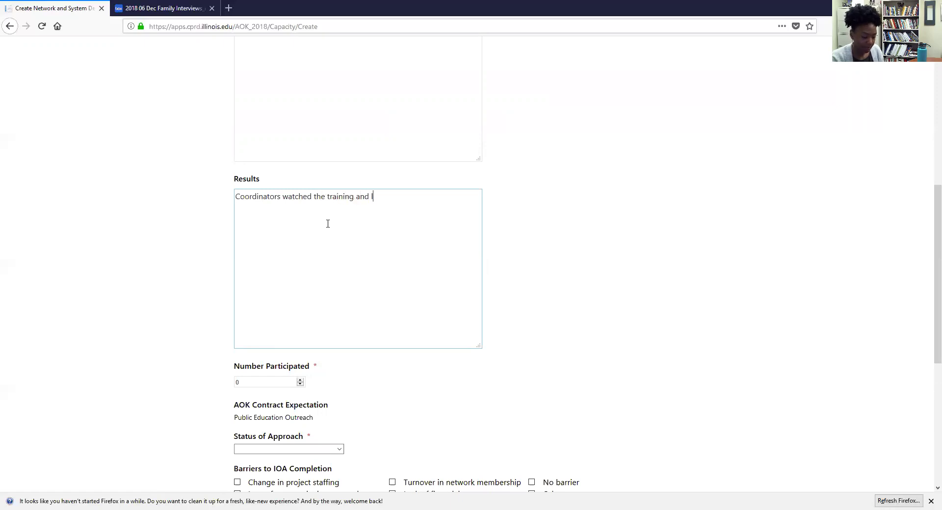
{"action": "type", "text": "new skills,."}
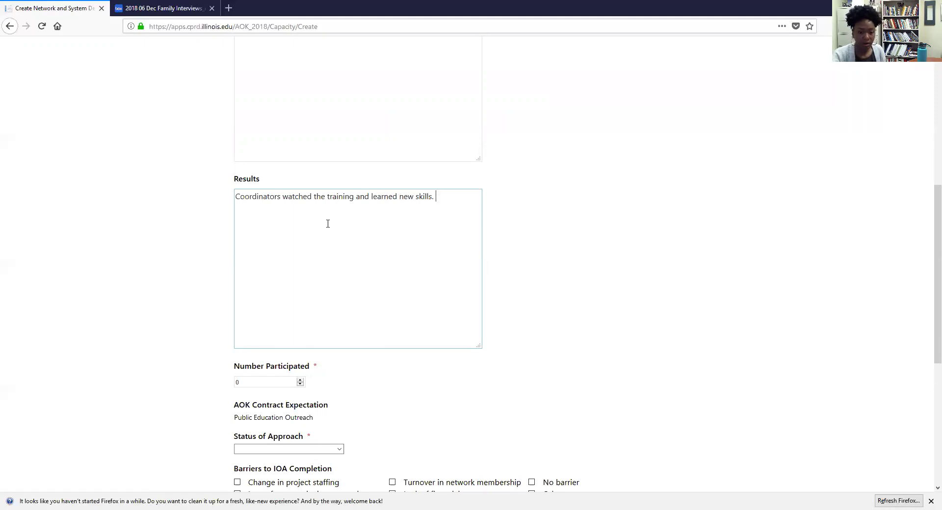
{"action": "scroll", "coordinate": [296, 309], "scroll_direction": "down", "scroll_amount": 3}
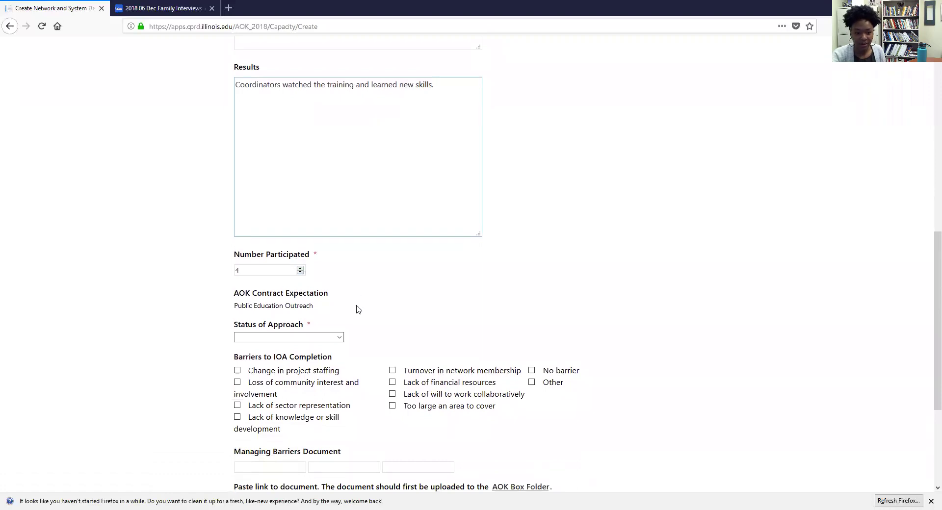
{"action": "scroll", "coordinate": [301, 265], "scroll_direction": "down", "scroll_amount": 2}
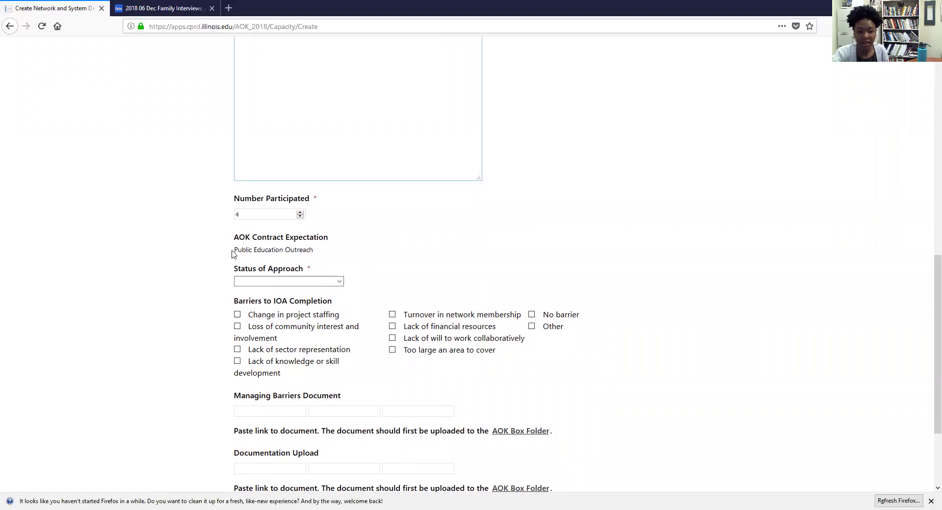
{"action": "left_click_drag", "start_coordinate": [237, 249], "coordinate": [317, 260]}
{"action": "left_click", "coordinate": [326, 260]}
{"action": "scroll", "coordinate": [332, 263], "scroll_direction": "down", "scroll_amount": 1}
{"action": "scroll", "coordinate": [333, 265], "scroll_direction": "down", "scroll_amount": 2}
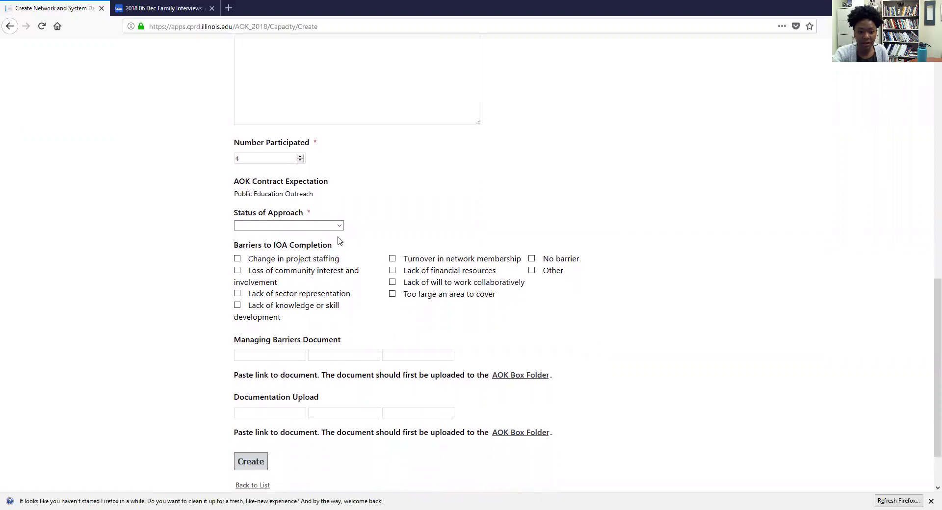
Step: Set Status of Approach to Early Initiation (25% complete) and create the record
{"action": "left_click", "coordinate": [339, 227]}
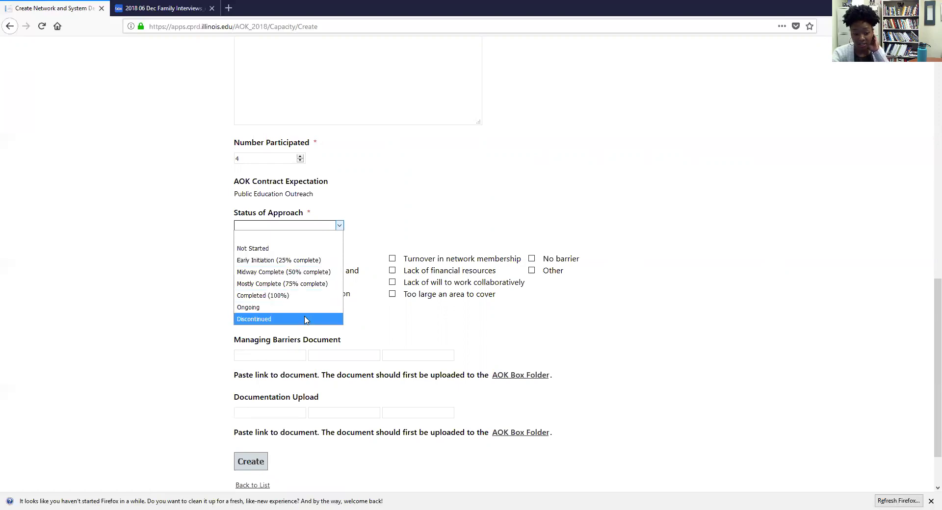
{"action": "left_click", "coordinate": [310, 260]}
{"action": "scroll", "coordinate": [324, 285], "scroll_direction": "down", "scroll_amount": 2}
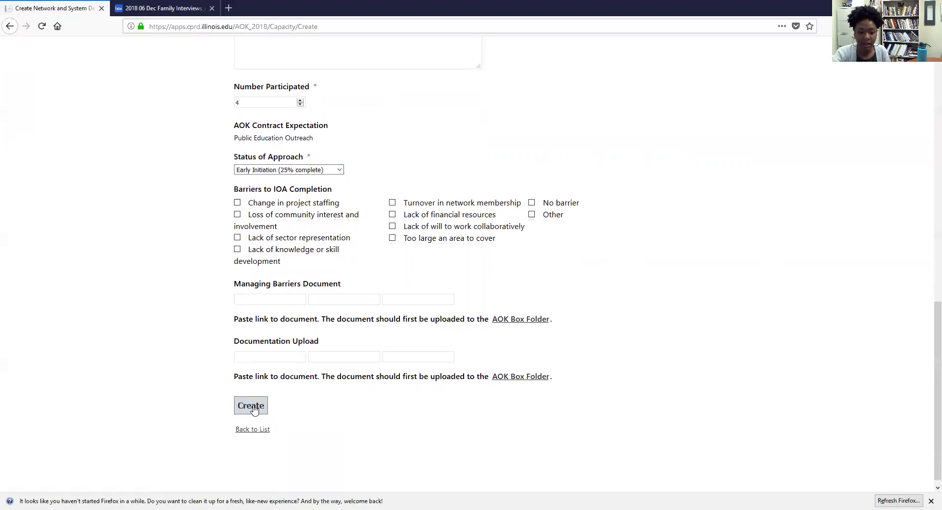
{"action": "left_click", "coordinate": [253, 409]}
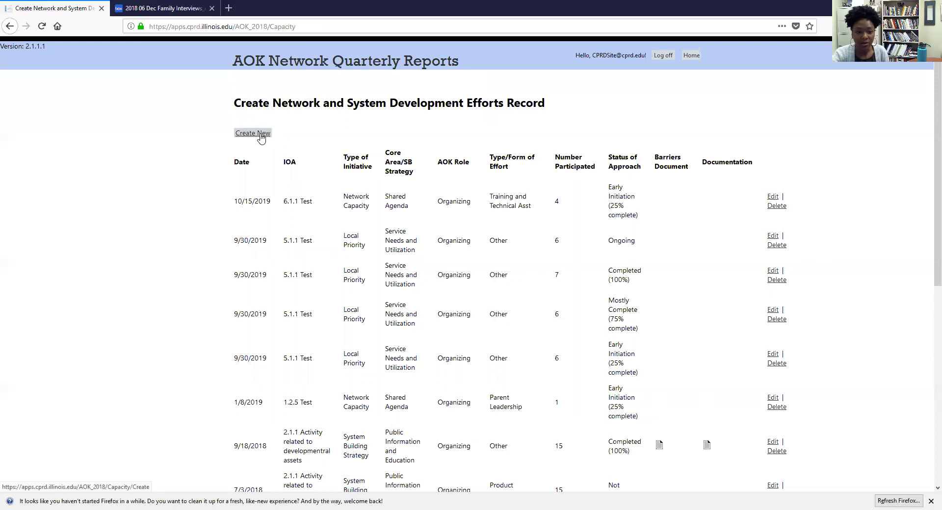
Step: Start a new record: IOA 6.1.1 Test, 10/15/2019, Organizing, Training and Technical Asst
{"action": "left_click", "coordinate": [261, 138]}
{"action": "left_click", "coordinate": [274, 146]}
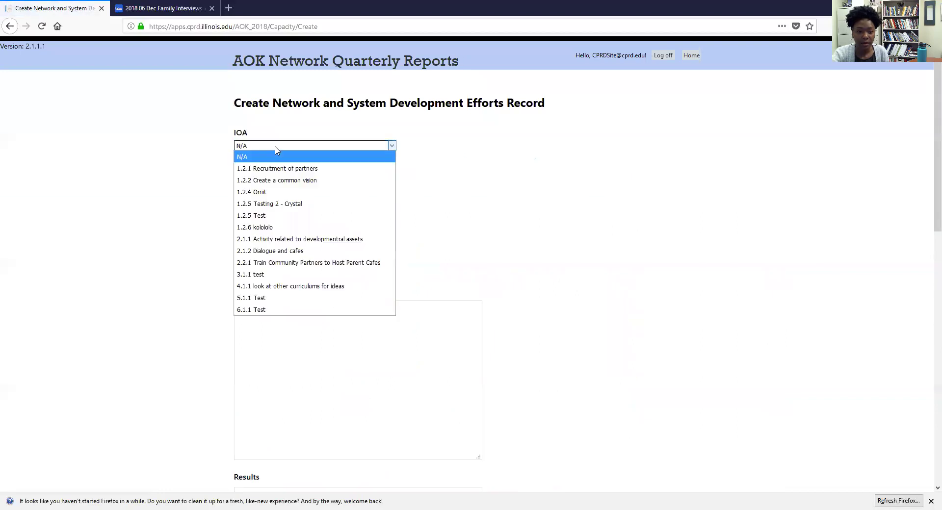
{"action": "left_click", "coordinate": [284, 310]}
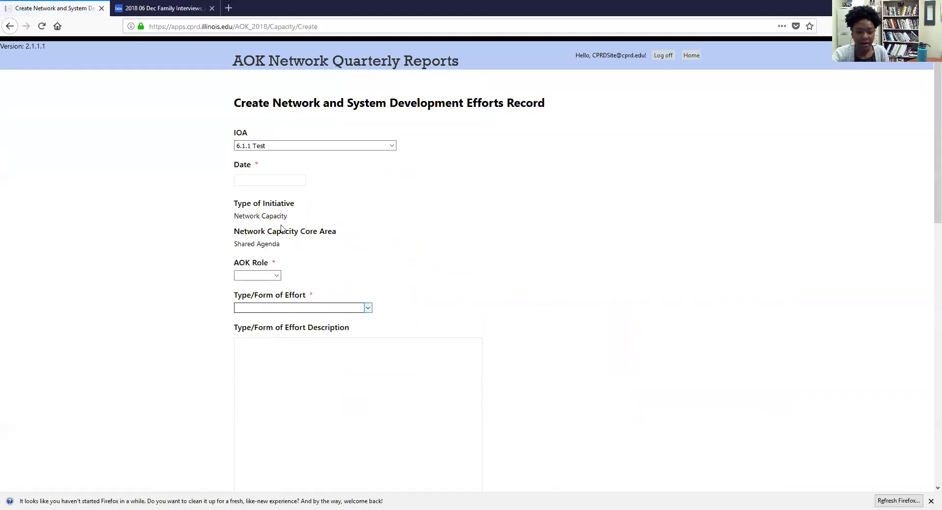
{"action": "left_click", "coordinate": [284, 179]}
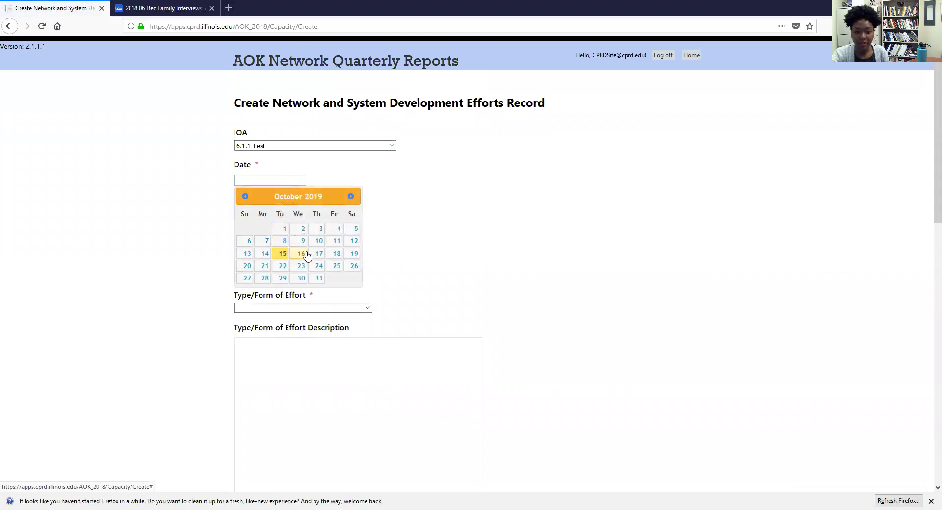
{"action": "left_click", "coordinate": [283, 254]}
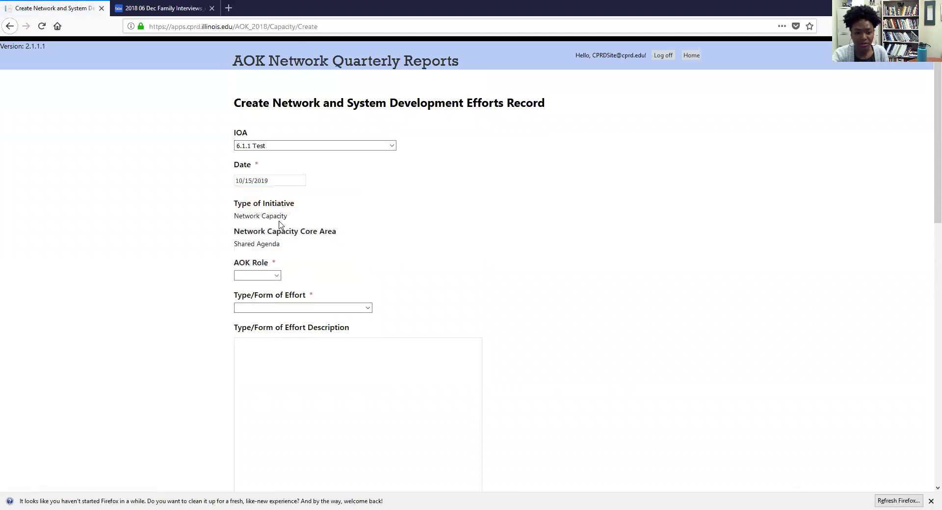
{"action": "scroll", "coordinate": [280, 223], "scroll_direction": "down", "scroll_amount": 1}
{"action": "left_click", "coordinate": [273, 220]}
{"action": "left_click", "coordinate": [272, 243]}
{"action": "left_click", "coordinate": [273, 253]}
{"action": "left_click", "coordinate": [275, 290]}
{"action": "scroll", "coordinate": [275, 296], "scroll_direction": "down", "scroll_amount": 2}
Step: Enter placeholder description and results, 4 participants, and status Mostly Complete (75% complete)
{"action": "left_click", "coordinate": [283, 189]}
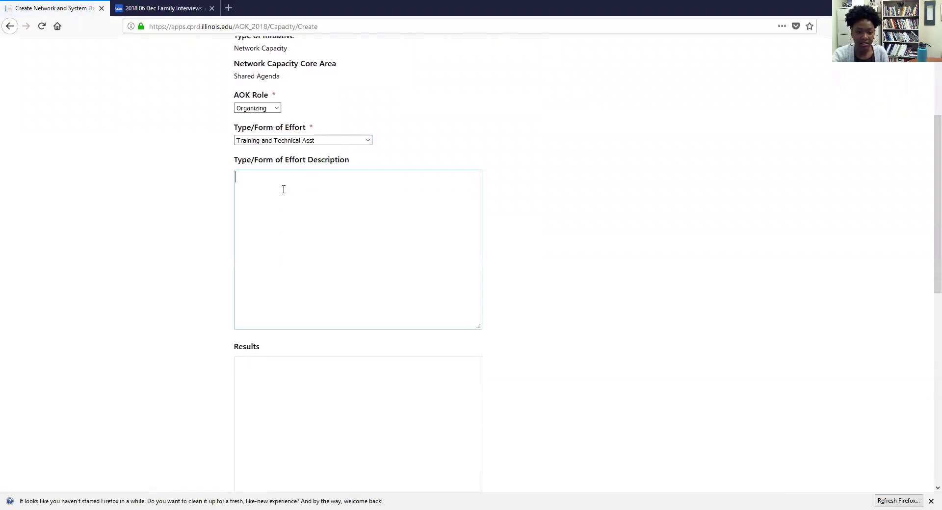
{"action": "type", "text": "Test"}
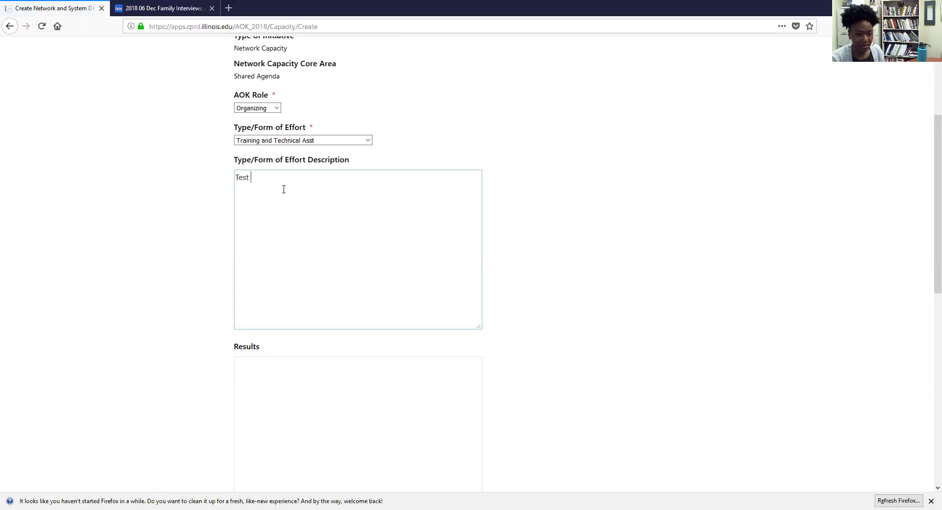
{"action": "scroll", "coordinate": [300, 206], "scroll_direction": "down", "scroll_amount": 4}
{"action": "left_click", "coordinate": [328, 185]}
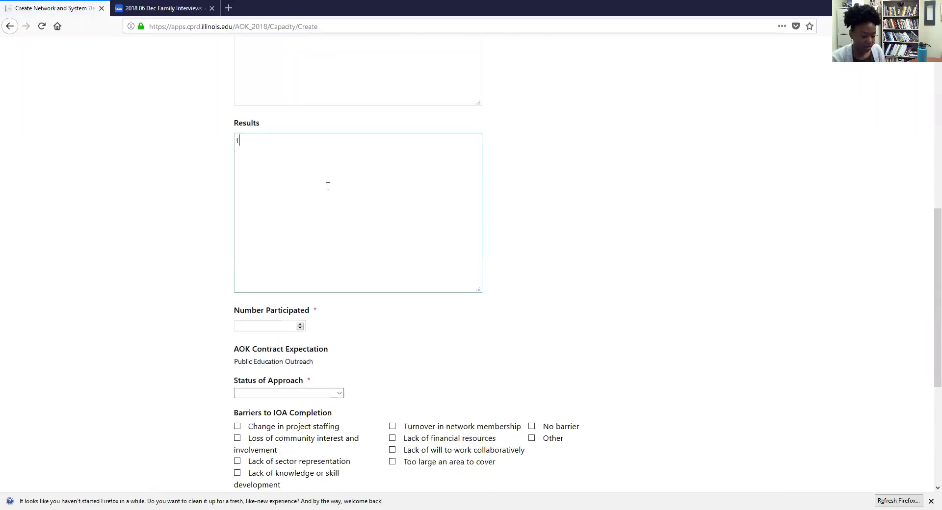
{"action": "type", "text": "Tes"}
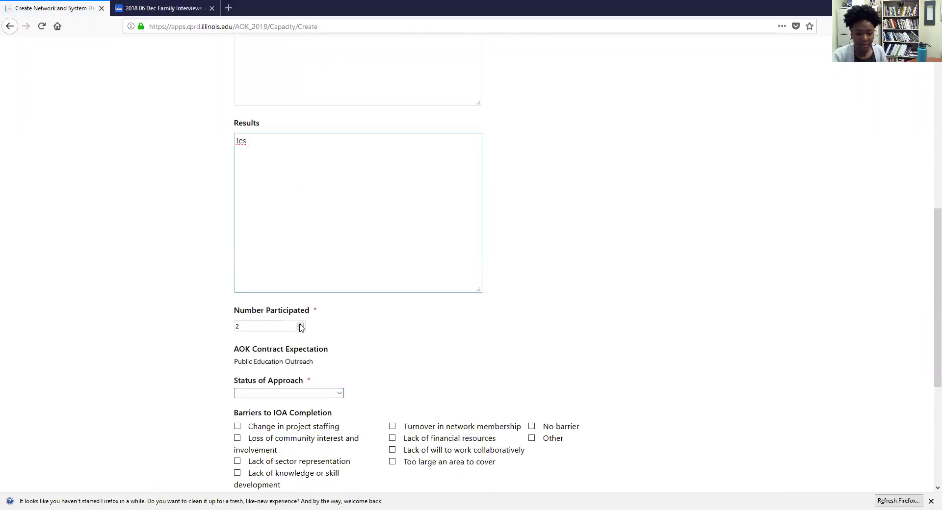
{"action": "left_click", "coordinate": [299, 325]}
{"action": "scroll", "coordinate": [309, 348], "scroll_direction": "down", "scroll_amount": 1}
{"action": "left_click", "coordinate": [311, 338]}
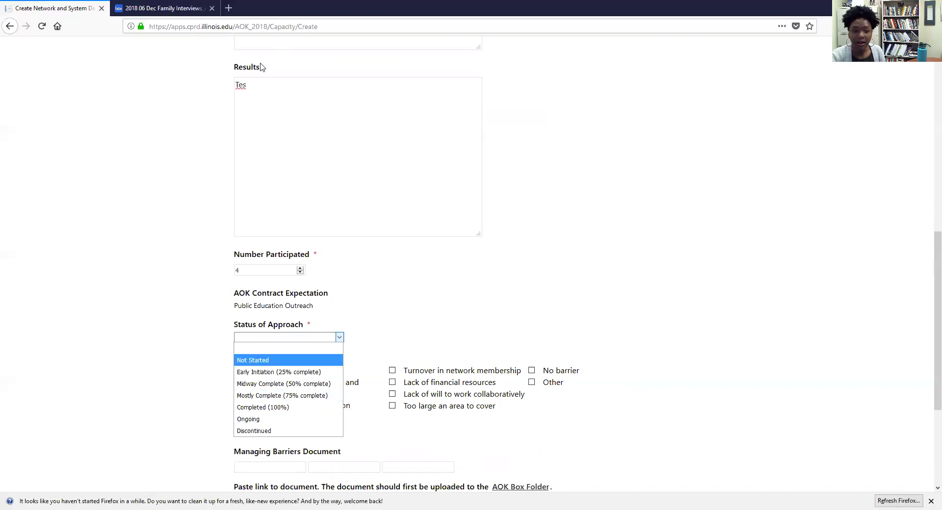
{"action": "left_click", "coordinate": [304, 399]}
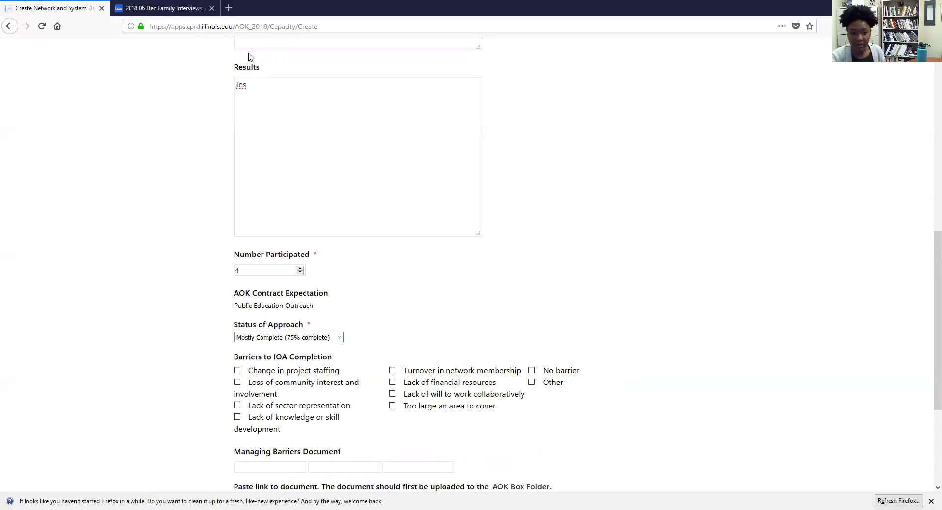
Step: Mark Lack of financial resources as a barrier and submit the second record
{"action": "left_click", "coordinate": [252, 84]}
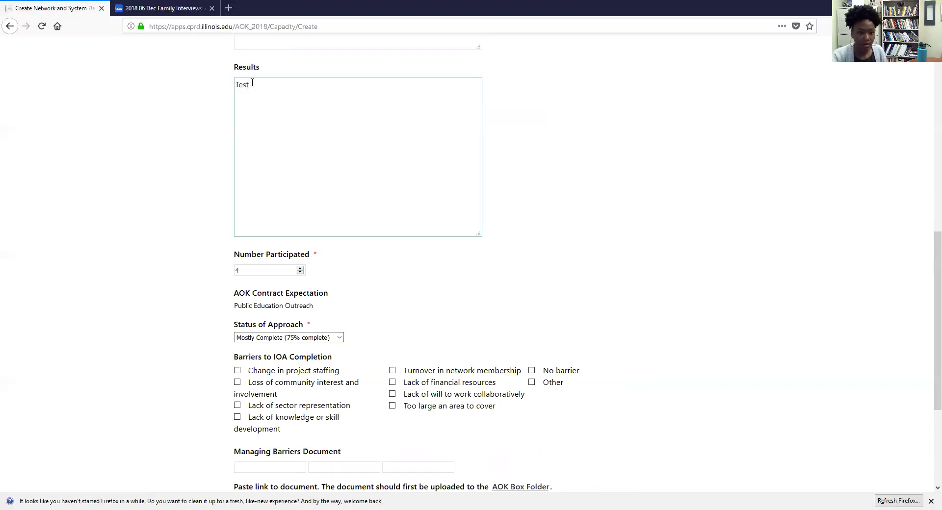
{"action": "scroll", "coordinate": [347, 384], "scroll_direction": "down", "scroll_amount": 4}
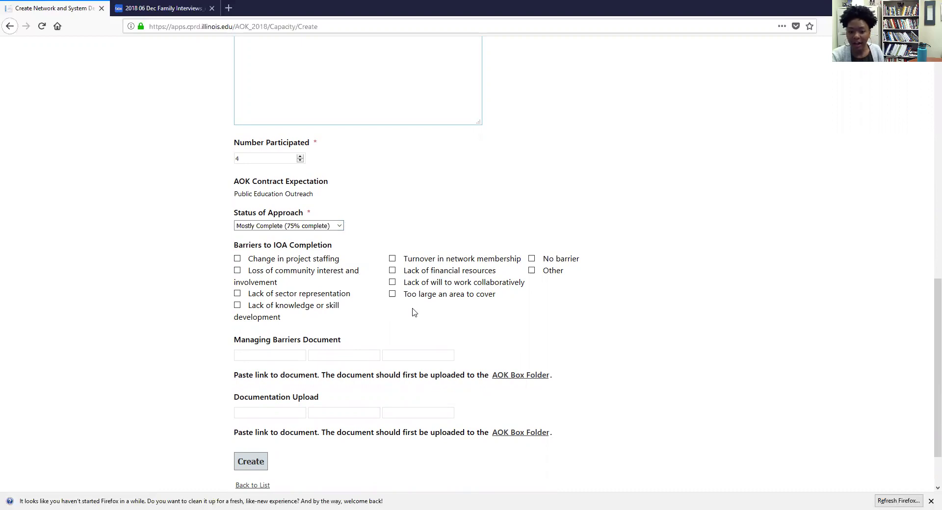
{"action": "left_click", "coordinate": [391, 270]}
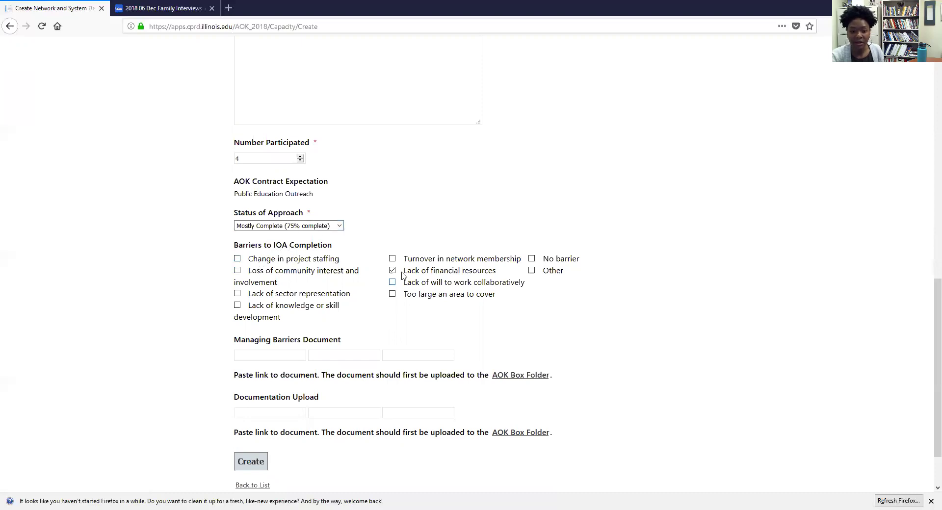
{"action": "scroll", "coordinate": [395, 270], "scroll_direction": "down", "scroll_amount": 2}
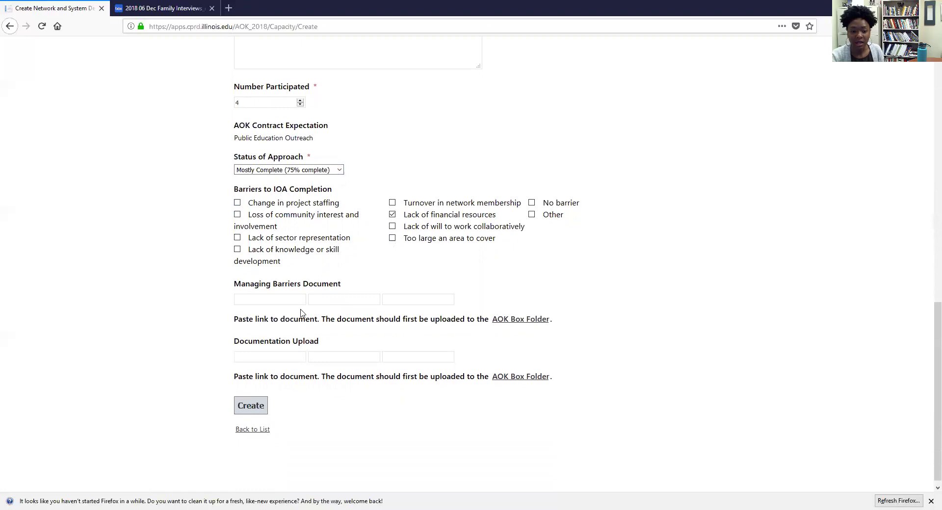
{"action": "left_click", "coordinate": [275, 302]}
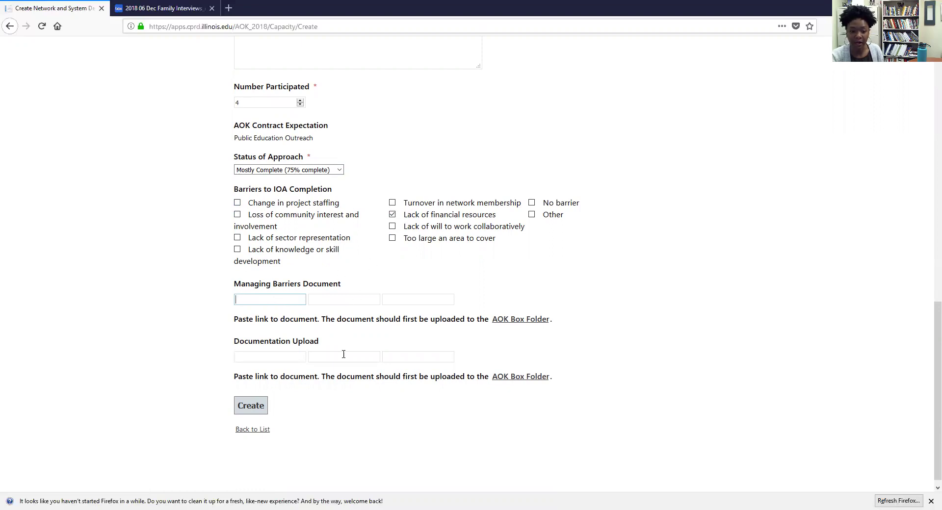
{"action": "scroll", "coordinate": [342, 353], "scroll_direction": "down", "scroll_amount": 1}
{"action": "left_click", "coordinate": [265, 398]}
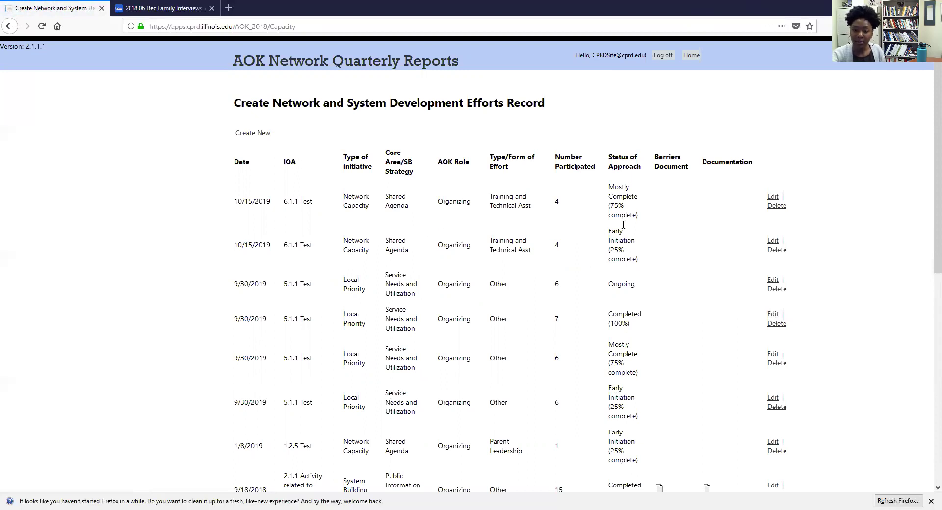
Step: Start a third new efforts record and bring up the IOA choices
{"action": "left_click", "coordinate": [246, 135]}
{"action": "left_click", "coordinate": [317, 147]}
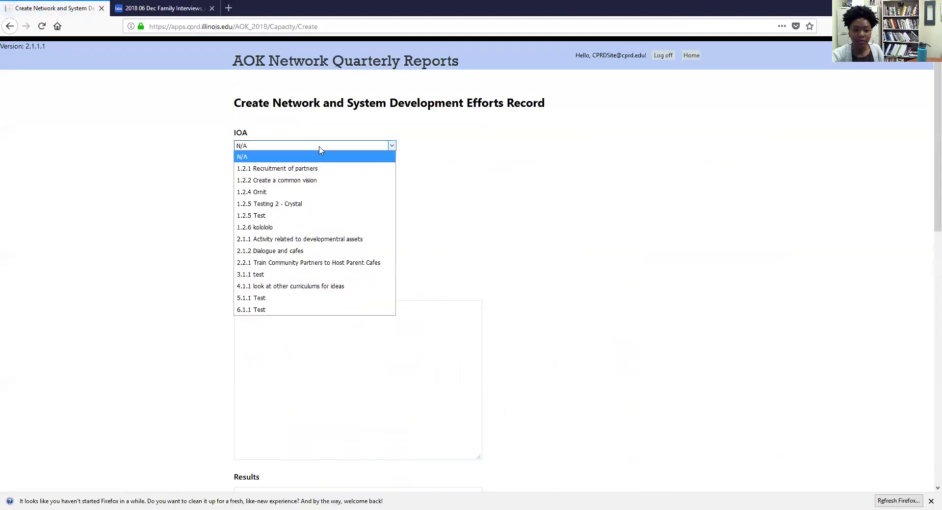
Step: Set IOA 6.1.1 Test, date 10/15/2019, role Organizing, effort Training and Technical Asst
{"action": "left_click", "coordinate": [286, 299]}
{"action": "left_click", "coordinate": [263, 180]}
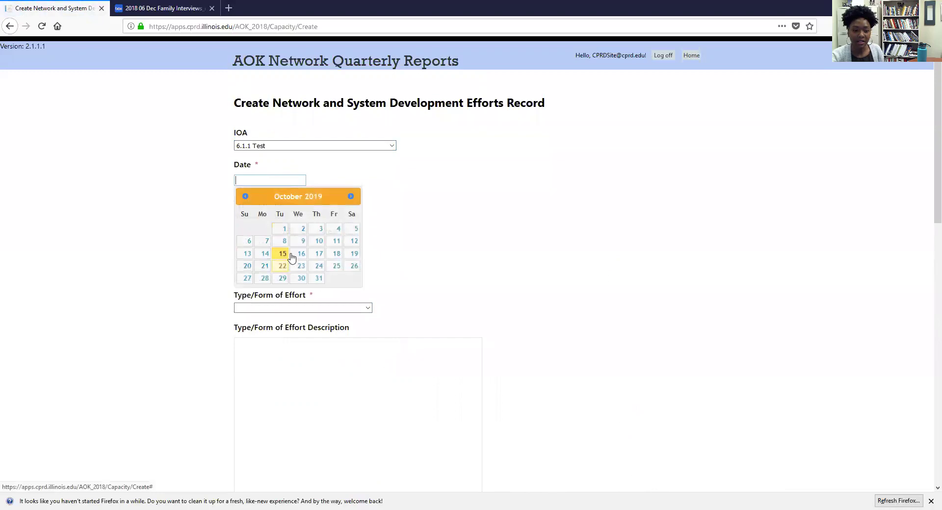
{"action": "left_click", "coordinate": [281, 255]}
{"action": "scroll", "coordinate": [281, 259], "scroll_direction": "down", "scroll_amount": 4}
{"action": "left_click", "coordinate": [265, 163]}
{"action": "left_click", "coordinate": [265, 185]}
{"action": "left_click", "coordinate": [285, 199]}
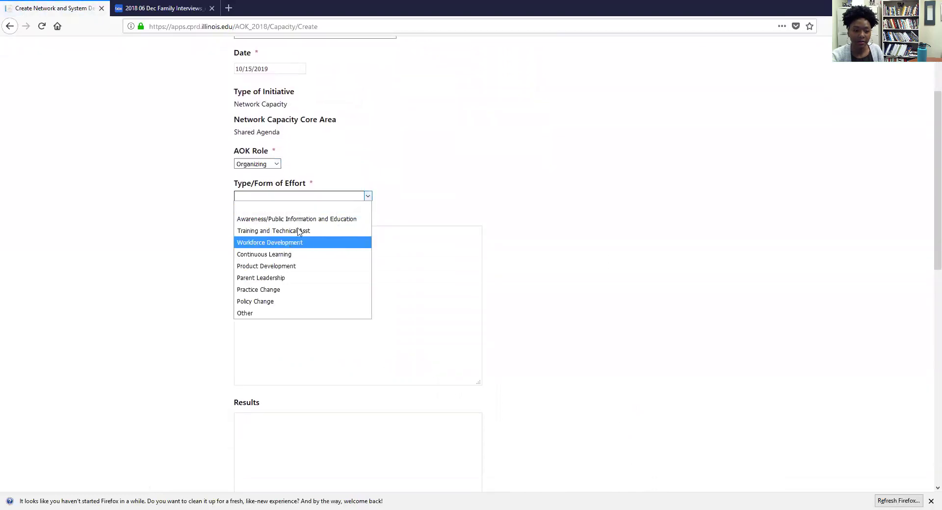
{"action": "left_click", "coordinate": [299, 229]}
Step: Enter the description 'Training is complete!'
{"action": "left_click", "coordinate": [298, 254]}
{"action": "type", "text": "Training "}
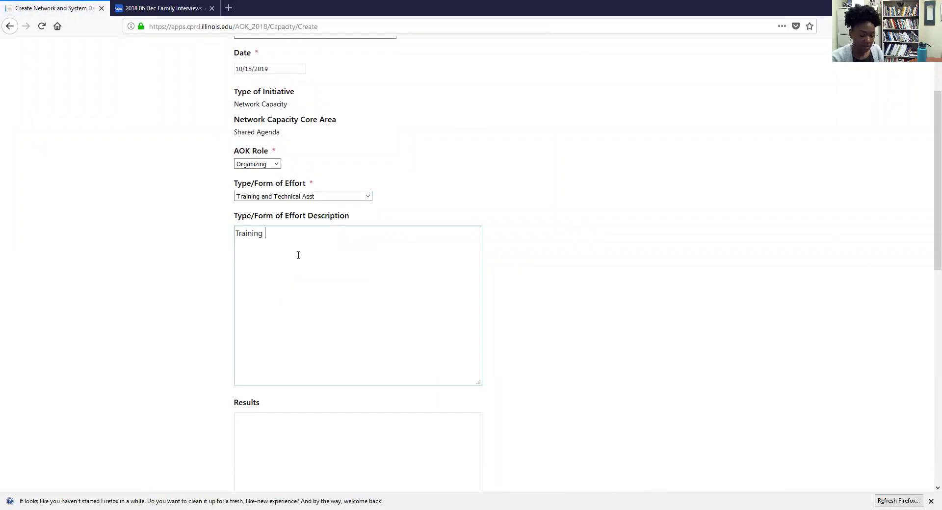
{"action": "type", "text": "is complete"}
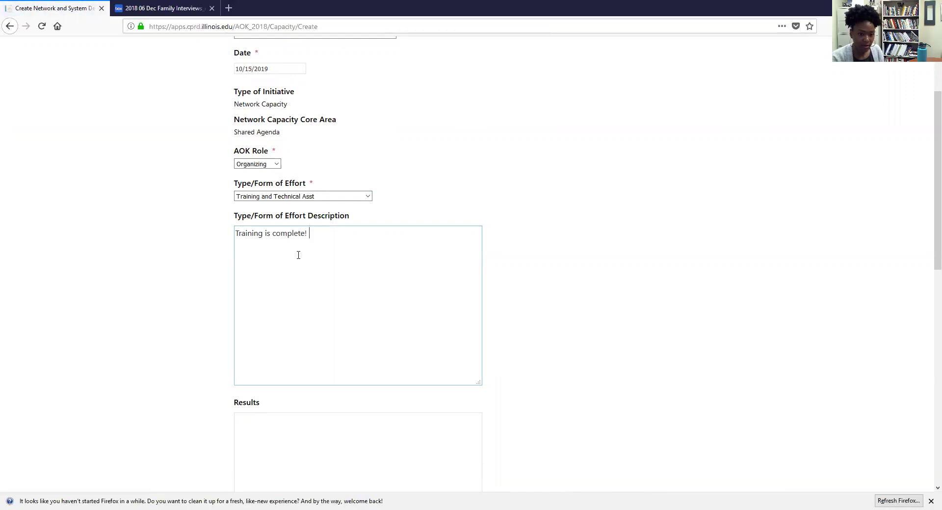
{"action": "type", "text": "!"}
{"action": "scroll", "coordinate": [299, 255], "scroll_direction": "down", "scroll_amount": 3}
Step: Enter Results 'All Coordinators have watched this training and are able to independently navigate AOK Connect.'
{"action": "left_click", "coordinate": [297, 304]}
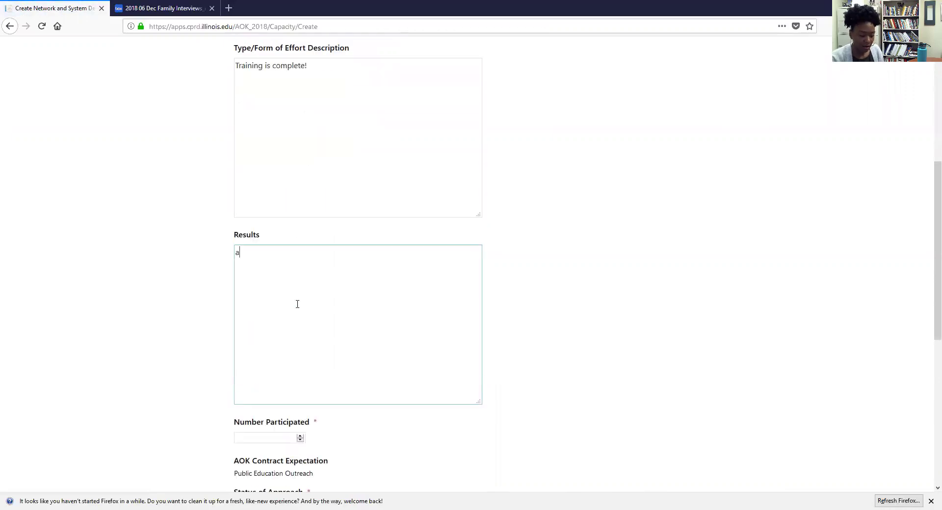
{"action": "key", "text": "BackSpace"}
{"action": "key", "text": "BackSpace"}
{"action": "type", "text": "All Coordinat"}
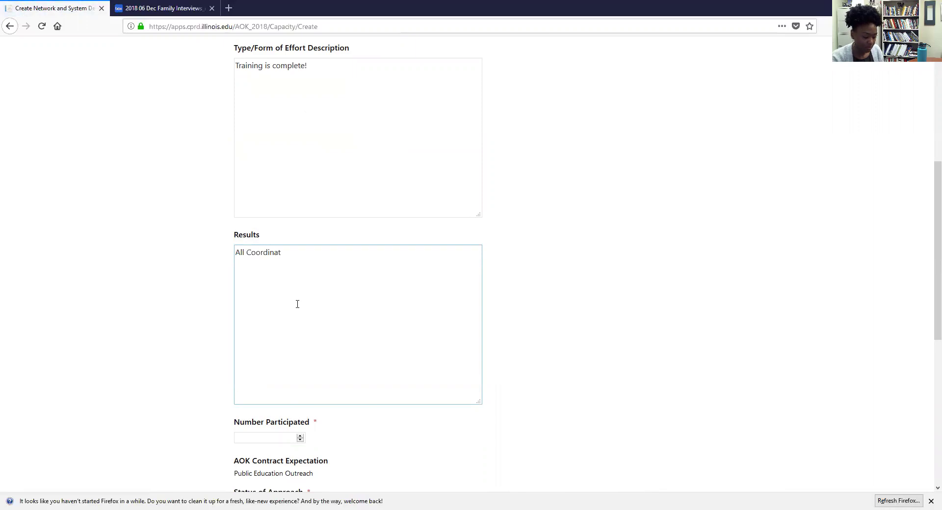
{"action": "type", "text": "ors have watched this traini"}
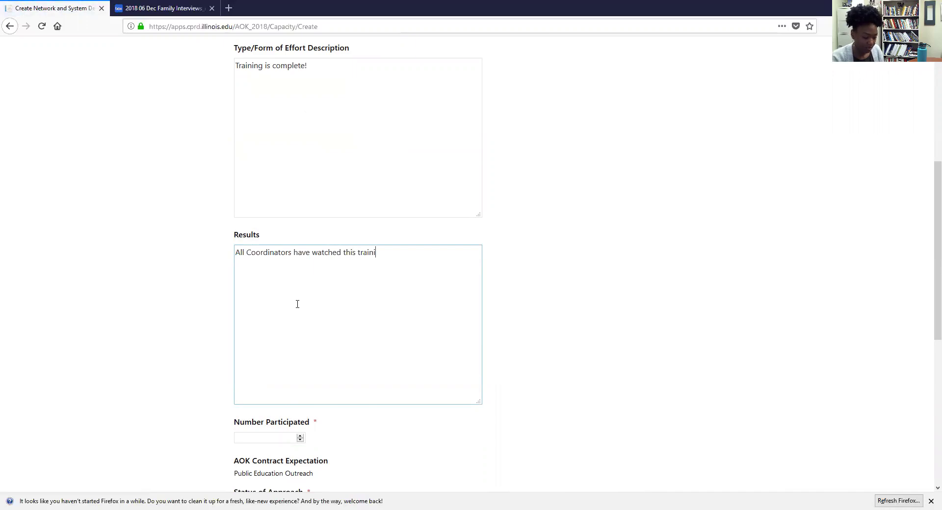
{"action": "type", "text": "ng  ar are"}
{"action": "key", "text": "BackSpace"}
{"action": "type", "text": "nd are able to indeoe"}
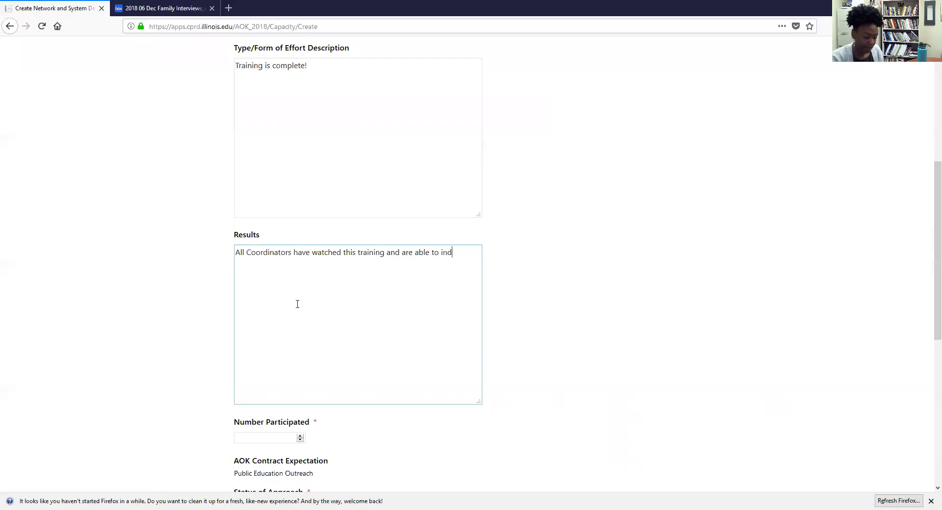
{"action": "key", "text": "BackSpace"}
{"action": "key", "text": "BackSpace"}
{"action": "type", "text": "pendently navigate AOK Connect."}
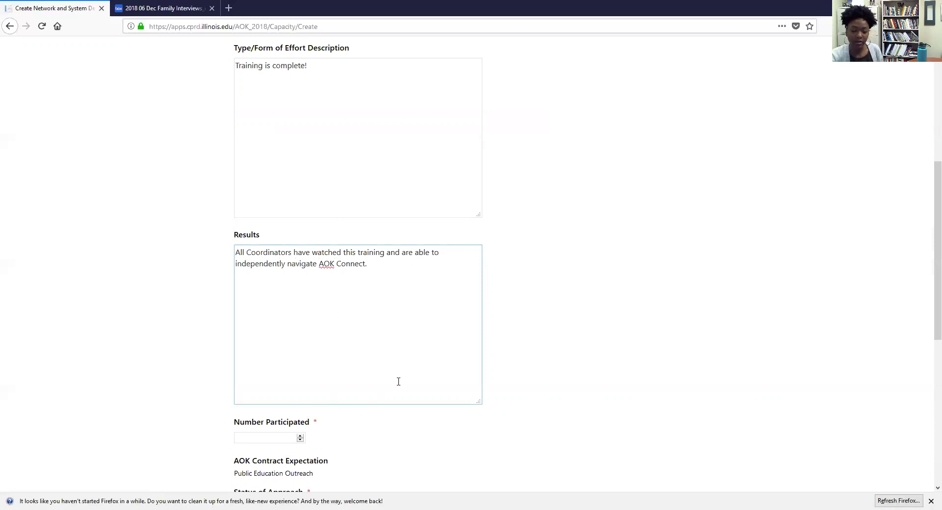
Step: Set Number Participated to 5 and Status of Approach to Completed (100%)
{"action": "scroll", "coordinate": [324, 382], "scroll_direction": "down", "scroll_amount": 1}
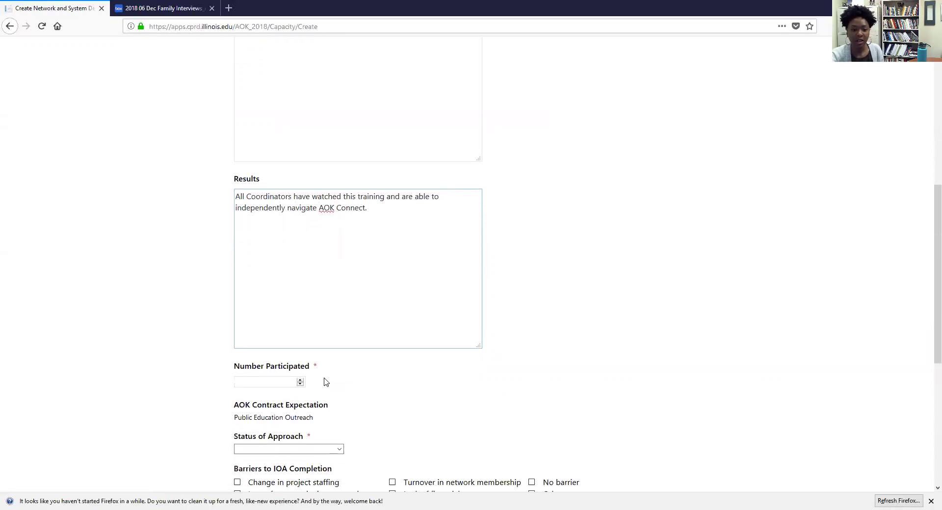
{"action": "scroll", "coordinate": [323, 382], "scroll_direction": "down", "scroll_amount": 1}
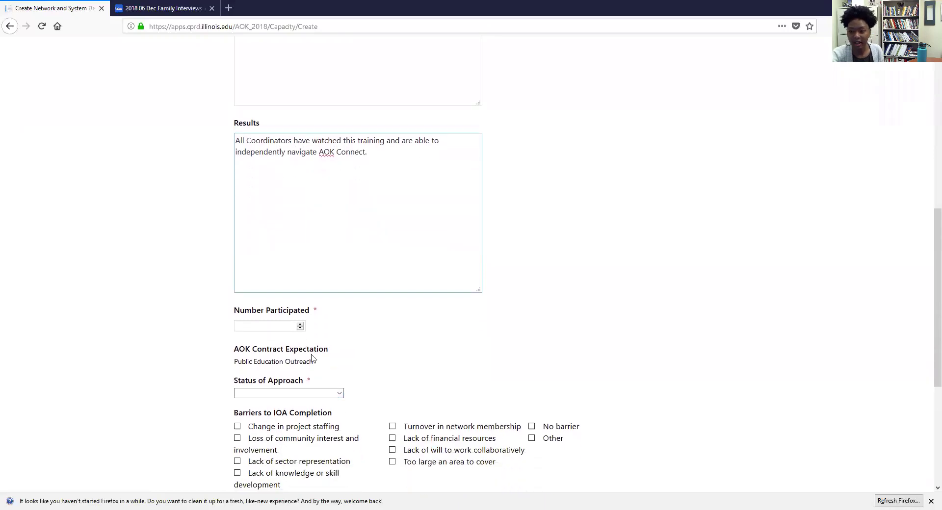
{"action": "left_click", "coordinate": [300, 324]}
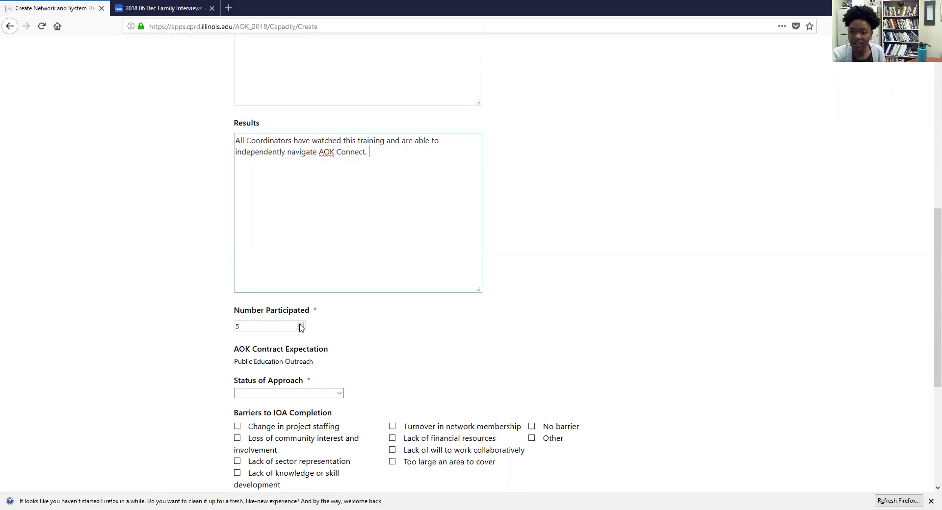
{"action": "scroll", "coordinate": [321, 334], "scroll_direction": "down", "scroll_amount": 1}
{"action": "left_click", "coordinate": [314, 337]}
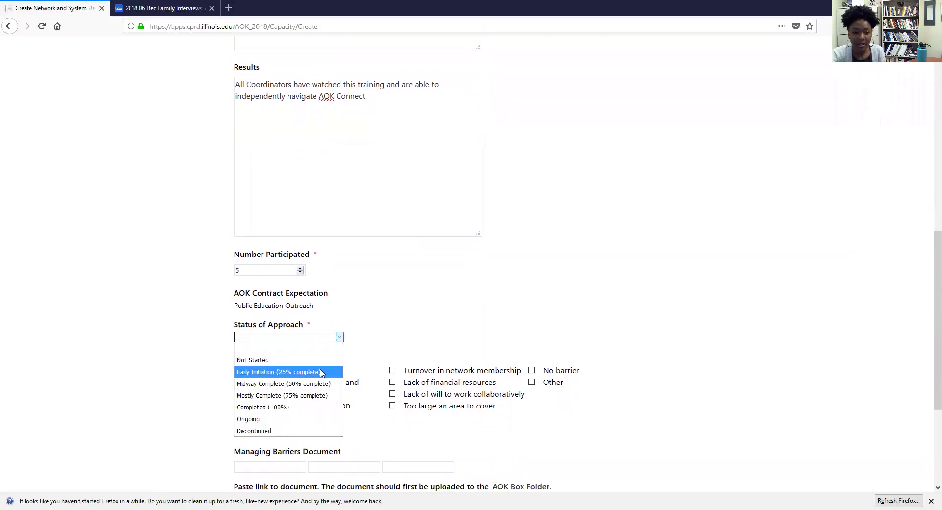
{"action": "left_click", "coordinate": [315, 407]}
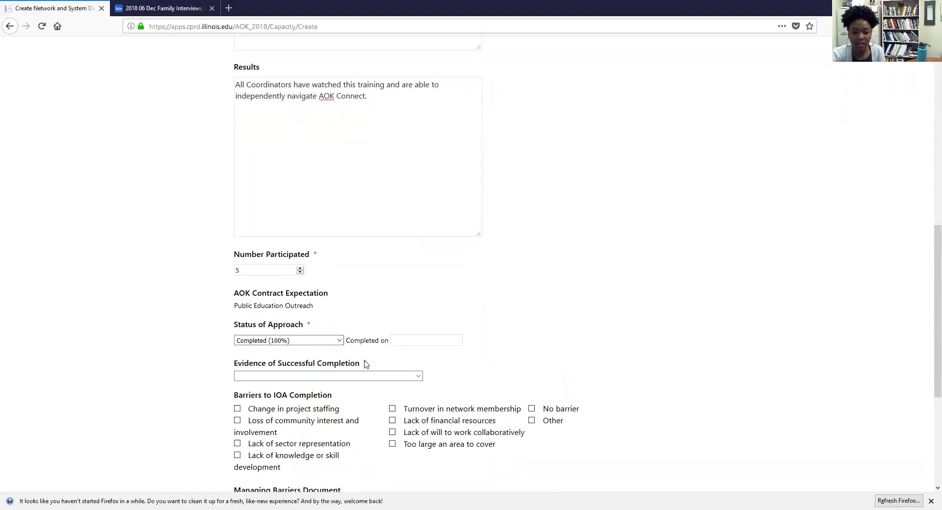
Step: Set completion date 10/15/2019 and evidence Improved Knowledge, Attitudes, Behaviors or Skill Competency
{"action": "left_click", "coordinate": [415, 341]}
{"action": "scroll", "coordinate": [422, 368], "scroll_direction": "down", "scroll_amount": 1}
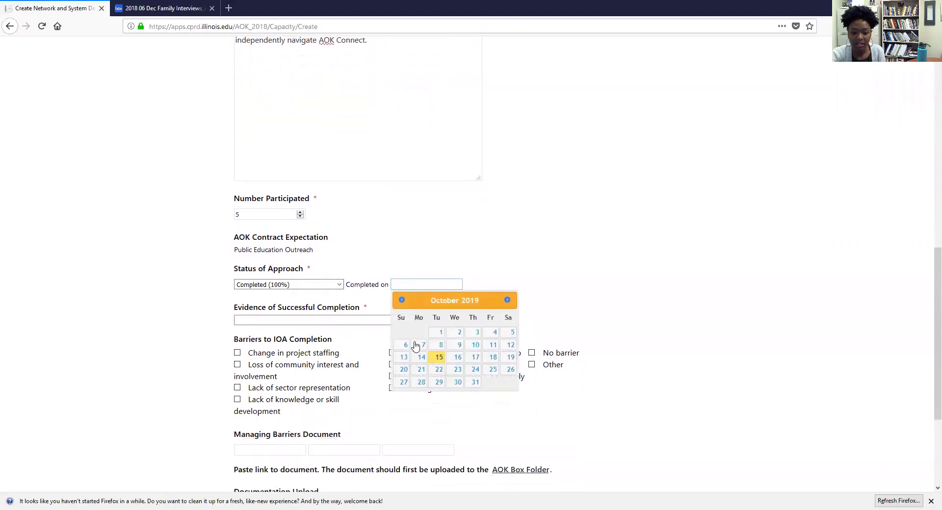
{"action": "left_click", "coordinate": [439, 362]}
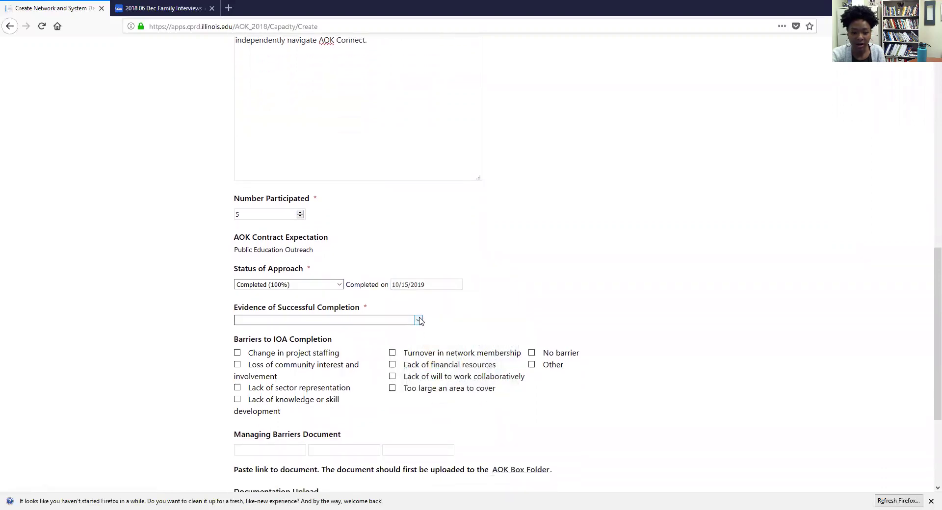
{"action": "left_click", "coordinate": [418, 320]}
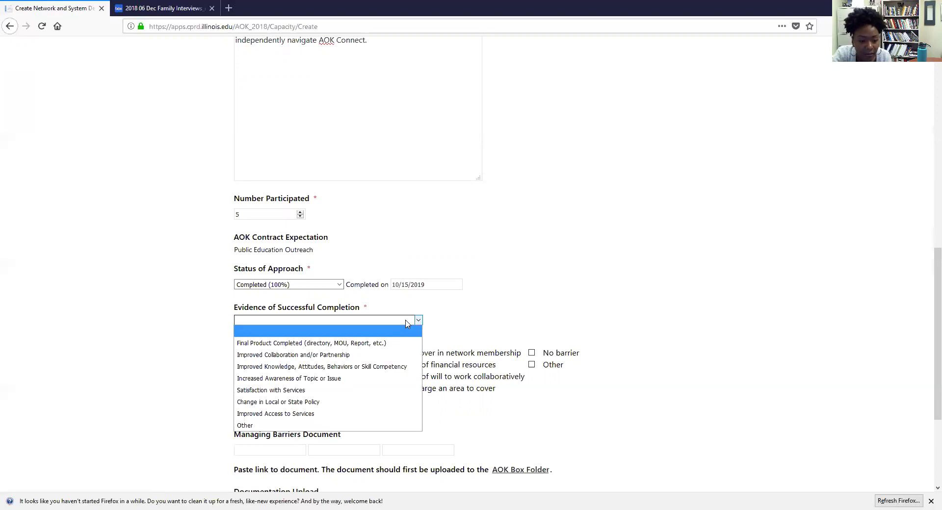
{"action": "left_click", "coordinate": [391, 367]}
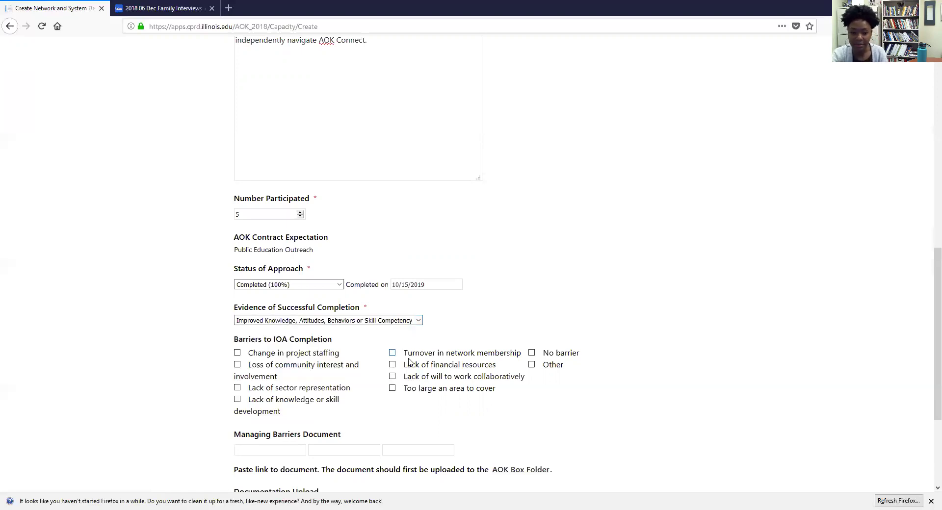
{"action": "scroll", "coordinate": [408, 361], "scroll_direction": "down", "scroll_amount": 3}
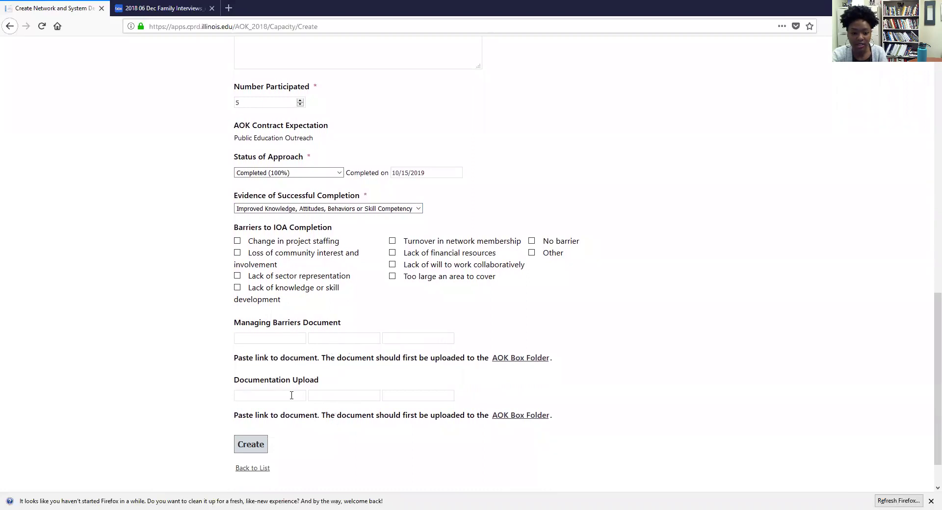
Step: Create the third efforts record, check the list, and return to the AOK home page
{"action": "left_click", "coordinate": [247, 453]}
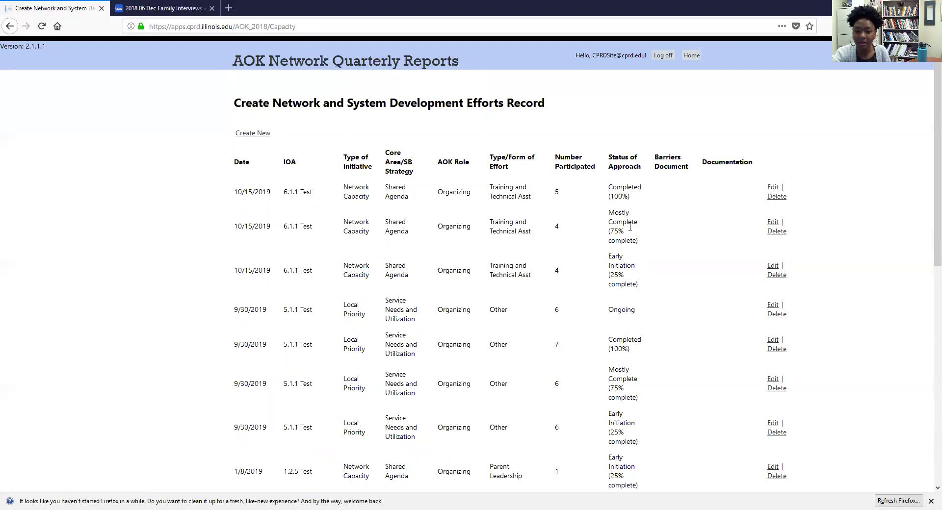
{"action": "mouse_move", "coordinate": [624, 275]}
{"action": "left_mouse_down"}
{"action": "mouse_move", "coordinate": [608, 267]}
{"action": "mouse_move", "coordinate": [615, 276]}
{"action": "left_mouse_up"}
{"action": "left_click", "coordinate": [618, 276]}
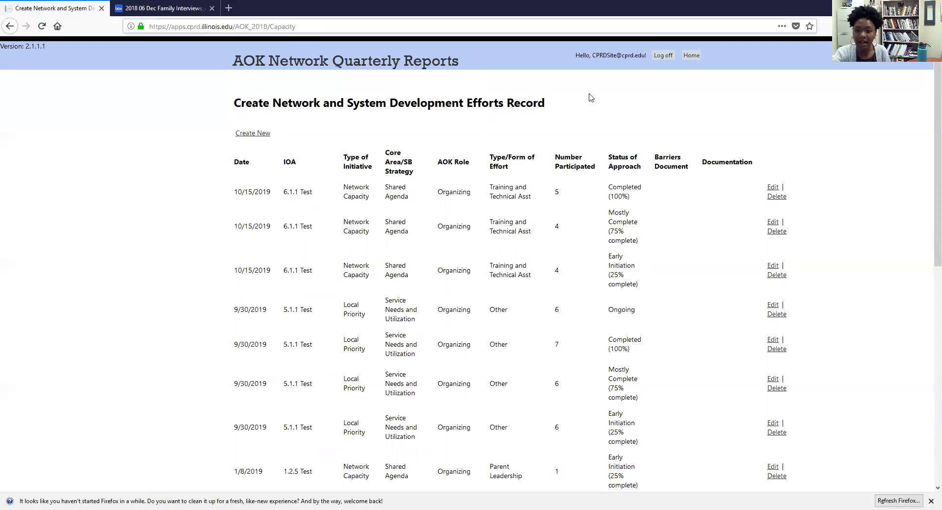
{"action": "left_click", "coordinate": [426, 60]}
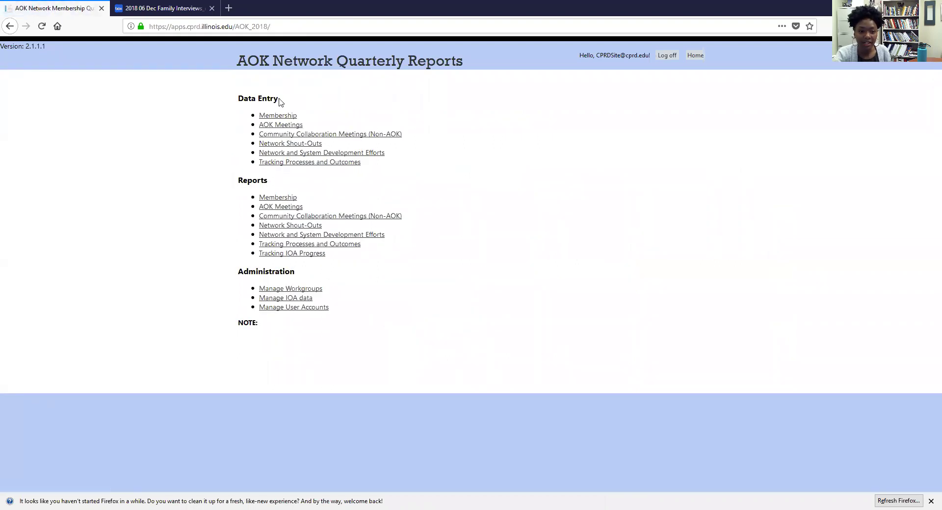
Step: Open the Tracking Processes and Outcomes records list from Data Entry
{"action": "left_click", "coordinate": [310, 164]}
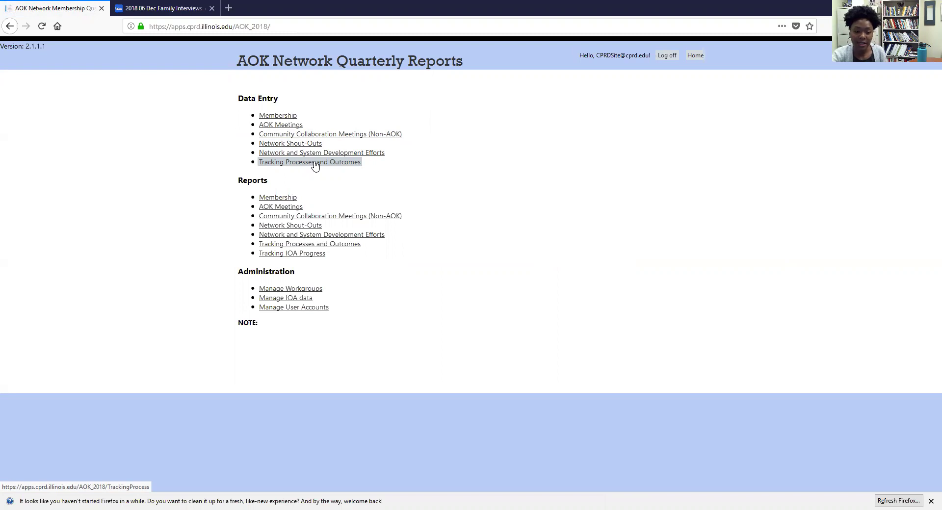
{"action": "left_click", "coordinate": [315, 166]}
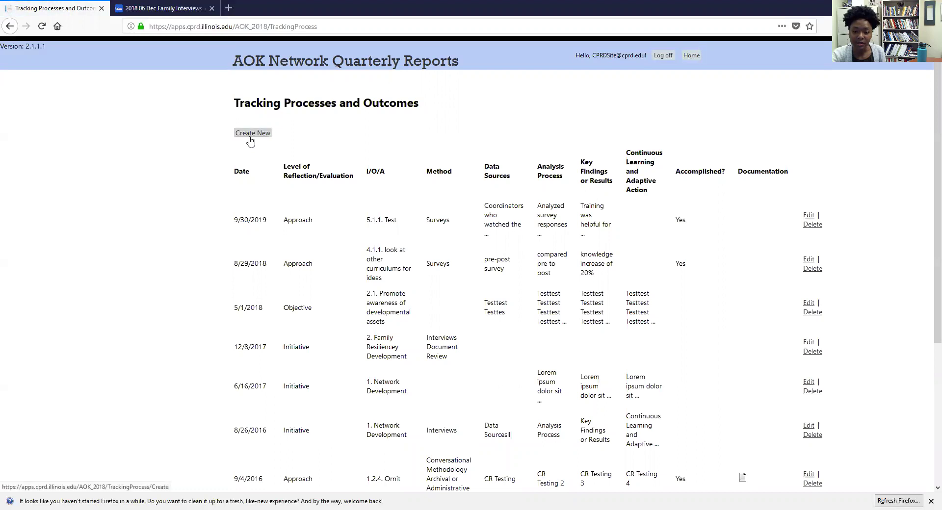
Step: Start a new Tracking Processes and Outcomes record from the tracking list
{"action": "scroll", "coordinate": [326, 251], "scroll_direction": "down", "scroll_amount": 5}
{"action": "scroll", "coordinate": [298, 366], "scroll_direction": "up", "scroll_amount": 3}
{"action": "scroll", "coordinate": [345, 376], "scroll_direction": "up", "scroll_amount": 3}
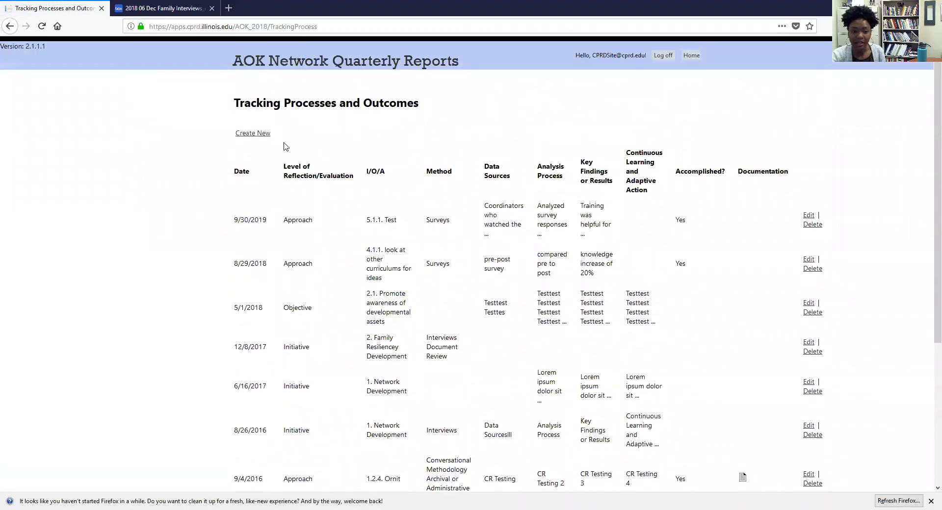
{"action": "left_click", "coordinate": [255, 140]}
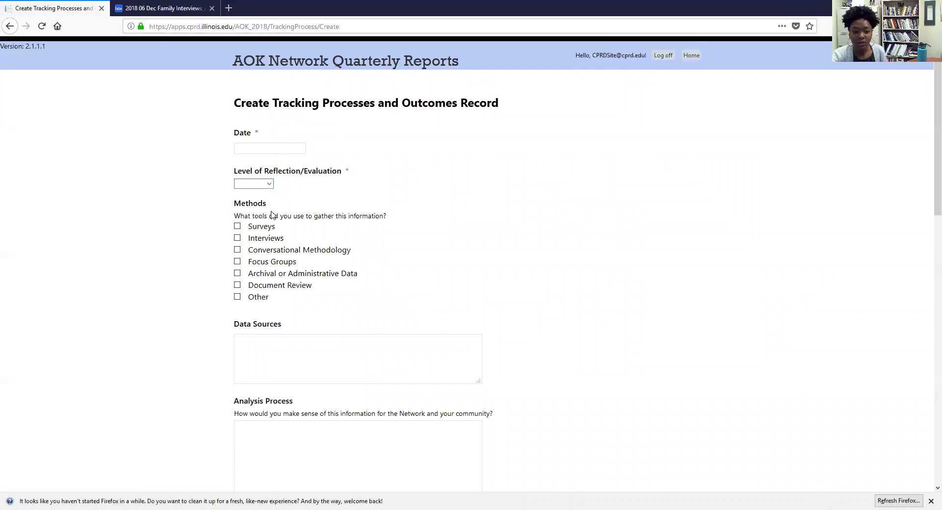
{"action": "scroll", "coordinate": [273, 233], "scroll_direction": "down", "scroll_amount": 5}
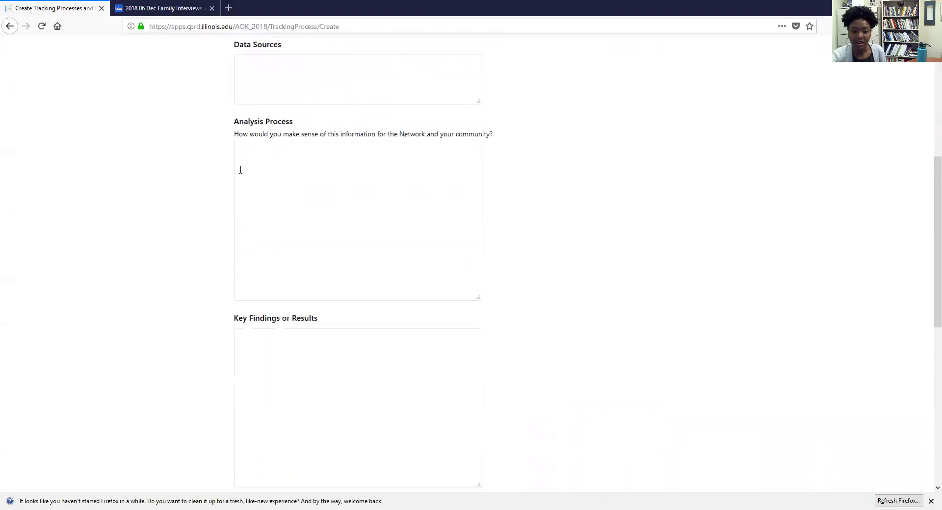
{"action": "scroll", "coordinate": [321, 269], "scroll_direction": "down", "scroll_amount": 2}
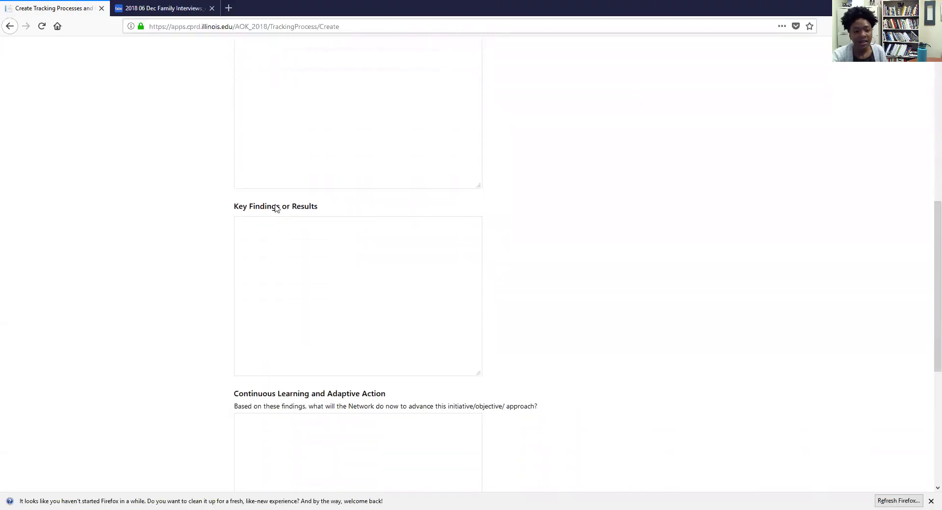
{"action": "scroll", "coordinate": [383, 256], "scroll_direction": "down", "scroll_amount": 1}
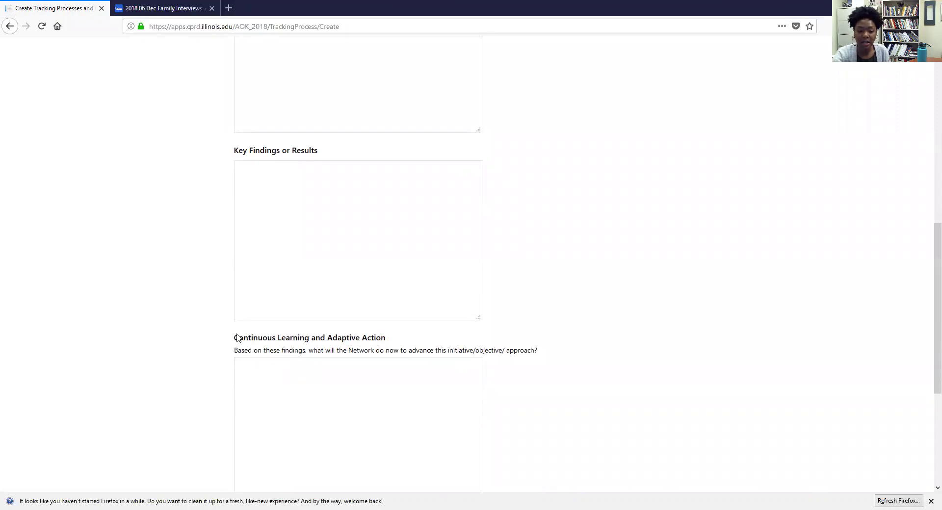
{"action": "scroll", "coordinate": [294, 358], "scroll_direction": "up", "scroll_amount": 7}
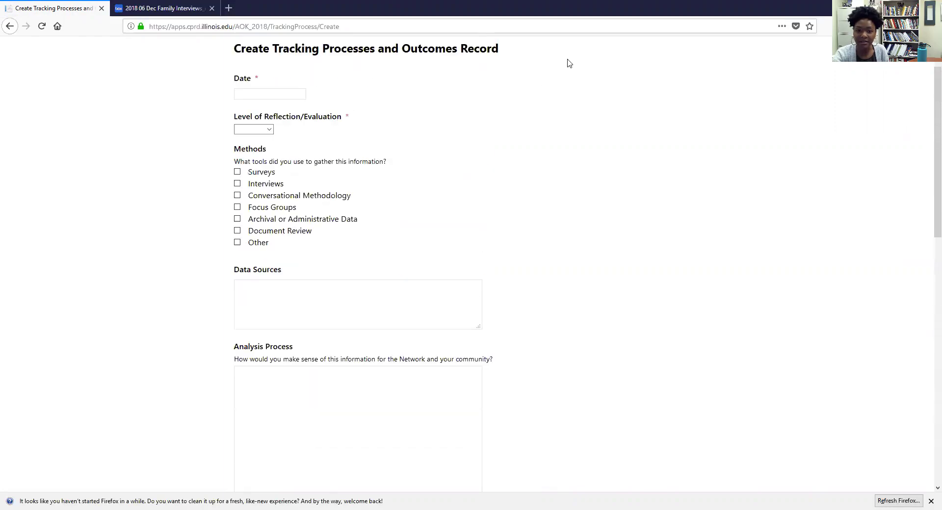
{"action": "scroll", "coordinate": [569, 63], "scroll_direction": "up", "scroll_amount": 2}
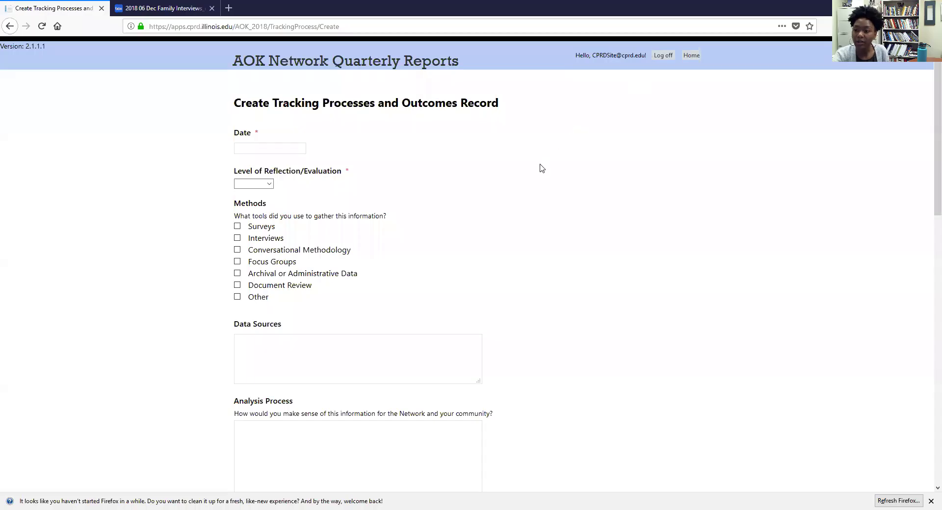
Step: Set the record date to 10/15/2019, reflection level to Approach, and approach to 6.1.1 Test
{"action": "scroll", "coordinate": [113, 141], "scroll_direction": "down", "scroll_amount": 2}
{"action": "left_click", "coordinate": [294, 93]}
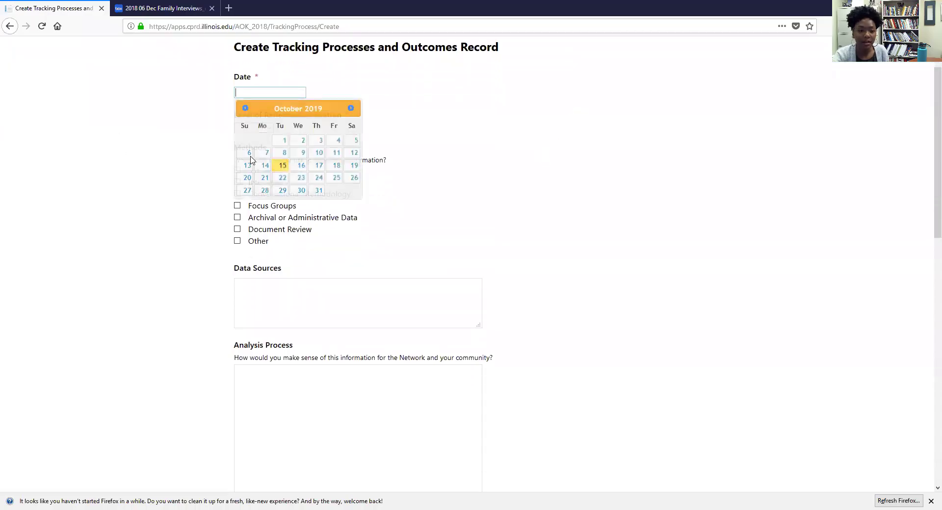
{"action": "left_click", "coordinate": [283, 165]}
{"action": "left_click", "coordinate": [270, 128]}
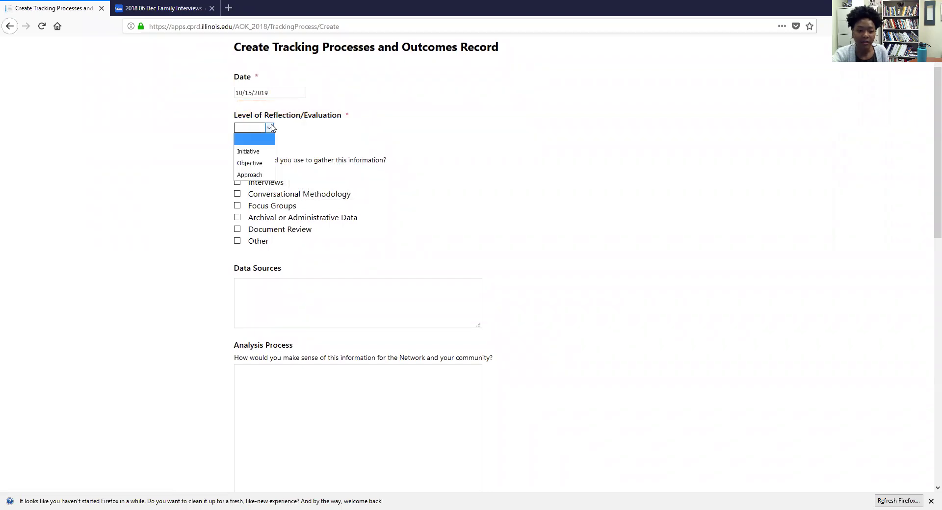
{"action": "left_click", "coordinate": [264, 175]}
{"action": "left_click", "coordinate": [275, 161]}
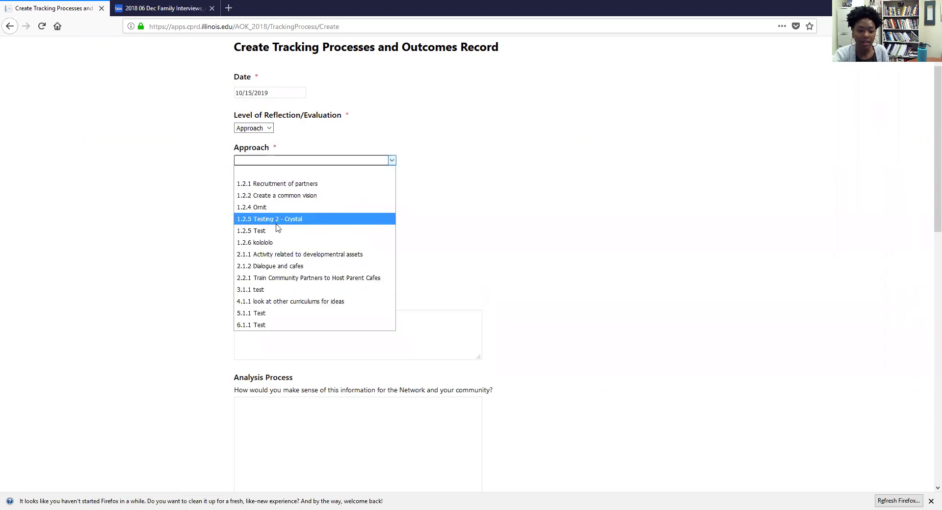
{"action": "left_click", "coordinate": [274, 326]}
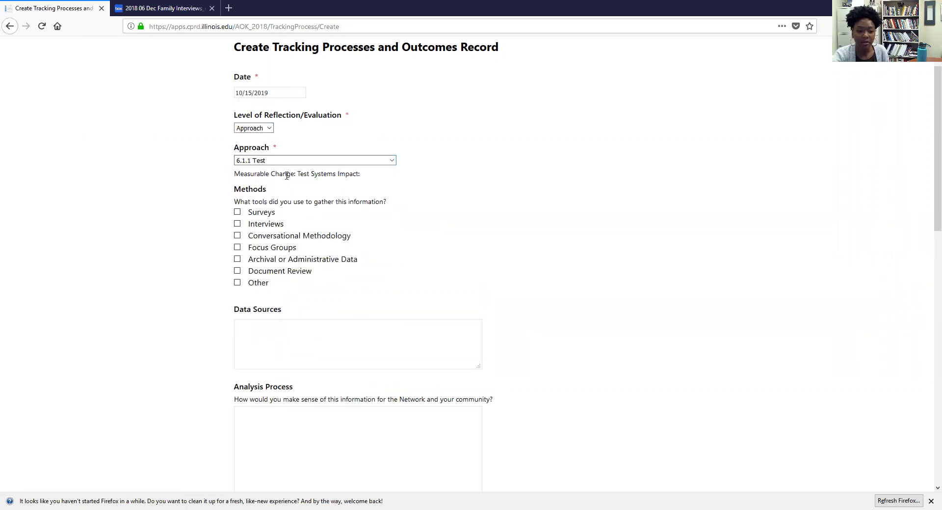
{"action": "scroll", "coordinate": [305, 179], "scroll_direction": "down", "scroll_amount": 2}
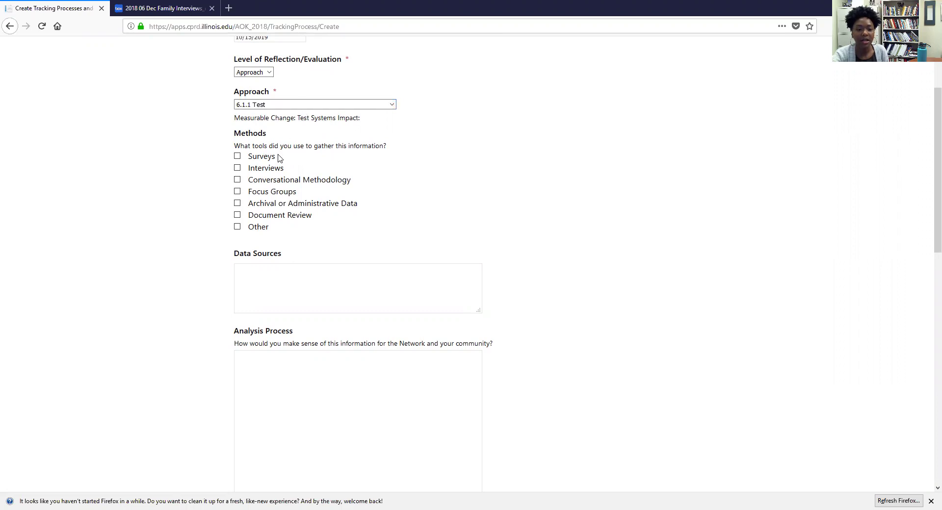
{"action": "scroll", "coordinate": [277, 158], "scroll_direction": "down", "scroll_amount": 2}
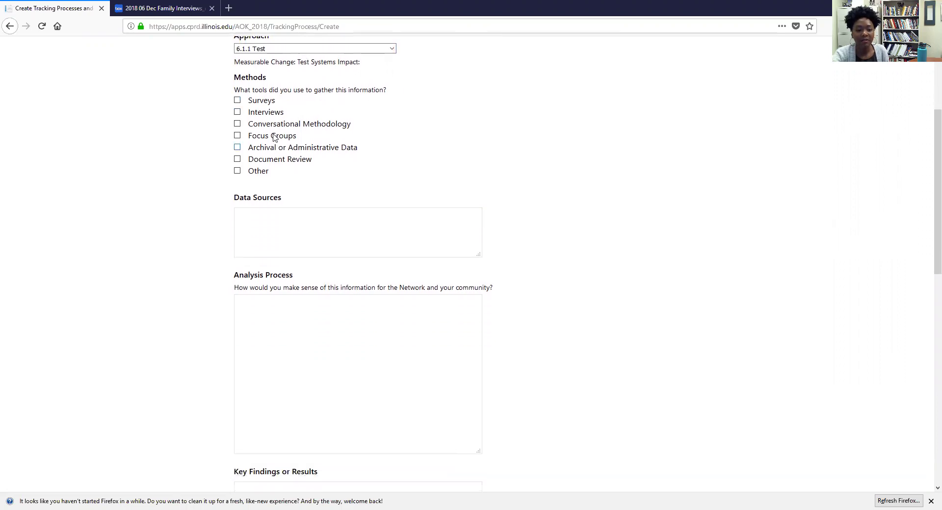
Step: Check Surveys as a method and enter Data Sources 'Coordinators who viewed the online training.'
{"action": "left_click", "coordinate": [265, 101]}
{"action": "left_click", "coordinate": [283, 237]}
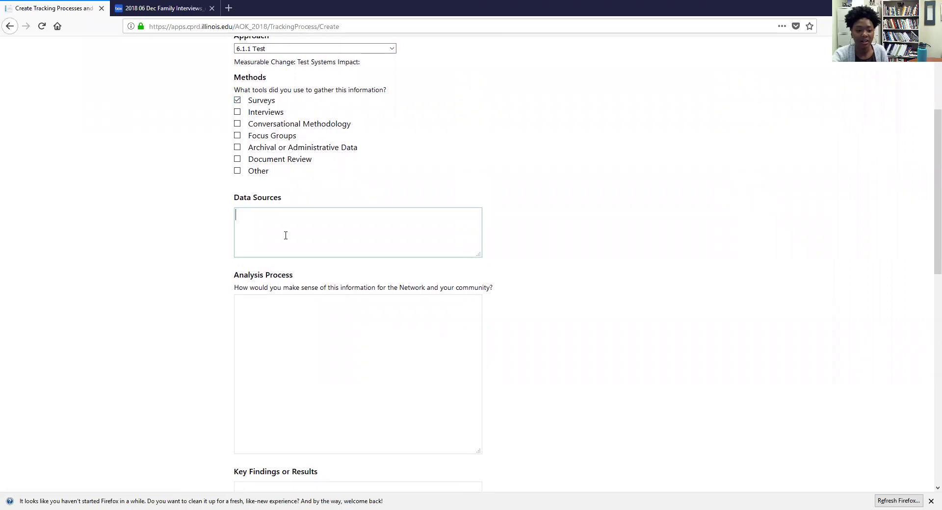
{"action": "type", "text": "Coor"}
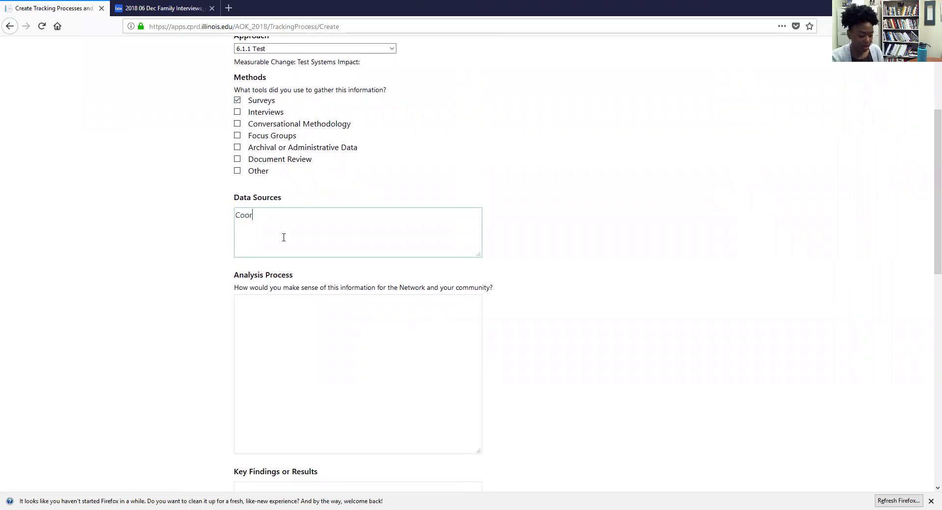
{"action": "type", "text": "iinators who view"}
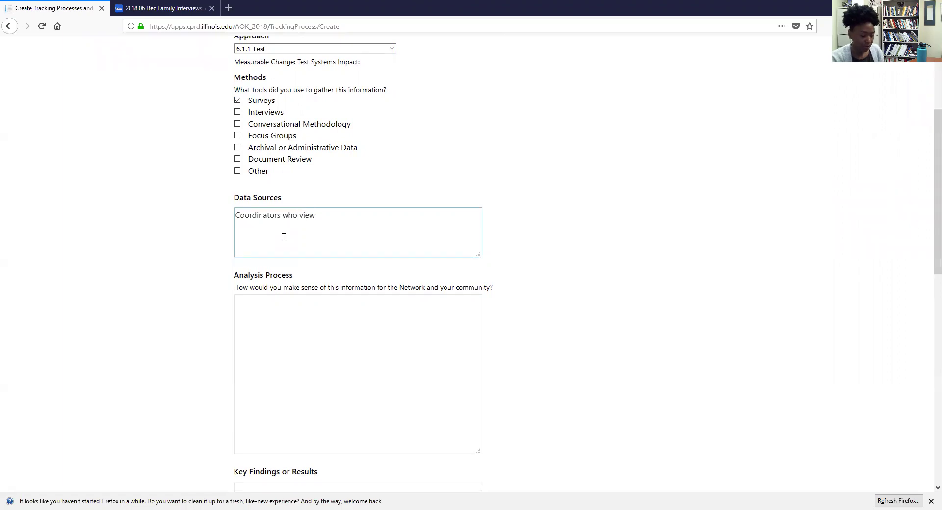
{"action": "type", "text": "ed the online"}
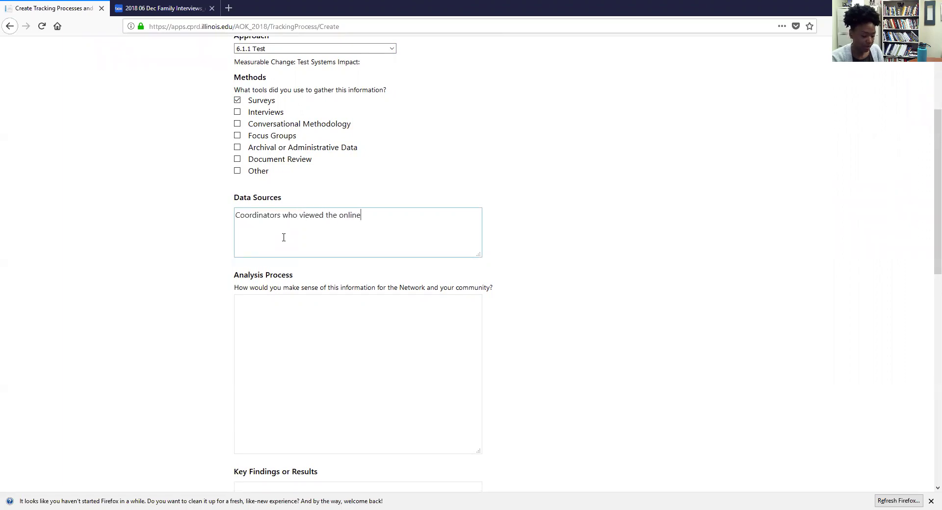
{"action": "type", "text": " training."}
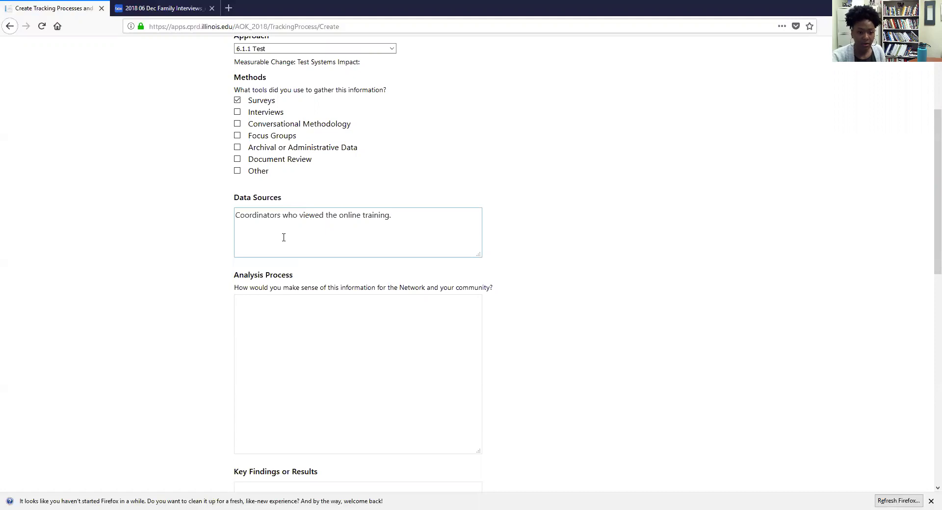
{"action": "scroll", "coordinate": [284, 237], "scroll_direction": "down", "scroll_amount": 2}
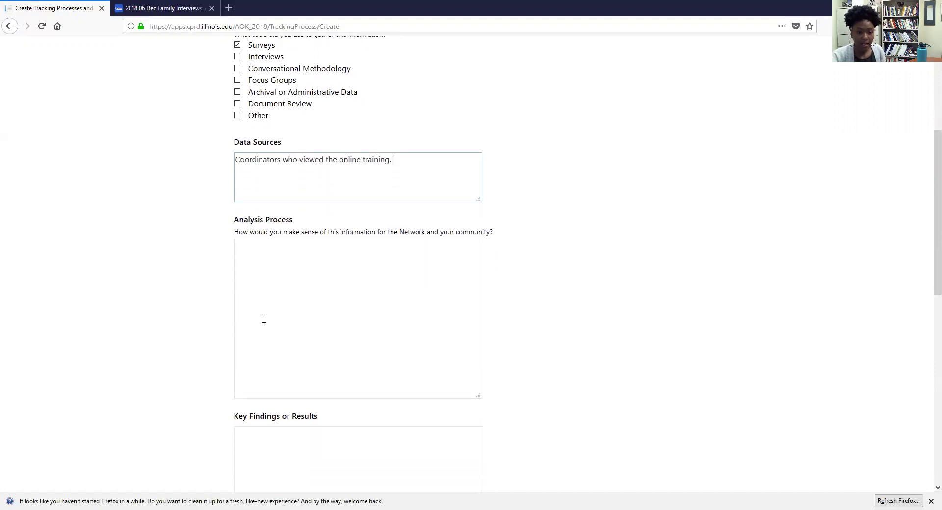
Step: Enter 'Test.' as the Analysis Process answer
{"action": "left_click", "coordinate": [303, 267]}
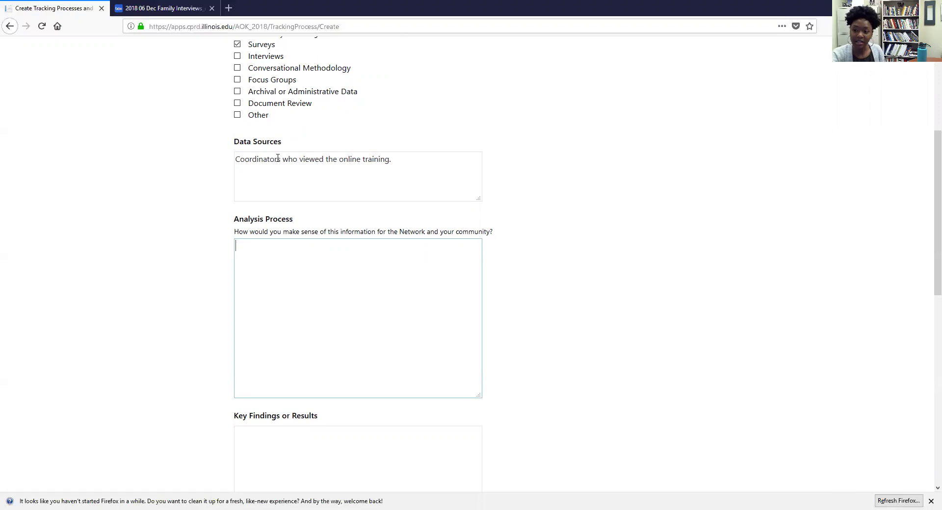
{"action": "scroll", "coordinate": [258, 279], "scroll_direction": "up", "scroll_amount": 3}
{"action": "scroll", "coordinate": [256, 299], "scroll_direction": "down", "scroll_amount": 3}
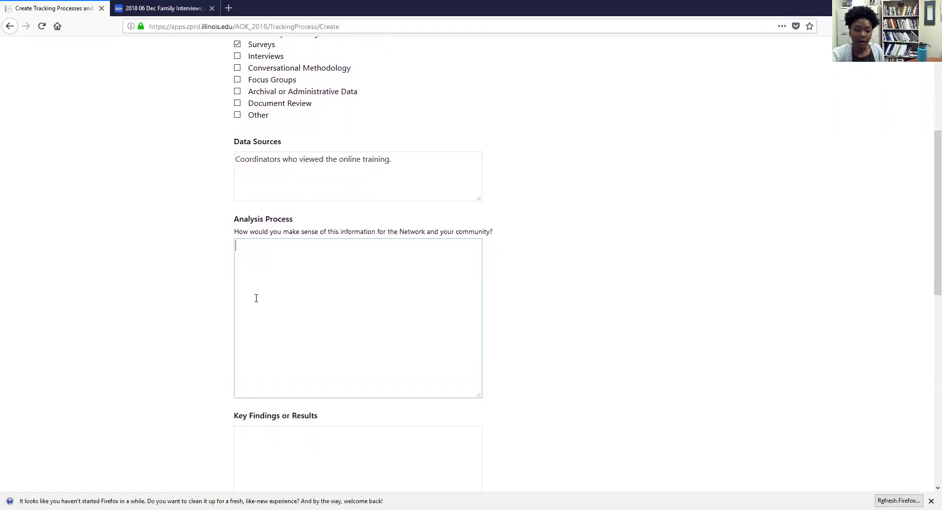
{"action": "type", "text": "Test."}
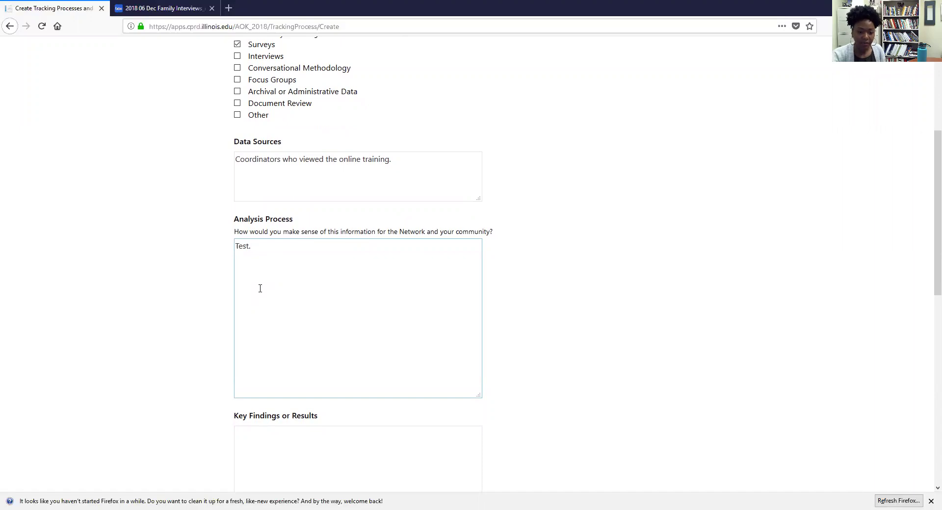
{"action": "scroll", "coordinate": [260, 289], "scroll_direction": "down", "scroll_amount": 5}
{"action": "left_click", "coordinate": [292, 223]}
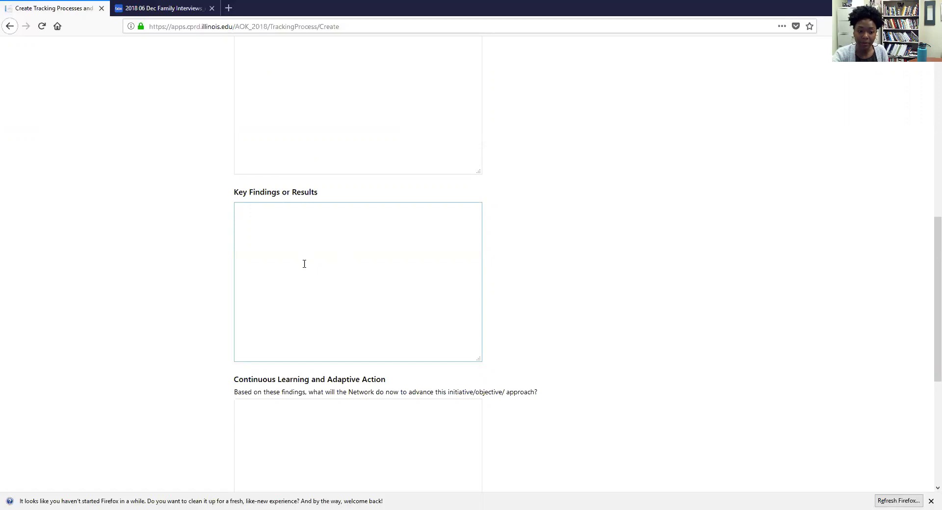
{"action": "scroll", "coordinate": [309, 275], "scroll_direction": "down", "scroll_amount": 2}
{"action": "left_click", "coordinate": [310, 276]}
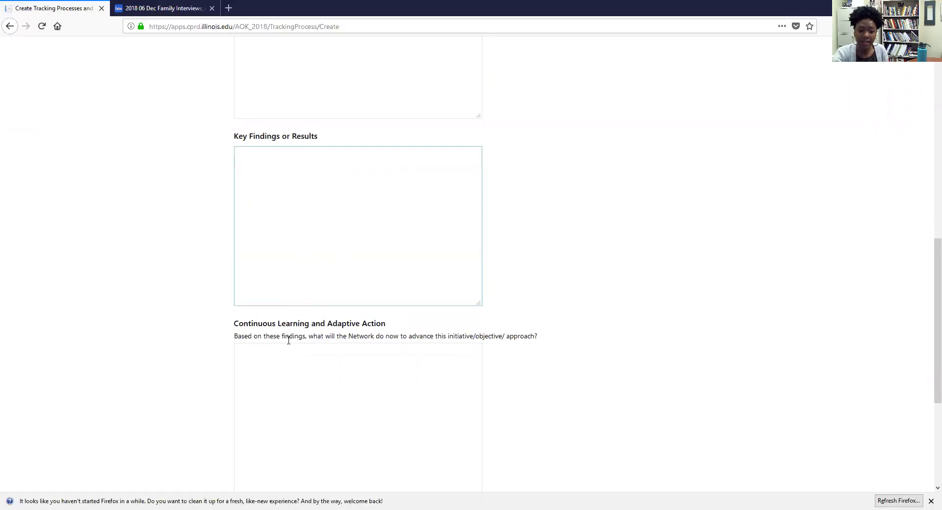
{"action": "scroll", "coordinate": [288, 340], "scroll_direction": "down", "scroll_amount": 4}
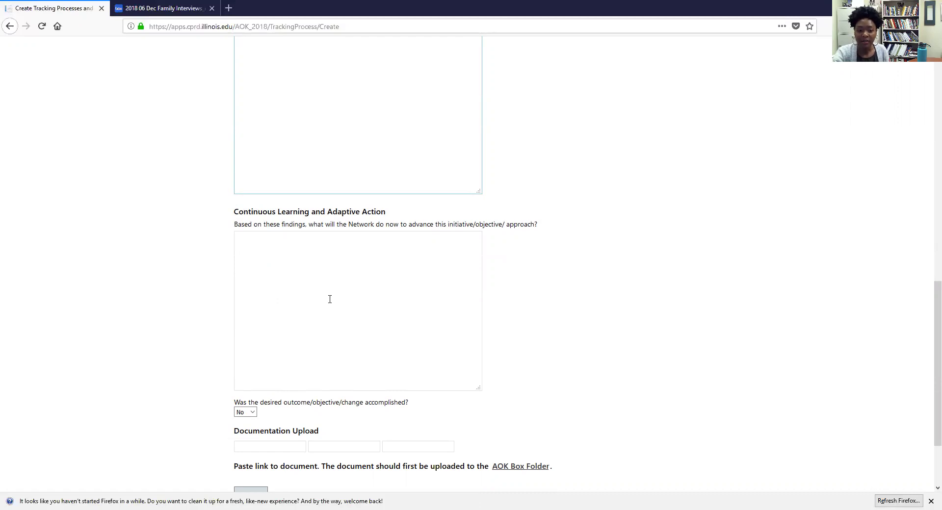
{"action": "scroll", "coordinate": [330, 299], "scroll_direction": "up", "scroll_amount": 10}
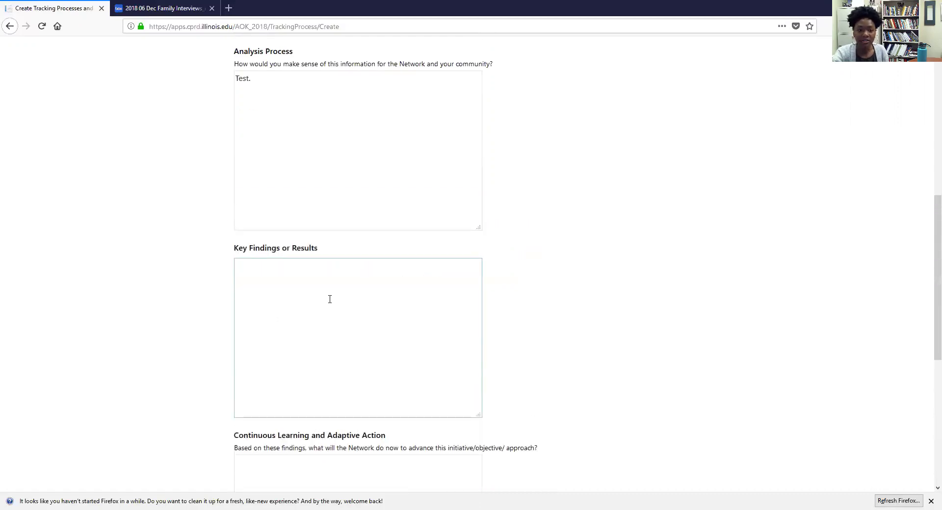
{"action": "scroll", "coordinate": [324, 309], "scroll_direction": "down", "scroll_amount": 6}
{"action": "scroll", "coordinate": [324, 309], "scroll_direction": "down", "scroll_amount": 5}
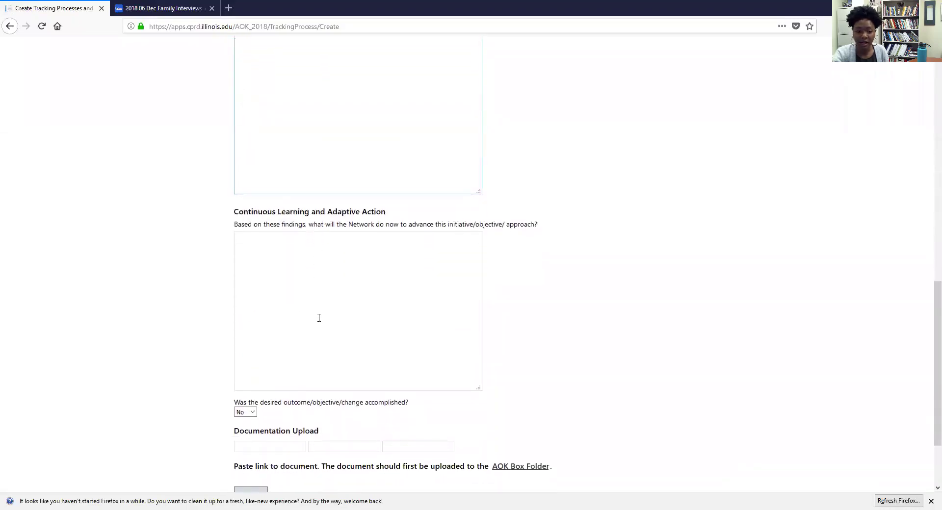
{"action": "scroll", "coordinate": [315, 333], "scroll_direction": "down", "scroll_amount": 2}
{"action": "scroll", "coordinate": [316, 334], "scroll_direction": "up", "scroll_amount": 12}
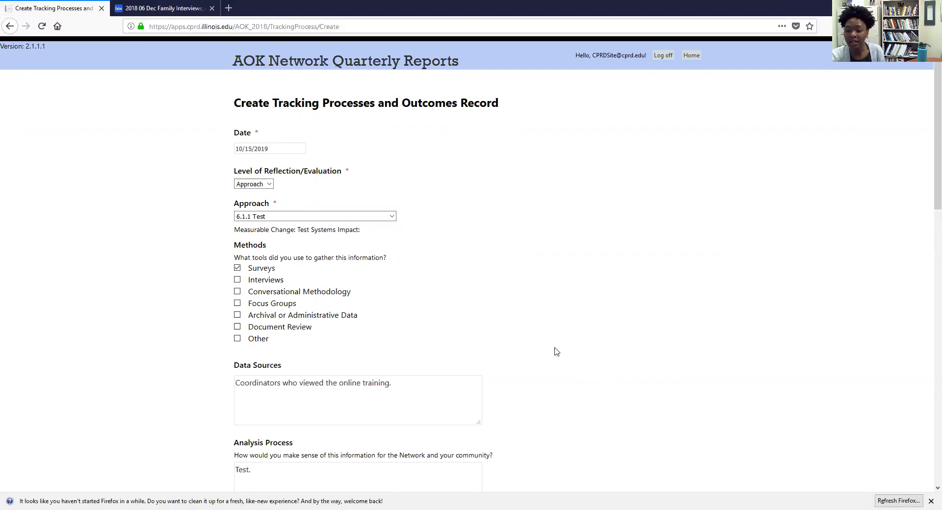
{"action": "scroll", "coordinate": [553, 351], "scroll_direction": "down", "scroll_amount": 1}
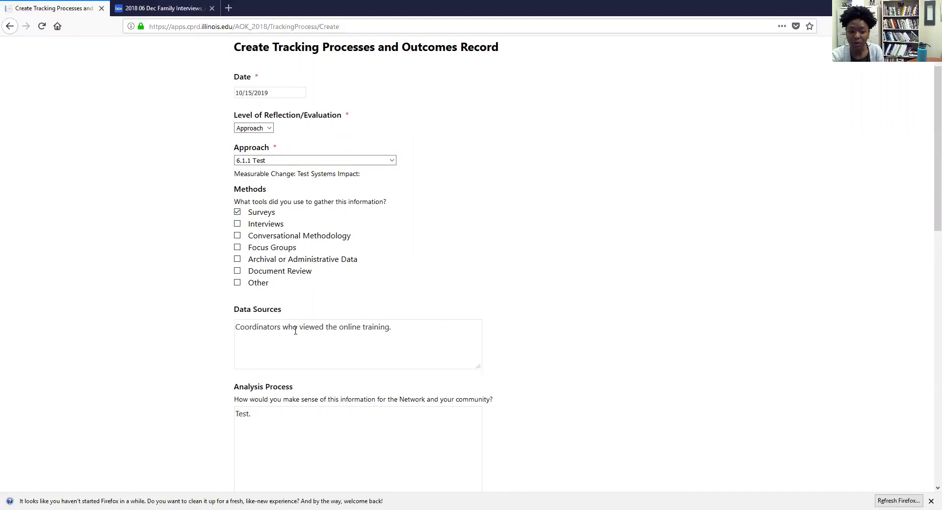
{"action": "scroll", "coordinate": [410, 344], "scroll_direction": "down", "scroll_amount": 2}
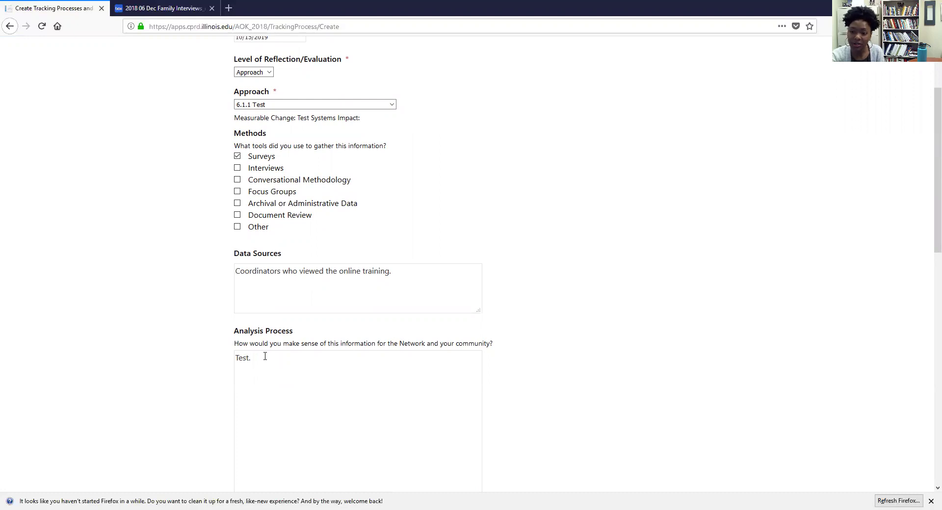
{"action": "scroll", "coordinate": [265, 358], "scroll_direction": "down", "scroll_amount": 6}
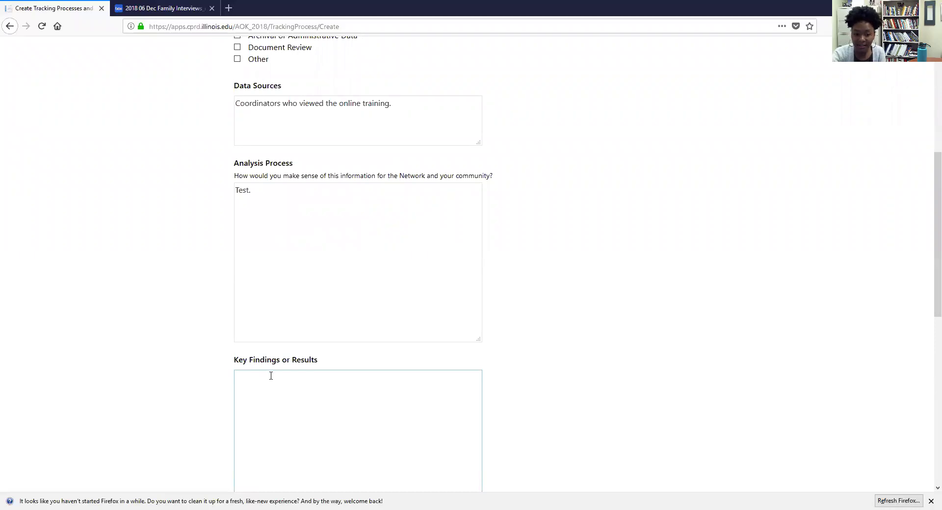
{"action": "scroll", "coordinate": [269, 374], "scroll_direction": "down", "scroll_amount": 4}
{"action": "scroll", "coordinate": [278, 280], "scroll_direction": "down", "scroll_amount": 2}
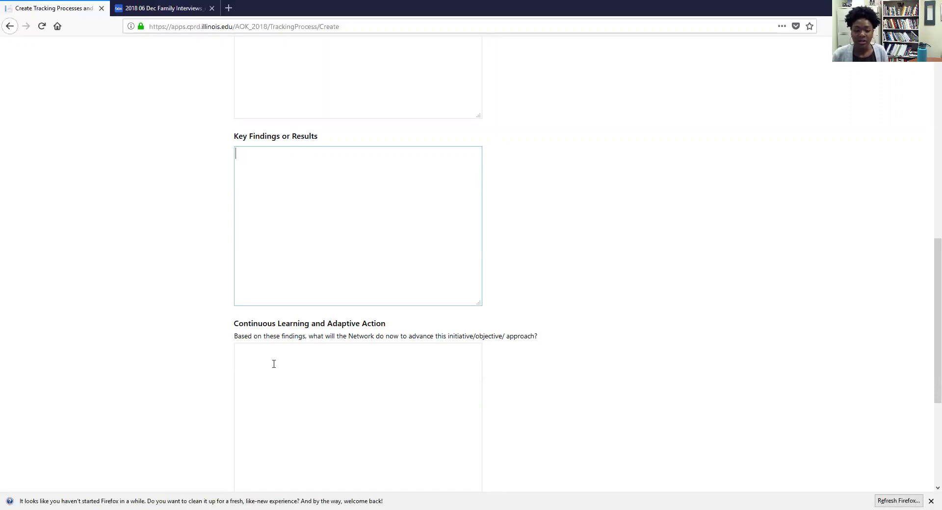
{"action": "scroll", "coordinate": [281, 386], "scroll_direction": "up", "scroll_amount": 15}
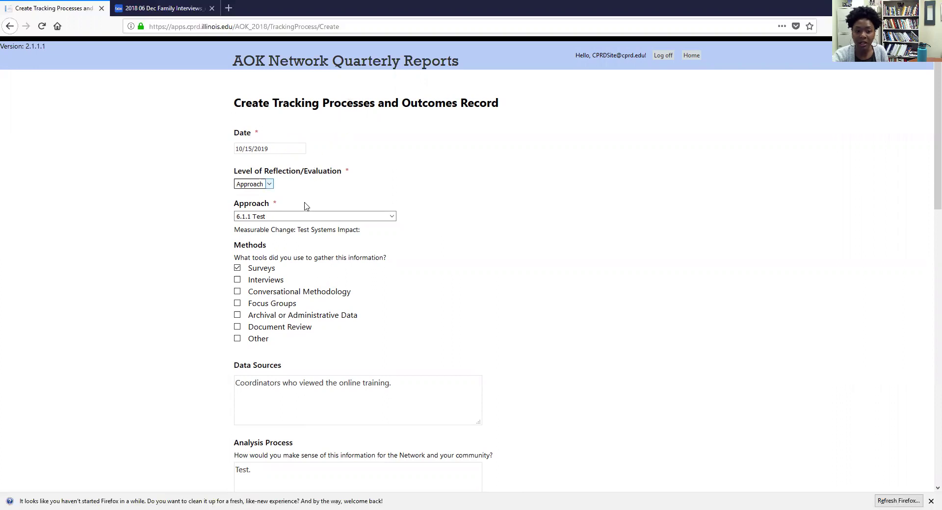
{"action": "scroll", "coordinate": [289, 215], "scroll_direction": "down", "scroll_amount": 8}
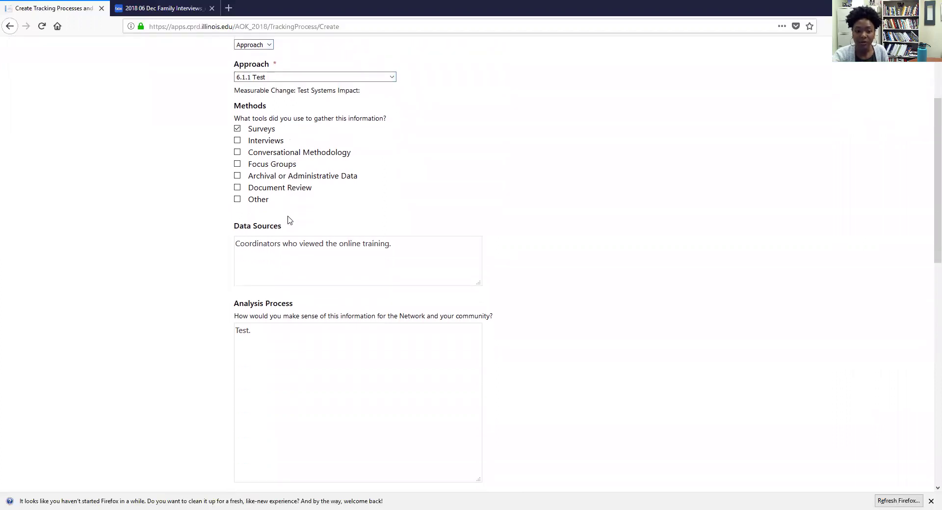
{"action": "scroll", "coordinate": [290, 220], "scroll_direction": "down", "scroll_amount": 9}
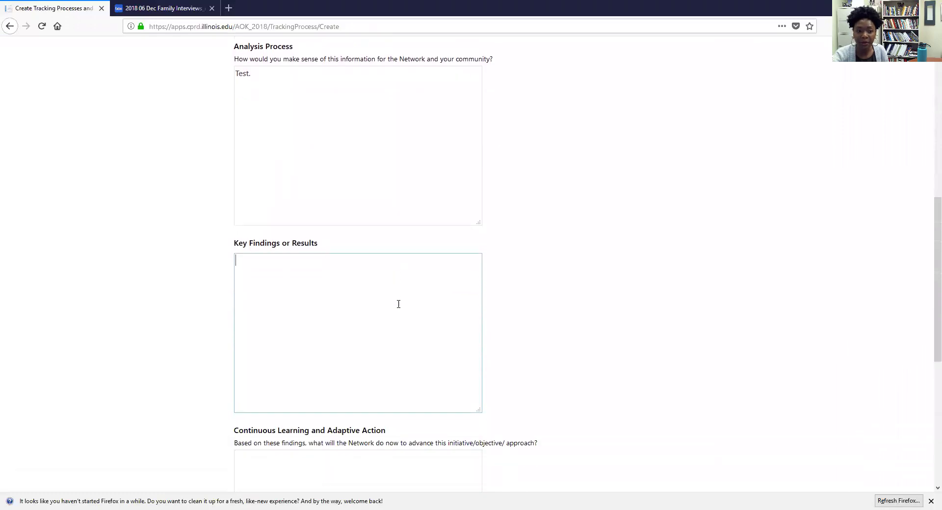
{"action": "scroll", "coordinate": [522, 307], "scroll_direction": "down", "scroll_amount": 3}
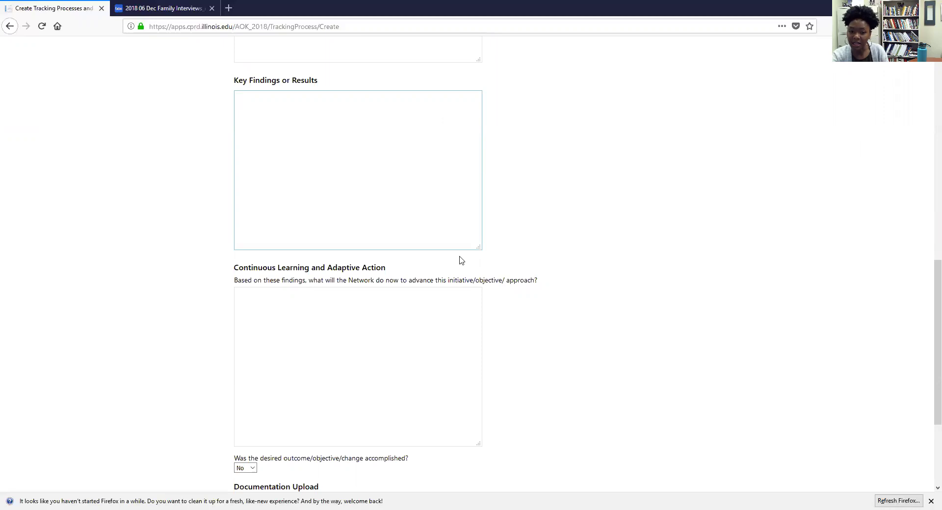
{"action": "scroll", "coordinate": [573, 309], "scroll_direction": "down", "scroll_amount": 3}
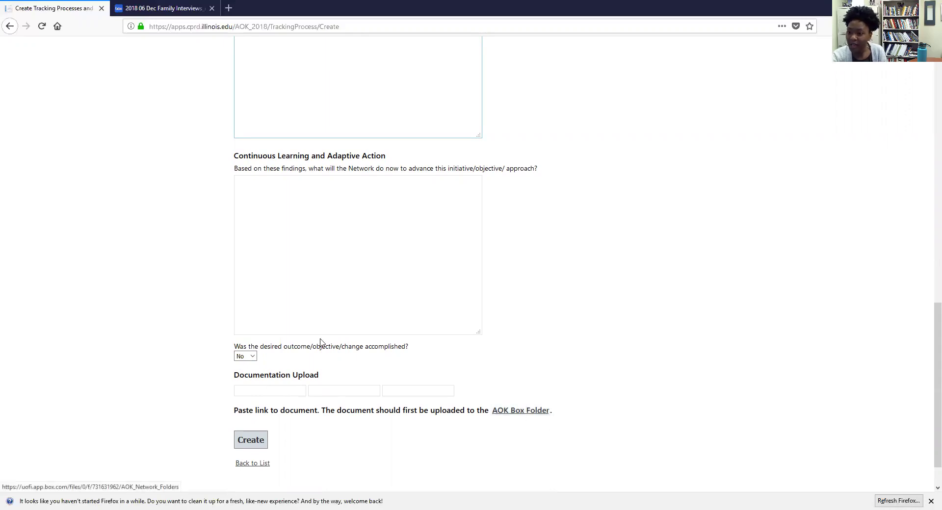
{"action": "left_click", "coordinate": [275, 390]}
{"action": "left_click", "coordinate": [353, 390]}
{"action": "left_click", "coordinate": [417, 393]}
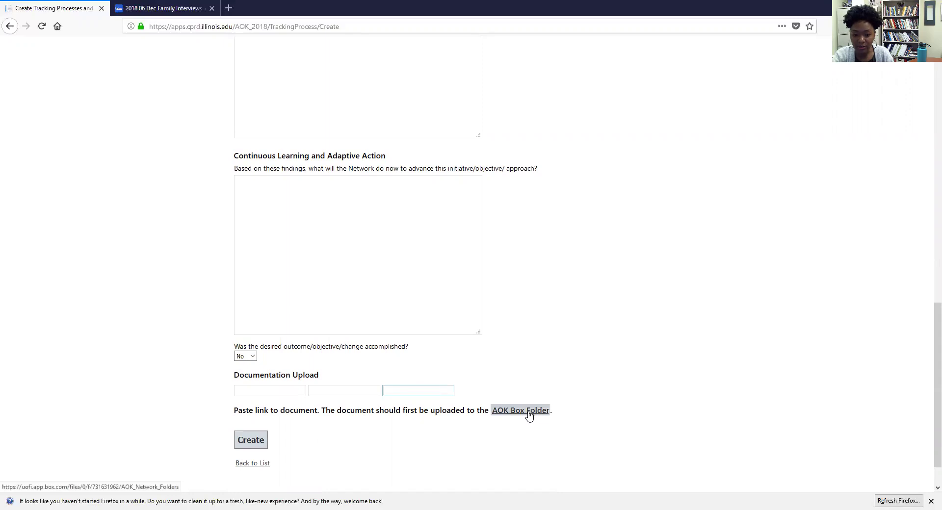
{"action": "left_click", "coordinate": [256, 389]}
{"action": "left_click", "coordinate": [330, 391]}
{"action": "left_click", "coordinate": [426, 392]}
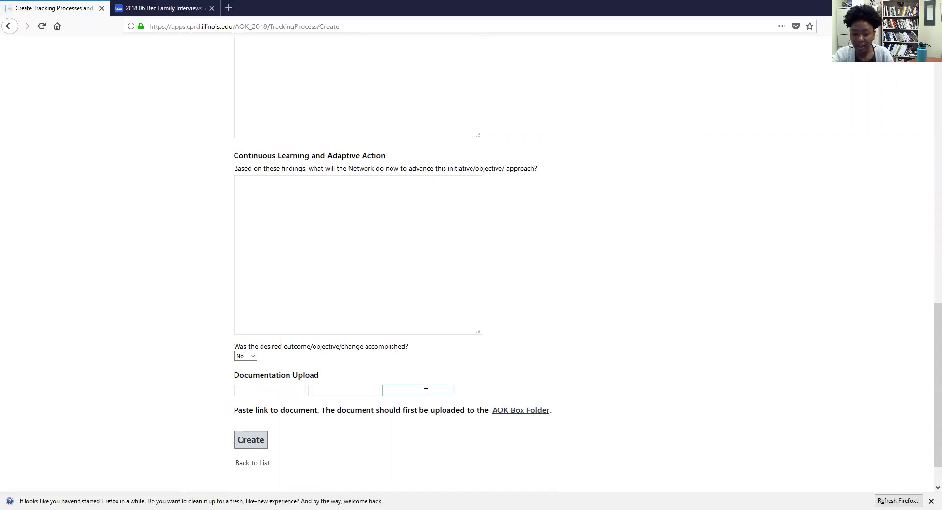
Step: Copy the Box address of the 06 IRIS (Information and Referral) Implementation folder for the form
{"action": "left_click", "coordinate": [516, 415]}
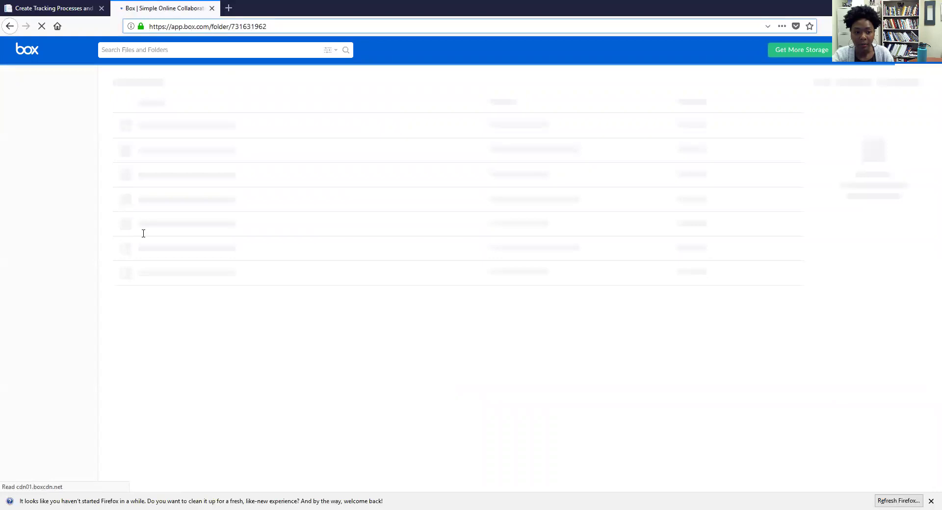
{"action": "scroll", "coordinate": [210, 263], "scroll_direction": "down", "scroll_amount": 5}
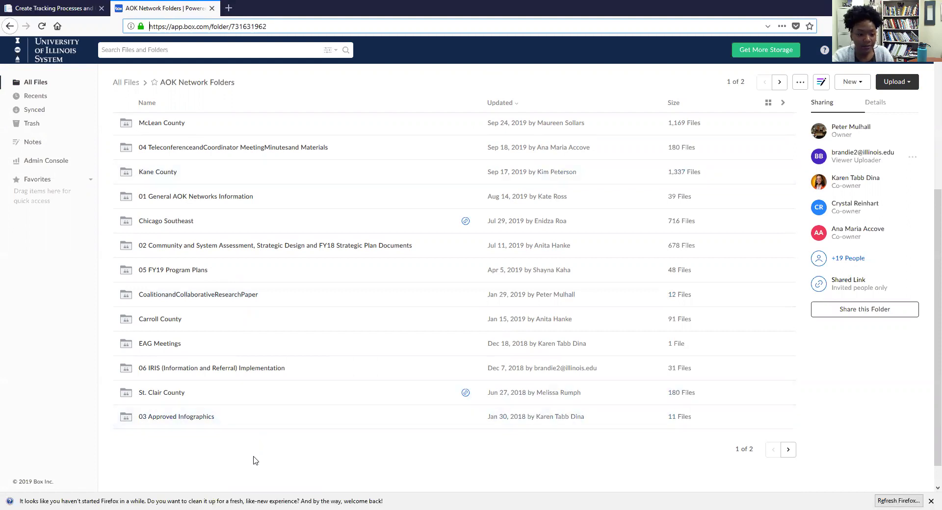
{"action": "left_click", "coordinate": [242, 372]}
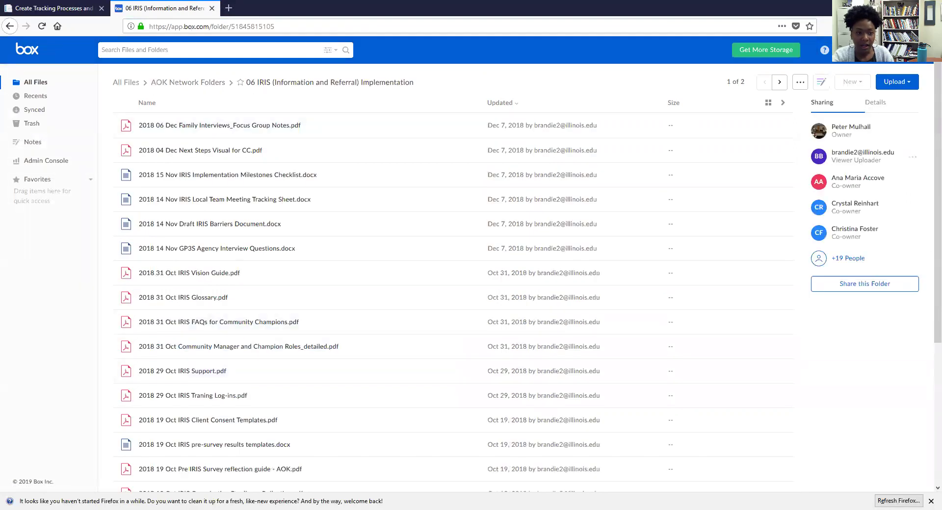
{"action": "scroll", "coordinate": [235, 305], "scroll_direction": "down", "scroll_amount": 5}
{"action": "scroll", "coordinate": [239, 312], "scroll_direction": "up", "scroll_amount": 5}
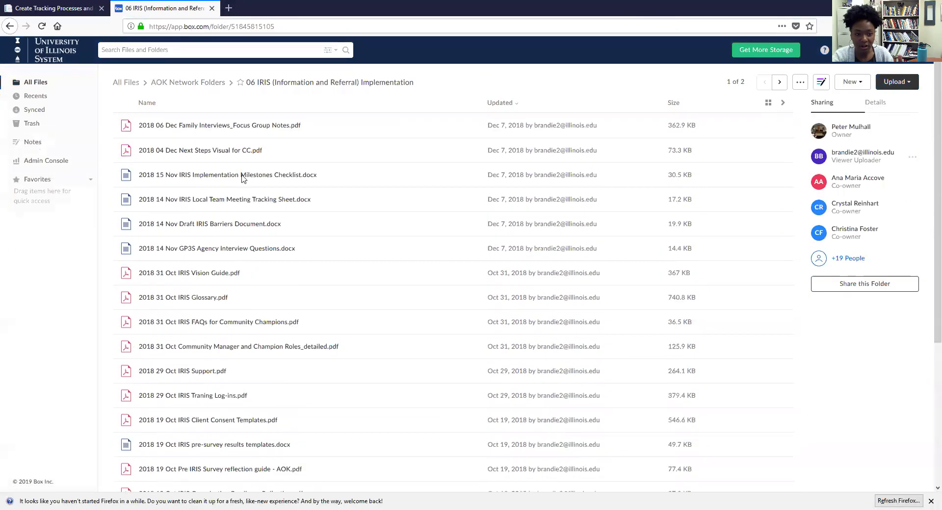
{"action": "right_click", "coordinate": [218, 25]}
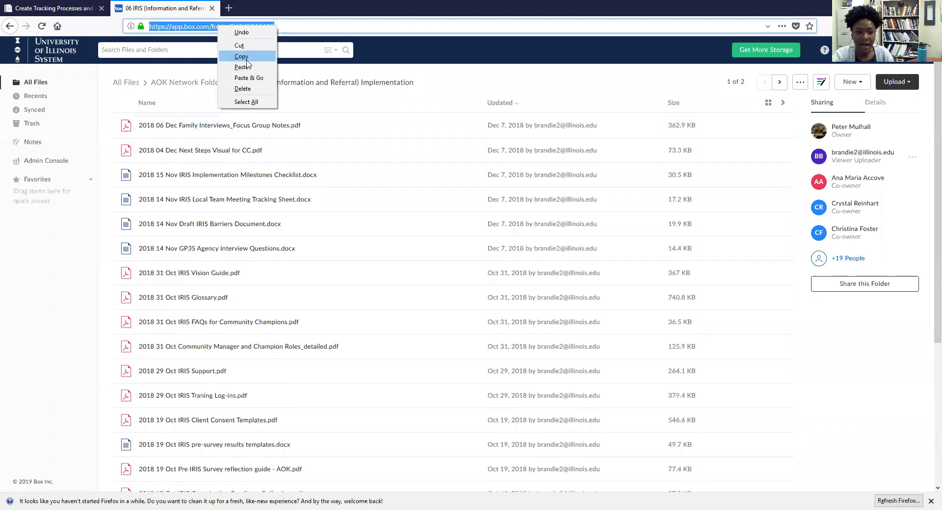
{"action": "left_click", "coordinate": [240, 52]}
{"action": "left_click", "coordinate": [71, 10]}
{"action": "left_click", "coordinate": [278, 391]}
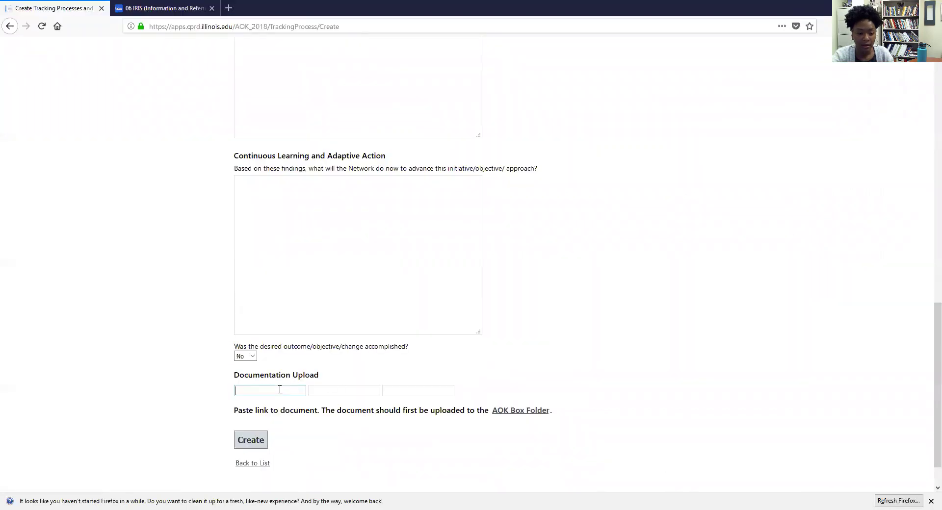
Step: Paste the Box folder link into Documentation Upload and create the tracking record
{"action": "right_click", "coordinate": [279, 391]}
{"action": "left_click", "coordinate": [303, 433]}
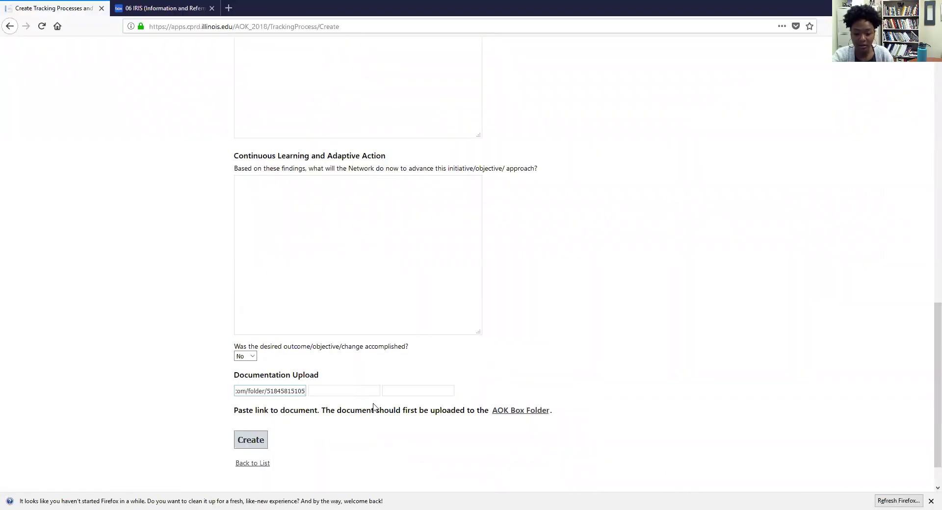
{"action": "left_click", "coordinate": [253, 444]}
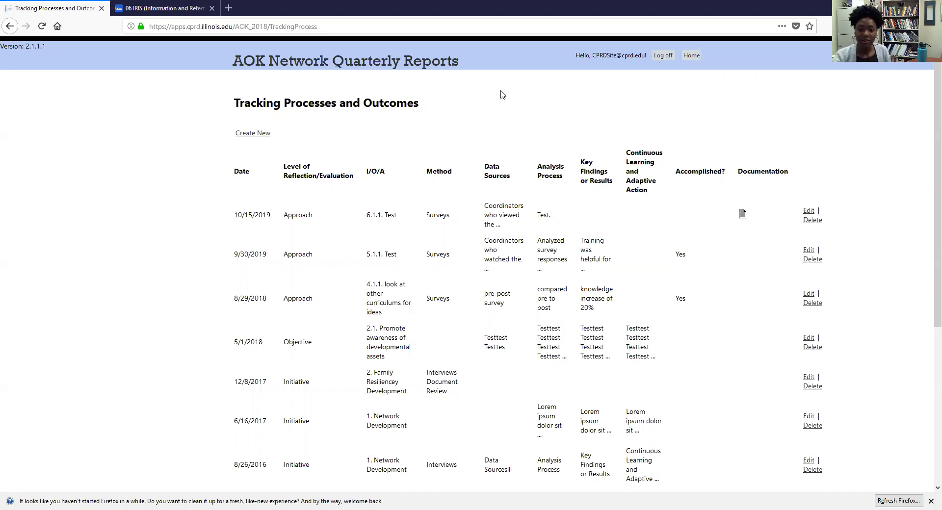
Step: Go back to the AOK home page via the header title
{"action": "left_click", "coordinate": [421, 70]}
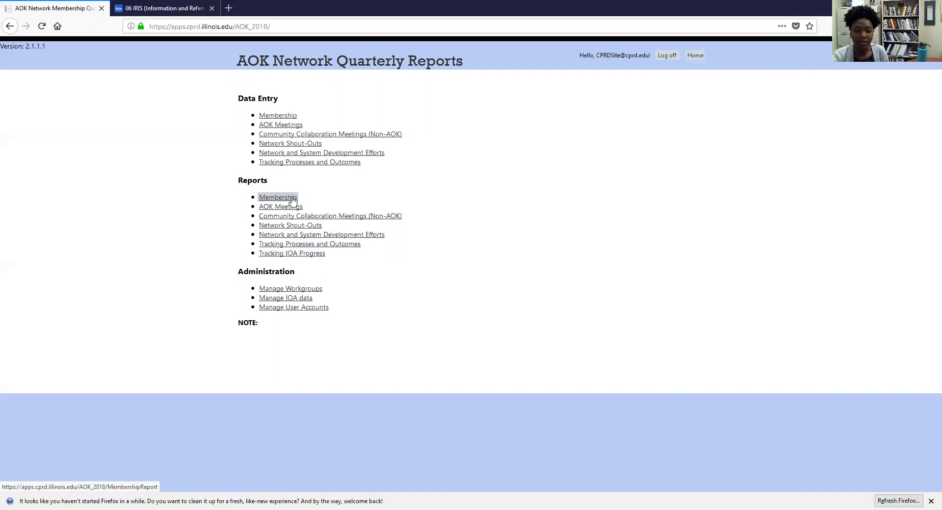
Step: Export the Membership Summary report for FY Q3 2017 through FY Q3 2020
{"action": "left_click", "coordinate": [293, 199]}
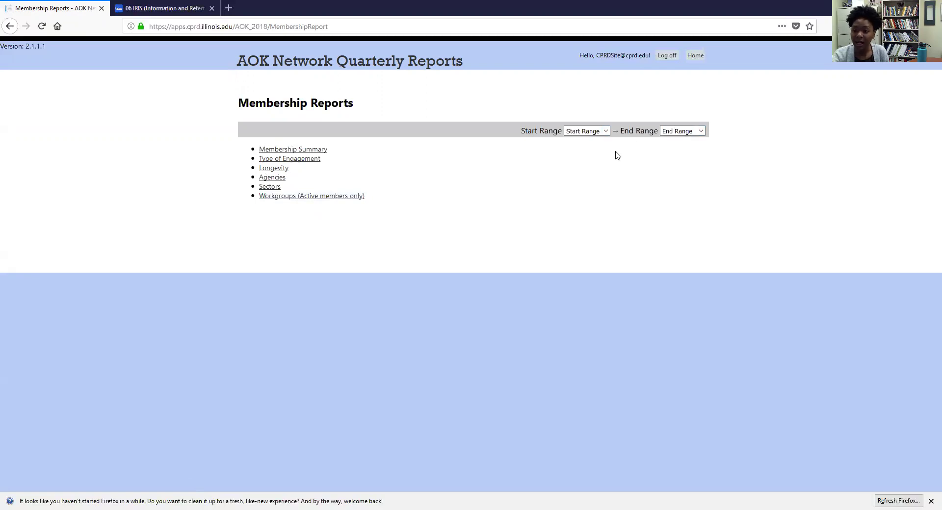
{"action": "left_click", "coordinate": [607, 132]}
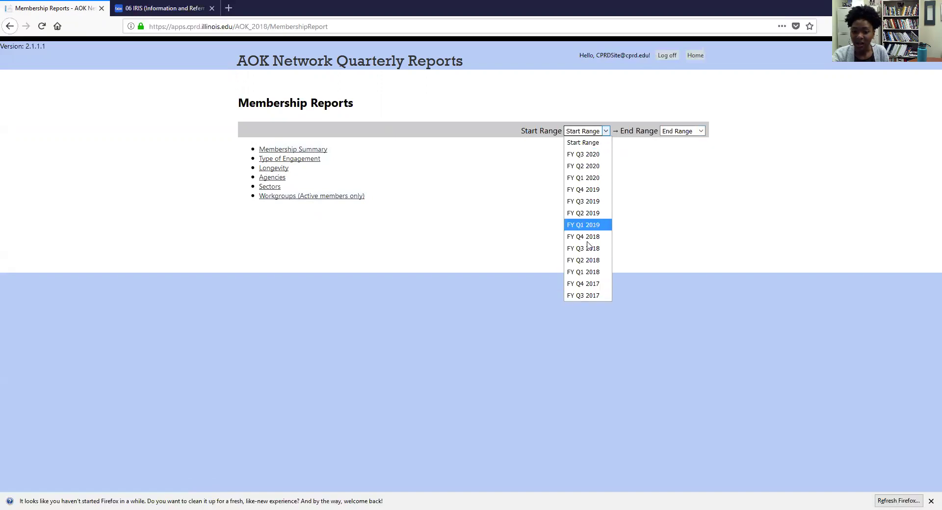
{"action": "left_click", "coordinate": [590, 295]}
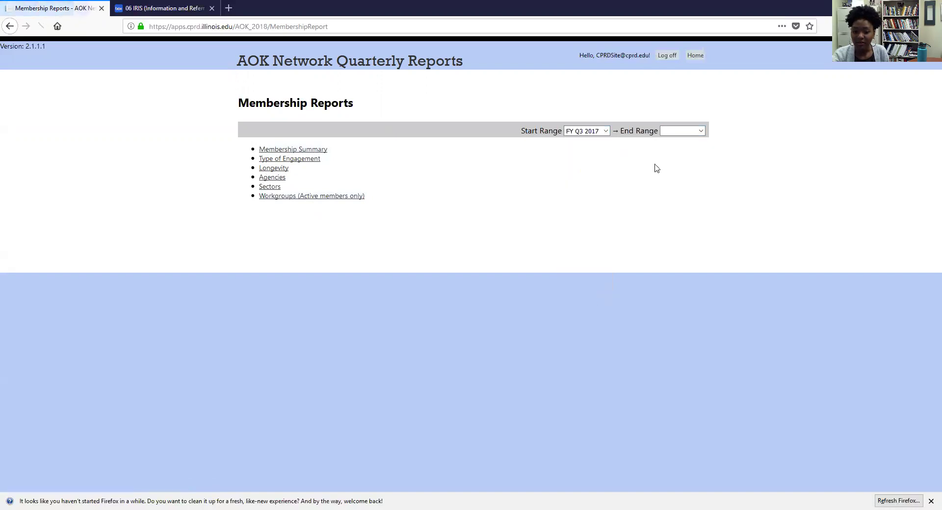
{"action": "left_click", "coordinate": [681, 130]}
{"action": "left_click", "coordinate": [680, 155]}
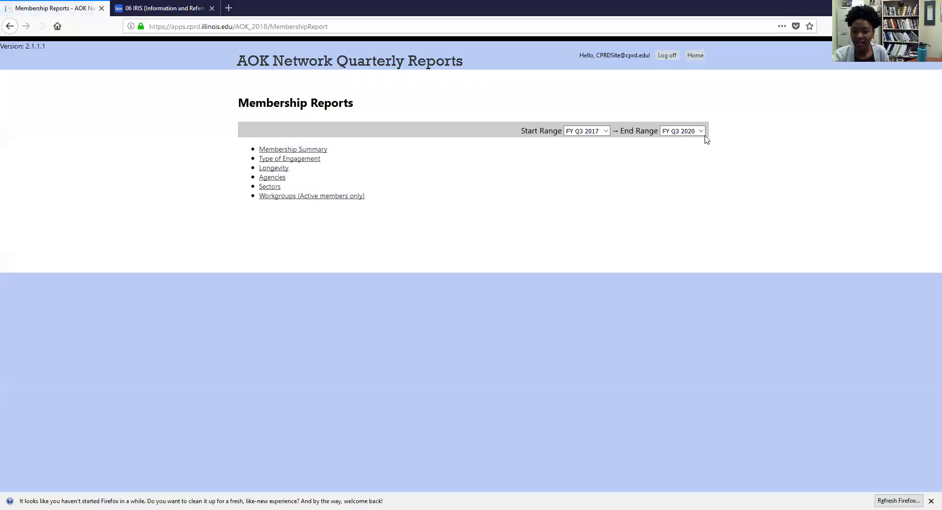
{"action": "left_click", "coordinate": [305, 151]}
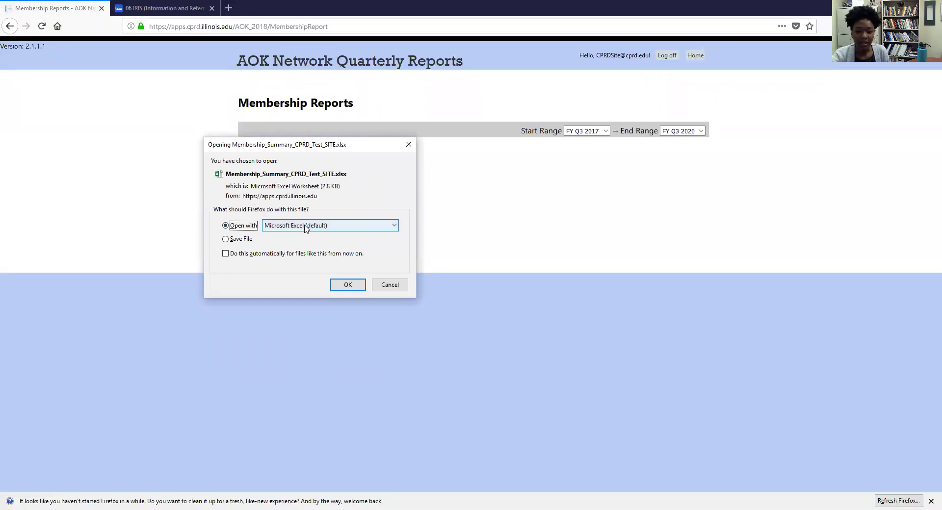
Step: Open the Membership Summary export in Excel, then request the Type of Engagement report
{"action": "left_click", "coordinate": [338, 285]}
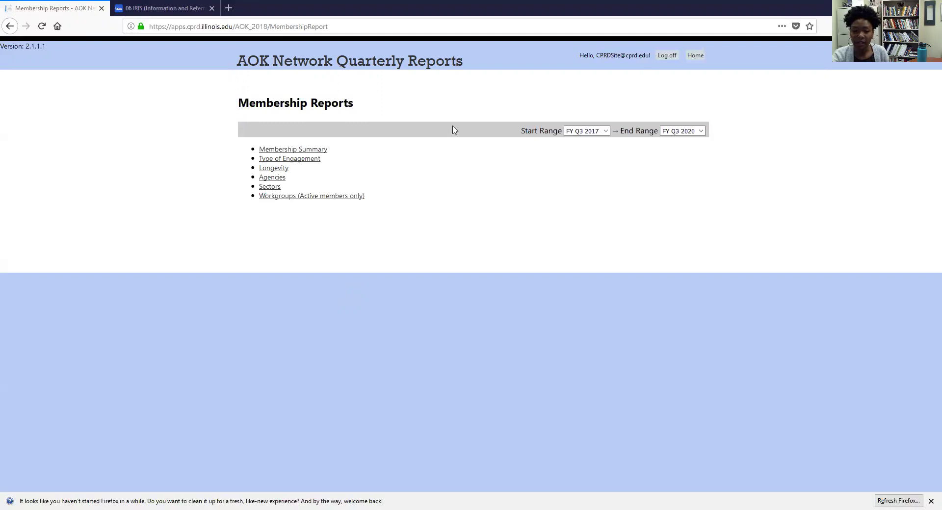
{"action": "left_click", "coordinate": [289, 158]}
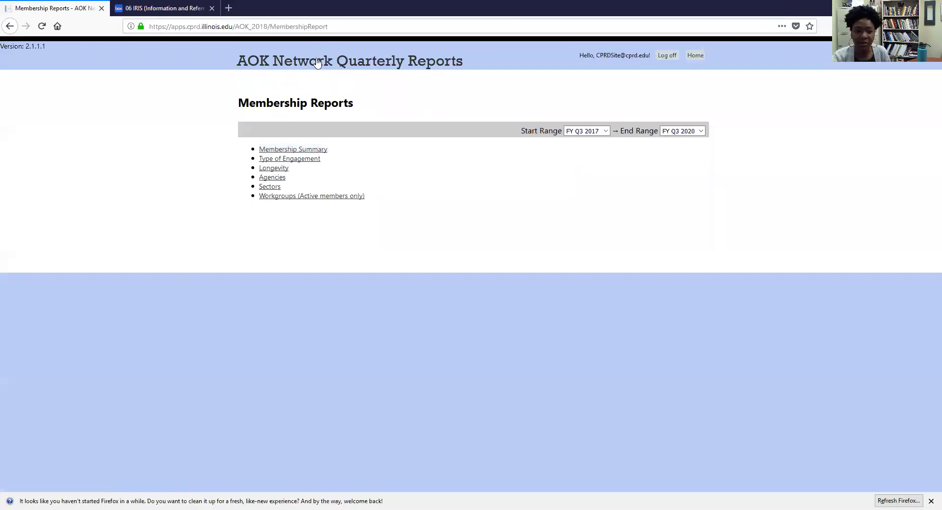
Step: Export the Network and System Development Efforts Summary for IOA 6.1.1 Test, FY Q3 2017–FY Q3 2020, to Excel
{"action": "left_click", "coordinate": [297, 67]}
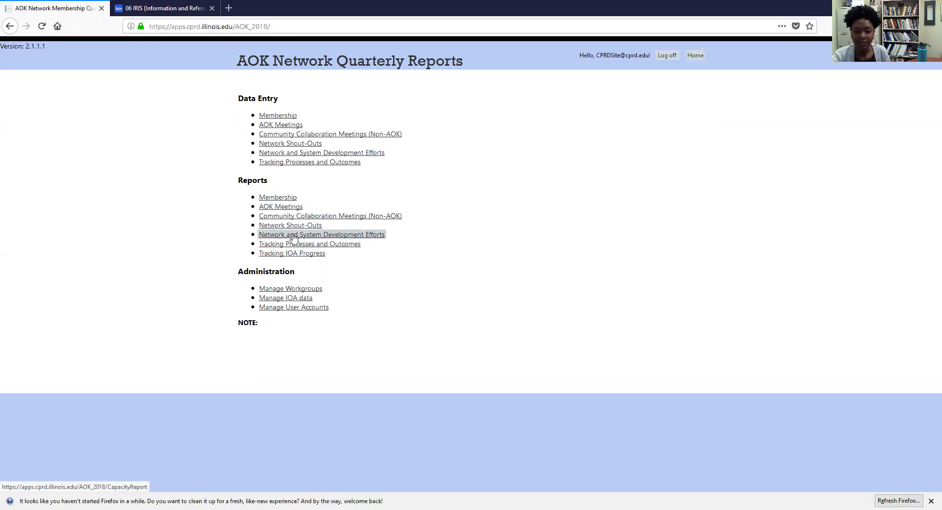
{"action": "left_click", "coordinate": [294, 235]}
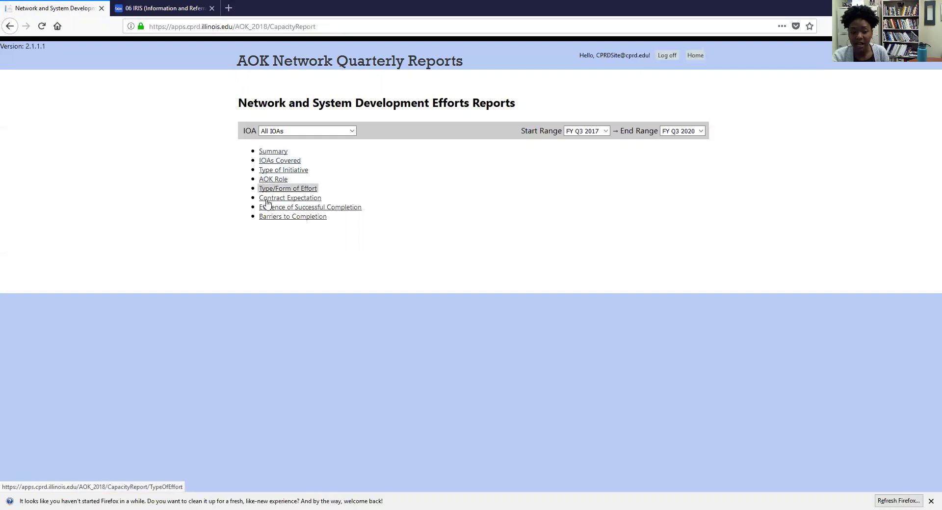
{"action": "left_click", "coordinate": [352, 131]}
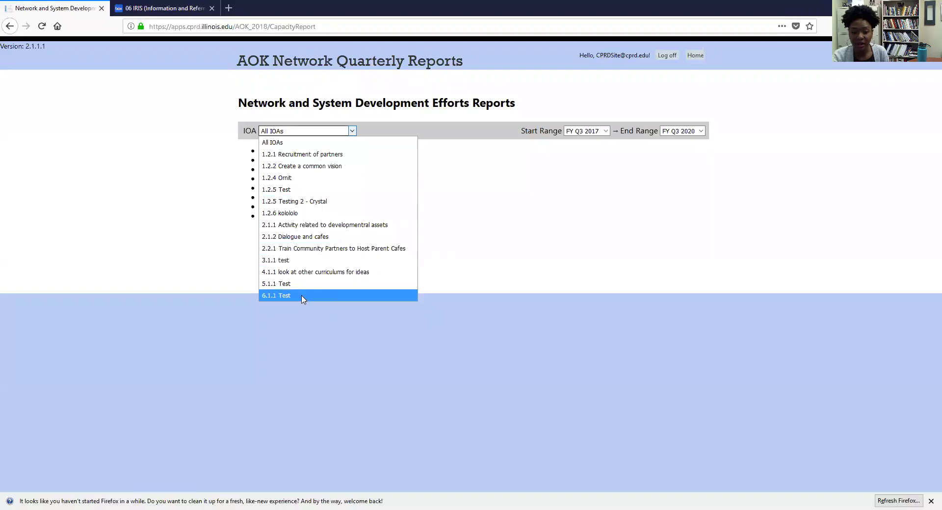
{"action": "left_click", "coordinate": [302, 295]}
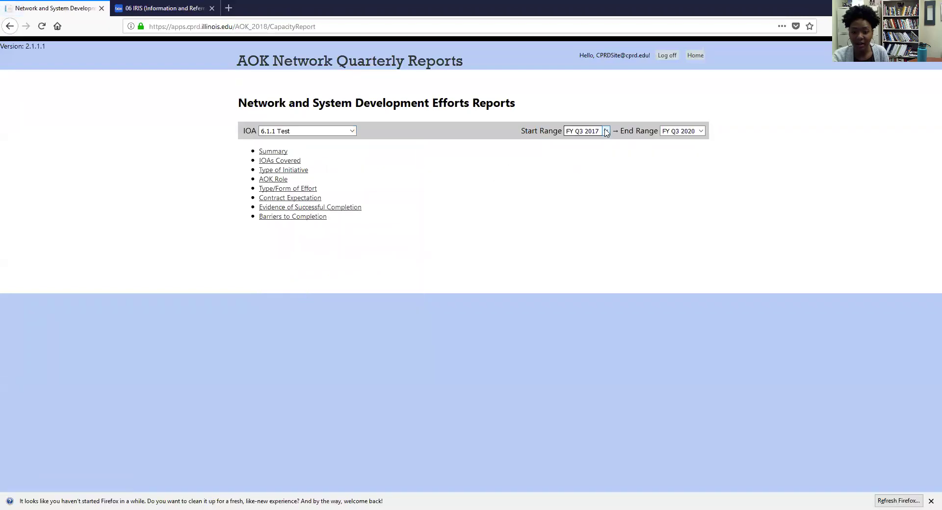
{"action": "left_click", "coordinate": [607, 132]}
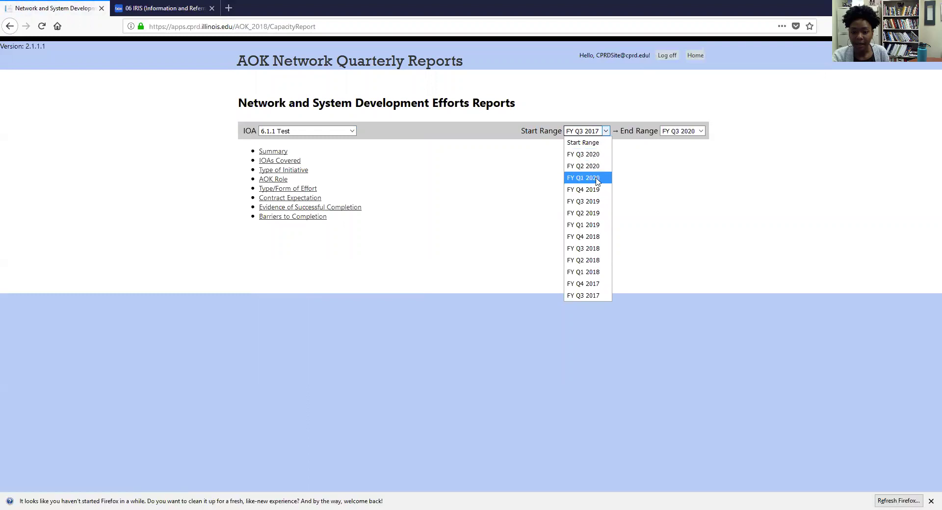
{"action": "left_click", "coordinate": [584, 295]}
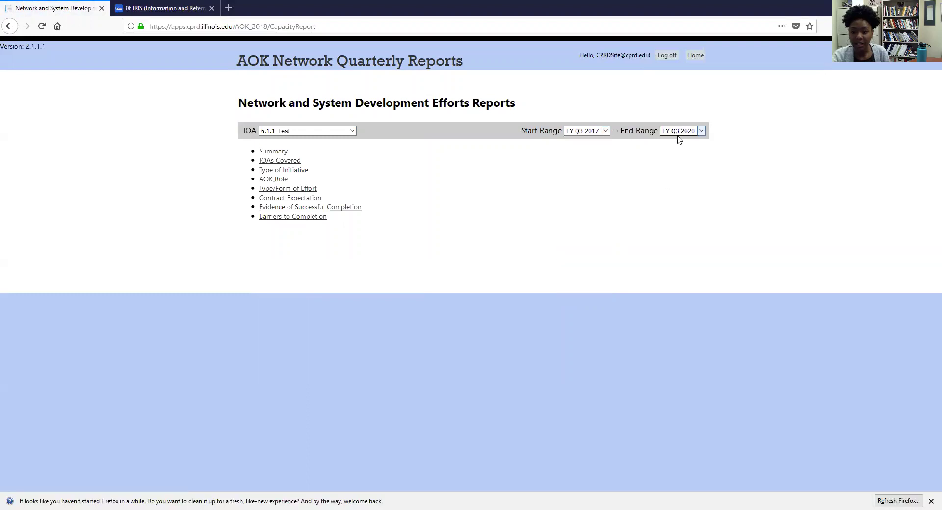
{"action": "left_click", "coordinate": [680, 133]}
{"action": "left_click", "coordinate": [683, 153]}
{"action": "left_click", "coordinate": [282, 156]}
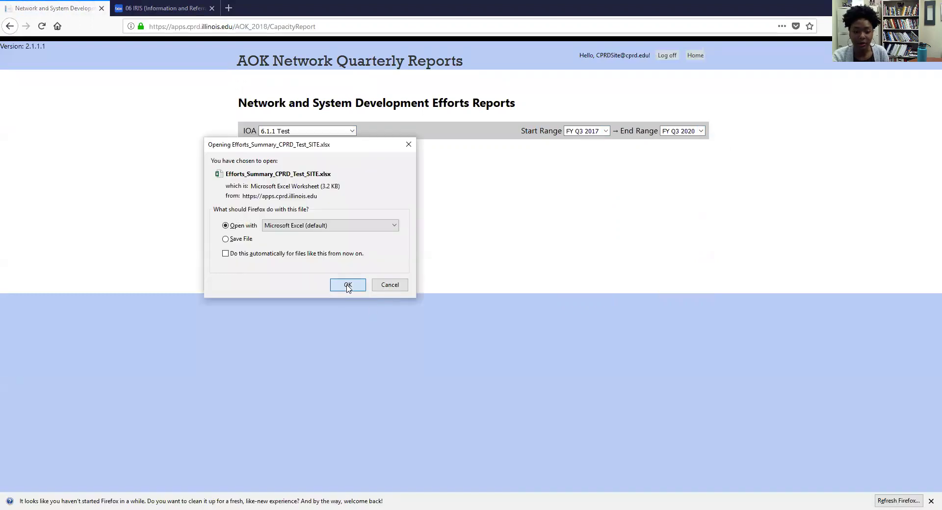
{"action": "left_click", "coordinate": [347, 286]}
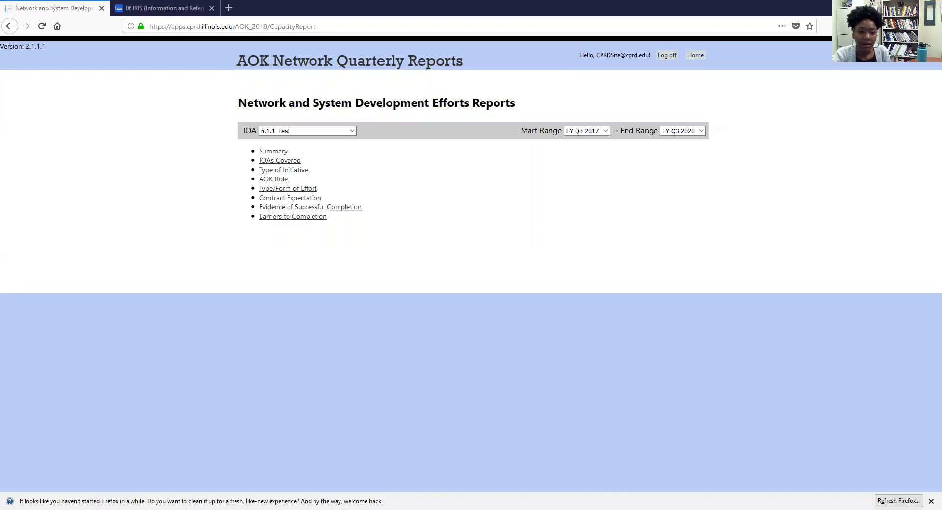
Step: Open Tracking IOA Progress reports with the range FY Q1 2019 to FY Q4 2019
{"action": "left_click", "coordinate": [303, 70]}
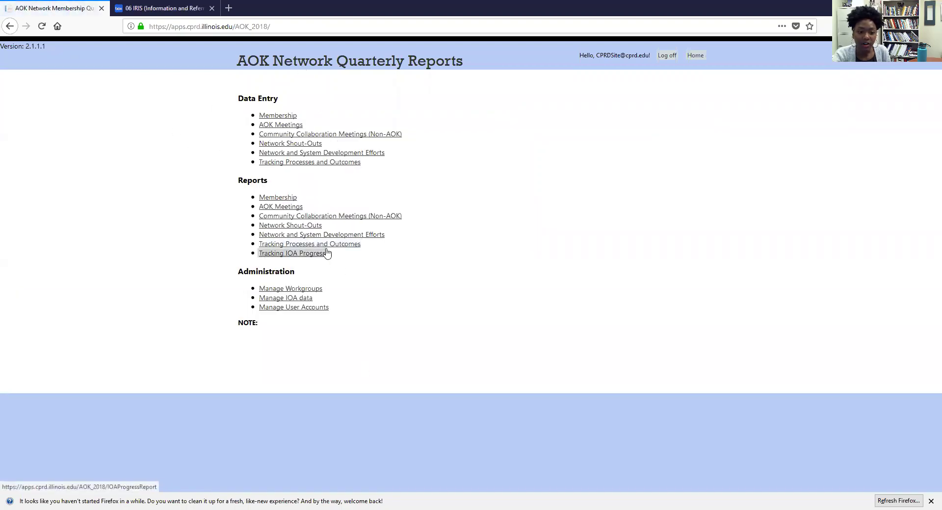
{"action": "left_click", "coordinate": [289, 255]}
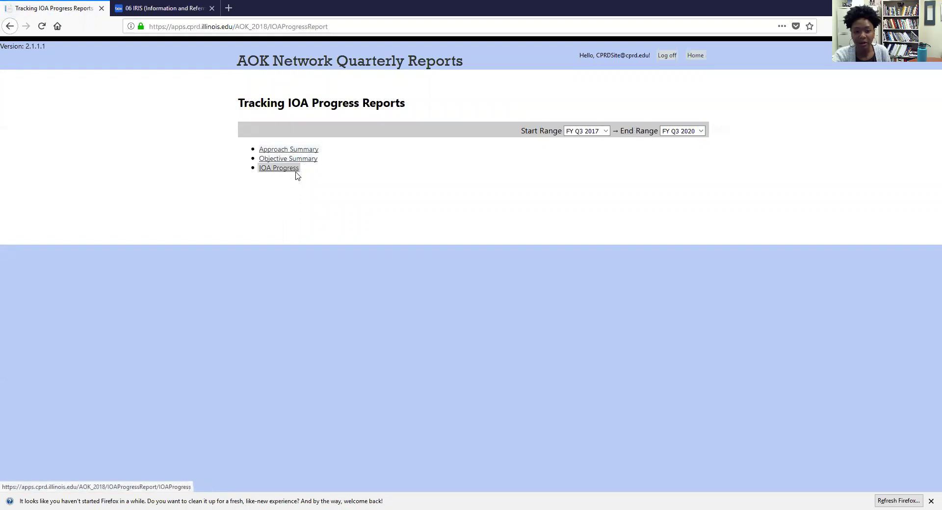
{"action": "left_click", "coordinate": [588, 131]}
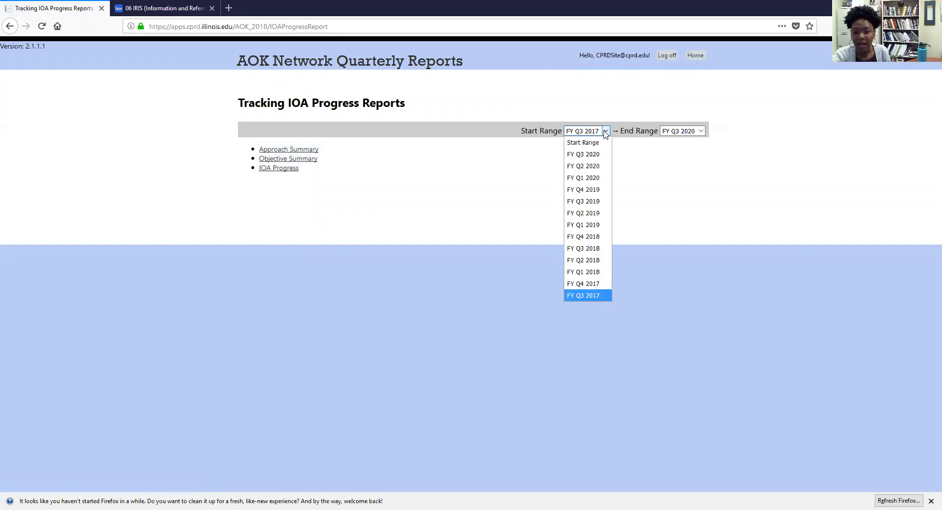
{"action": "left_click", "coordinate": [591, 194]}
{"action": "left_click", "coordinate": [680, 131]}
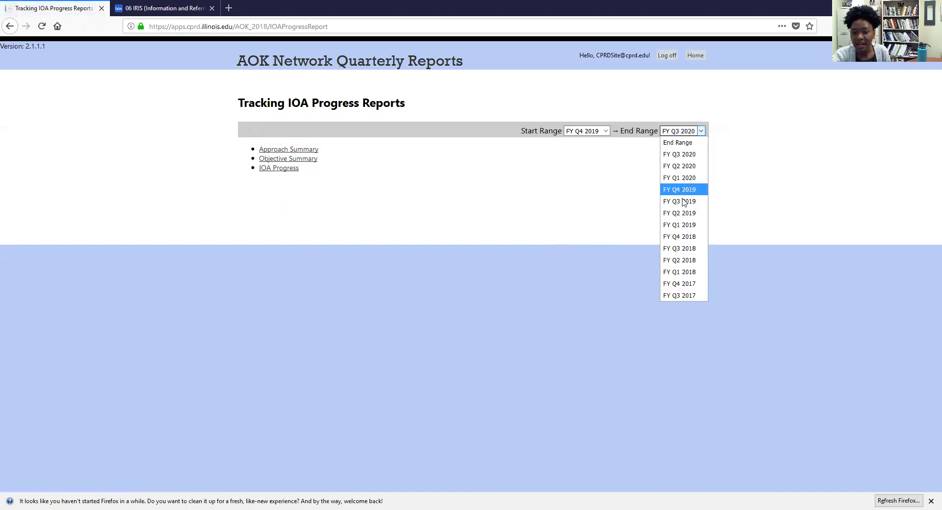
{"action": "left_click", "coordinate": [683, 226]}
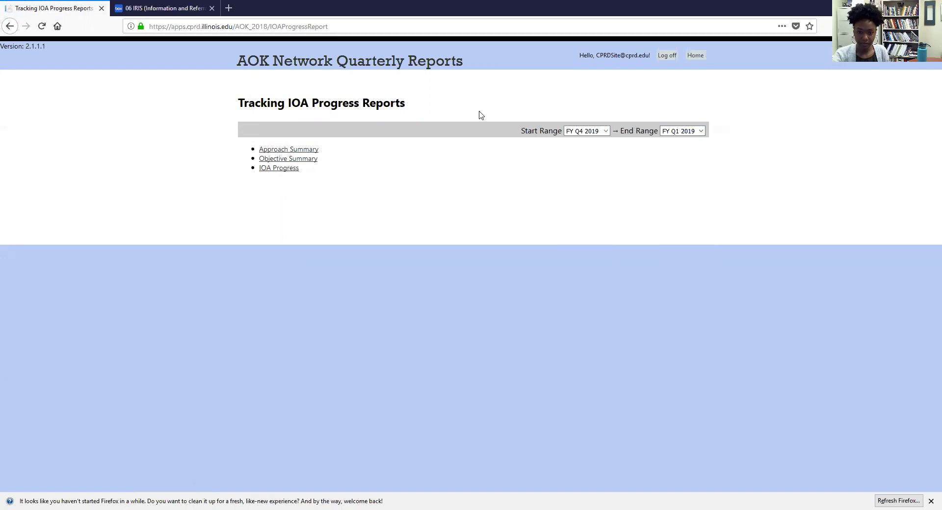
{"action": "left_click", "coordinate": [606, 132]}
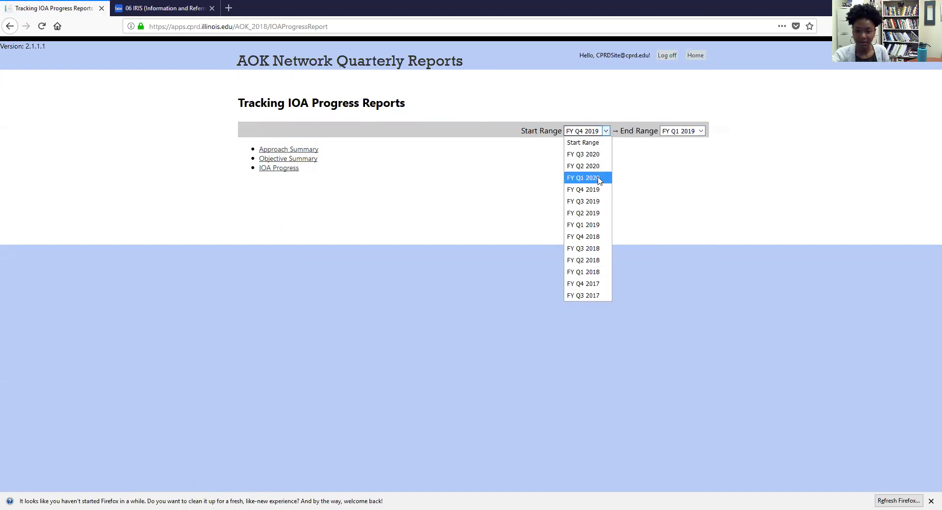
{"action": "left_click", "coordinate": [595, 225]}
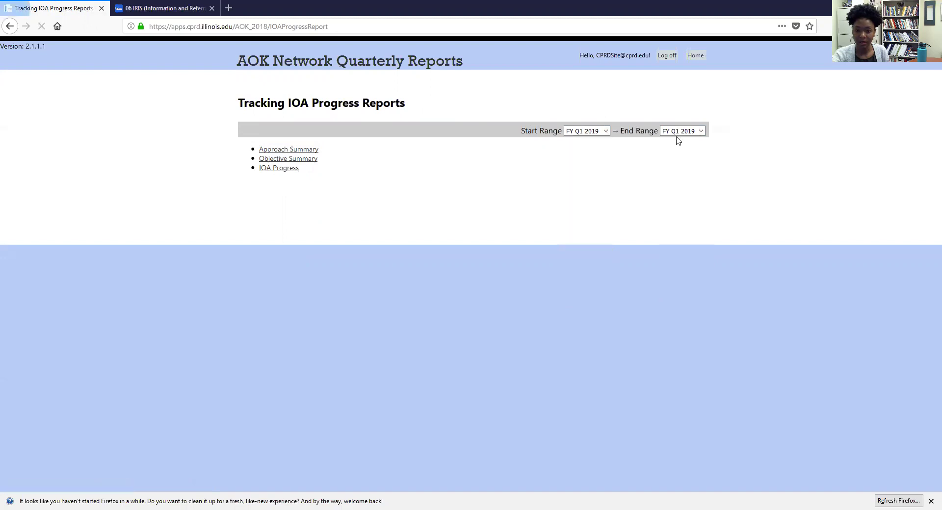
{"action": "left_click", "coordinate": [679, 131]}
{"action": "left_click", "coordinate": [684, 199]}
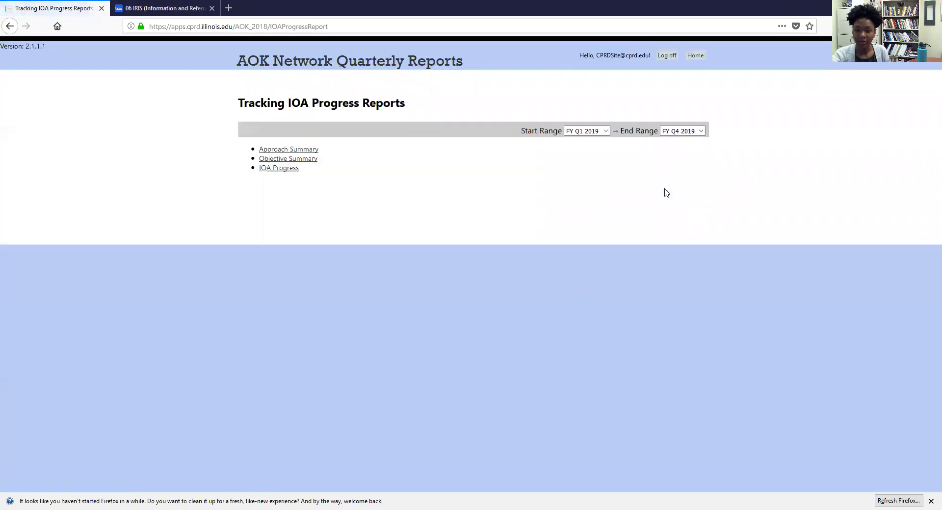
Step: Export the Approach Summary to Excel and return to the home page
{"action": "left_click", "coordinate": [289, 149]}
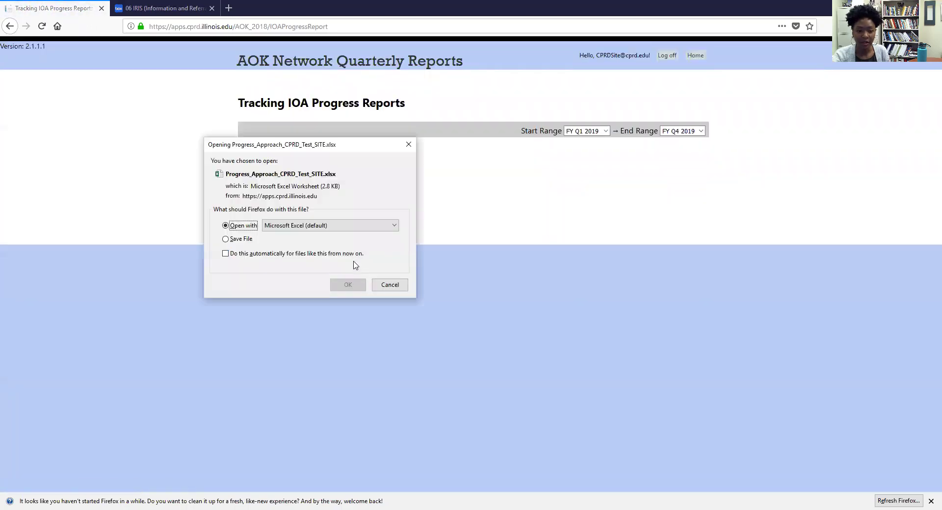
{"action": "left_click", "coordinate": [348, 285]}
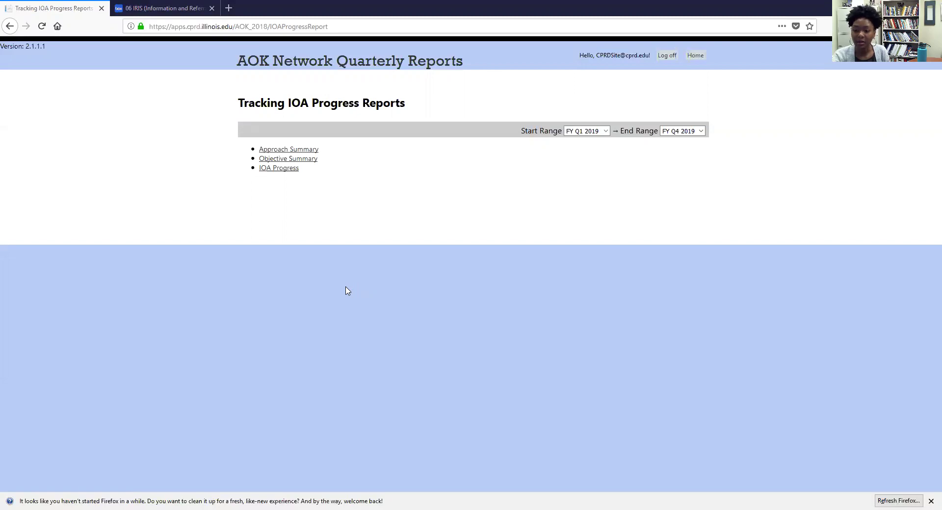
{"action": "left_click", "coordinate": [364, 65]}
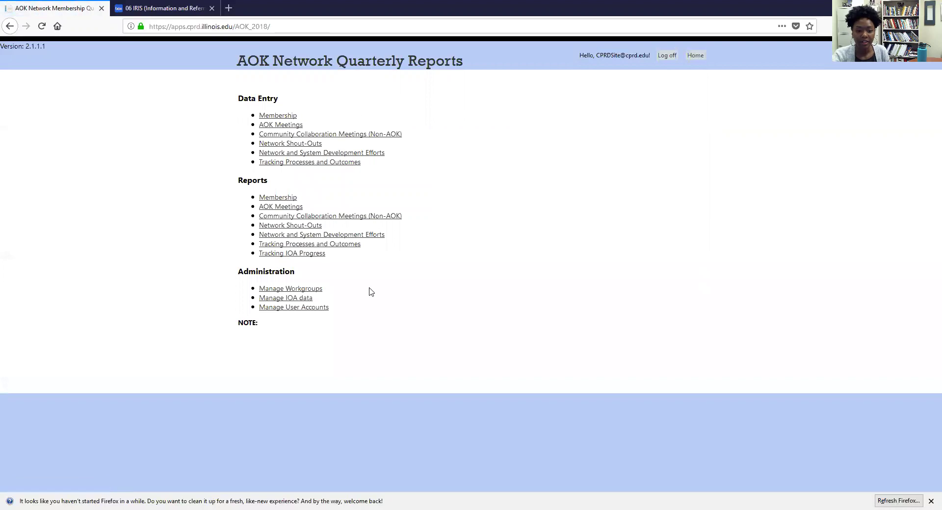